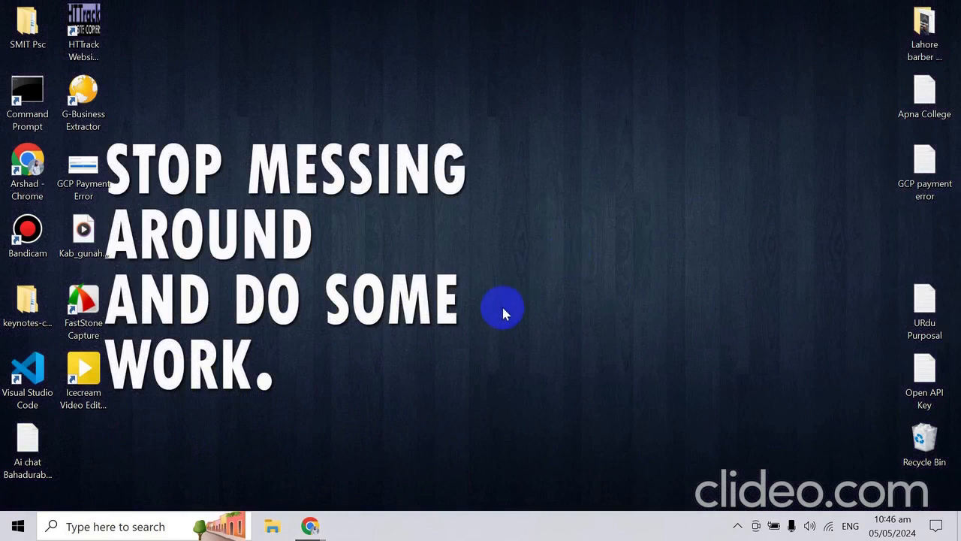
- Switch to the Dialogflow CX retail agent codelab in Chrome and select section 8, "Wrapping up the agent"
key(alt+Tab)
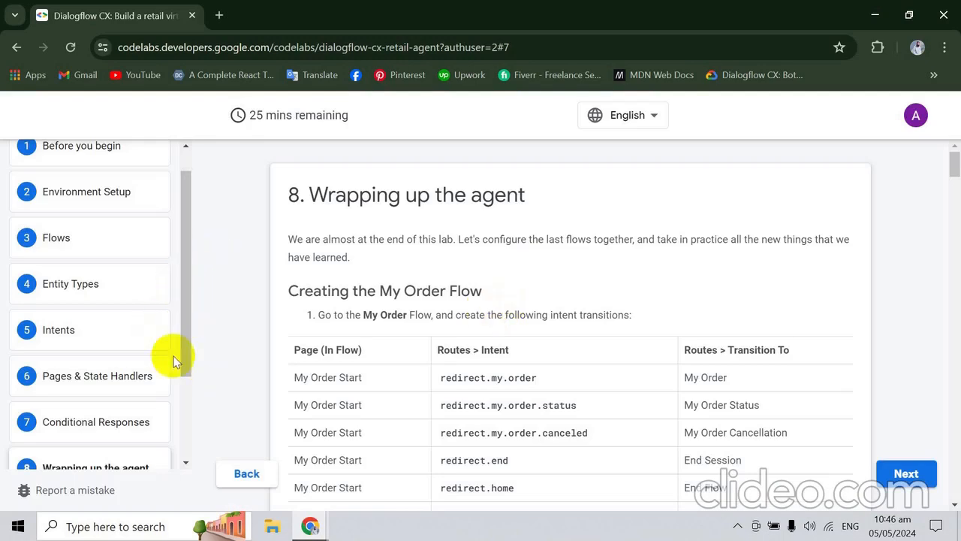
drag(187, 369, 186, 423)
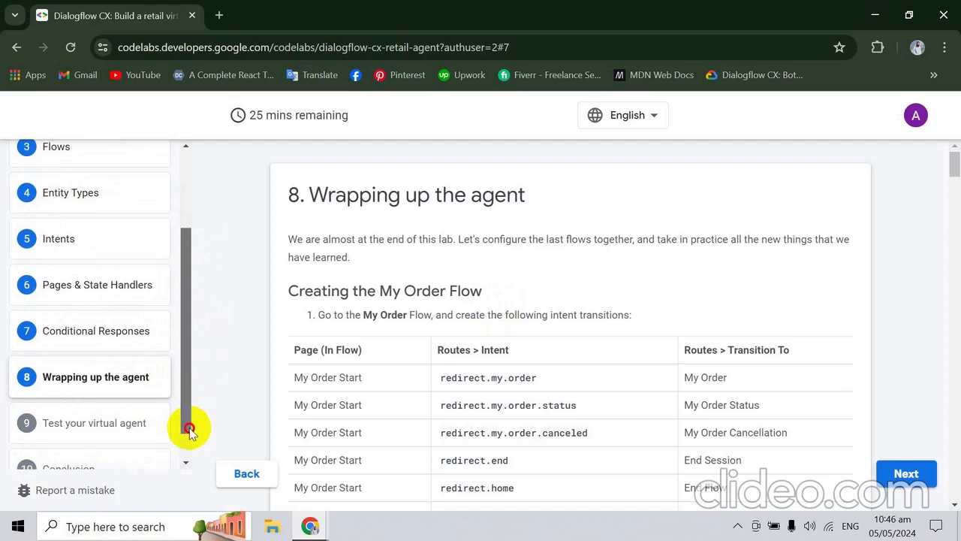
click(108, 385)
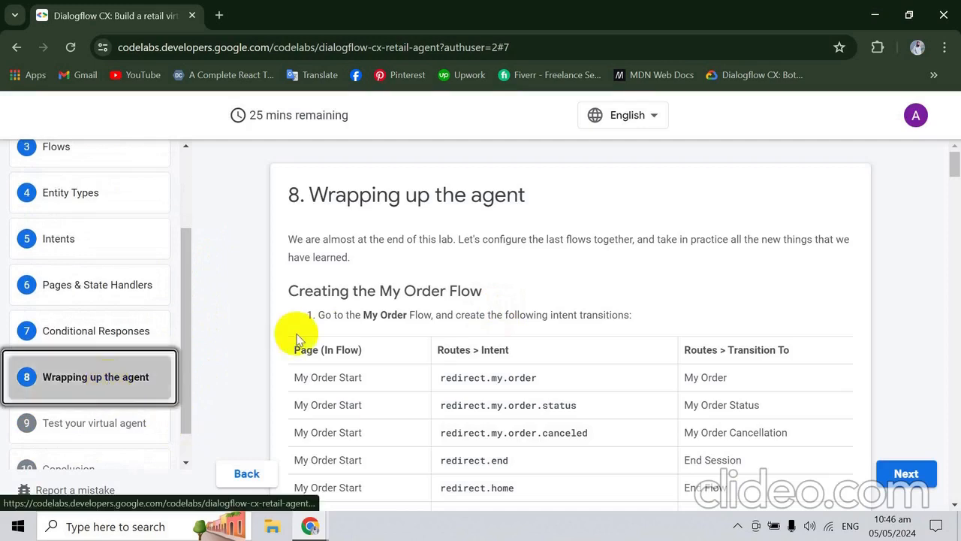
- Examine the Order Process Flow instructions, including the intent transitions and the parameter table for the Shipping Details page
click(955, 173)
drag(955, 173, 954, 412)
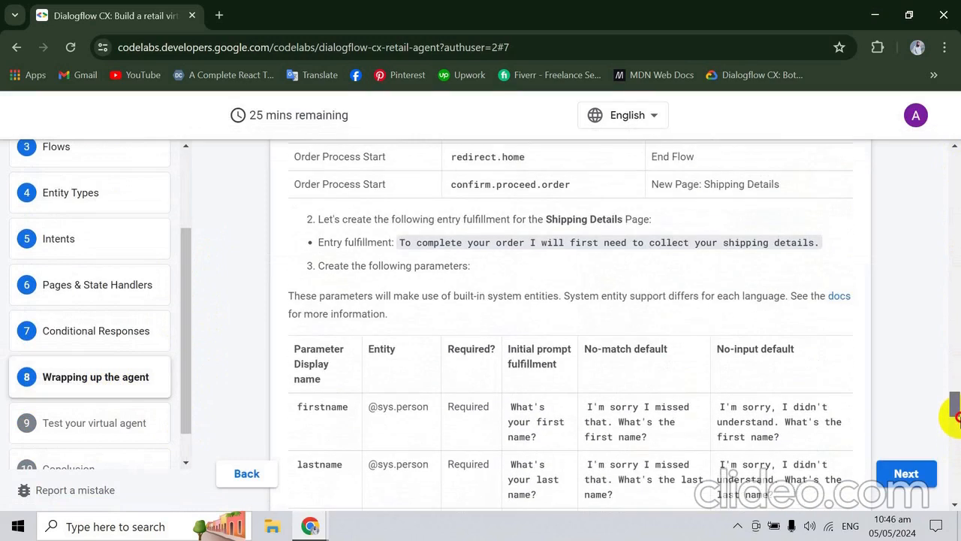
key(Down)
key(Down)
key(Down)
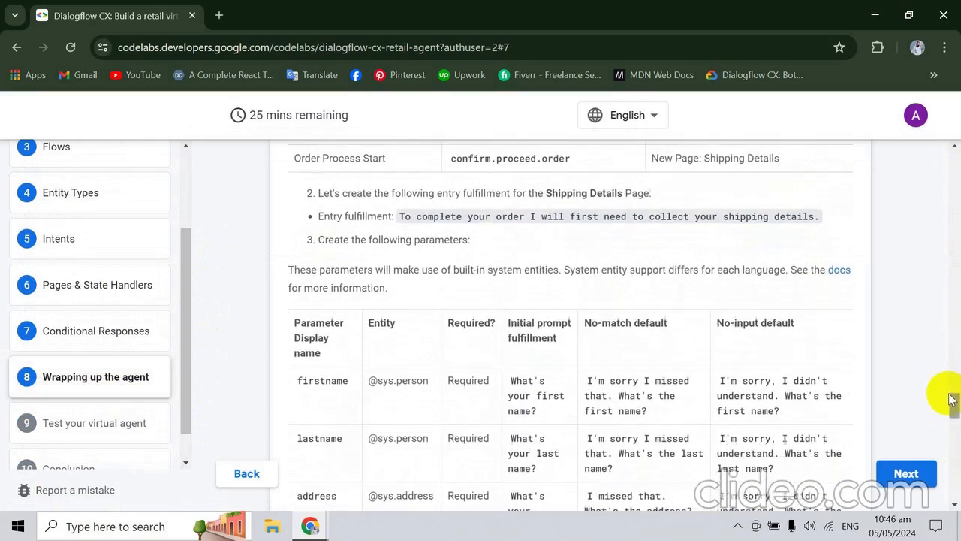
key(alt+Tab)
key(Down)
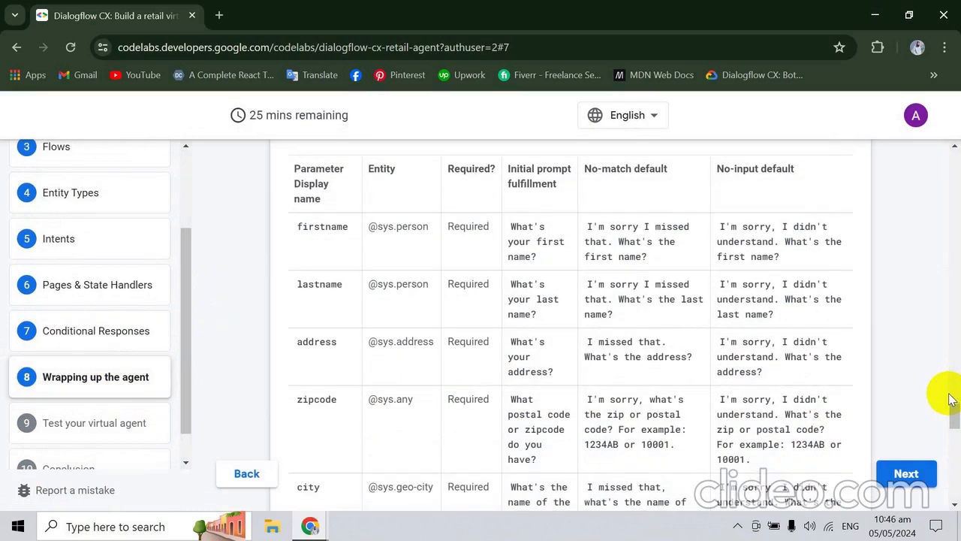
drag(293, 227, 716, 219)
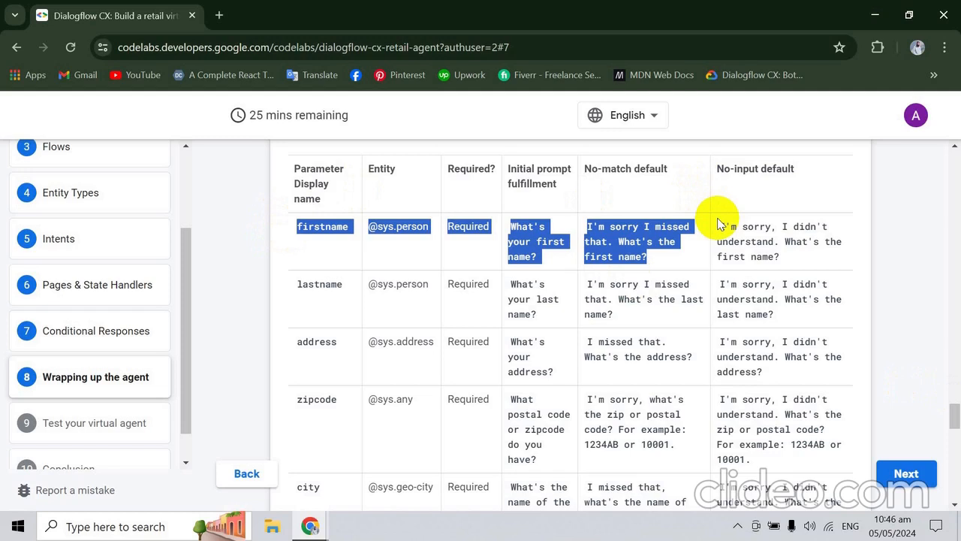
key(Down)
key(Down)
key(Down)
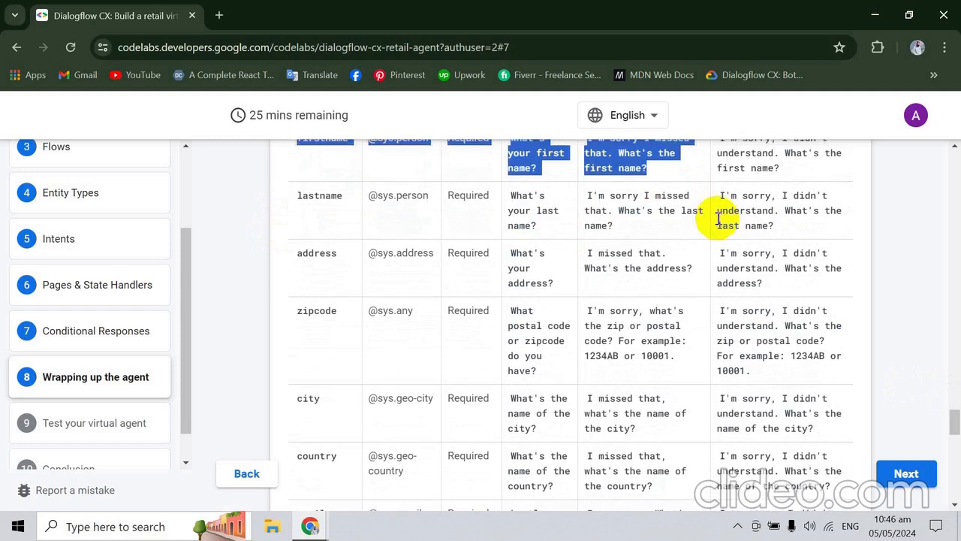
scroll(717, 217, up, 3)
scroll(717, 218, up, 2)
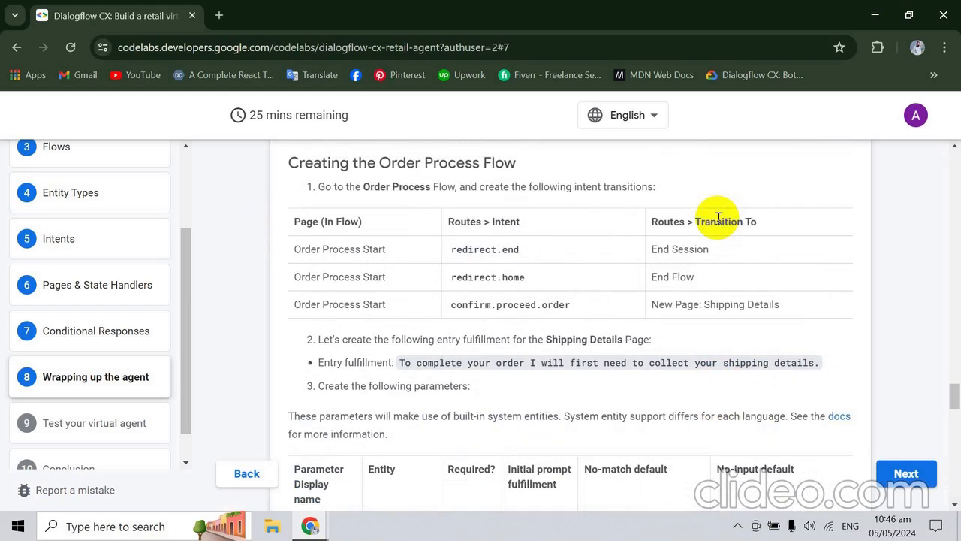
- Read on through the remaining shipping parameters, the conditional route to Payment Details and its entry fulfillment dialogues
scroll(718, 219, down, 5)
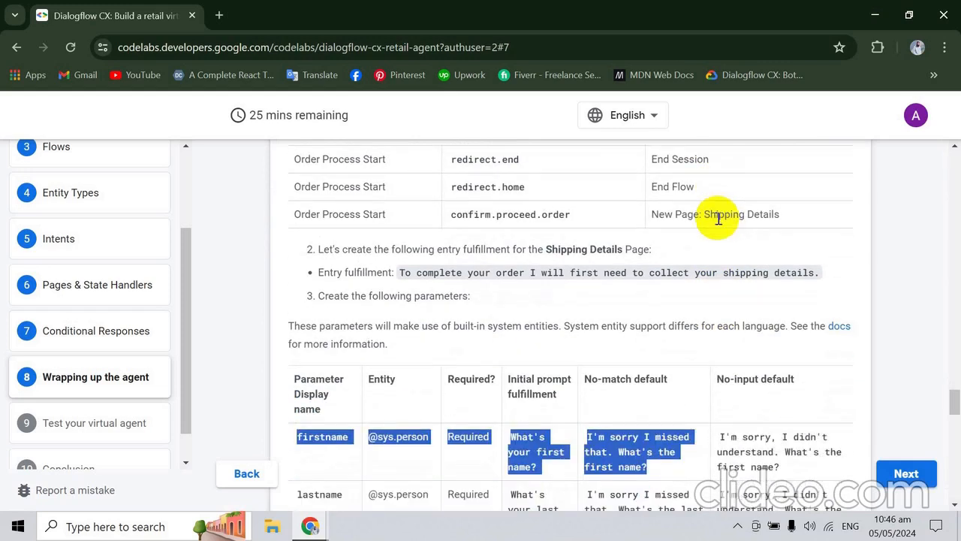
scroll(717, 219, down, 4)
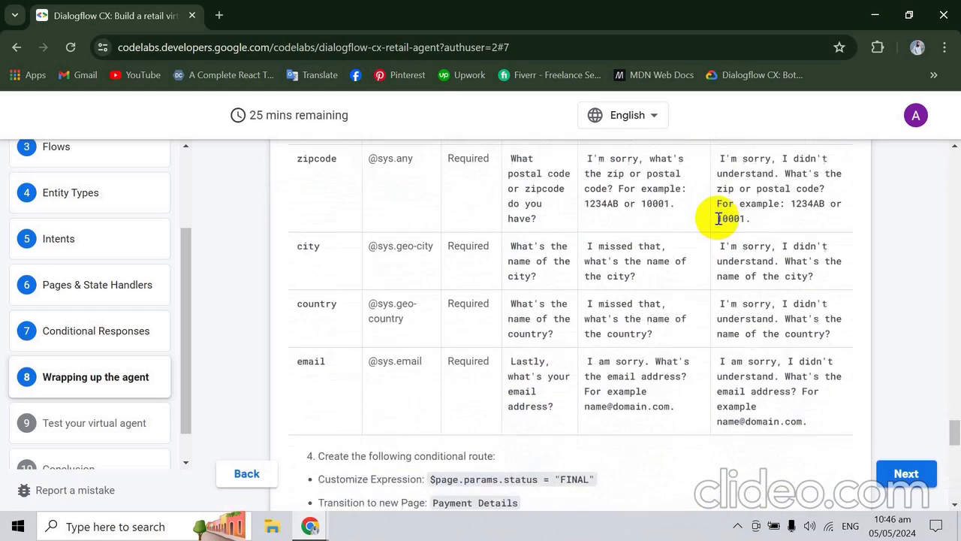
scroll(718, 219, down, 1)
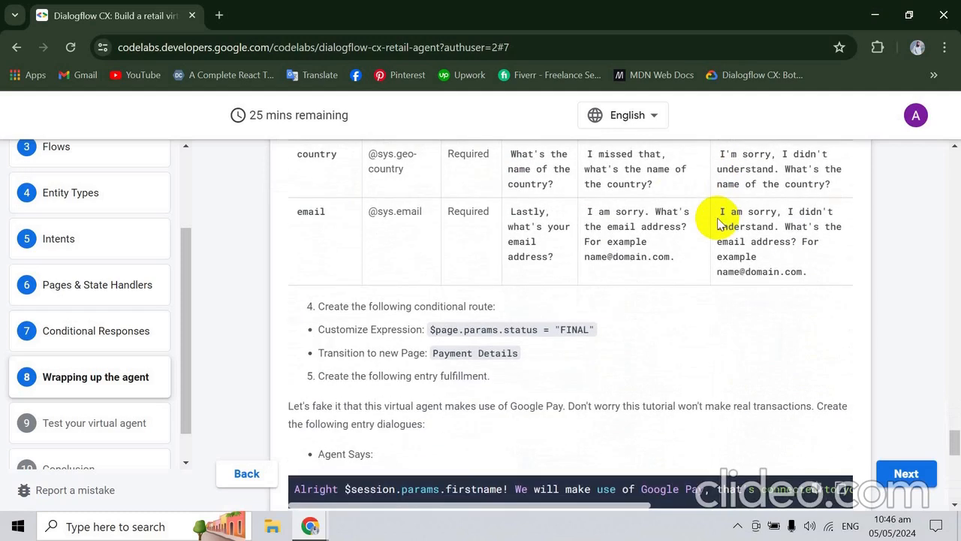
scroll(719, 220, down, 3)
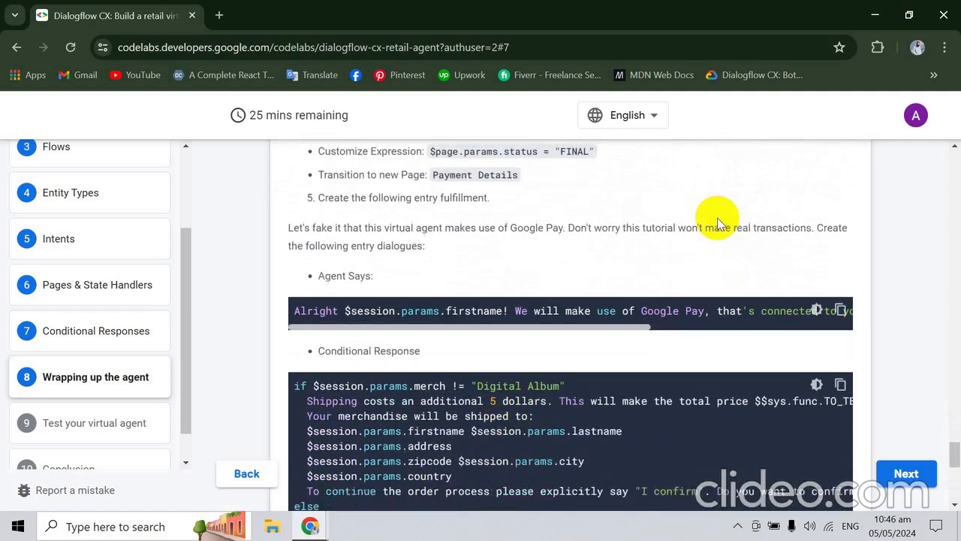
scroll(717, 223, up, 5)
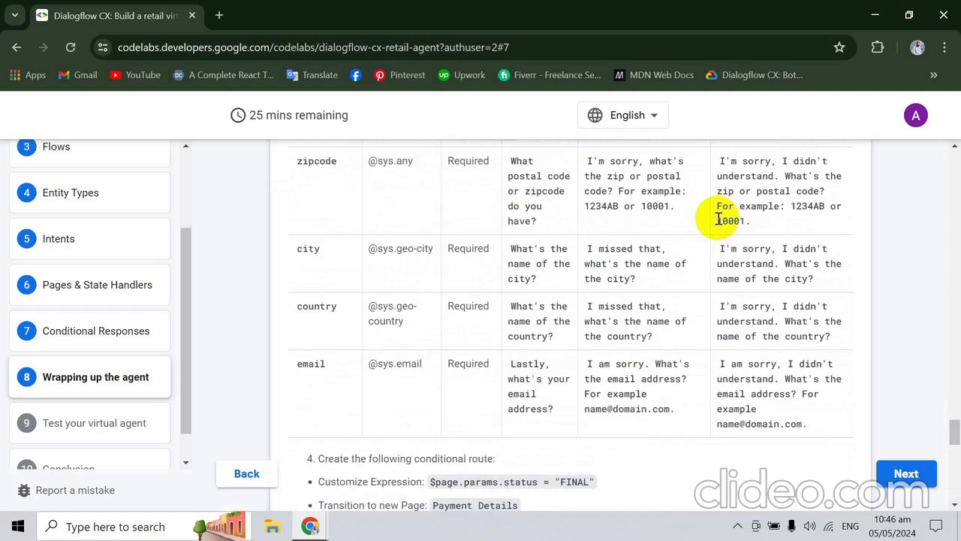
scroll(719, 220, down, 5)
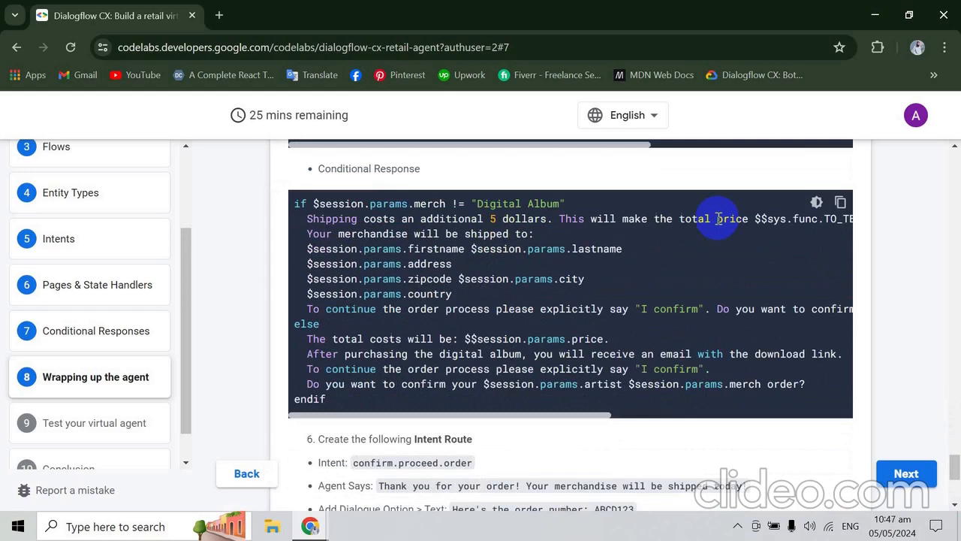
scroll(719, 220, down, 1)
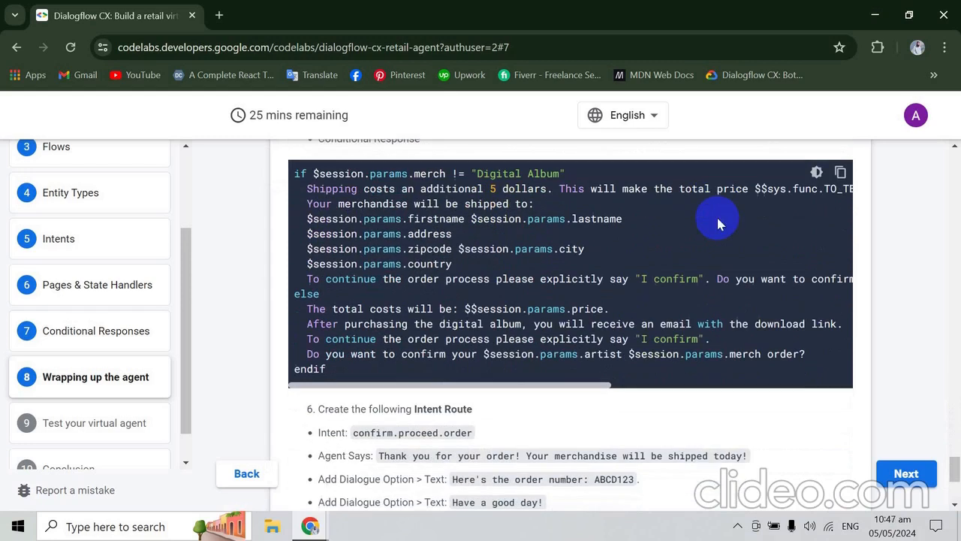
click(738, 527)
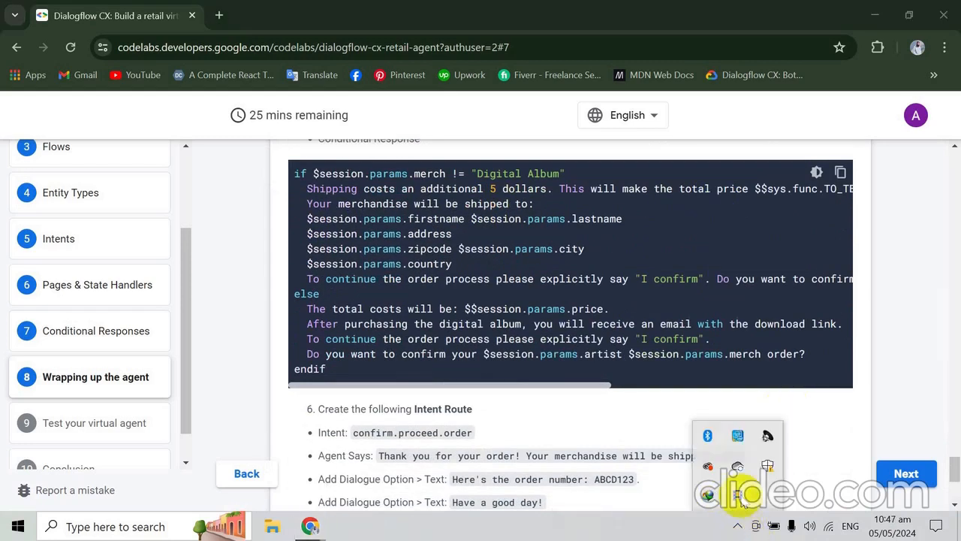
click(643, 527)
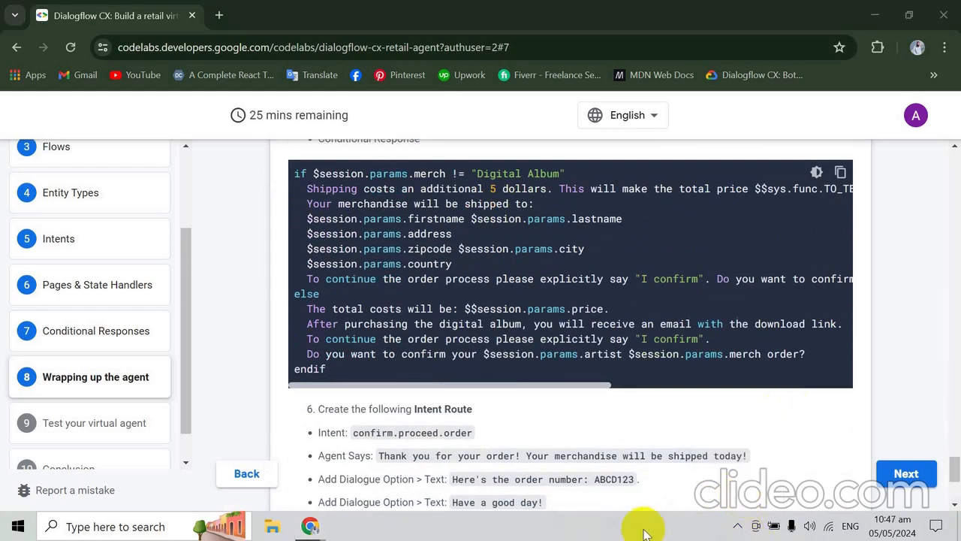
- Review the confirm.proceed.order intent route and Payment Details instructions, and return to the start of the Order Process Flow section
click(954, 465)
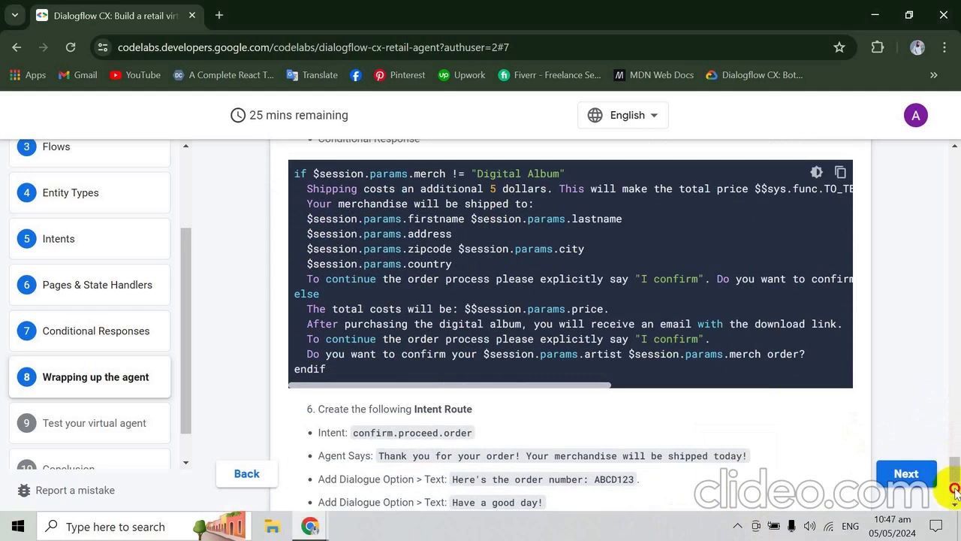
click(955, 503)
click(955, 503)
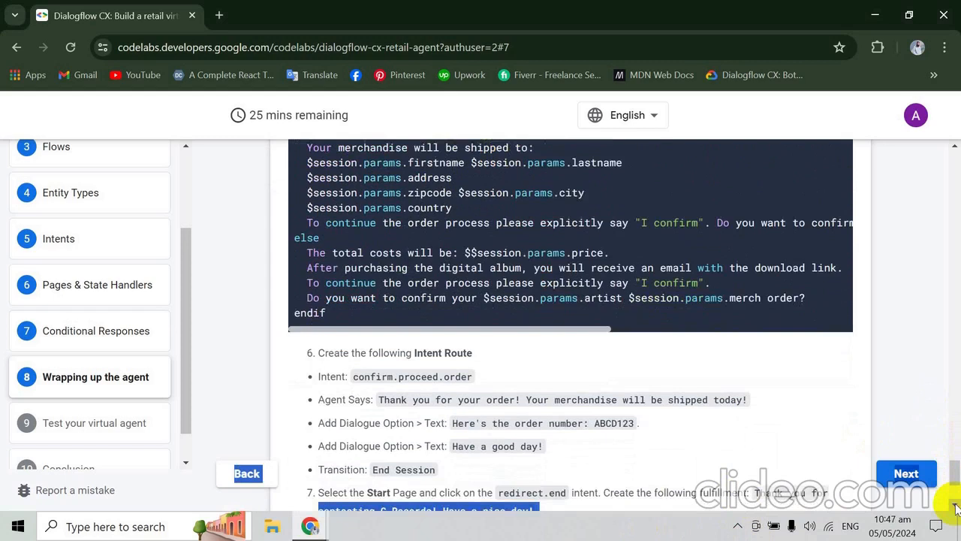
click(955, 503)
click(925, 275)
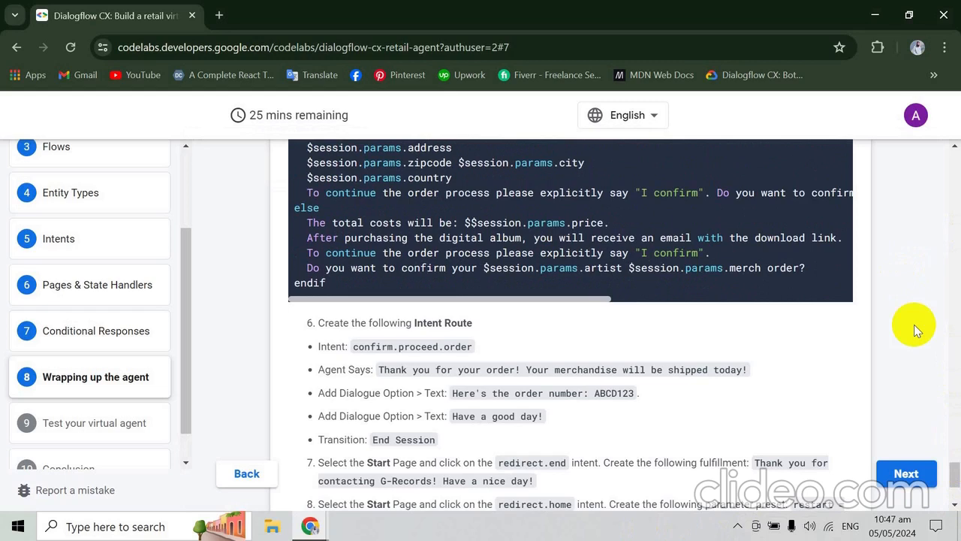
scroll(914, 324, up, 5)
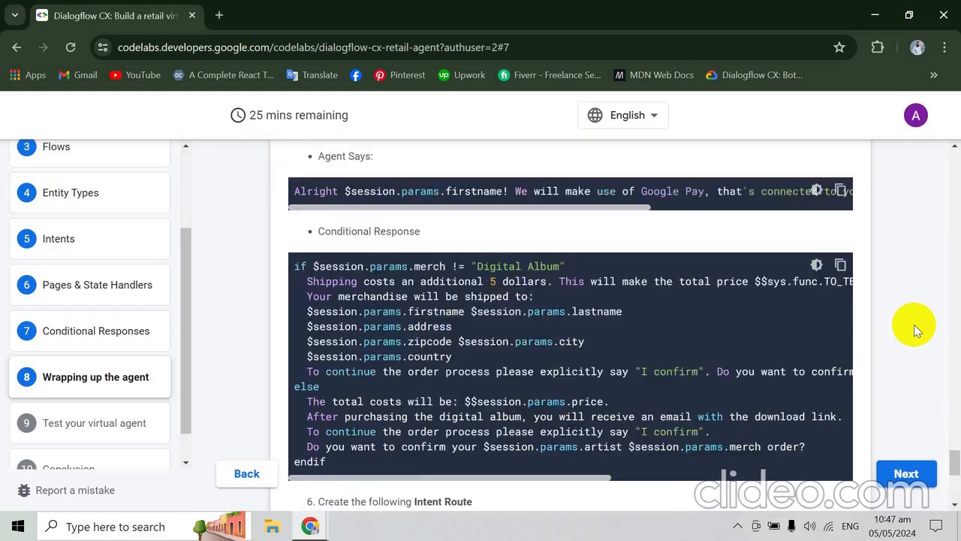
scroll(950, 443, up, 3)
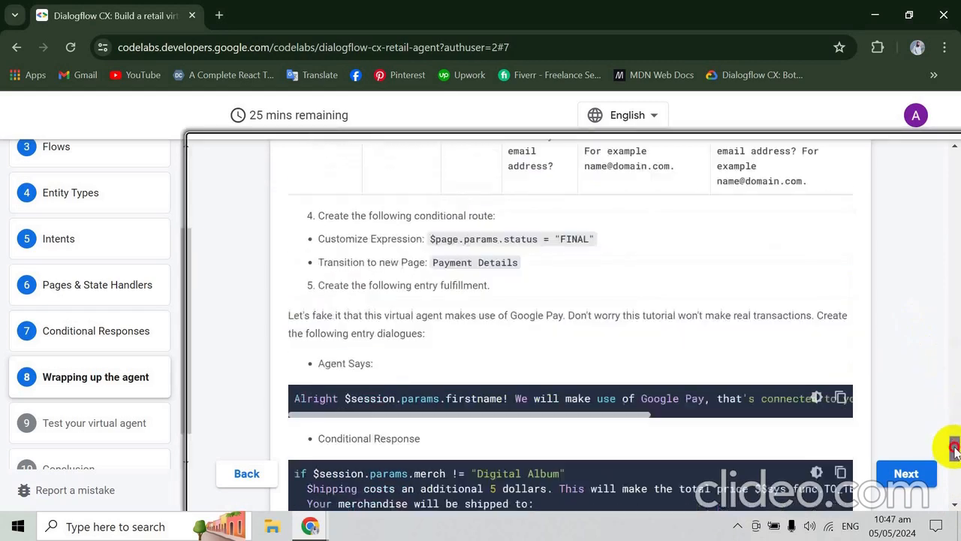
scroll(954, 445, down, 1)
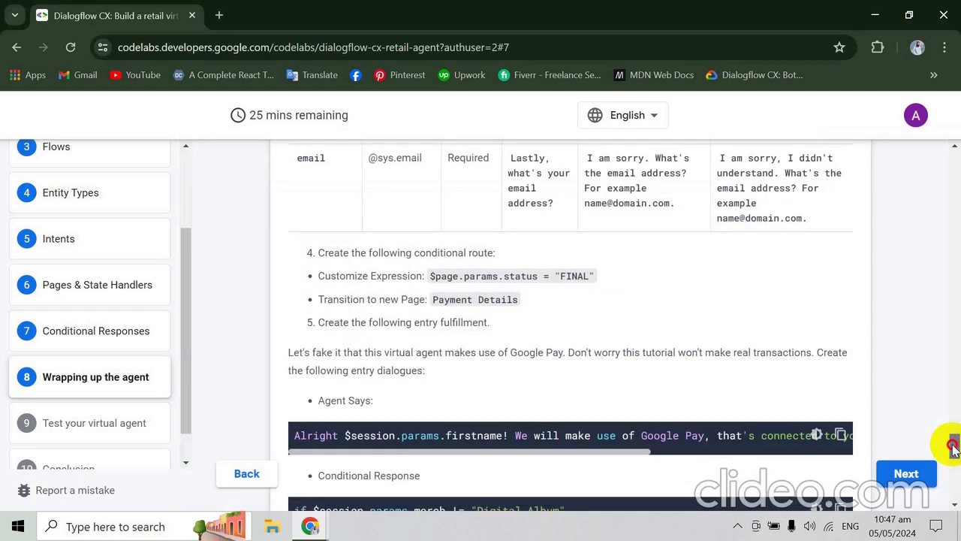
mouse_move(953, 445)
mouse_down()
mouse_move(952, 457)
mouse_move(952, 368)
mouse_move(952, 390)
mouse_up()
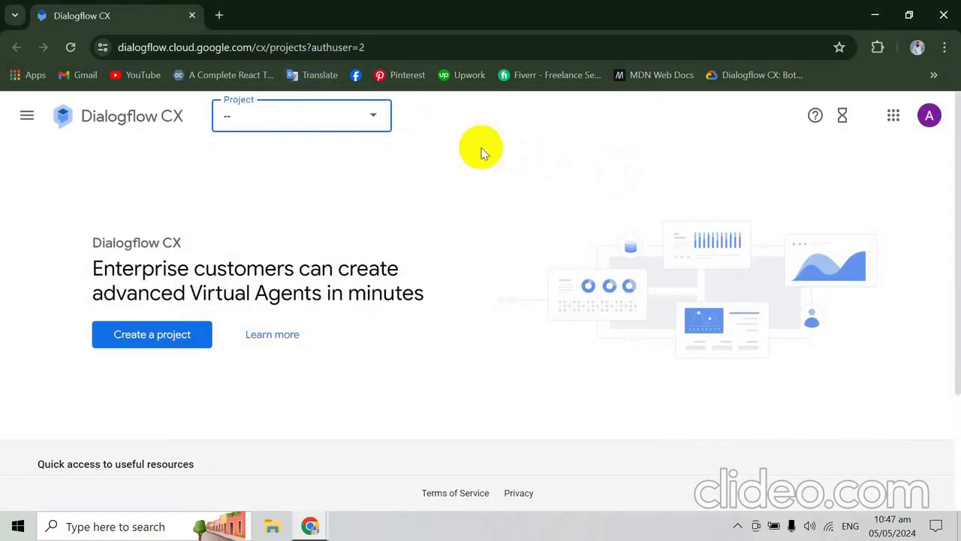
- Choose the SMIT Class project in Dialogflow CX and open its grecords-ratailer agent
click(366, 118)
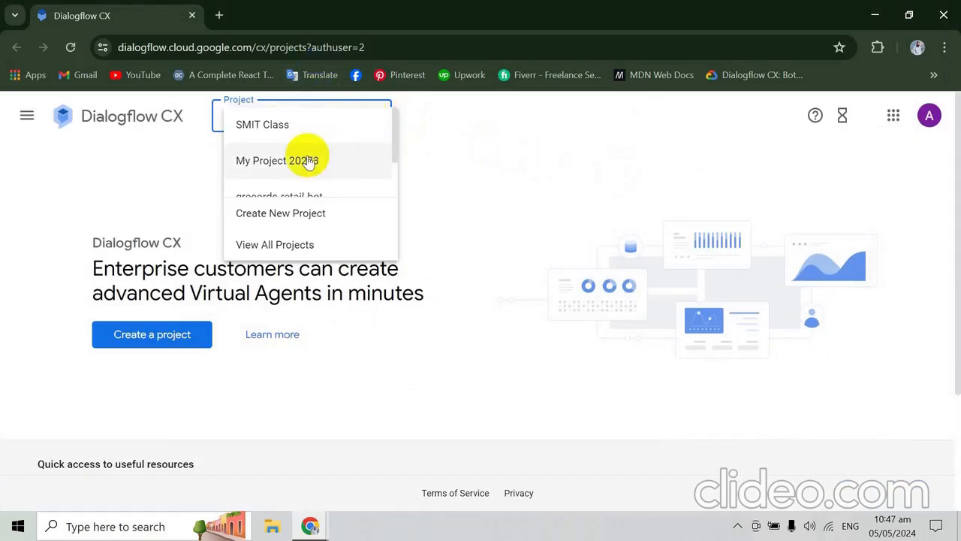
click(337, 133)
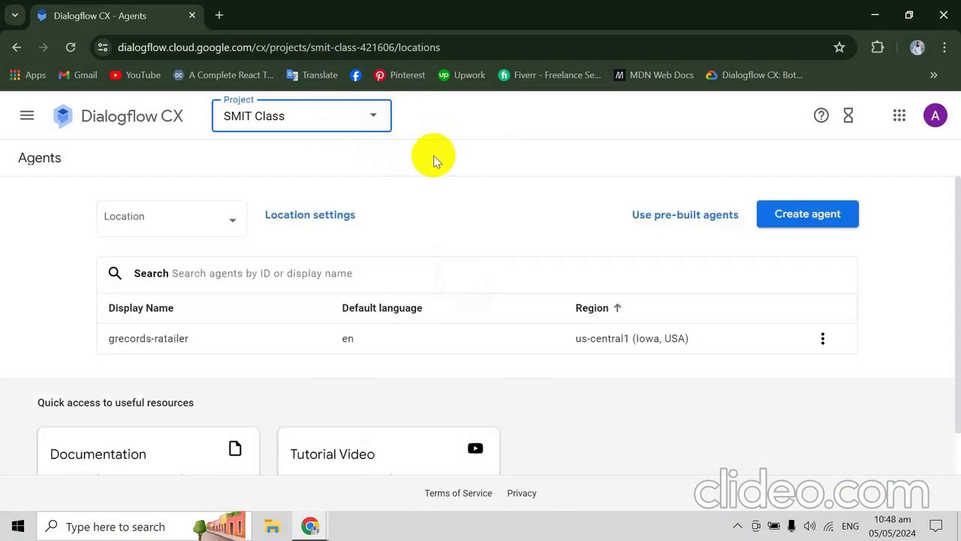
click(164, 341)
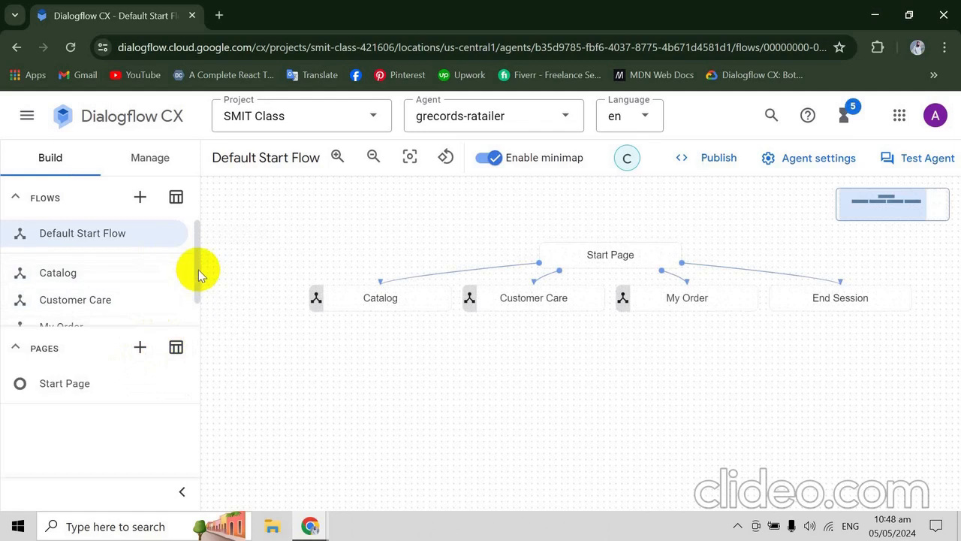
- Collapse the agent's list of pages and open the Order Process flow
mouse_move(197, 274)
mouse_down()
mouse_move(198, 264)
mouse_move(197, 272)
mouse_up()
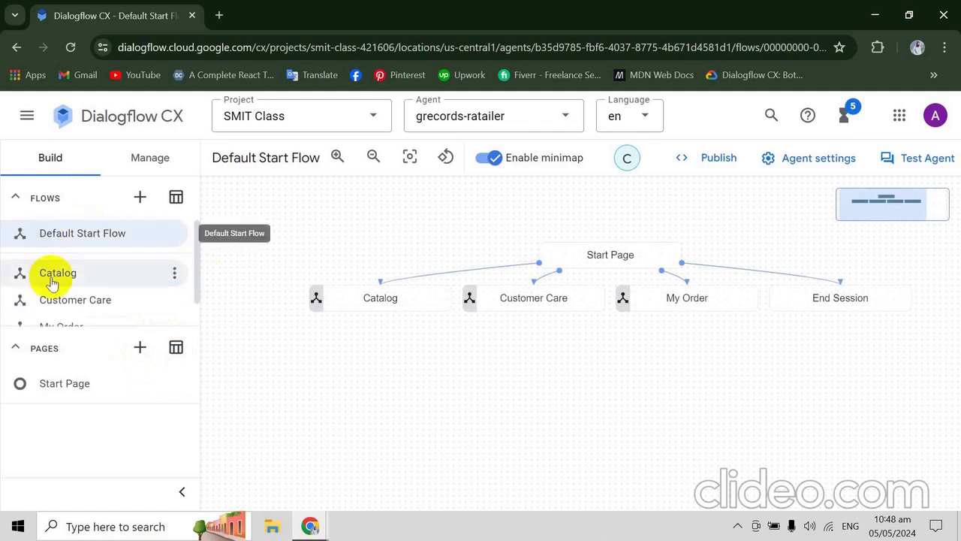
click(22, 347)
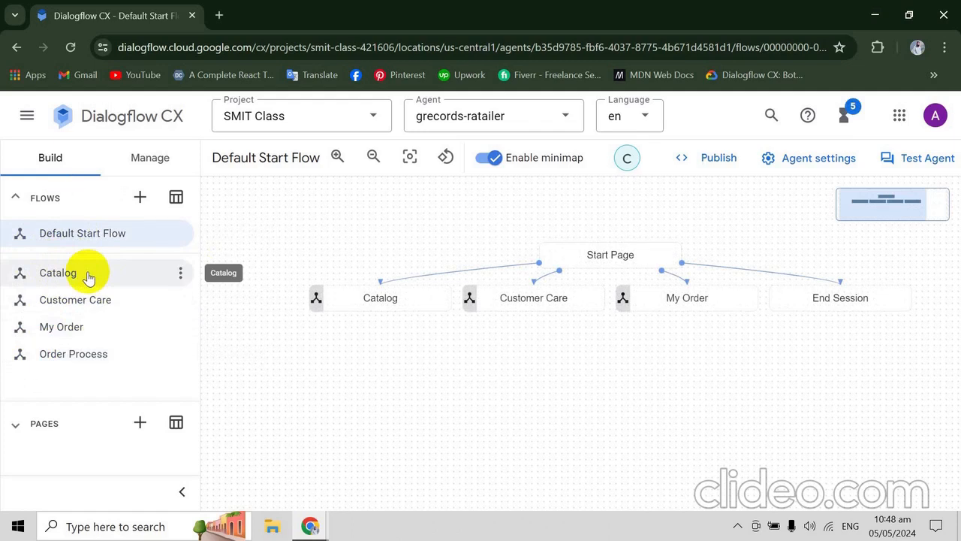
double_click(70, 359)
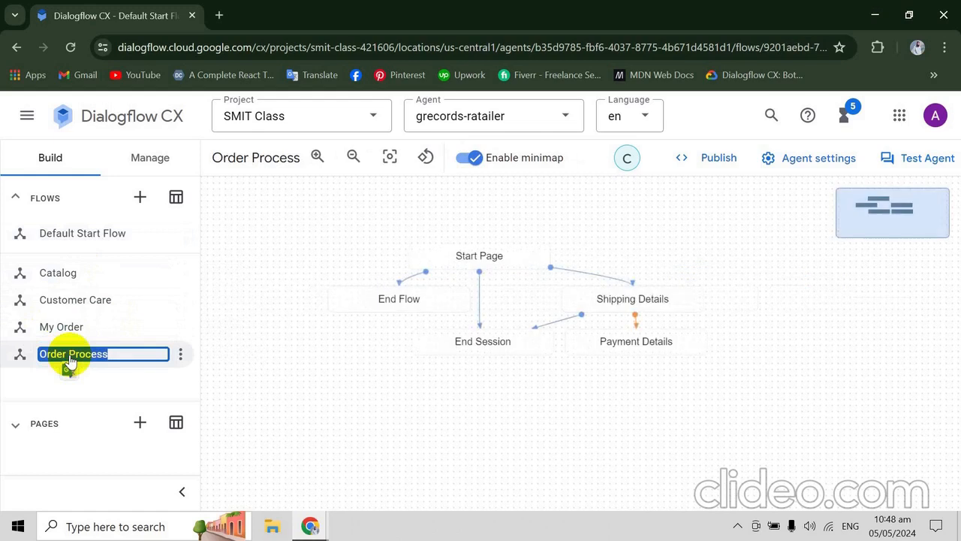
- Switch back to the codelab and compare the Order Process transitions and the Shipping Details parameters, from firstname to email
key(alt+Tab)
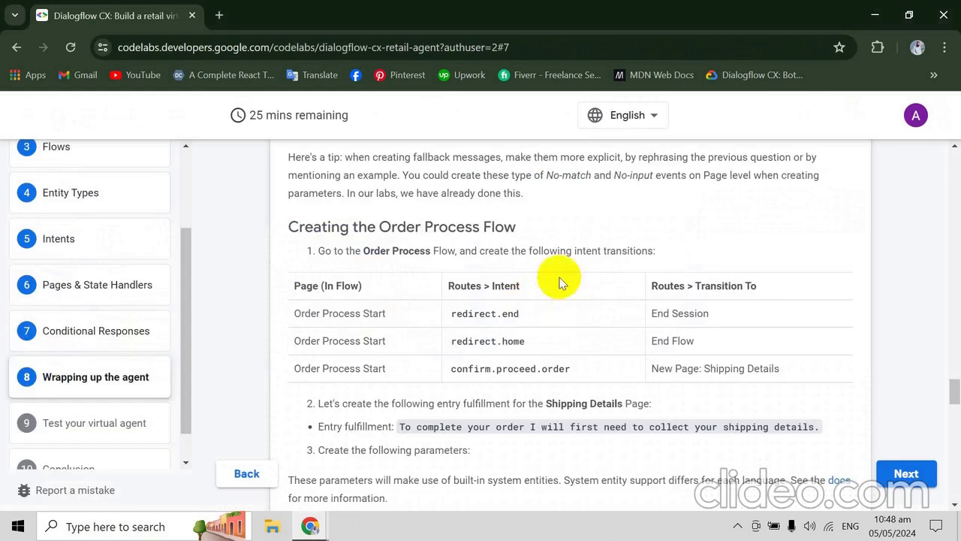
scroll(496, 277, down, 2)
scroll(489, 272, up, 1)
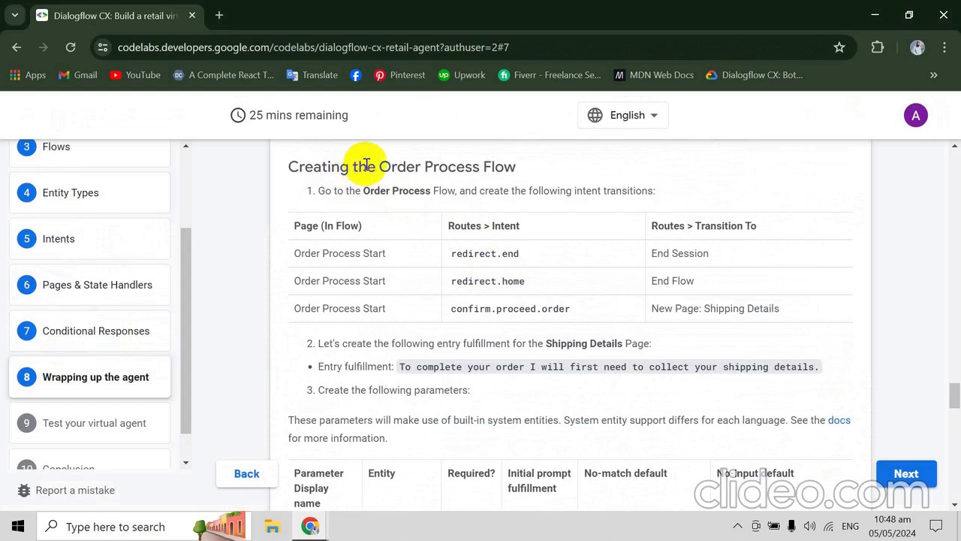
scroll(458, 161, down, 2)
scroll(461, 165, down, 2)
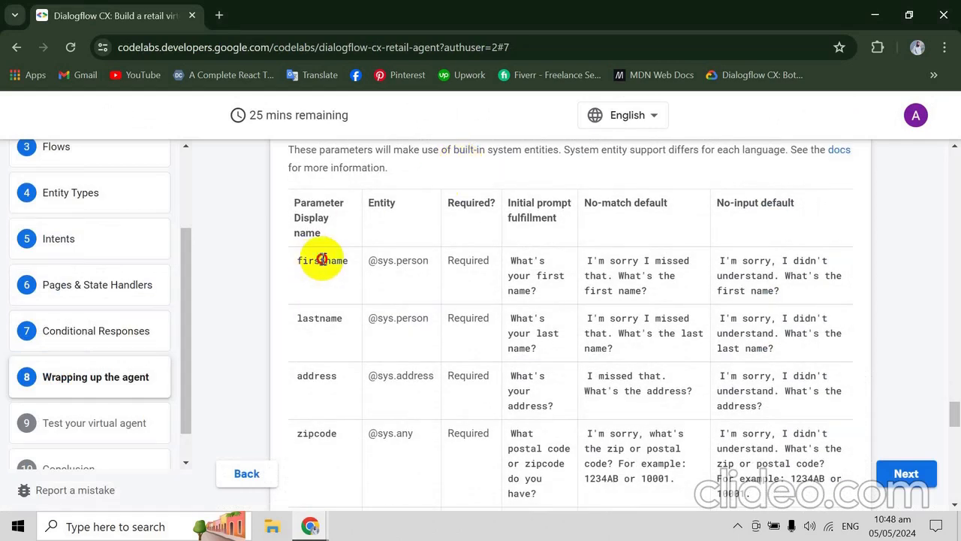
drag(319, 260, 635, 223)
scroll(637, 226, down, 1)
scroll(637, 226, down, 4)
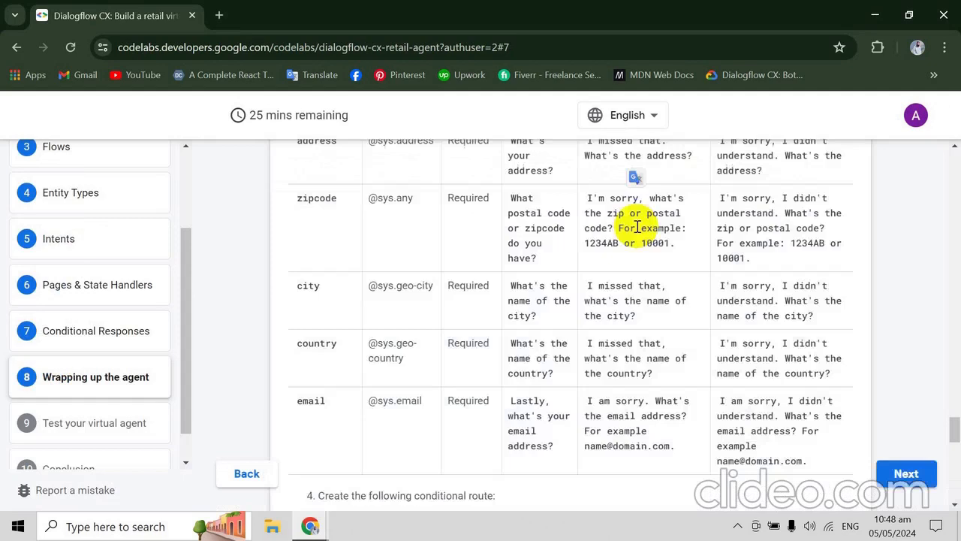
- Switch to Dialogflow CX and inspect the Order Process flow's Start Page routes and event handlers, closing the page after the check
scroll(637, 231, down, 2)
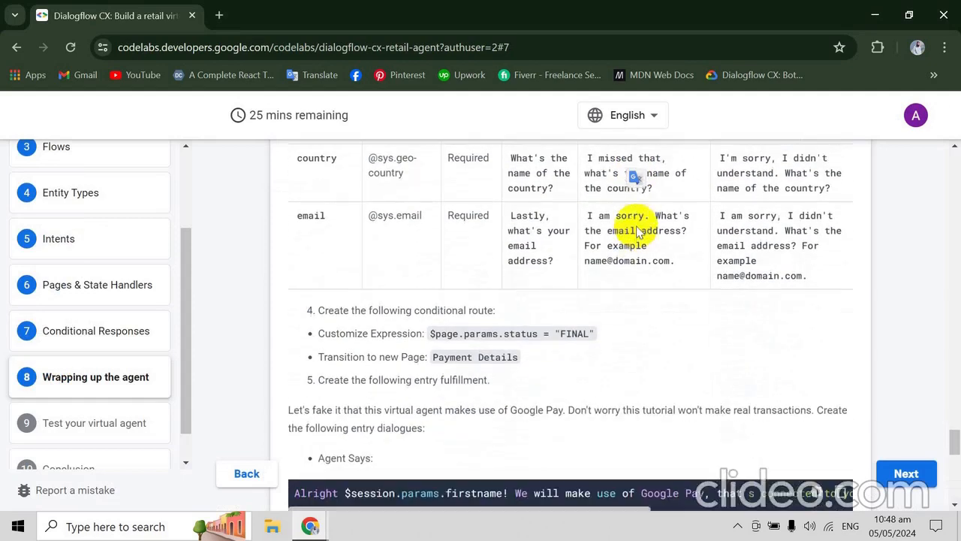
key(alt+Tab)
click(637, 231)
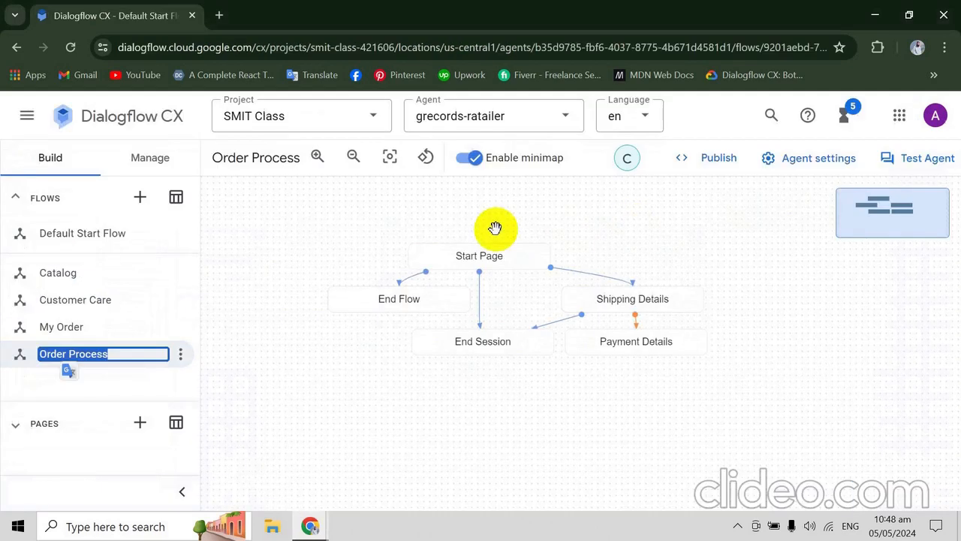
click(492, 254)
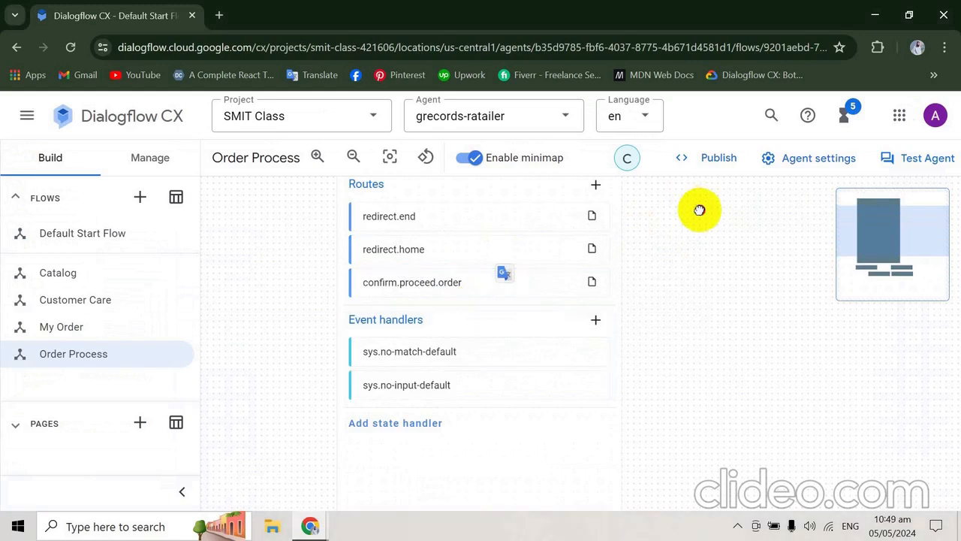
drag(698, 211, 697, 278)
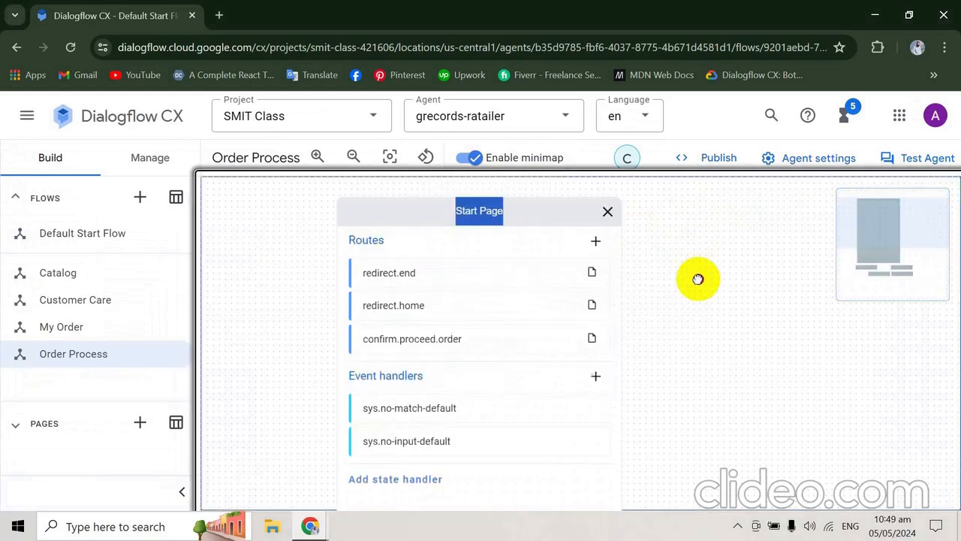
click(609, 214)
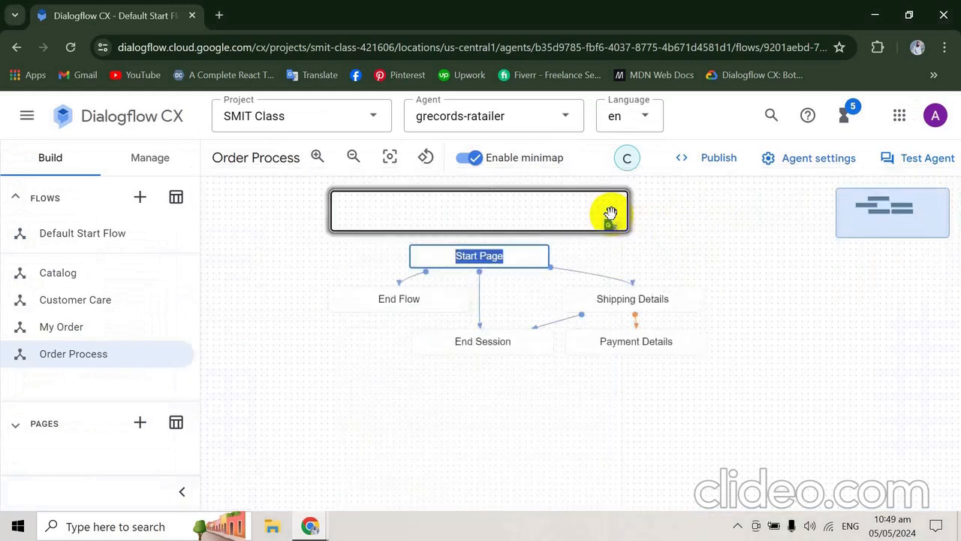
- Open the Shipping Details page's entry fulfillment and copy the codelab's Agent Says sample about Google Pay
click(654, 304)
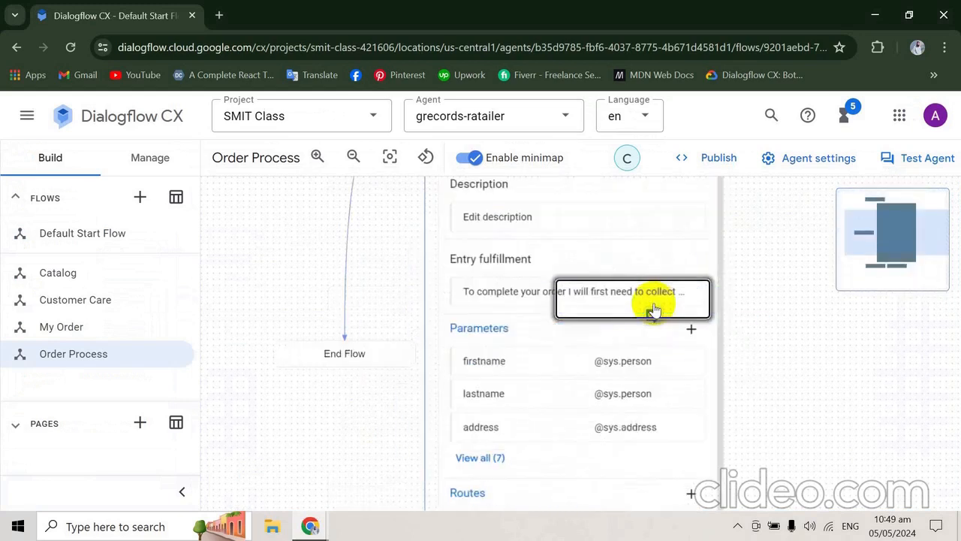
click(569, 290)
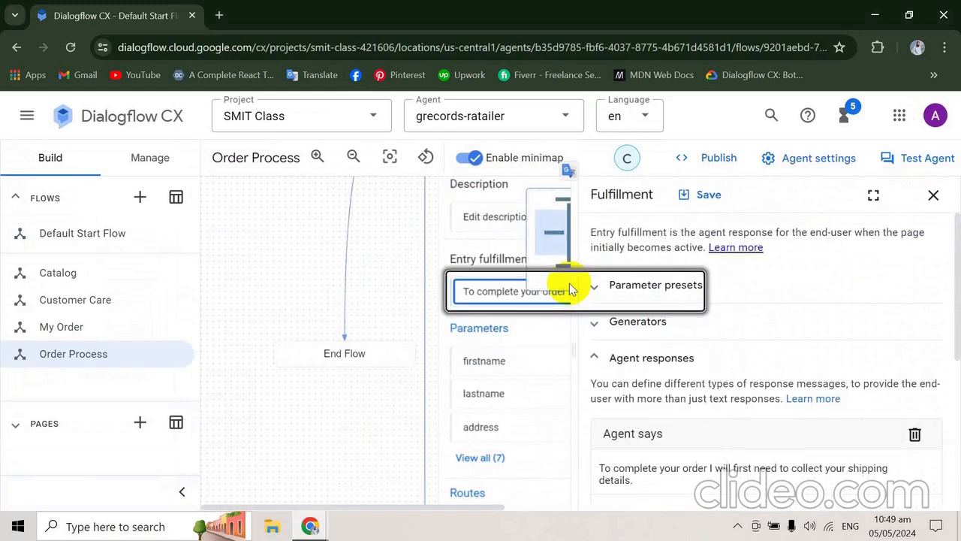
key(alt+Tab)
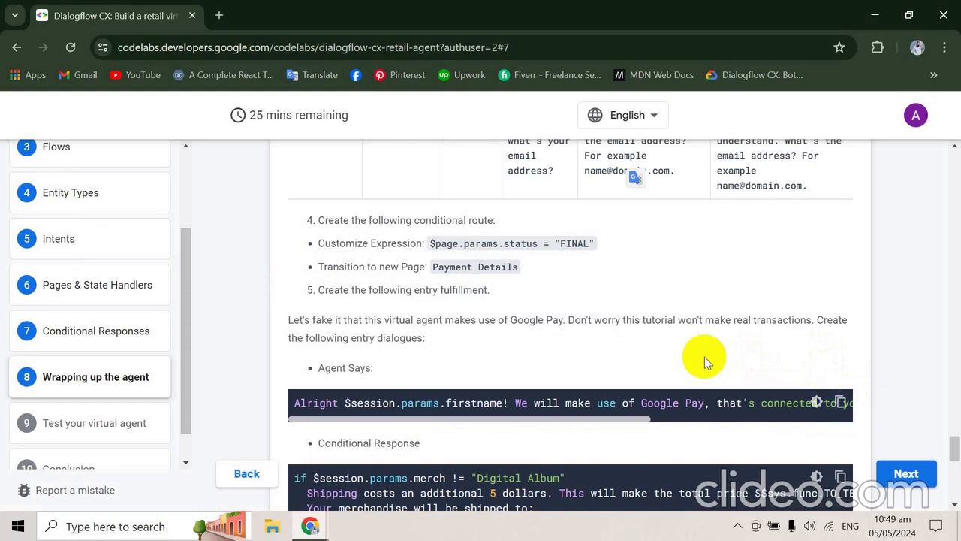
click(839, 402)
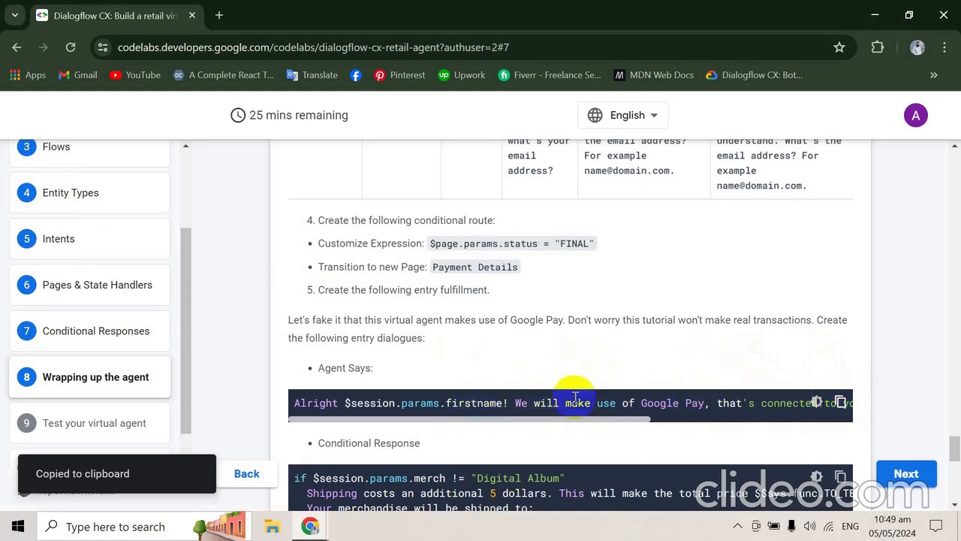
key(alt+Tab)
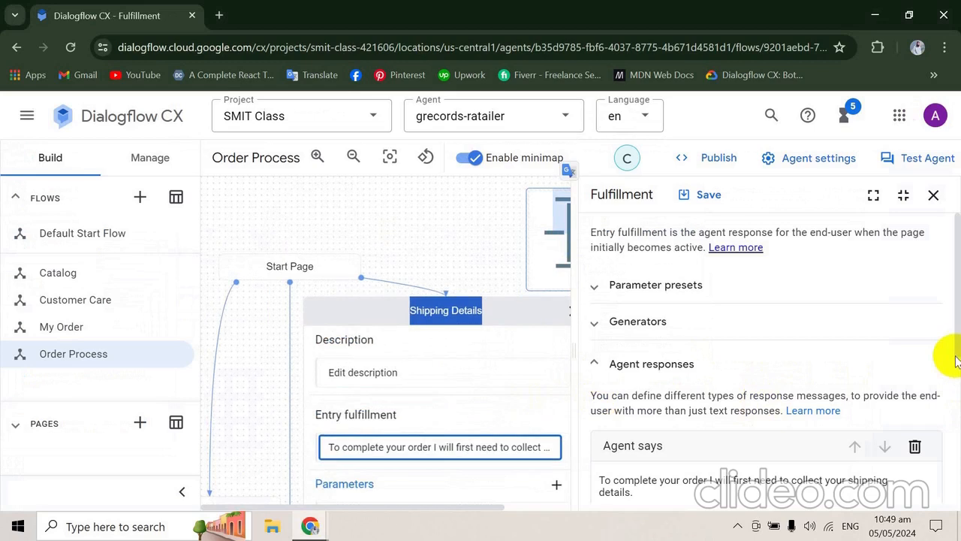
- Check the Shipping Details agent response against the codelab, and close the fulfillment while discarding its unsaved changes
scroll(957, 351, down, 1)
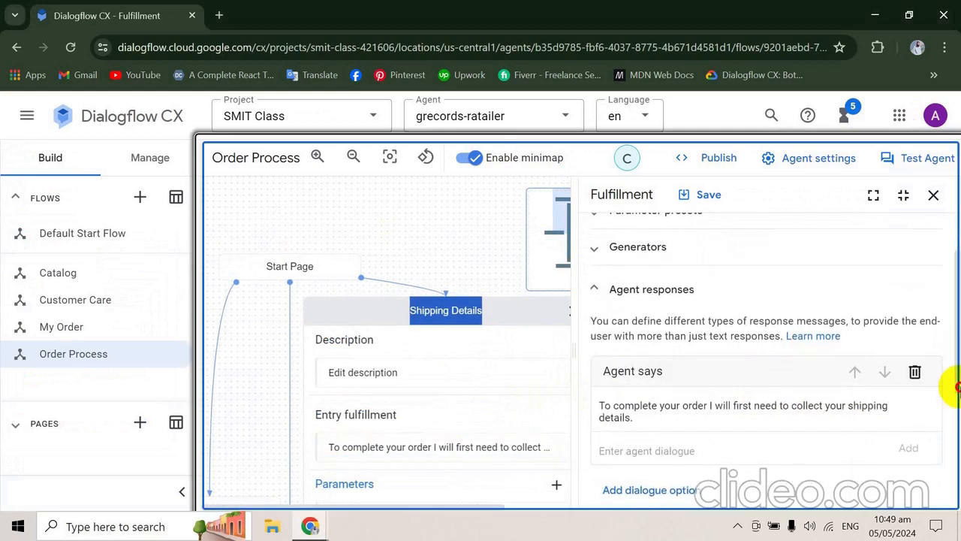
click(679, 422)
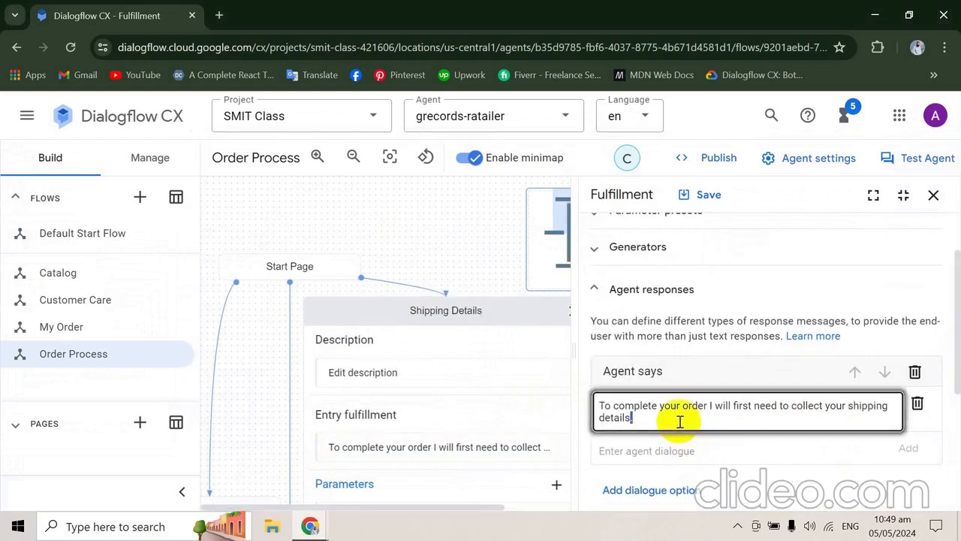
key(alt+Tab)
key(alt+Tab)
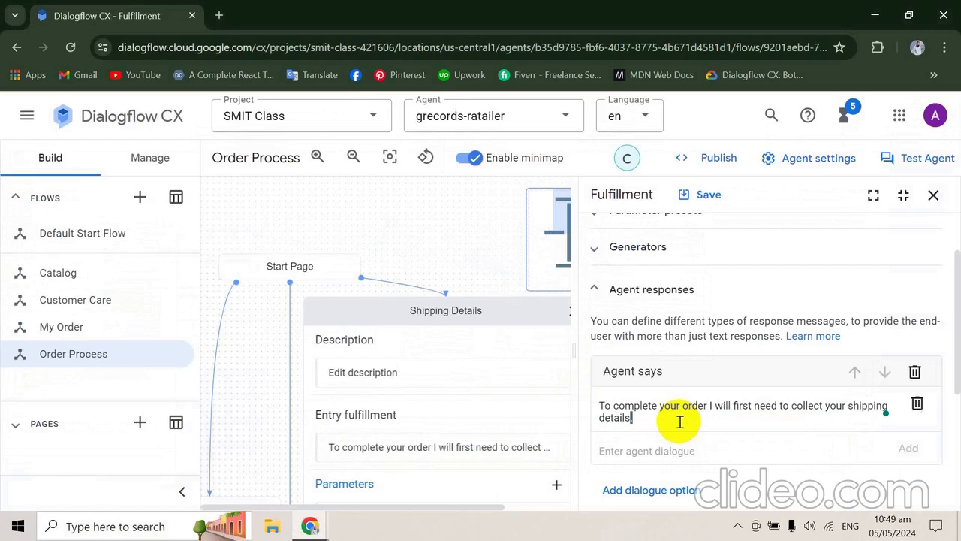
click(933, 197)
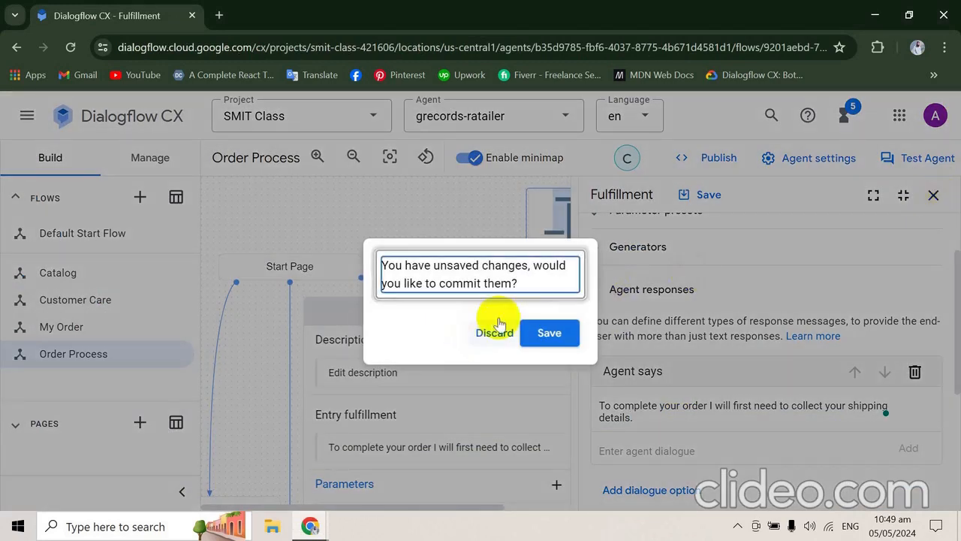
click(499, 333)
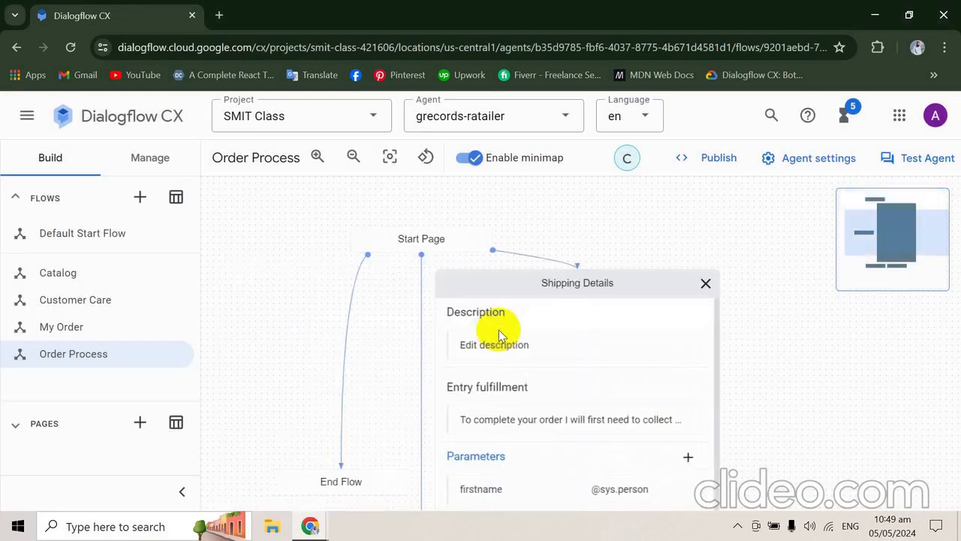
- Review the codelab's conditional route to Payment Details and its entry fulfillment samples for Agent Says and Conditional Response
key(alt+Tab)
scroll(499, 333, down, 1)
scroll(499, 331, down, 1)
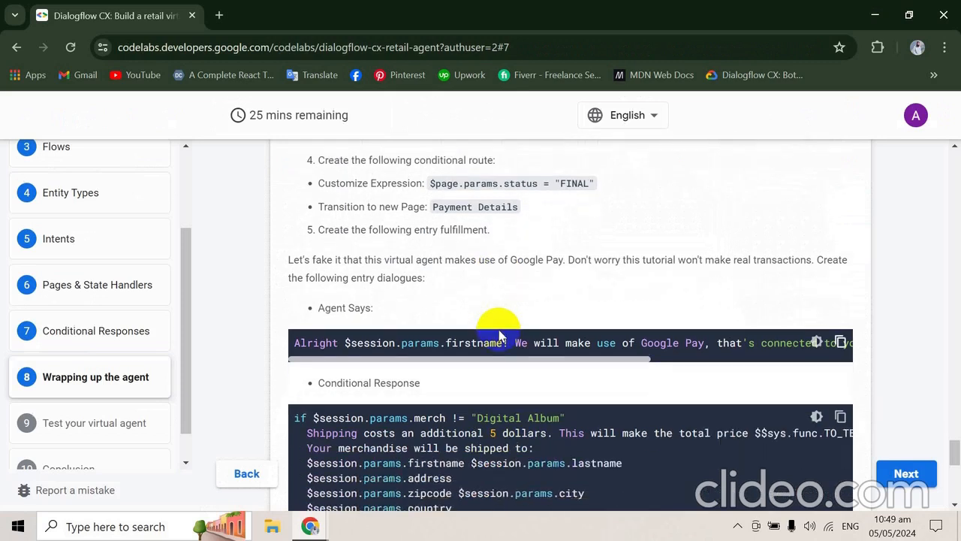
scroll(499, 333, up, 1)
scroll(498, 332, down, 4)
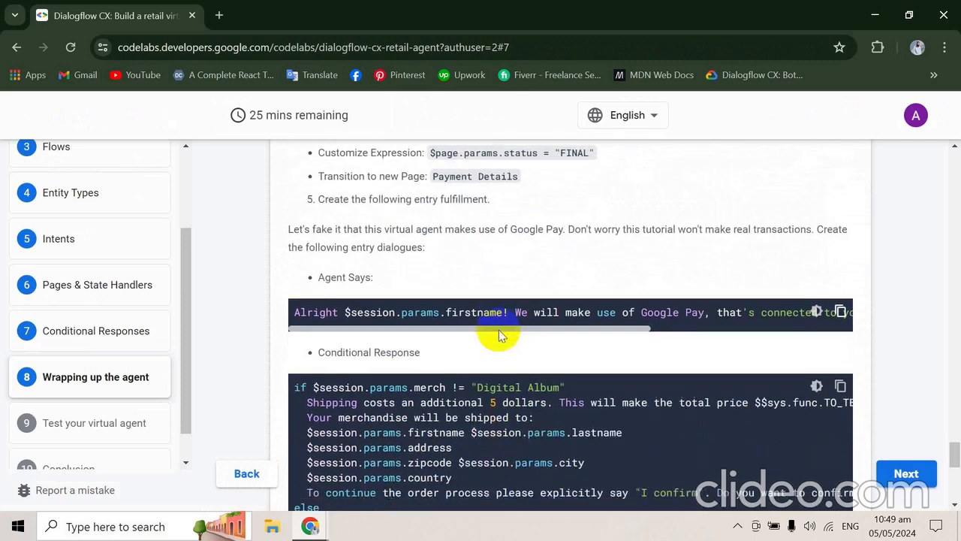
scroll(498, 330, down, 2)
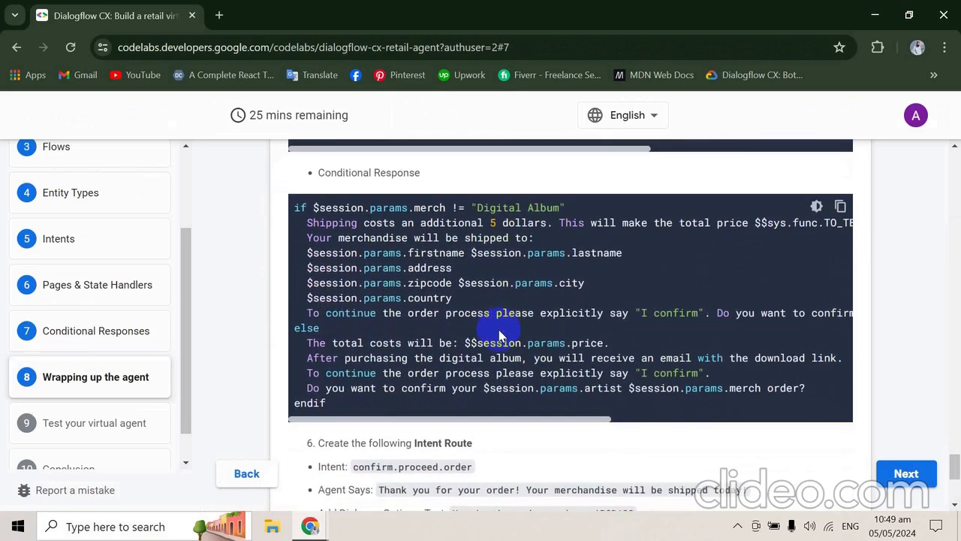
scroll(498, 330, up, 2)
scroll(499, 330, up, 3)
- Return to Dialogflow CX, close the Shipping Details page and open the Payment Details page's entry fulfillment
key(alt+Tab)
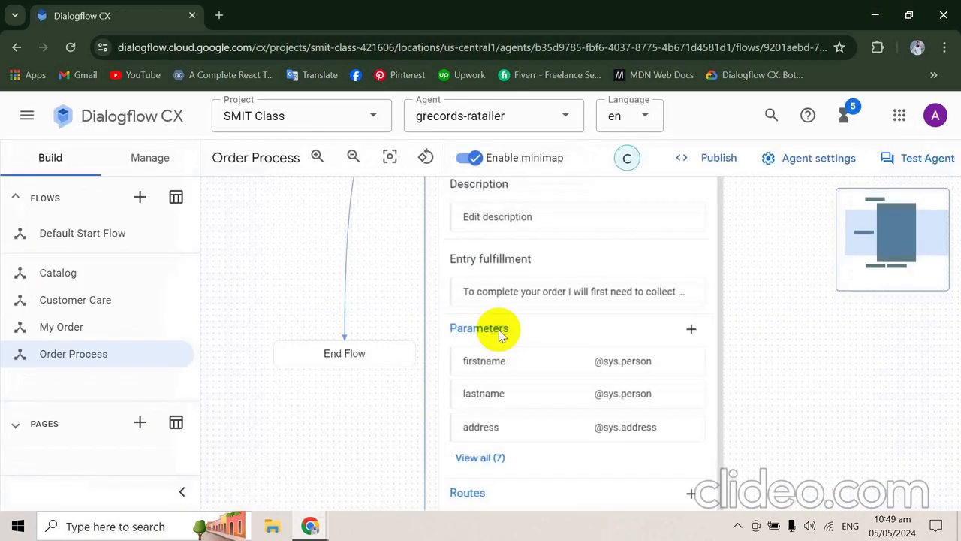
drag(786, 214, 794, 350)
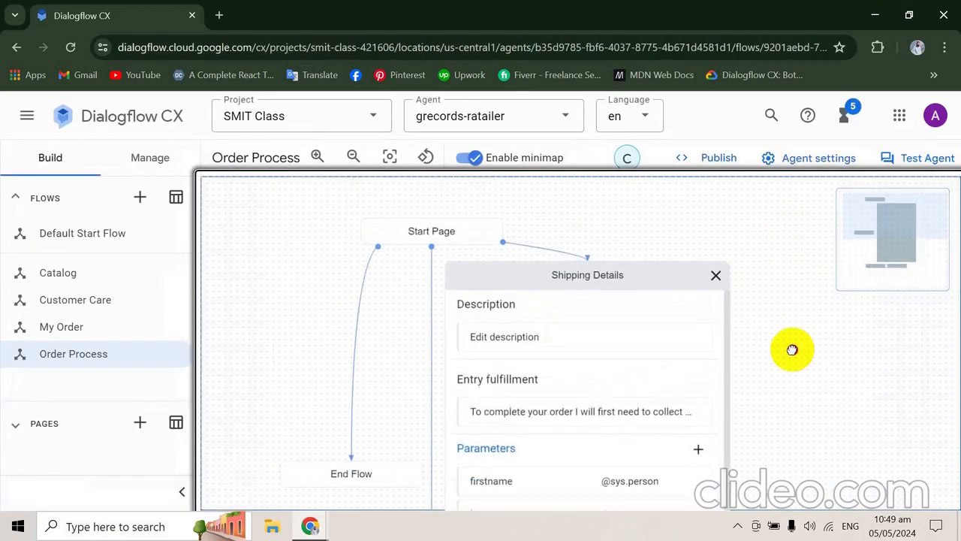
click(714, 288)
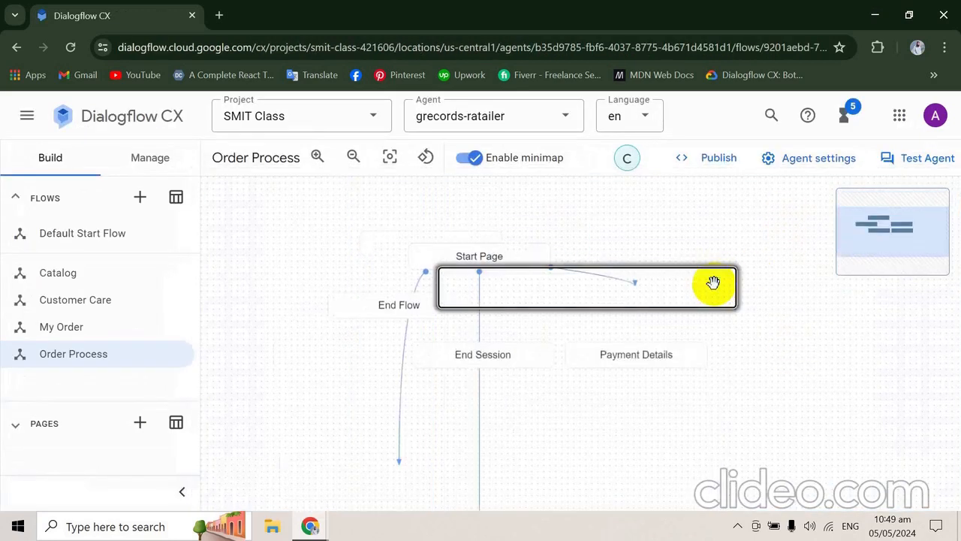
click(636, 339)
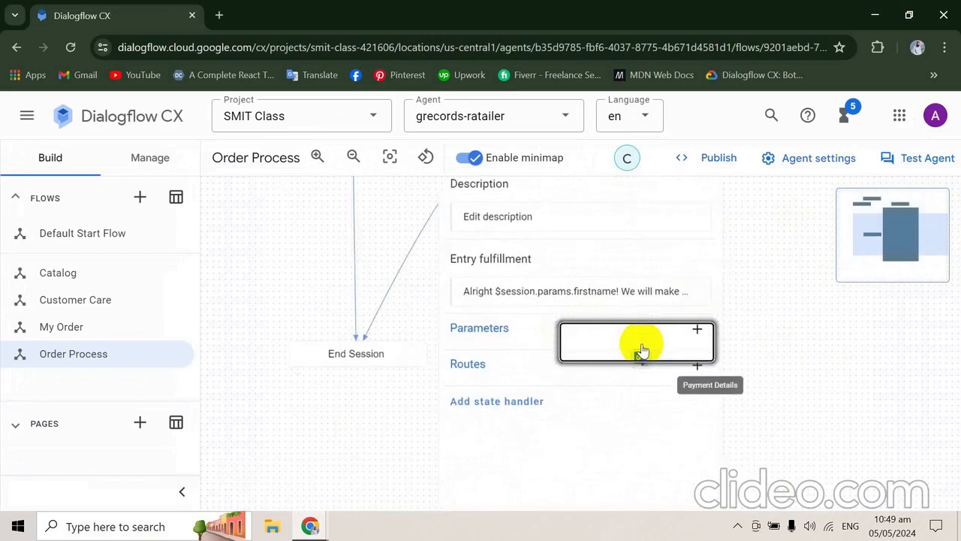
click(628, 291)
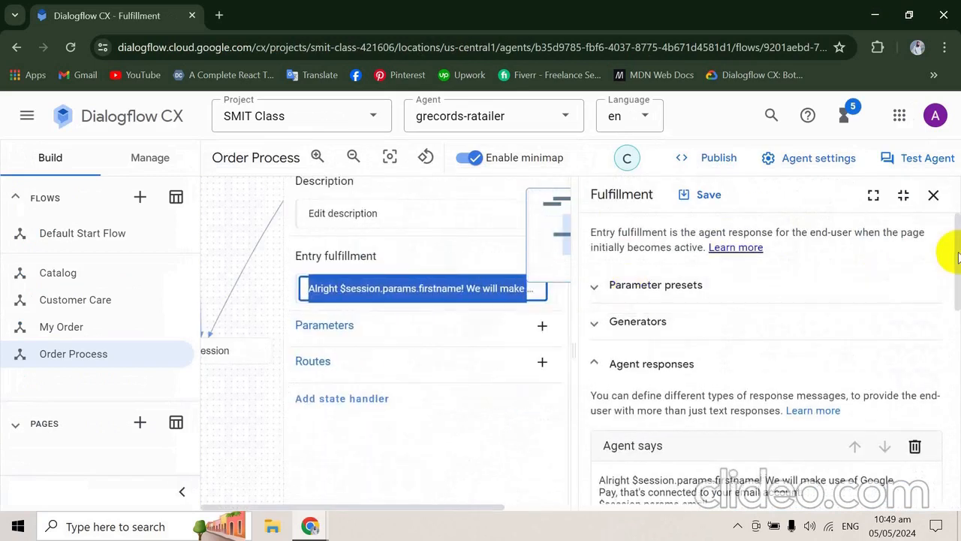
- Compare the Payment Details Agent Says dialogue with the codelab's Google Pay sample
scroll(952, 301, down, 5)
key(alt+Tab)
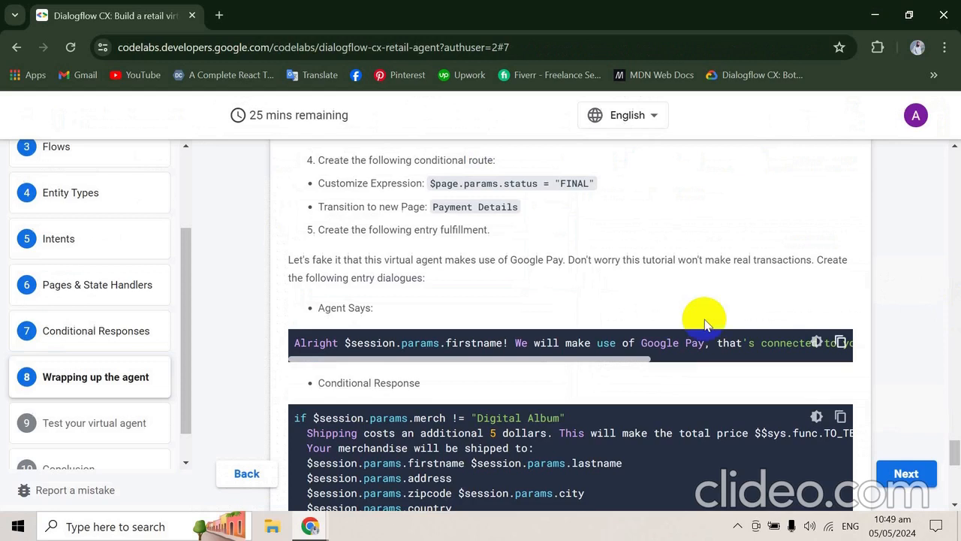
scroll(704, 319, down, 1)
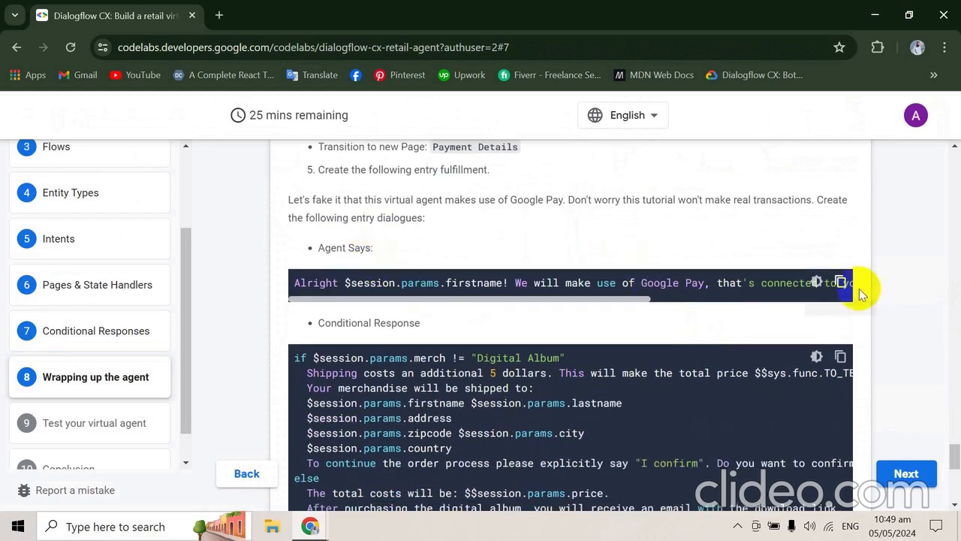
key(alt+Tab)
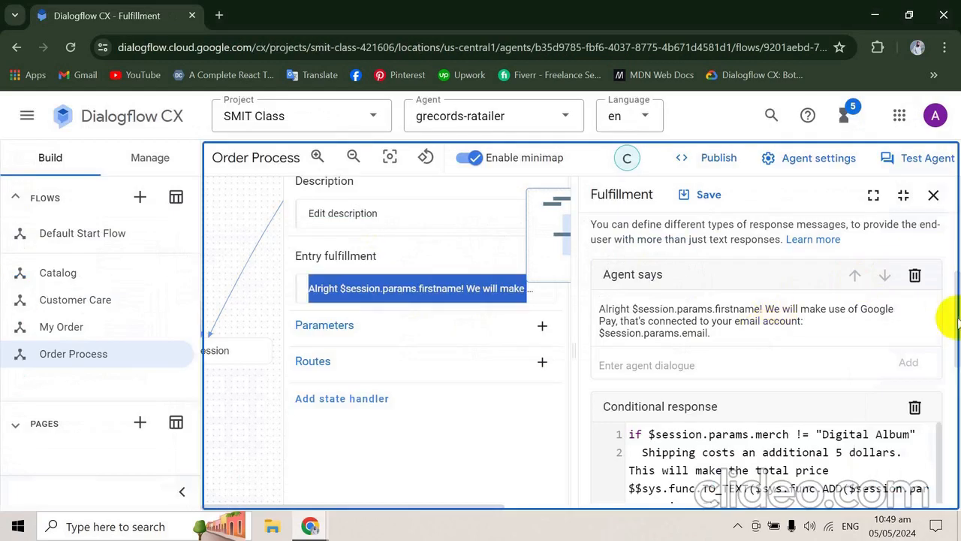
scroll(953, 323, down, 4)
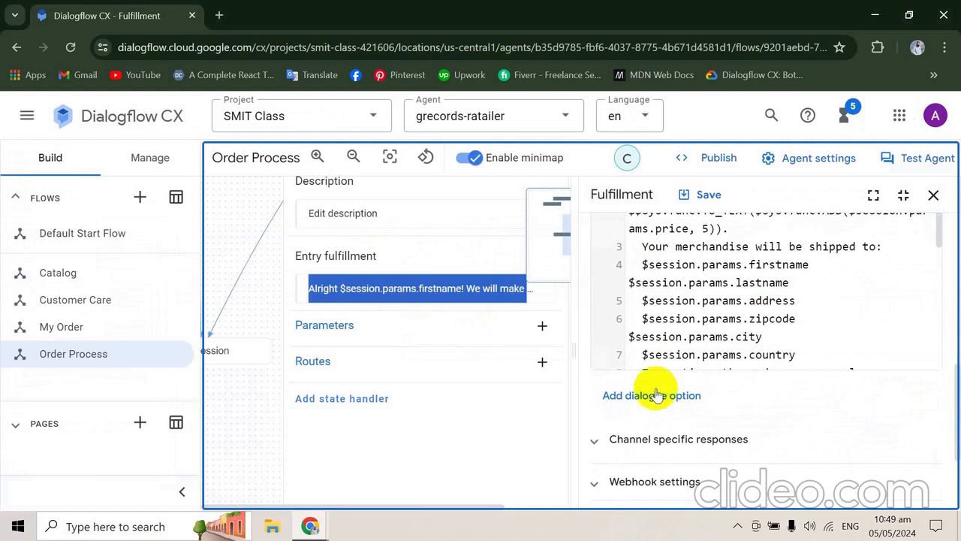
- View the dialogue option types available for the Payment Details fulfillment and dismiss the list without adding one
click(650, 398)
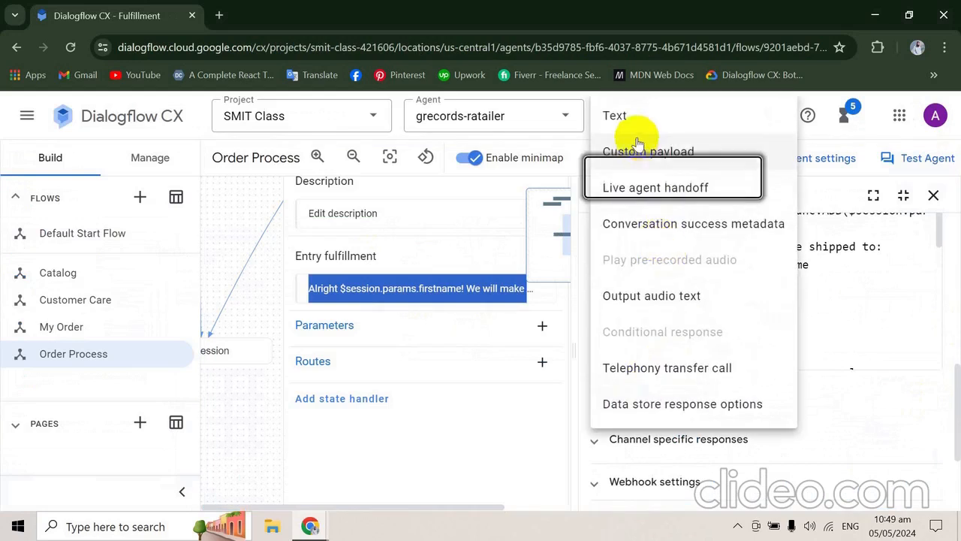
click(881, 320)
click(894, 317)
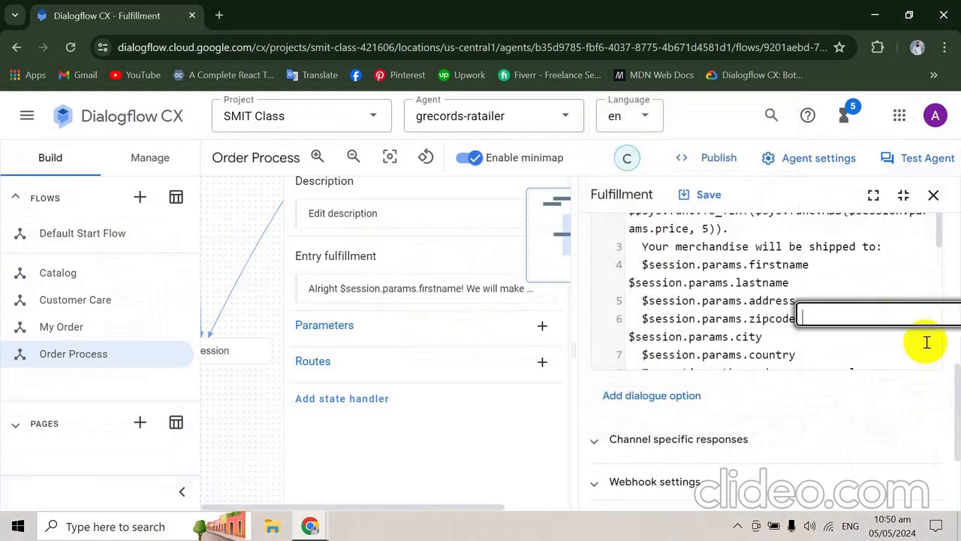
- Compare the Payment Details conditional response with the codelab's Conditional Response sample for orders other than "Digital Album"
drag(952, 379, 953, 338)
key(alt+Tab)
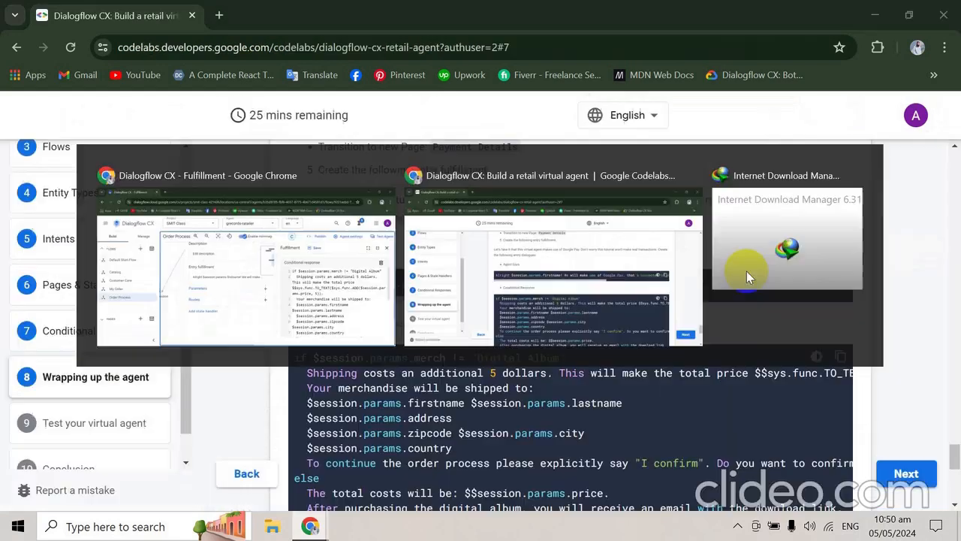
scroll(747, 277, down, 2)
key(alt+Tab)
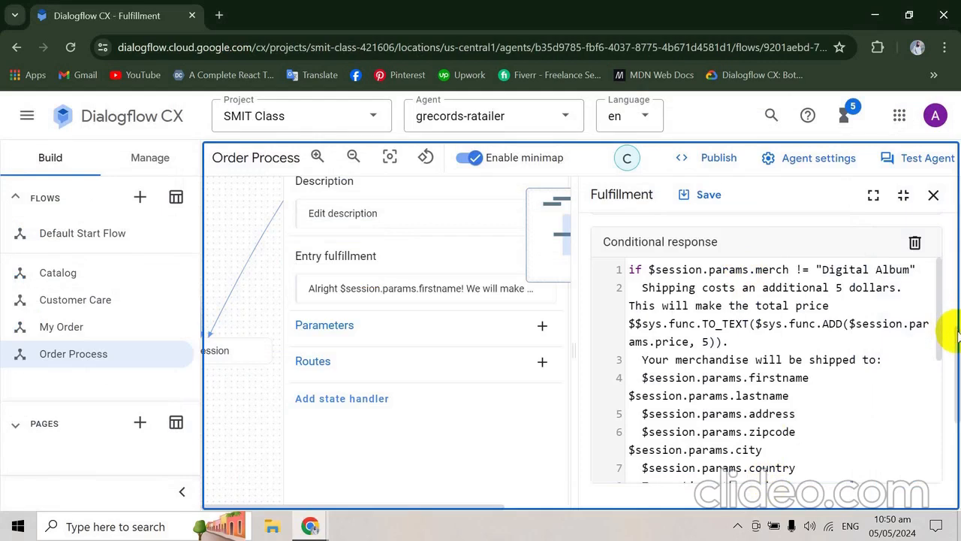
- Review the dialogue option types offered below the Payment Details conditional response, closing the list without adding any
scroll(952, 341, down, 2)
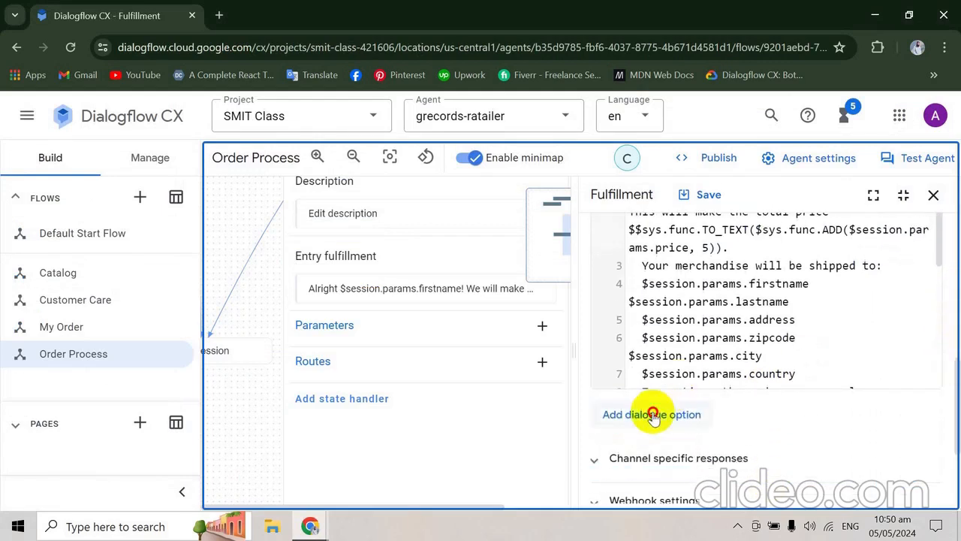
click(652, 414)
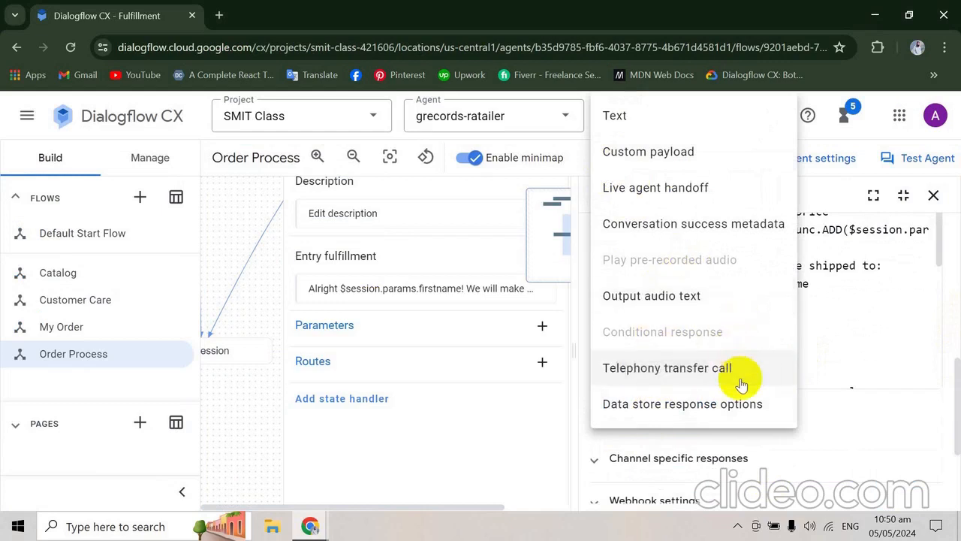
click(957, 377)
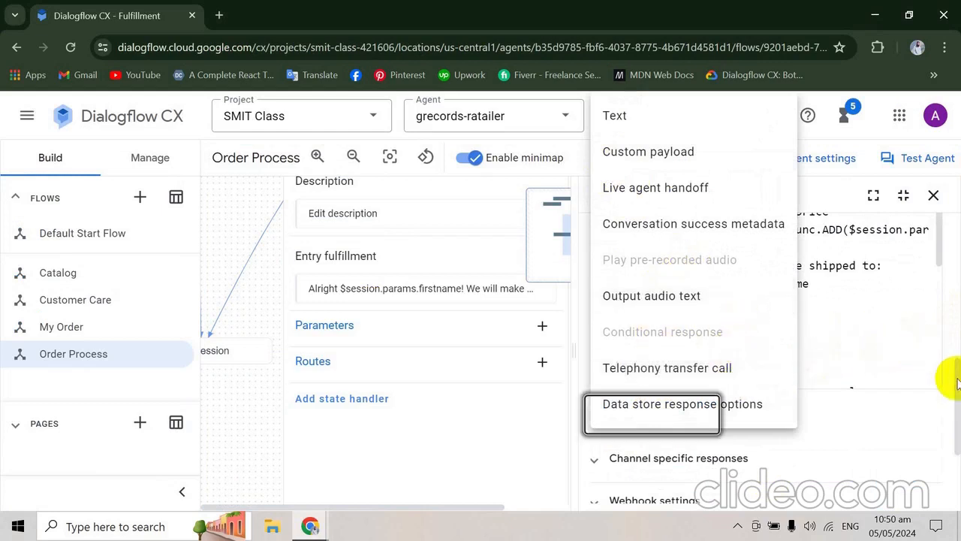
click(683, 415)
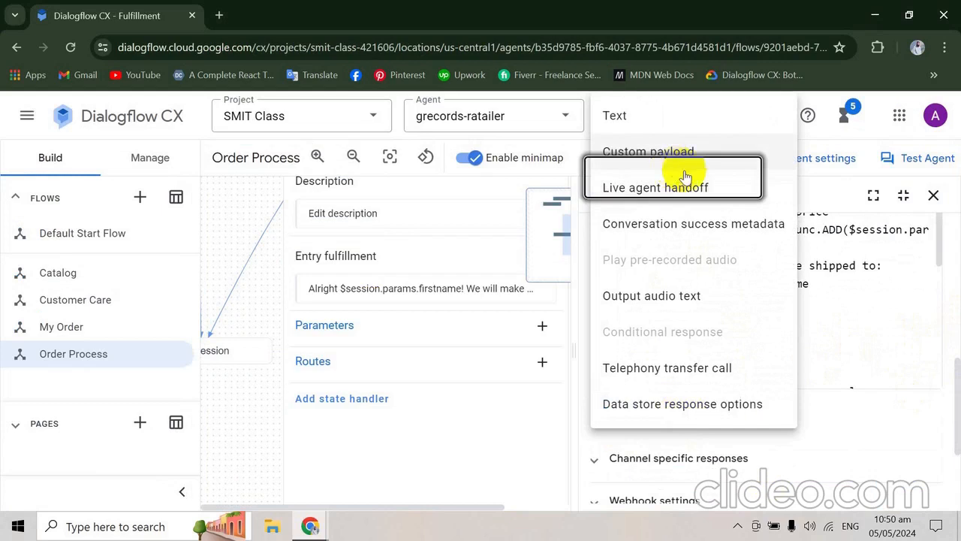
key(Down)
key(Down)
key(Down)
key(Down)
key(Down)
key(Down)
key(Down)
key(Down)
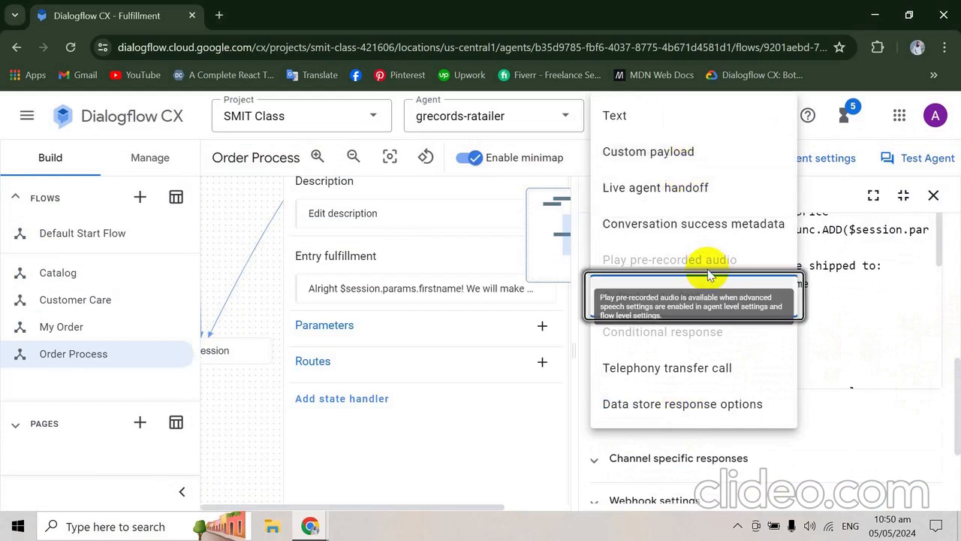
key(Down)
key(Down)
key(Down)
key(Down)
key(Down)
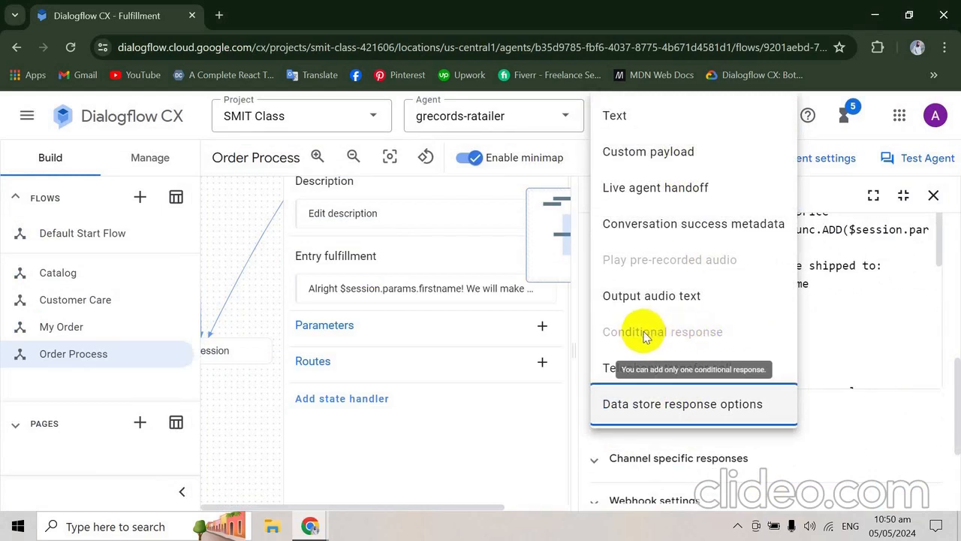
click(819, 322)
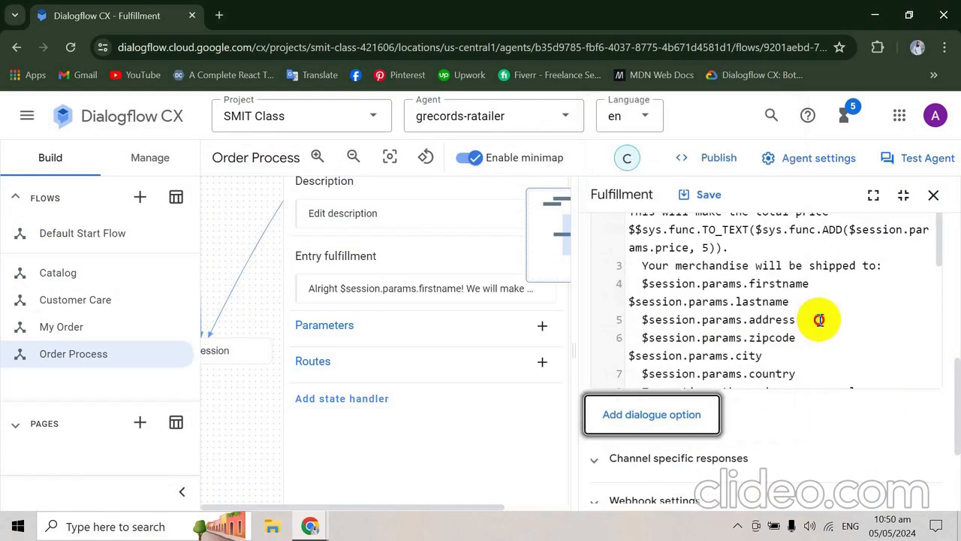
click(820, 320)
- Switch to the codelab, advance to section 9, "Test your virtual agent", and read the intent transitions for the Customer Care Flow
key(alt+Tab)
scroll(820, 325, down, 5)
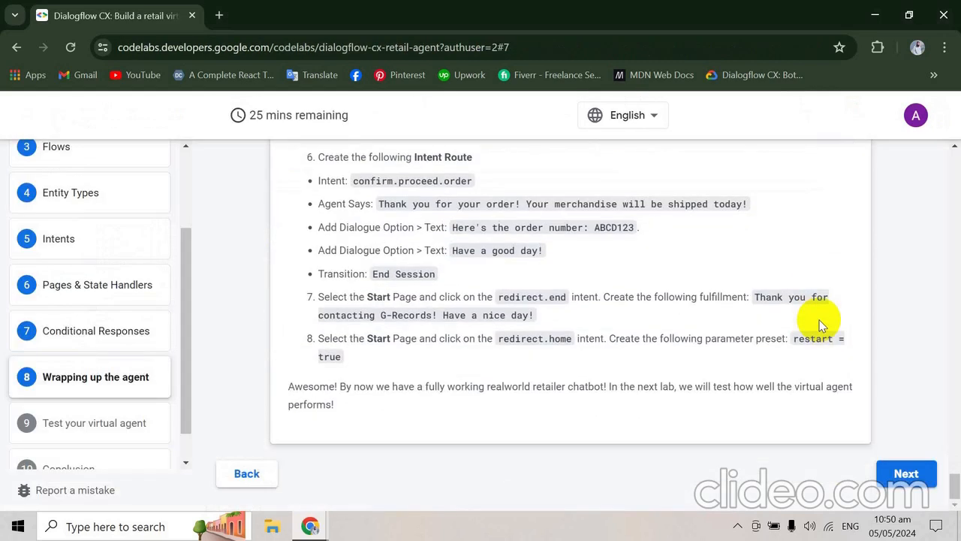
key(Right)
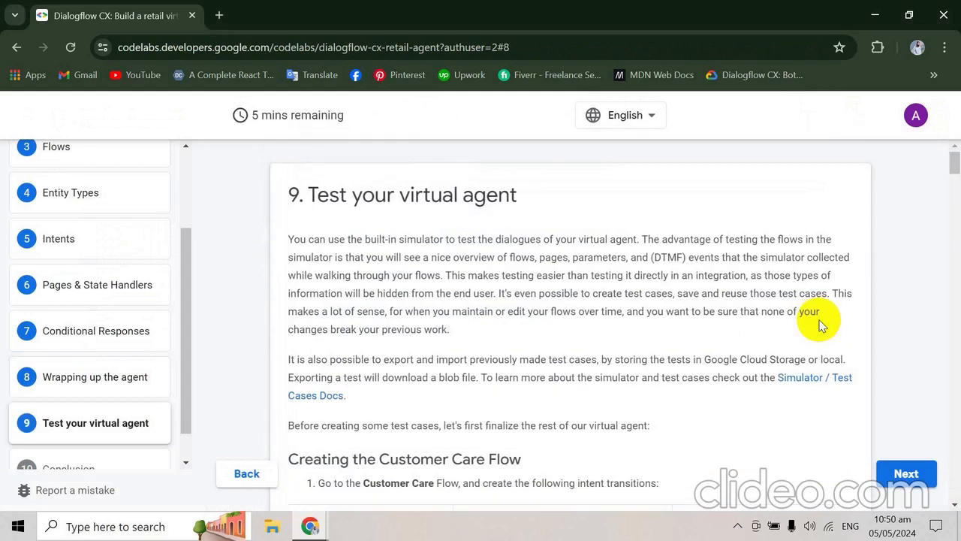
scroll(819, 326, down, 3)
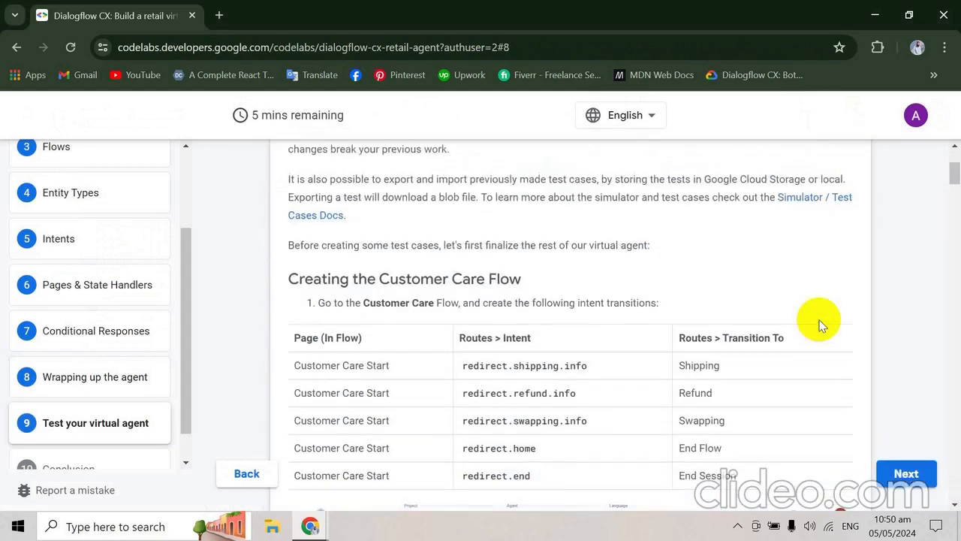
scroll(820, 326, up, 3)
scroll(820, 326, down, 2)
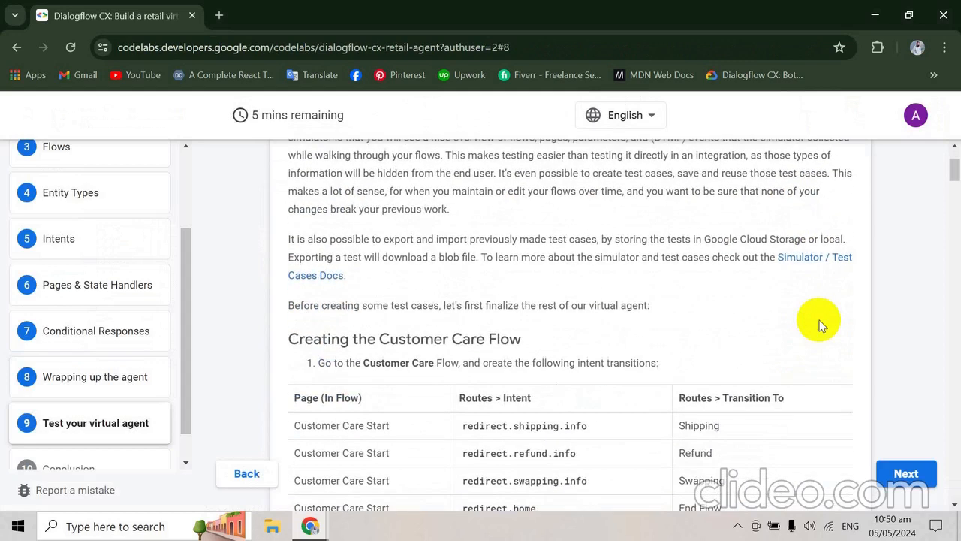
scroll(820, 326, down, 2)
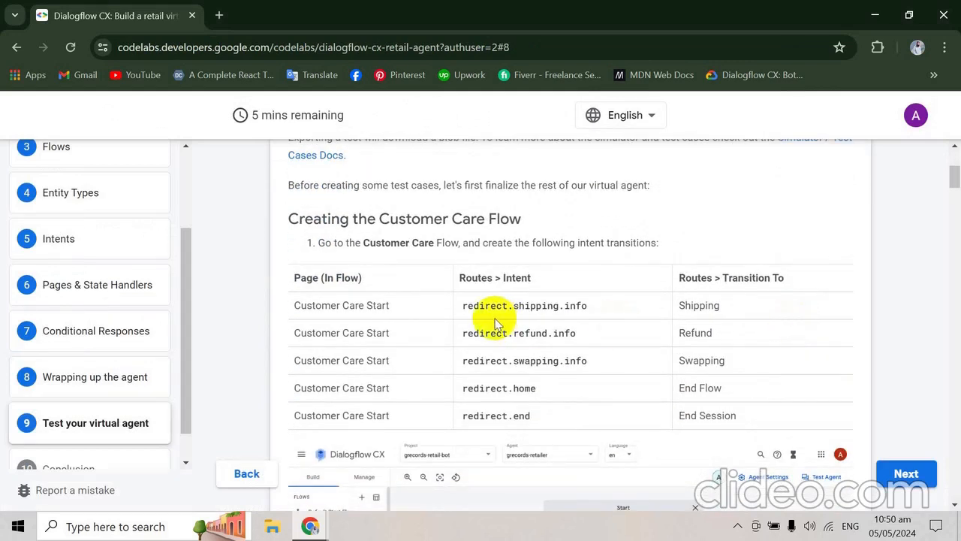
- Open the Customer Care flow in Dialogflow CX, then return to the codelab's table of its intent transitions
key(alt+Tab)
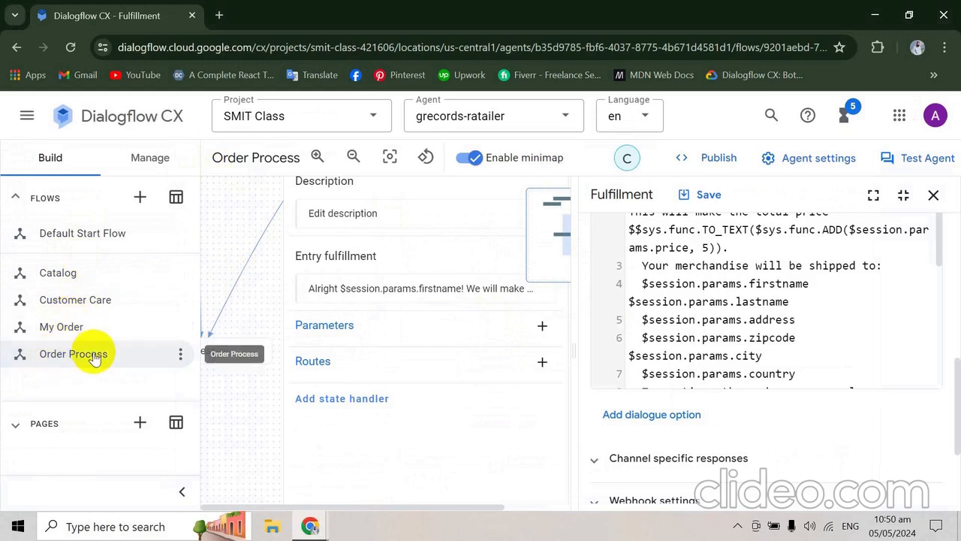
double_click(87, 299)
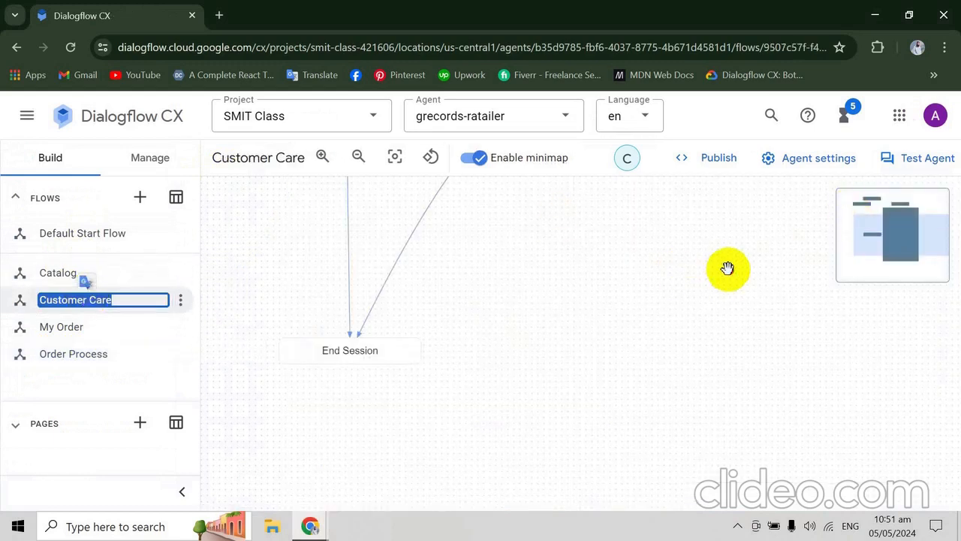
key(alt+Tab)
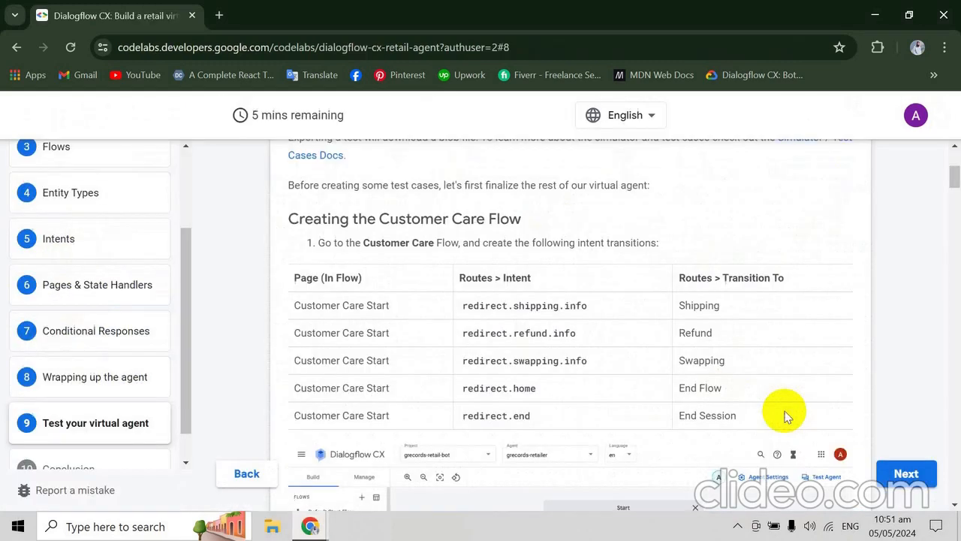
scroll(784, 417, down, 1)
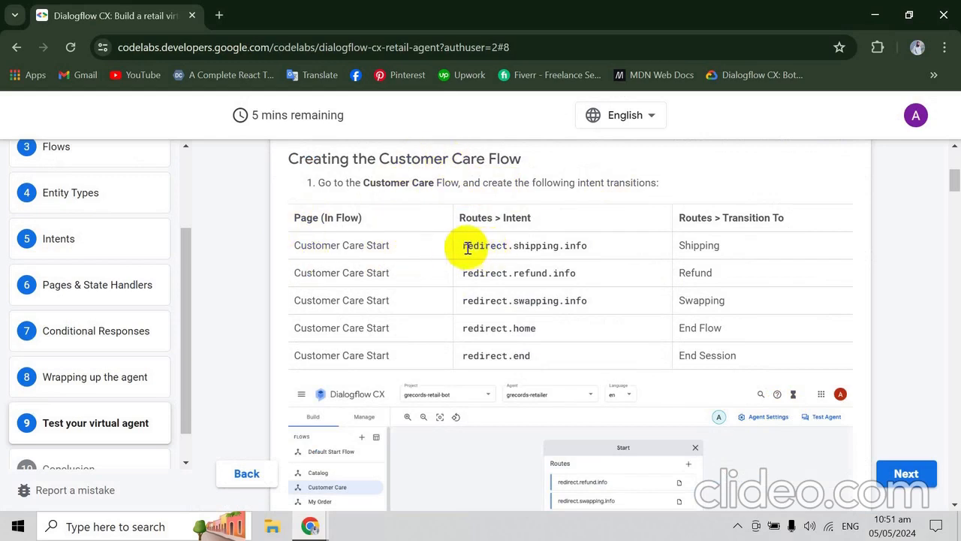
- Copy redirect.shipping.info from the codelab and add a route with that intent to the Customer Care flow's Start Page in Dialogflow CX
drag(463, 249, 600, 246)
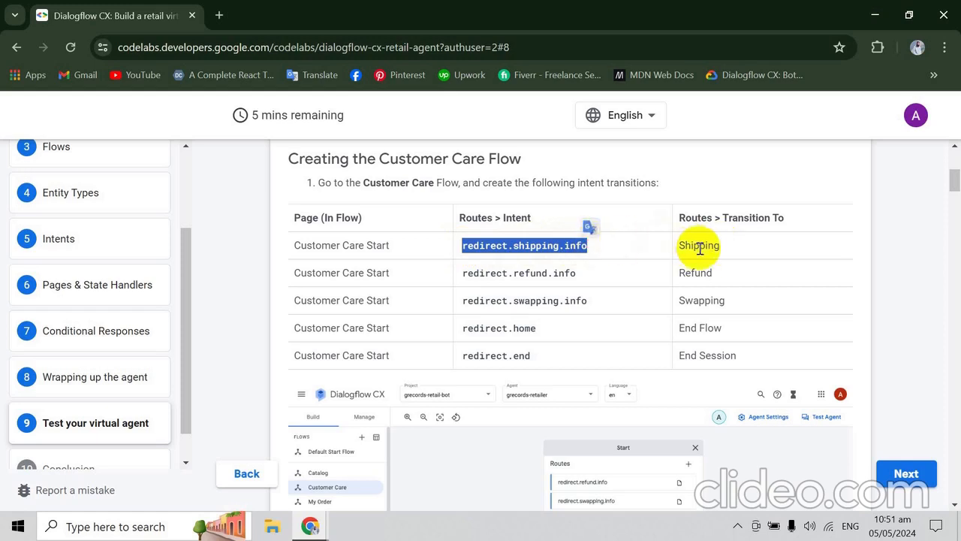
key(alt+Tab)
click(401, 259)
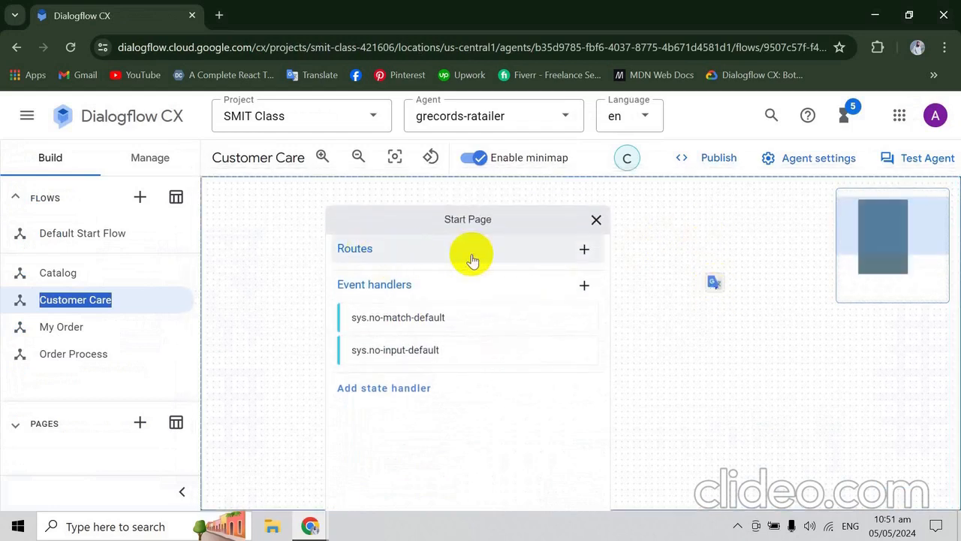
click(584, 253)
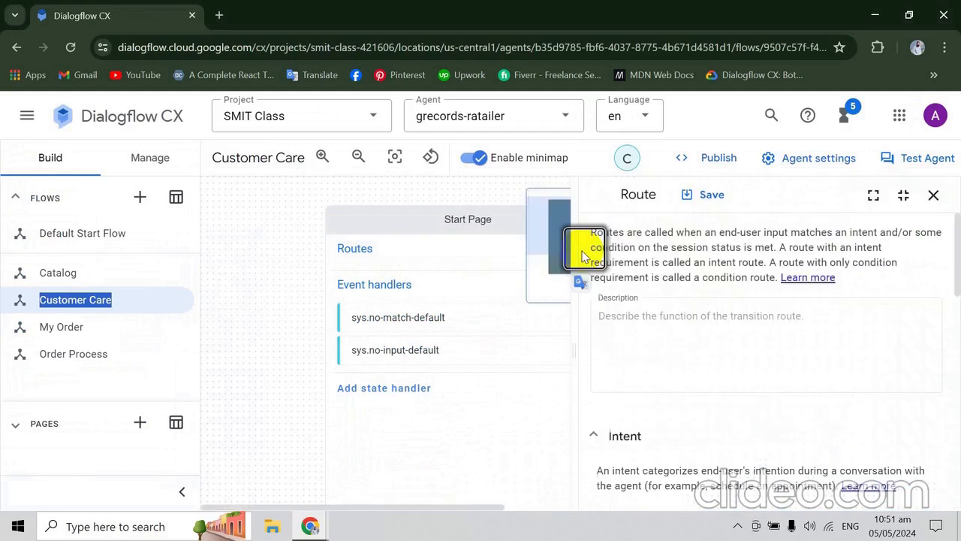
scroll(953, 225, down, 3)
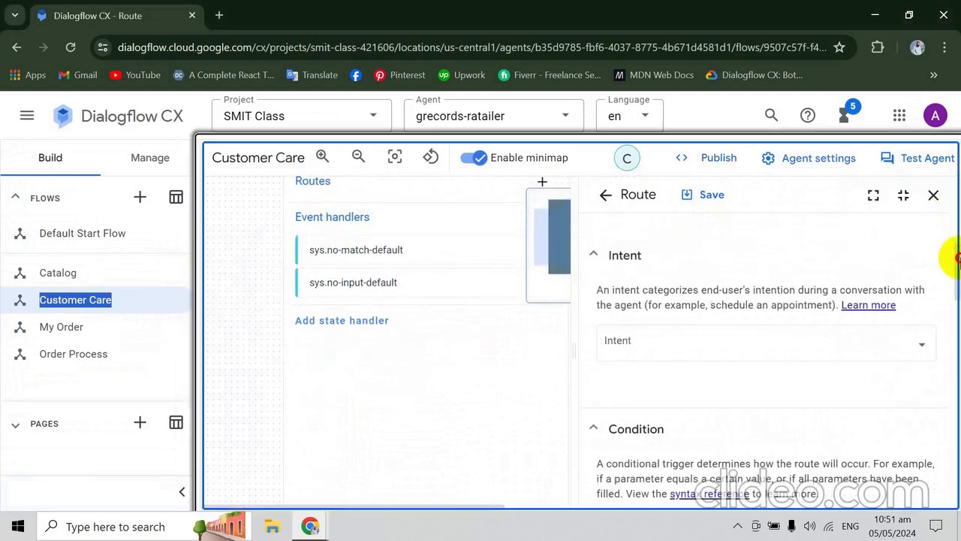
click(650, 327)
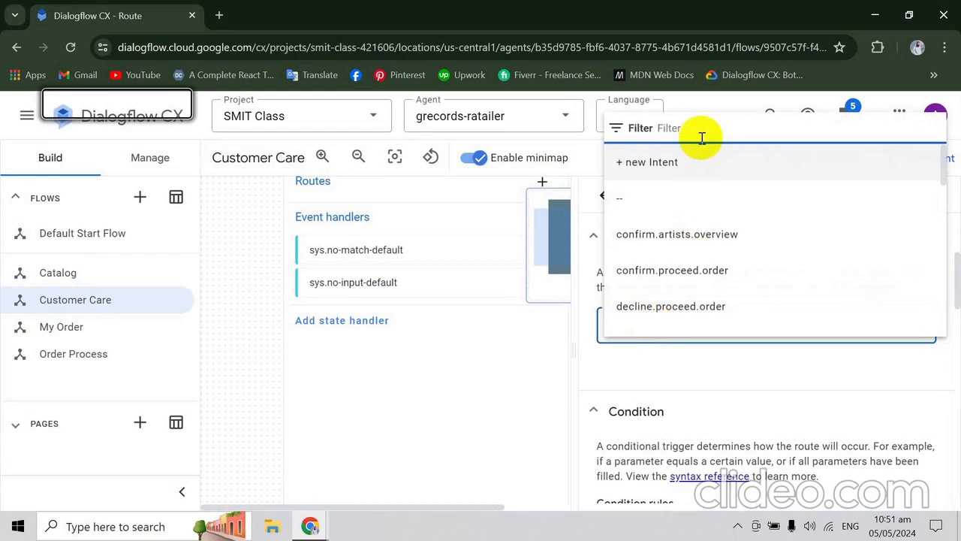
text(redirect.shipping.info)
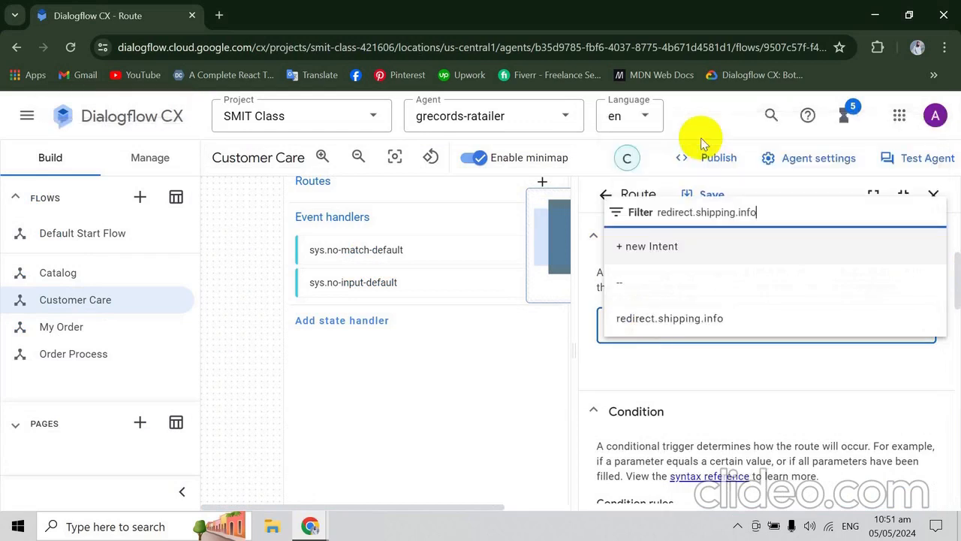
click(644, 316)
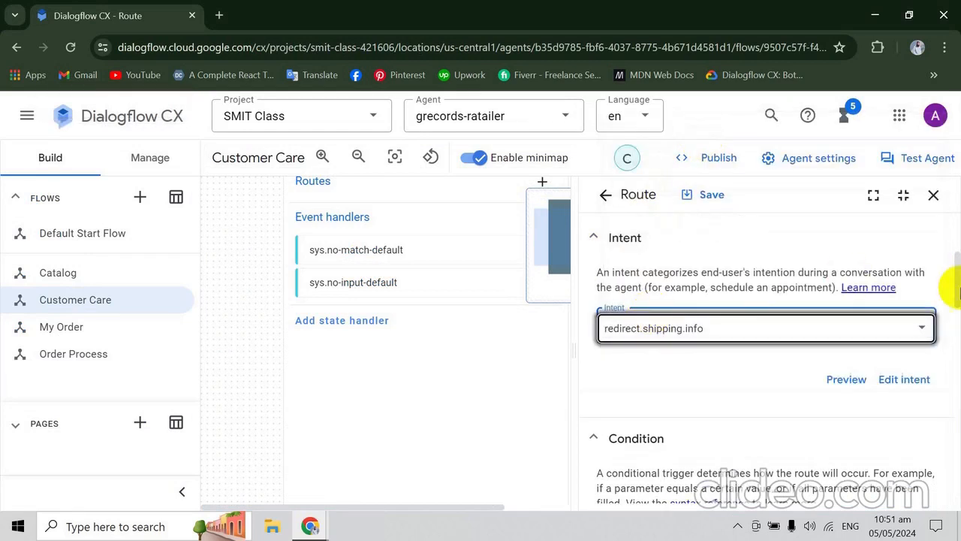
- Compare the pages available for the route's transition with the codelab's transition target for redirect.shipping.info
drag(955, 273, 952, 492)
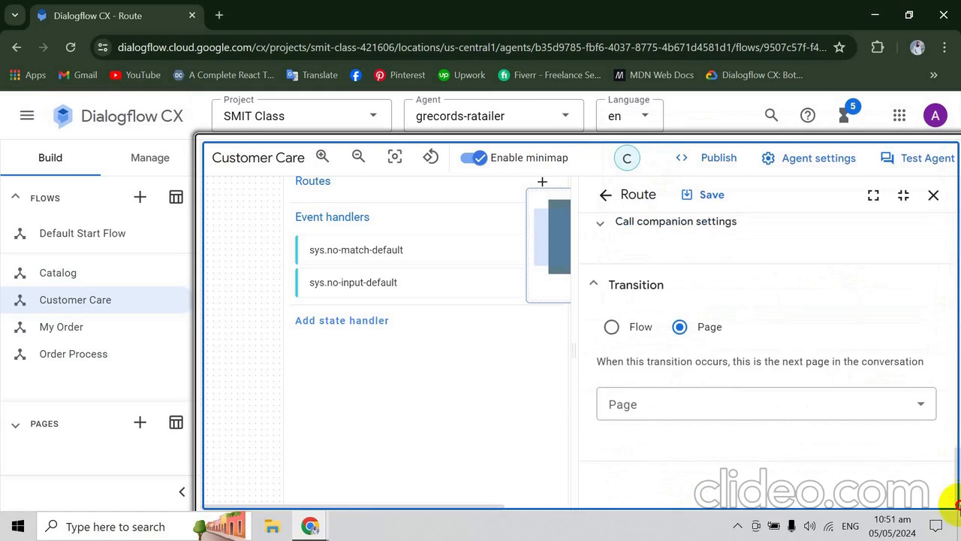
click(858, 403)
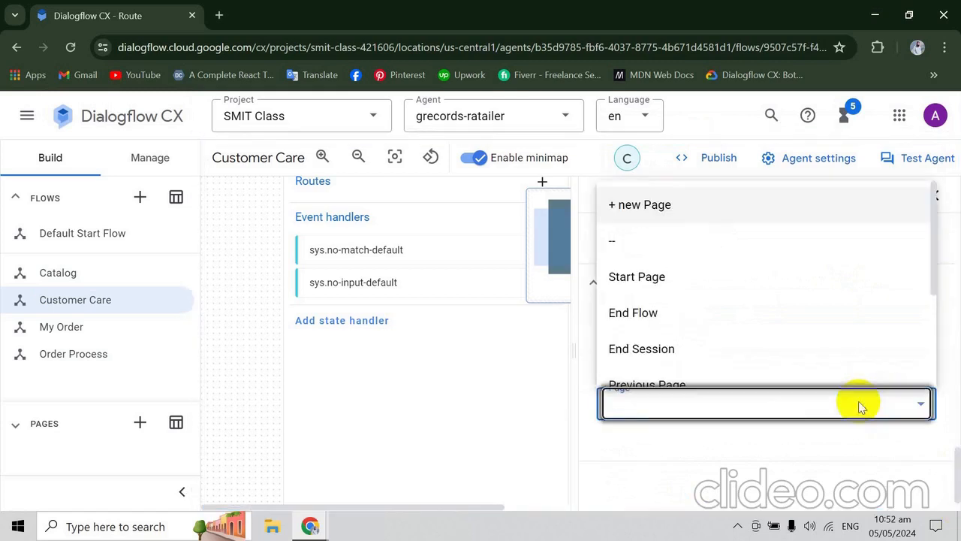
key(alt+Tab)
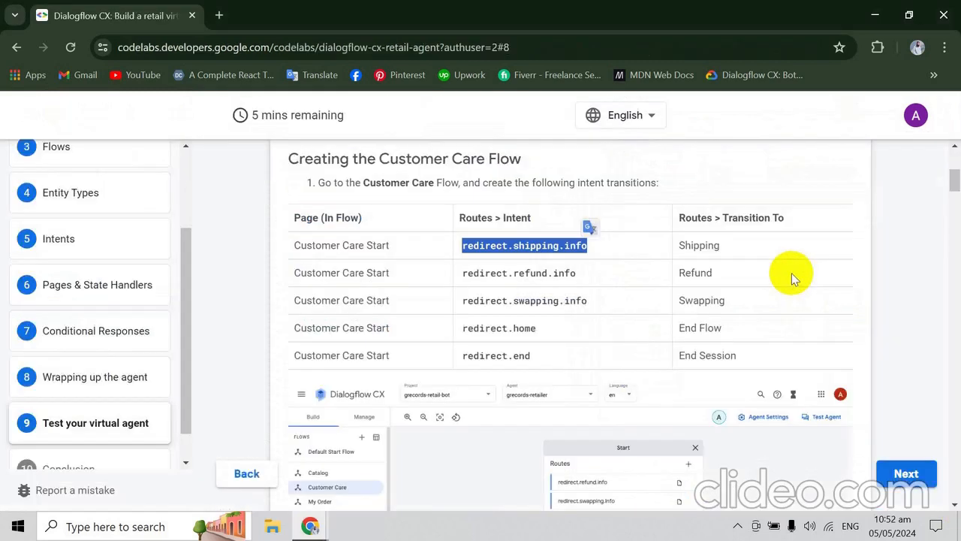
key(alt+Tab)
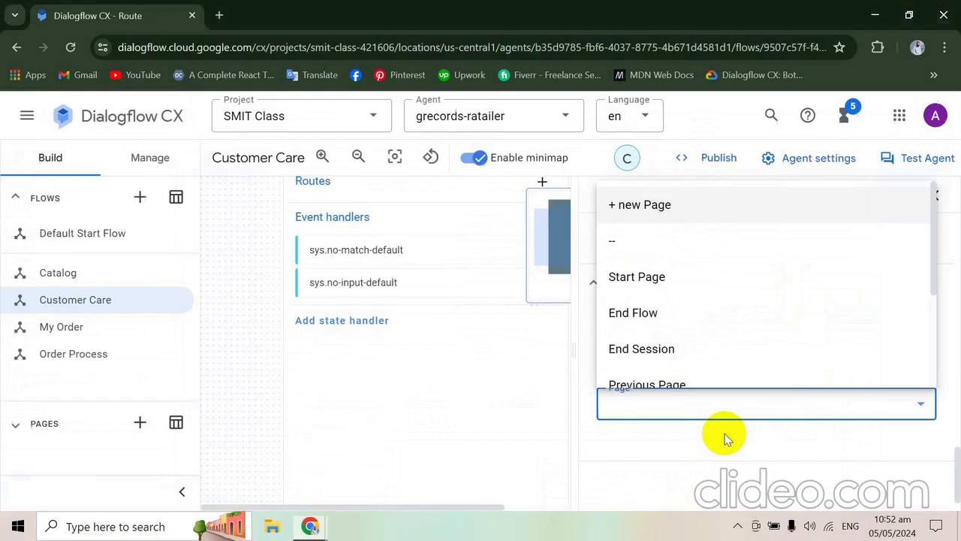
key(alt+Tab)
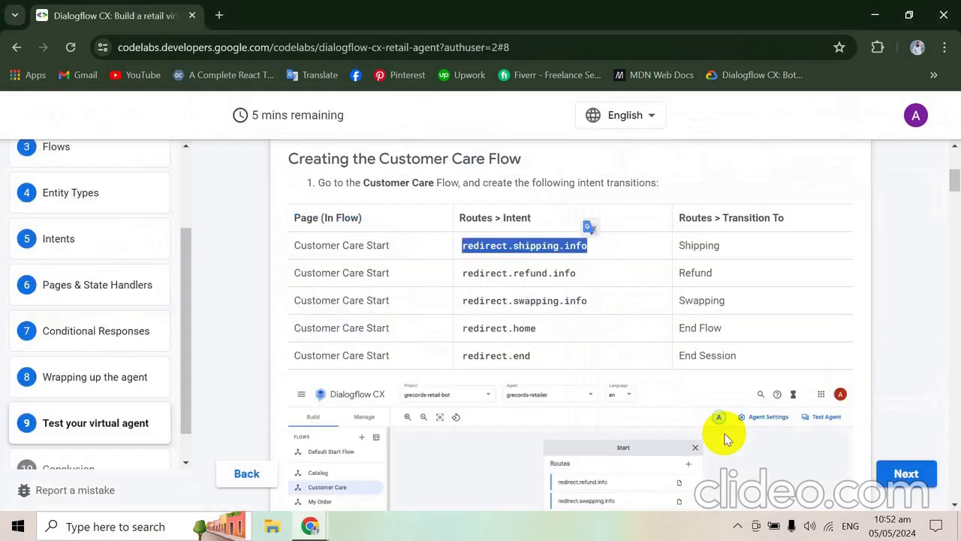
key(alt+Tab)
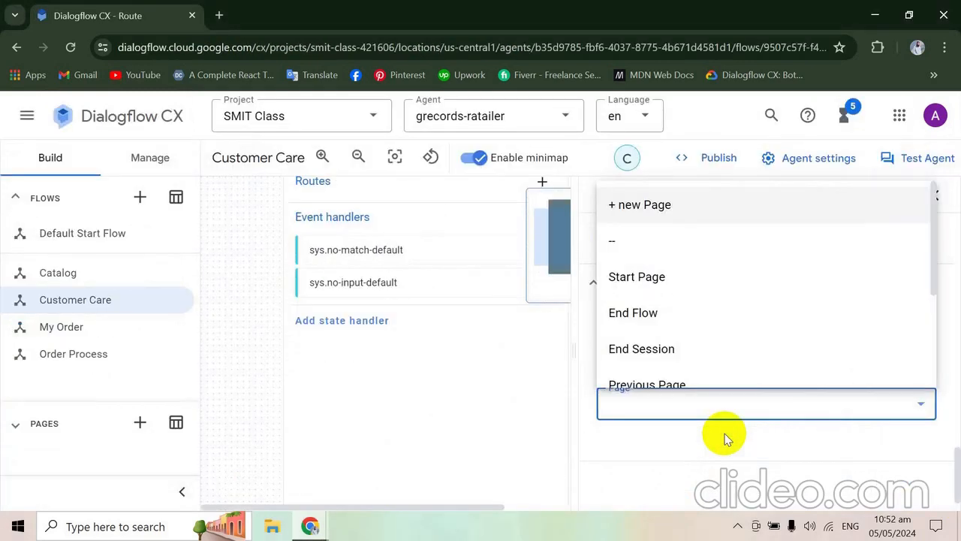
- Set the redirect.shipping.info route to transition to a new page named Shipping, then save and close the route
click(935, 277)
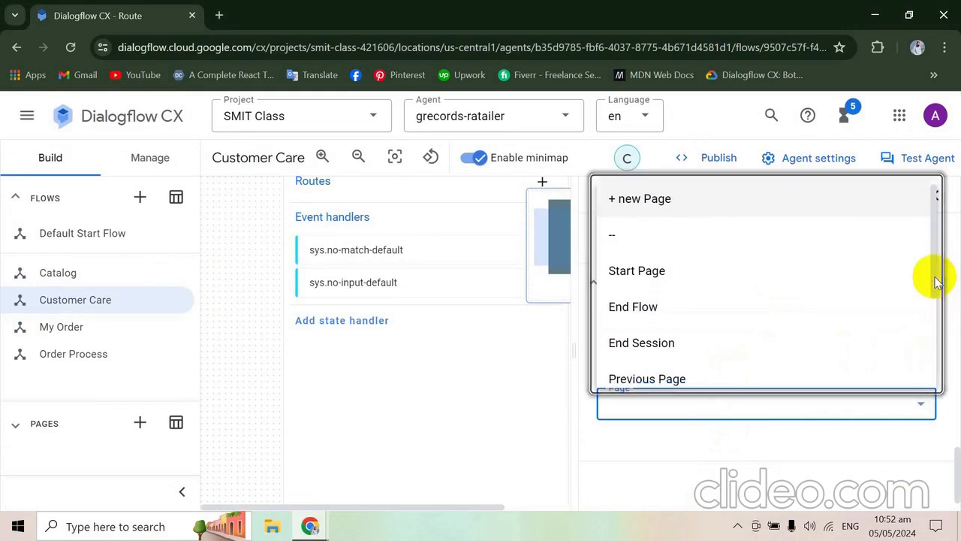
scroll(937, 282, down, 2)
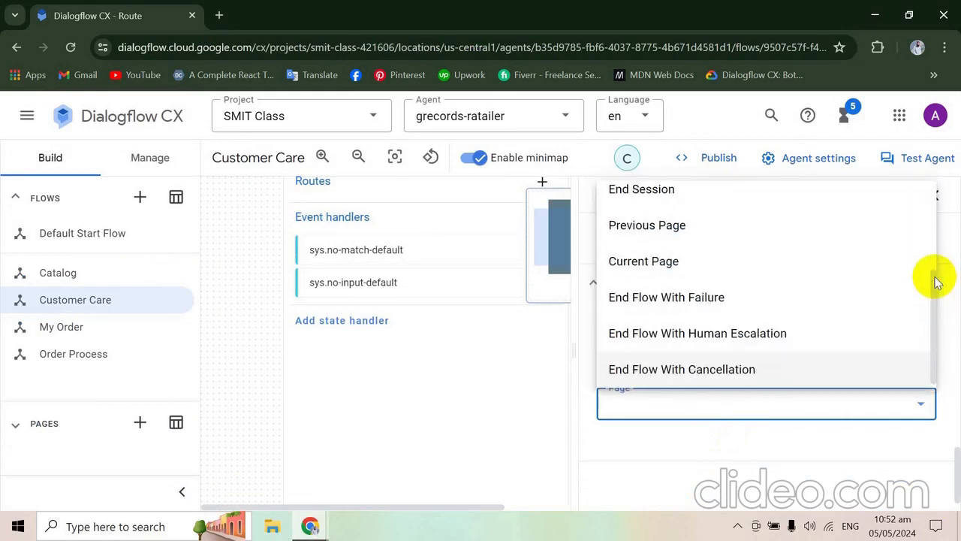
scroll(936, 282, up, 2)
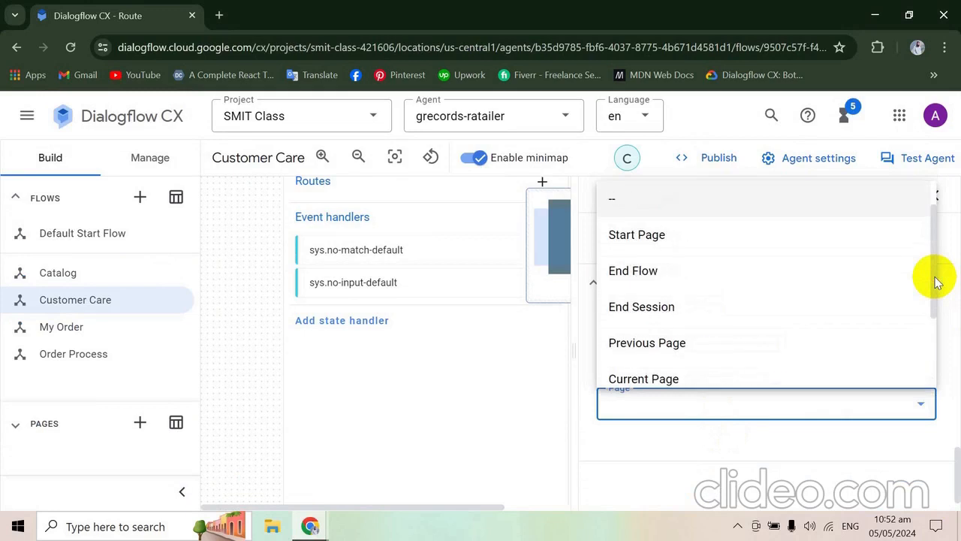
scroll(936, 282, up, 1)
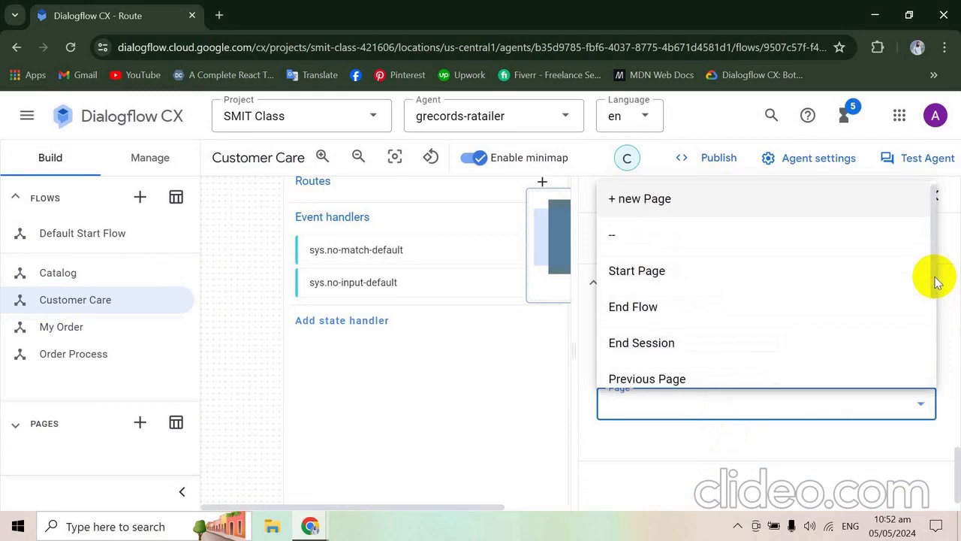
click(826, 197)
click(667, 456)
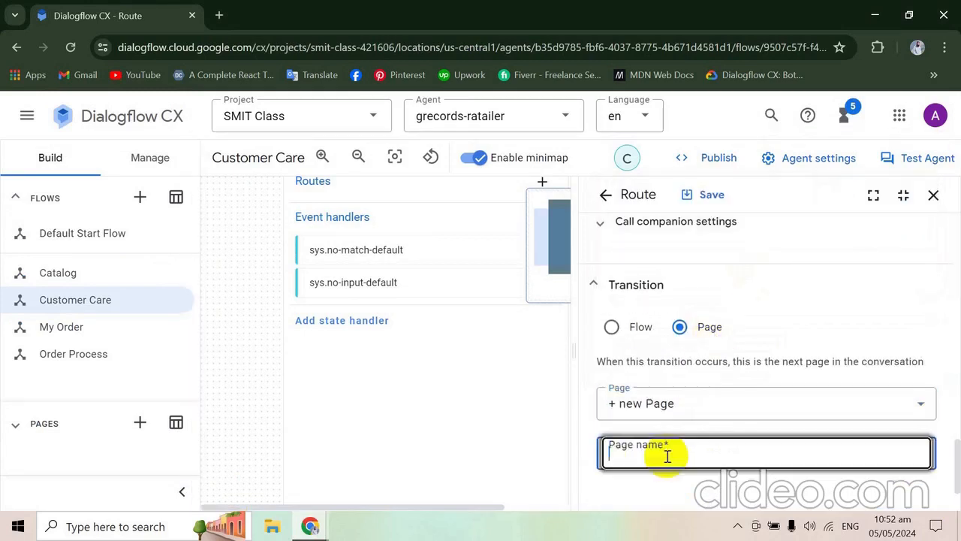
text(Shipp)
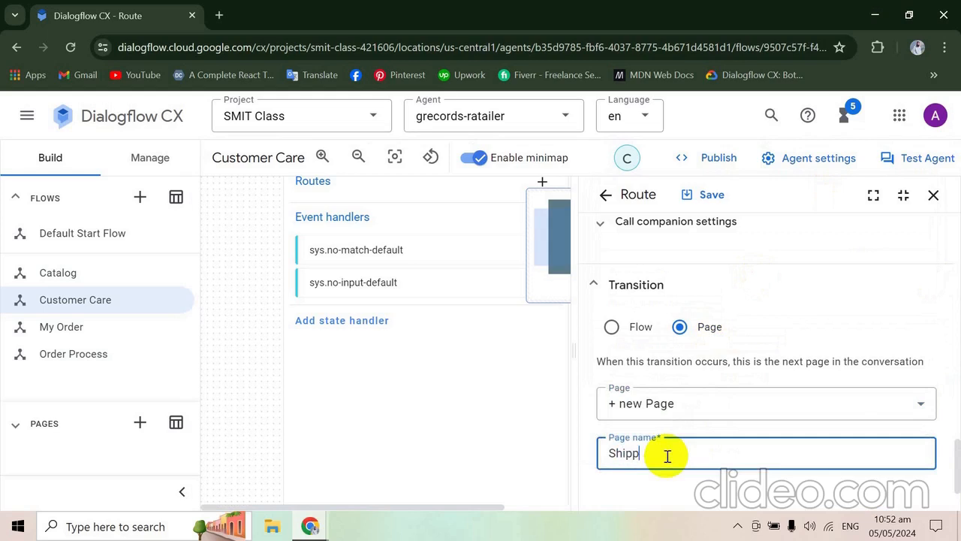
text(ing)
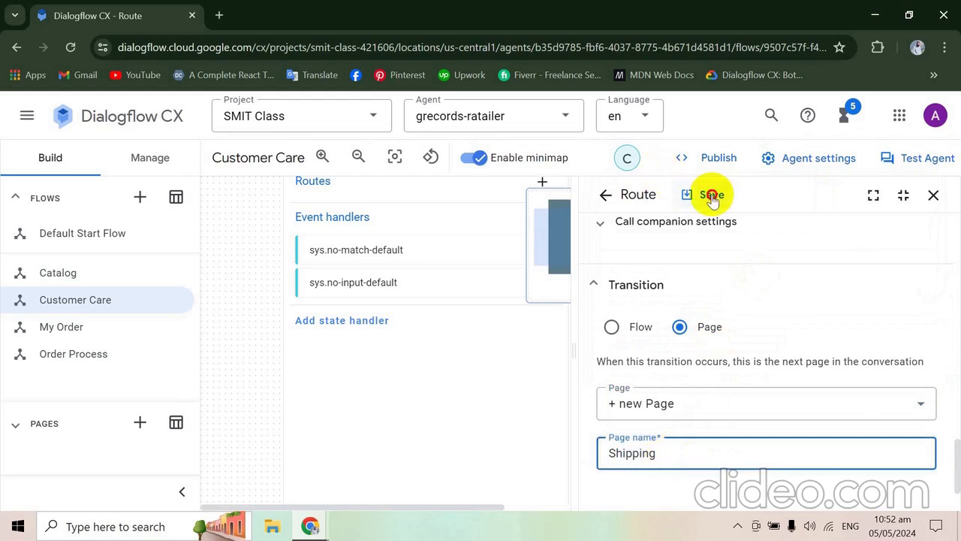
click(711, 196)
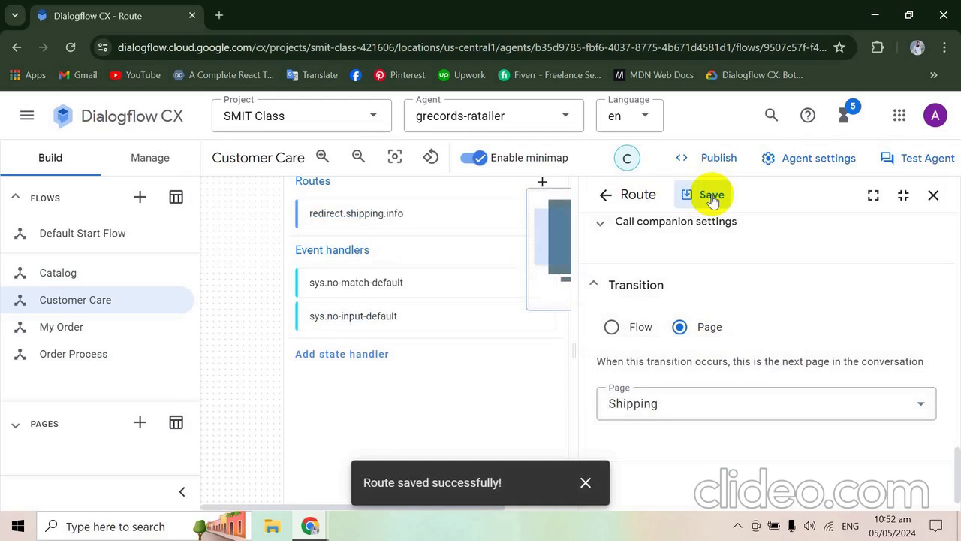
click(933, 195)
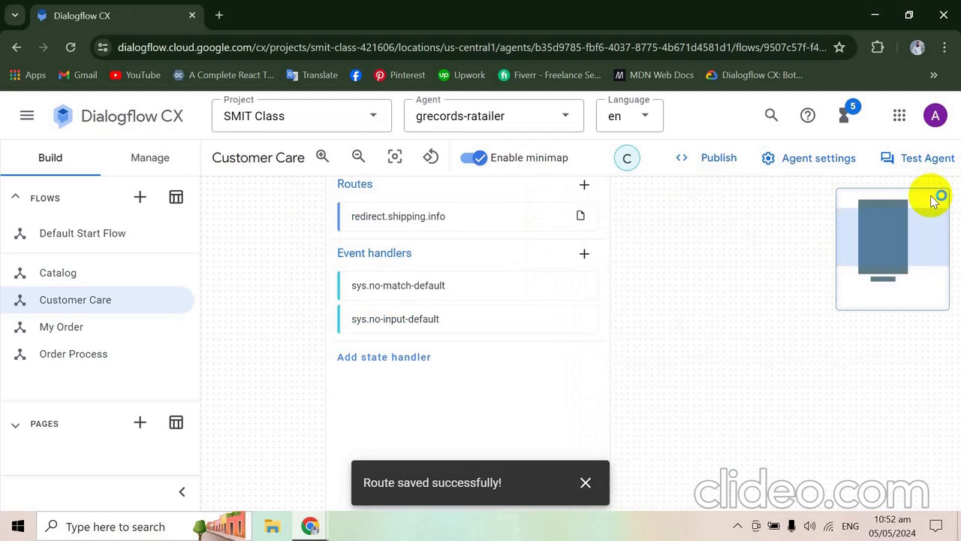
- Copy redirect.refund.info from the codelab and add a route with that intent to the Customer Care Start Page in Dialogflow CX
key(alt+Tab)
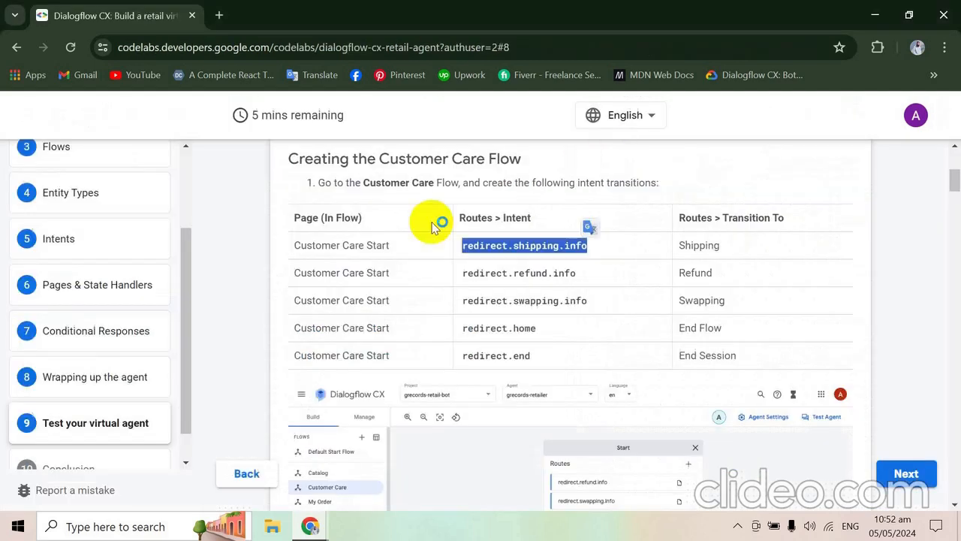
double_click(486, 274)
key(ctrl+c)
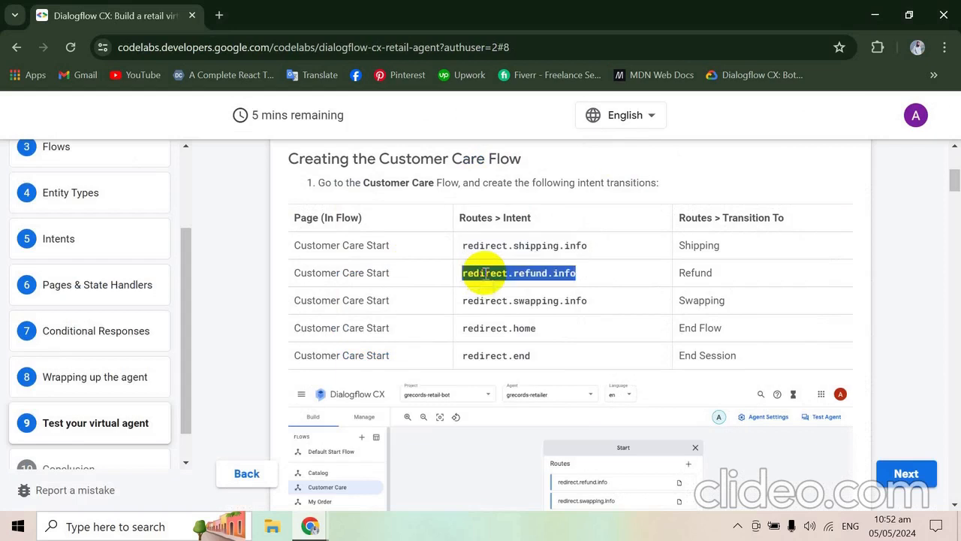
key(alt+Tab)
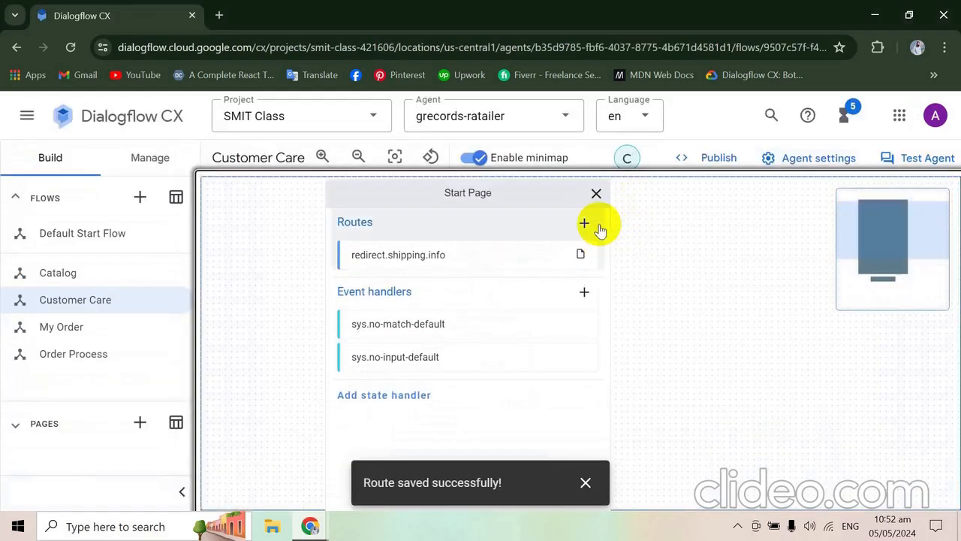
click(584, 224)
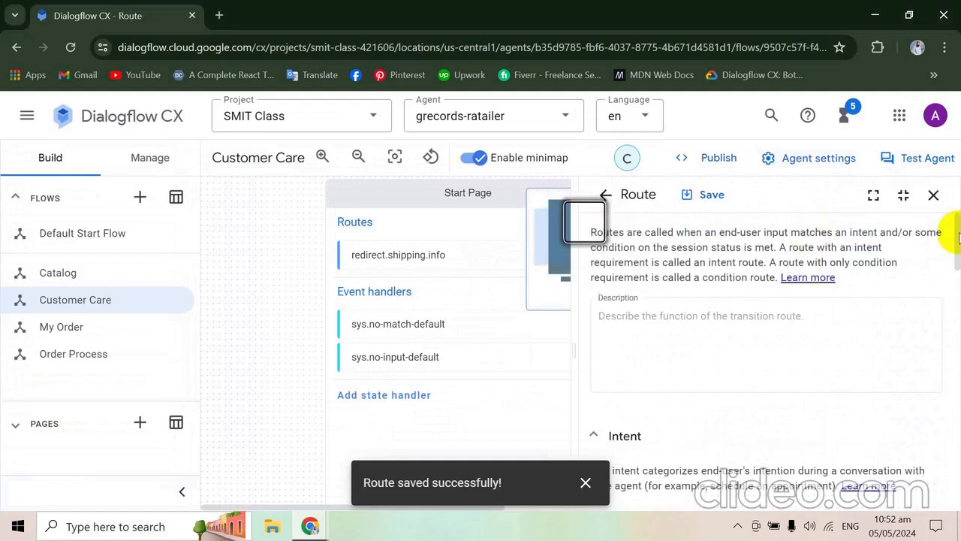
scroll(931, 285, down, 2)
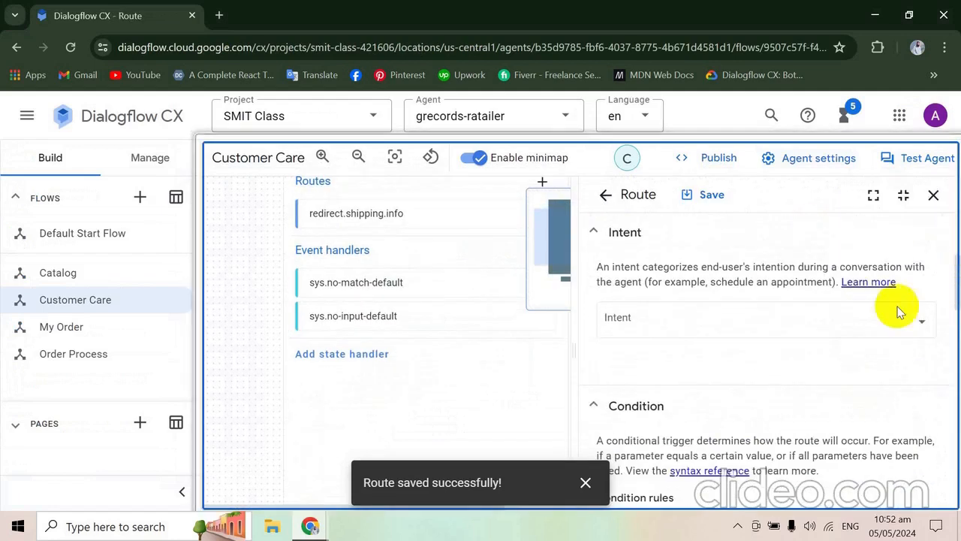
click(863, 322)
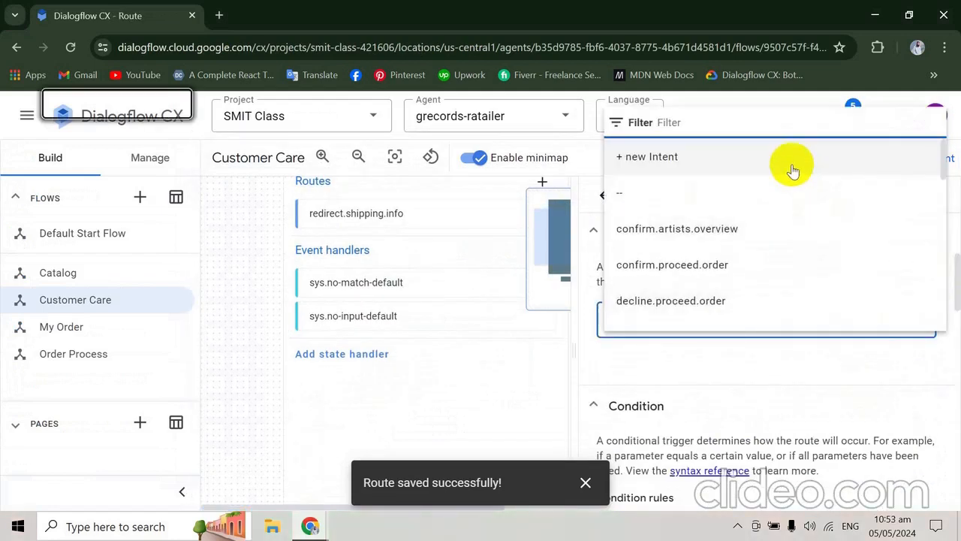
key(ctrl+v)
click(665, 310)
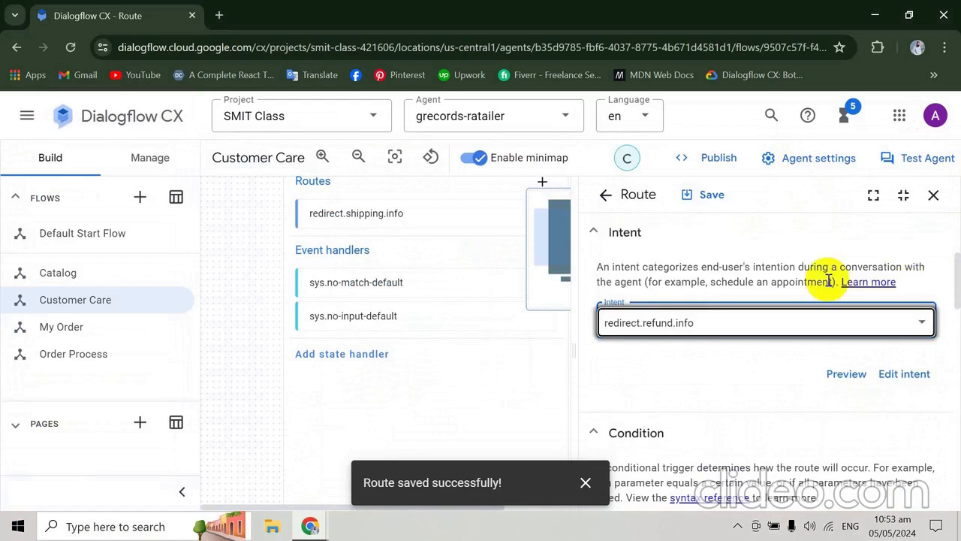
- Set the redirect.refund.info route to transition to a new page named Refund and save the route
drag(957, 274, 956, 463)
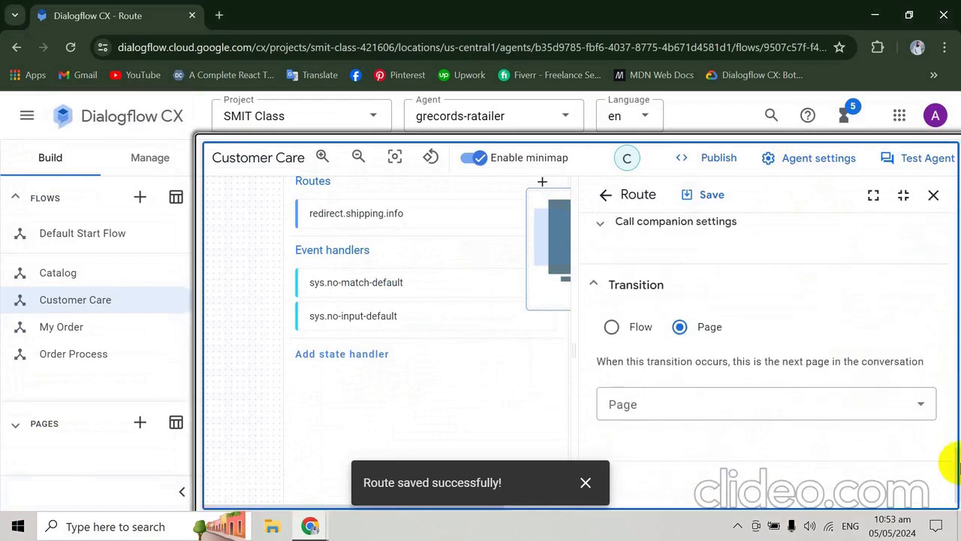
click(854, 402)
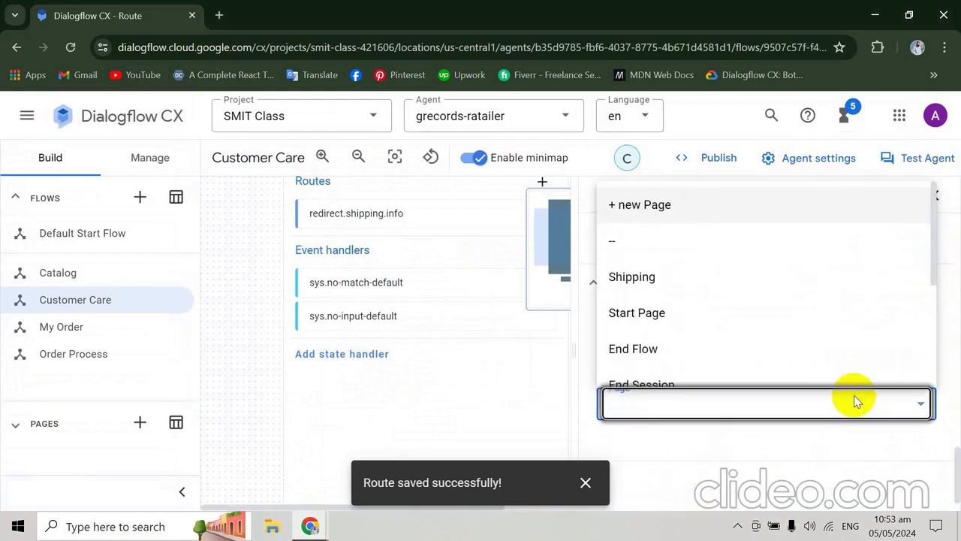
key(alt+Tab)
key(alt+Tab)
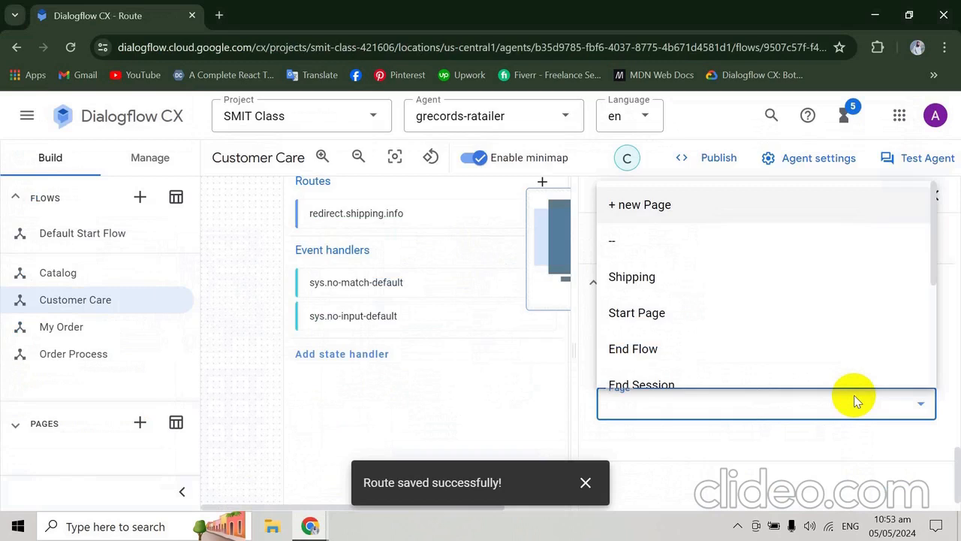
click(738, 206)
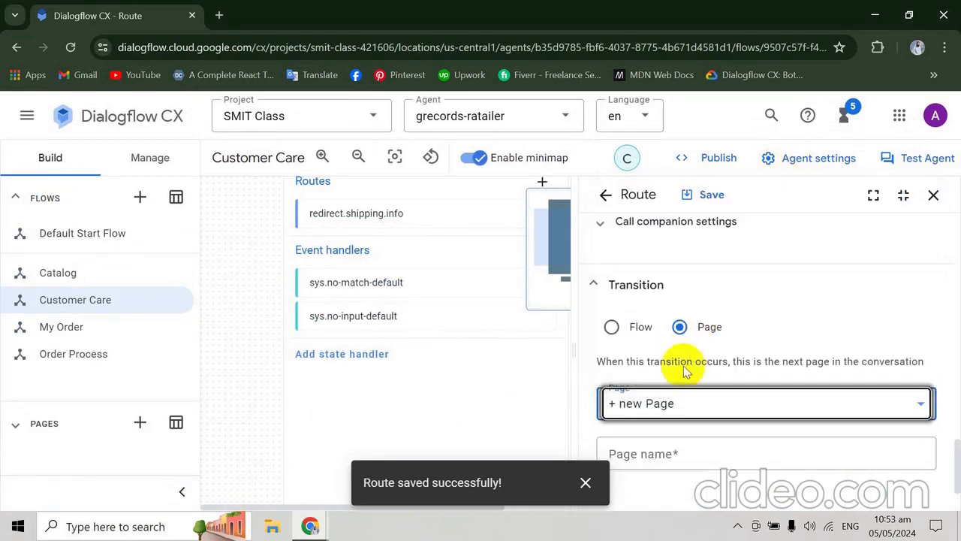
click(666, 449)
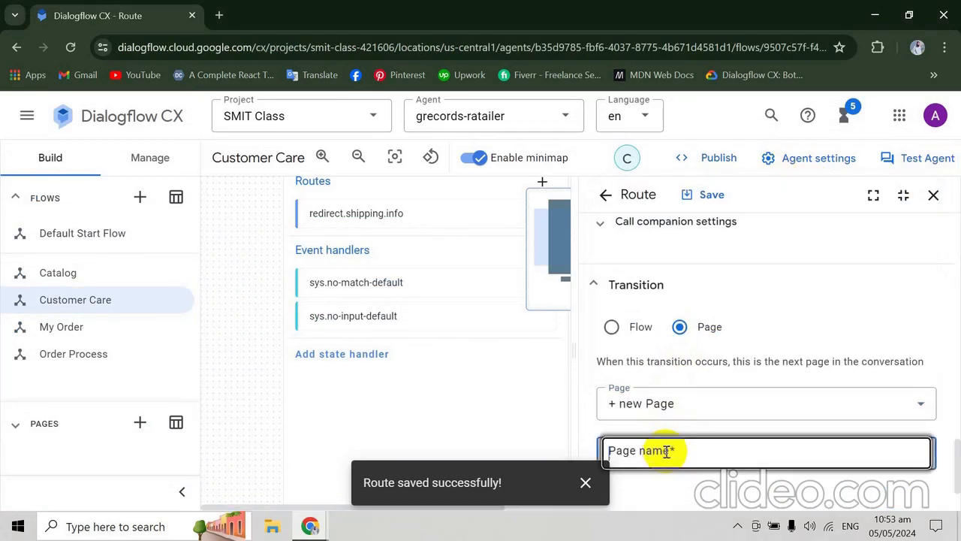
text(Refund)
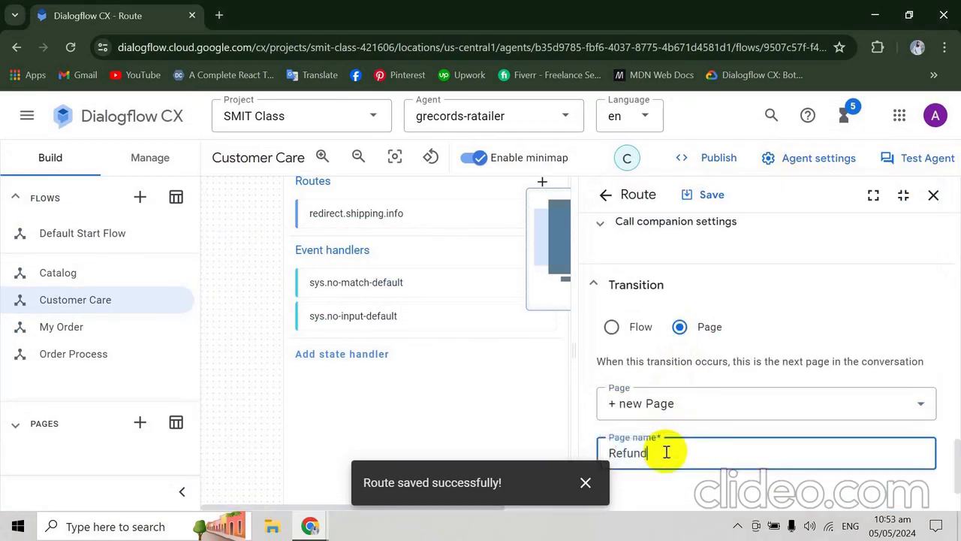
click(695, 194)
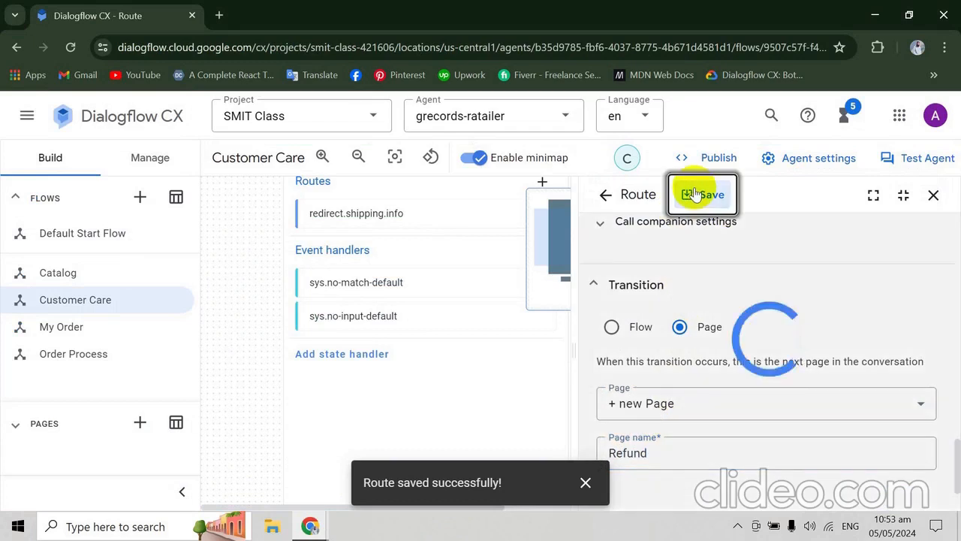
- Switch to the codelab and copy the intent name redirect.swapping.info from the Customer Care transitions table
key(alt+Tab)
click(523, 302)
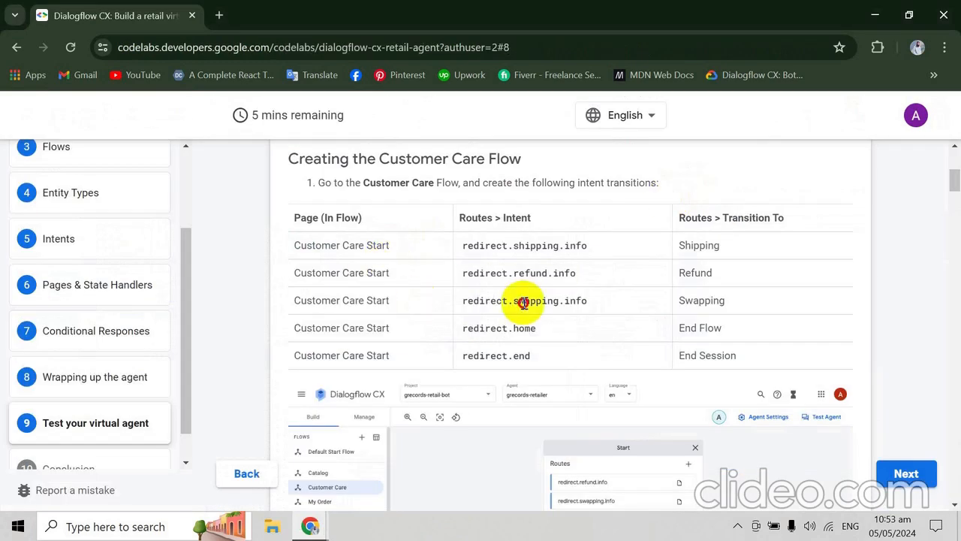
double_click(524, 302)
click(523, 302)
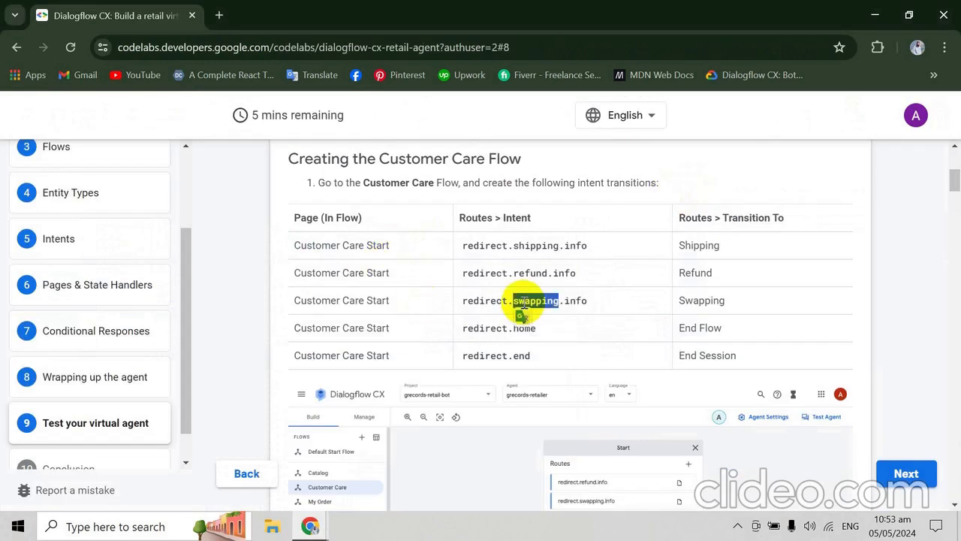
double_click(475, 300)
key(ctrl+c)
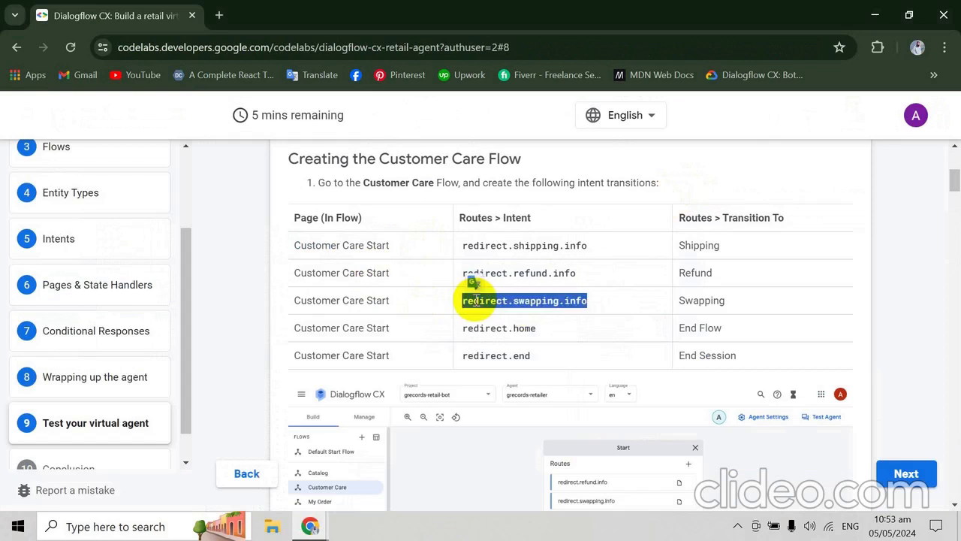
- Return to Dialogflow CX and add another Start Page route with the intent redirect.swapping.info
key(alt+Tab)
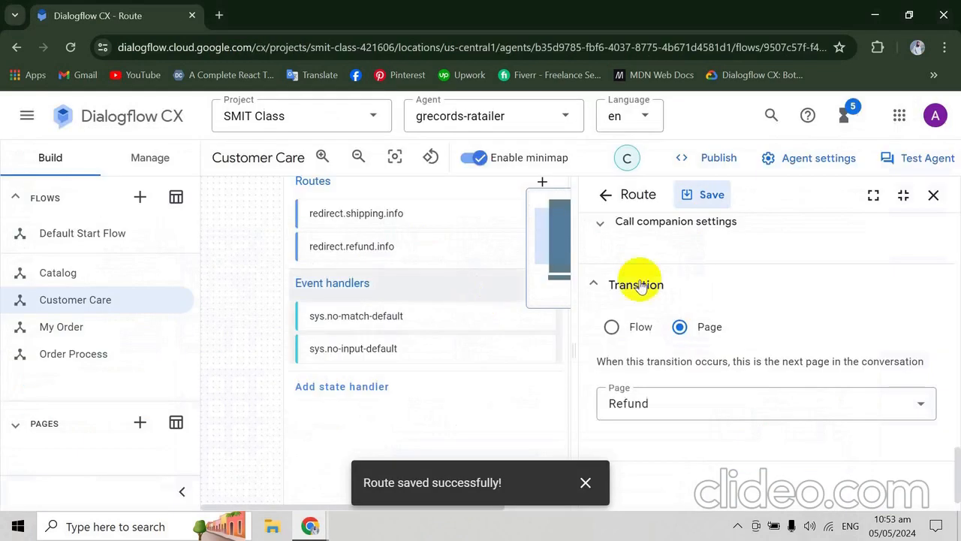
click(604, 195)
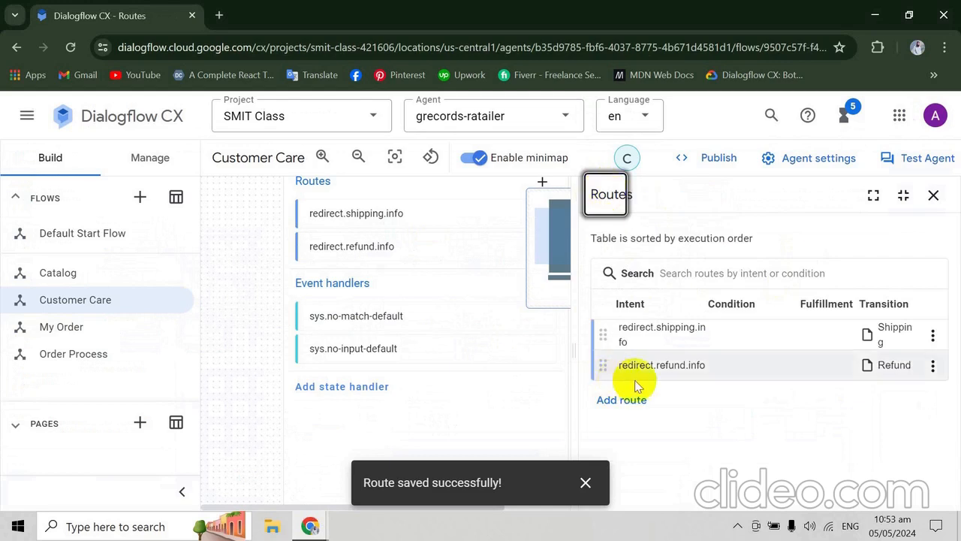
click(629, 400)
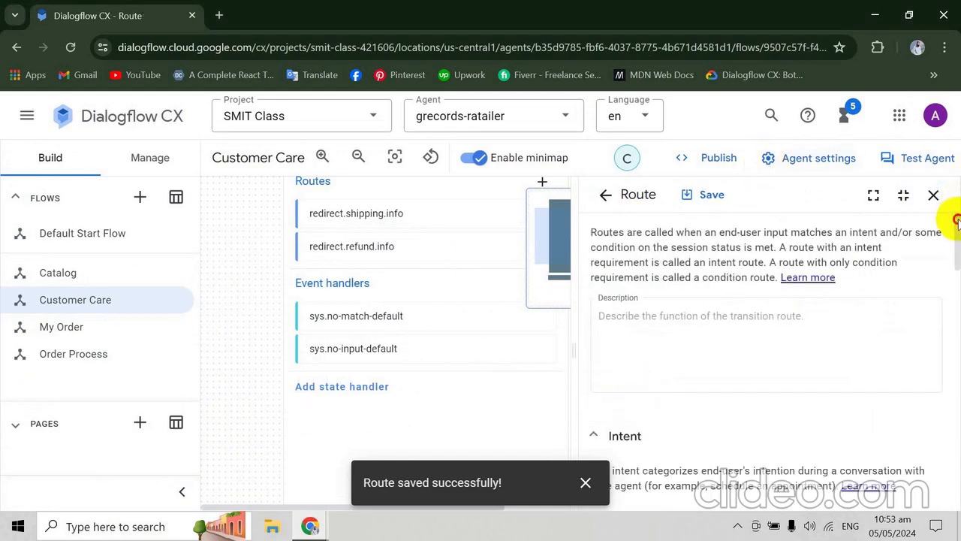
drag(955, 218, 950, 262)
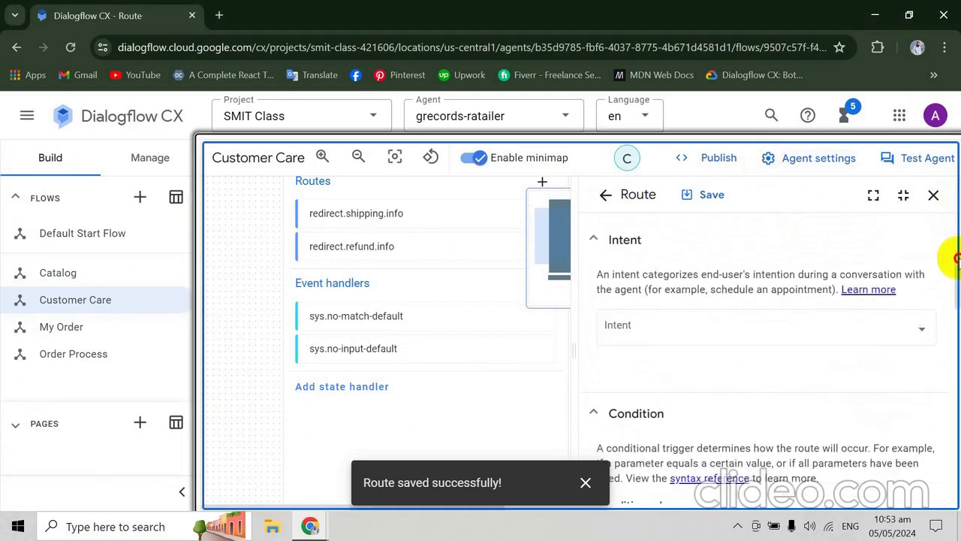
click(883, 328)
key(ctrl+v)
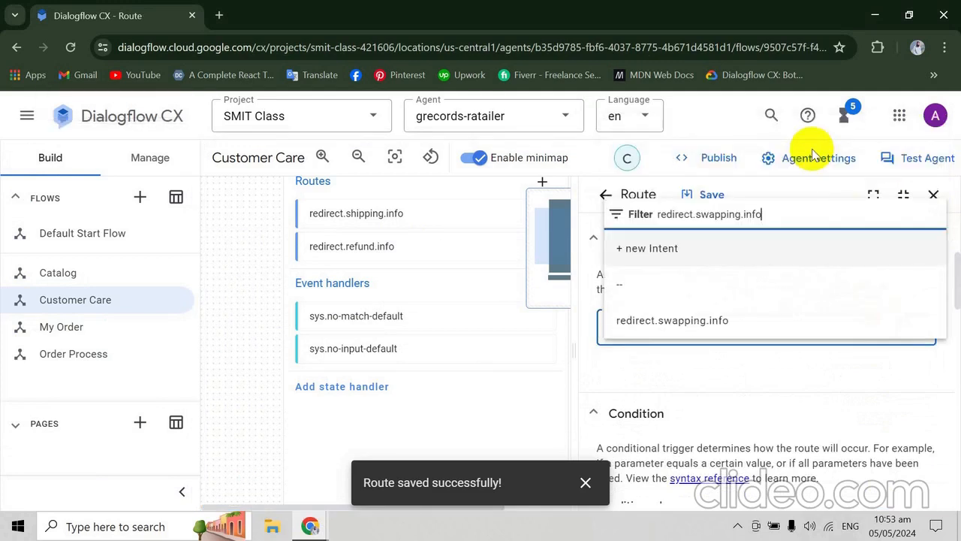
click(681, 320)
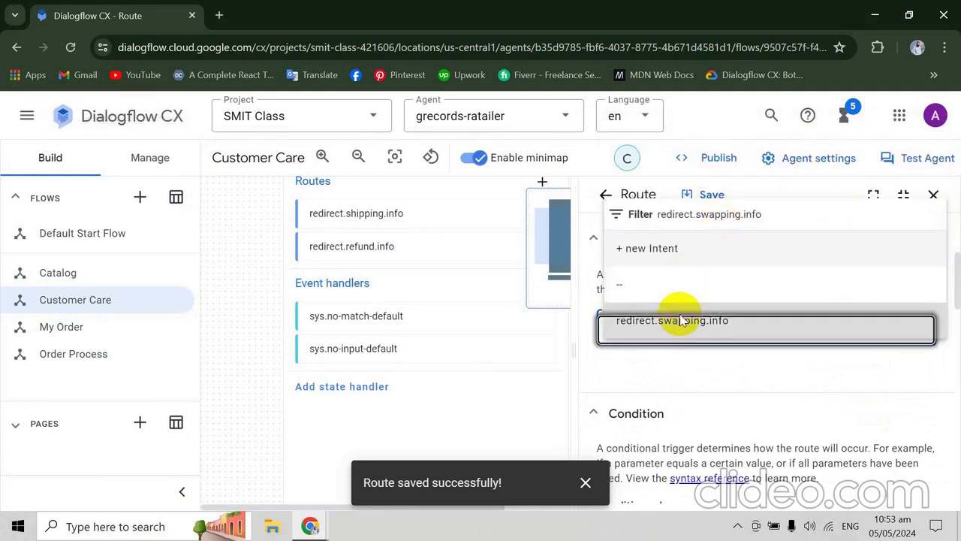
- Set the redirect.swapping.info route to transition to a new page named Swapping and save the route
drag(957, 296, 957, 500)
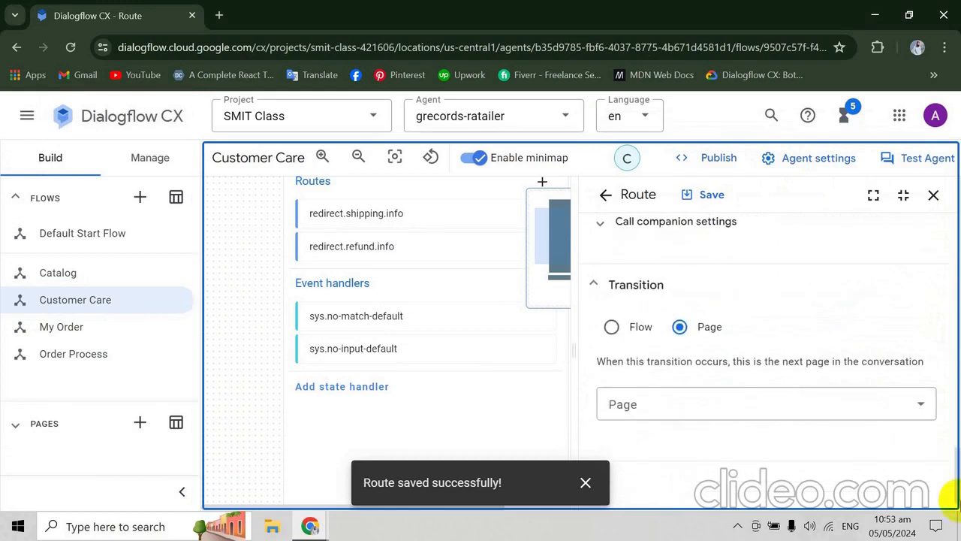
click(843, 403)
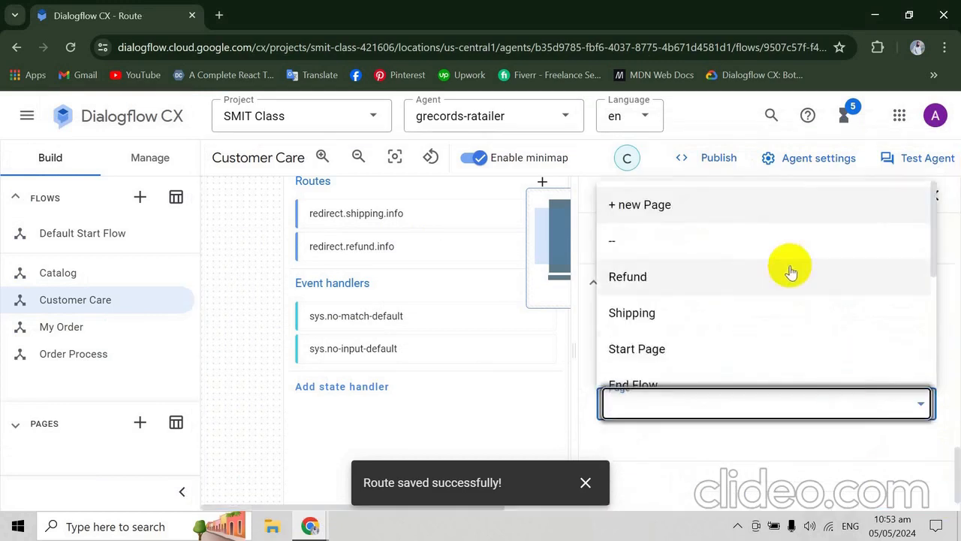
click(740, 212)
text(Swa)
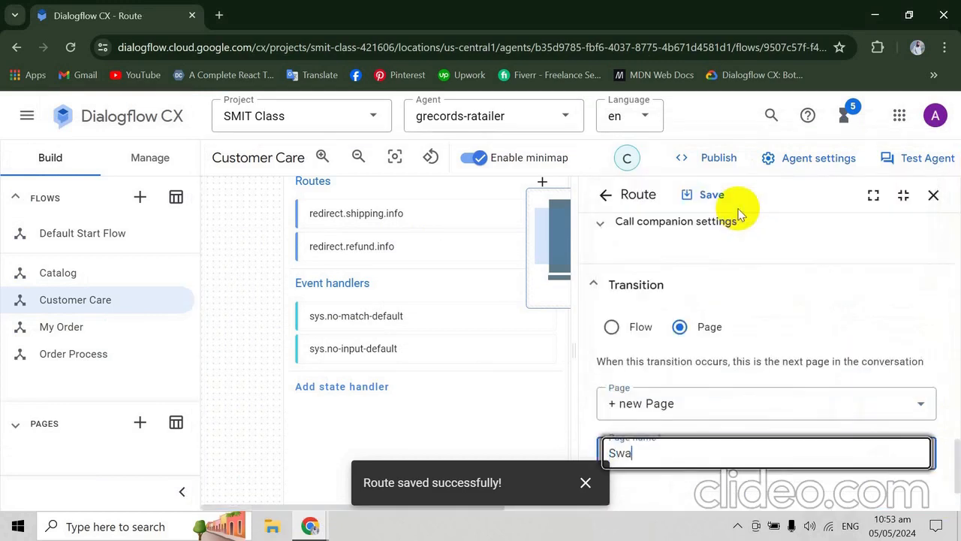
text(pping)
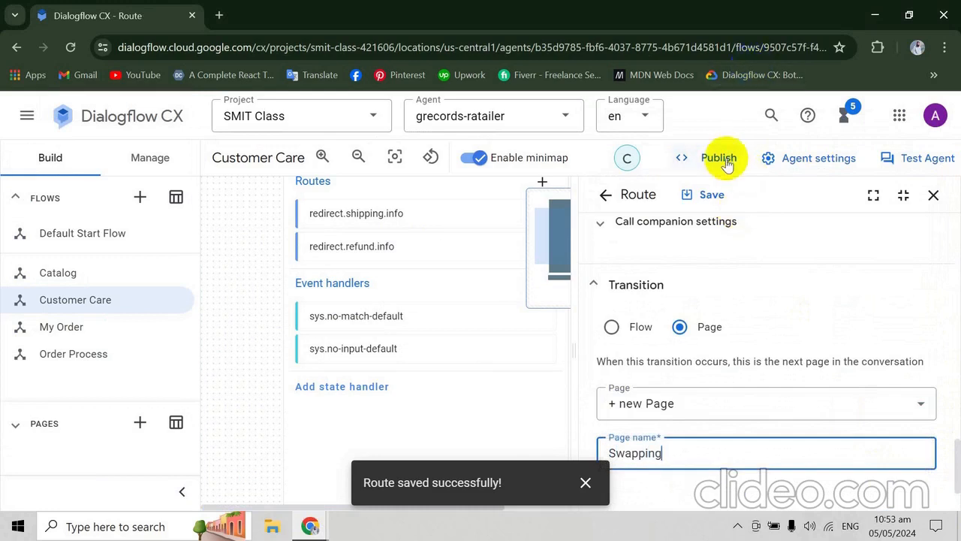
click(697, 196)
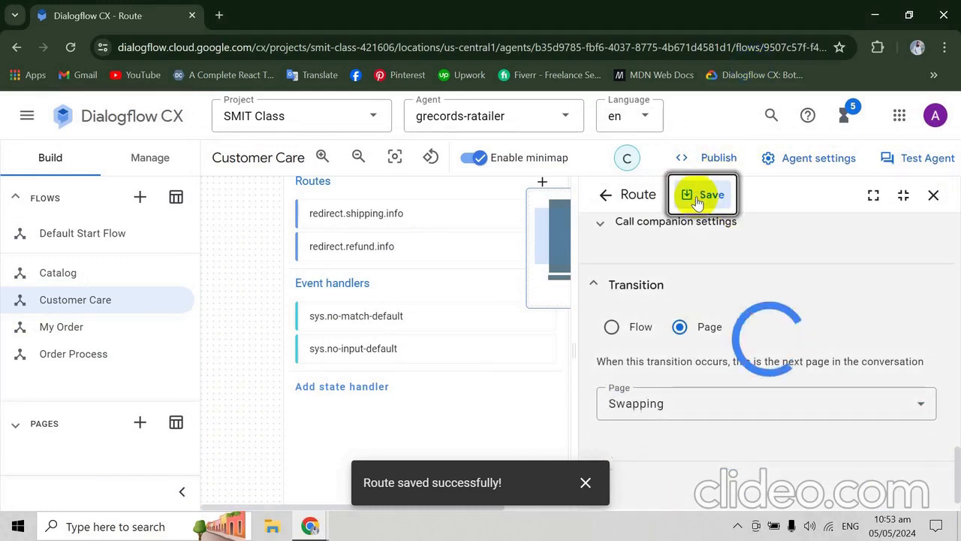
- Copy redirect.home from the codelab and add a route with that intent to the Customer Care Start Page in Dialogflow CX
key(alt+Tab)
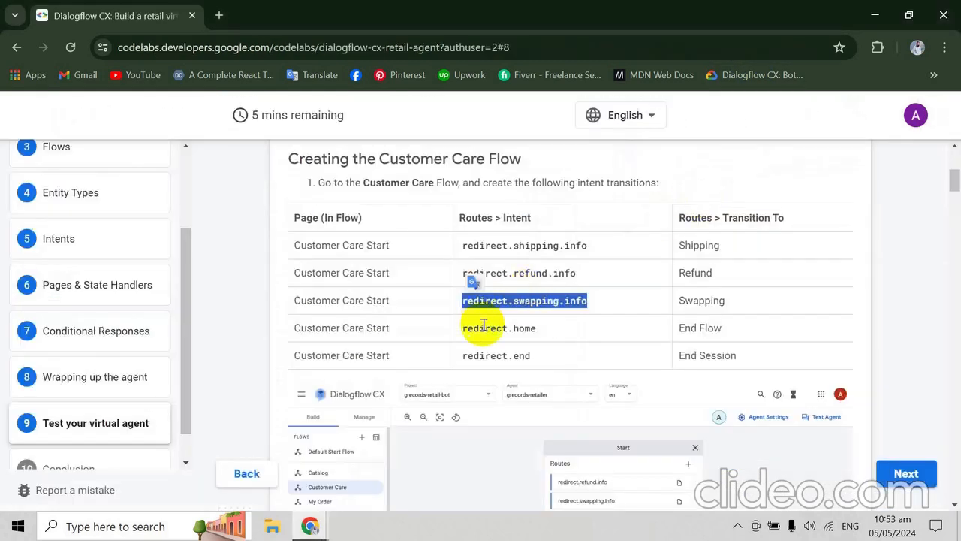
double_click(483, 324)
key(ctrl+c)
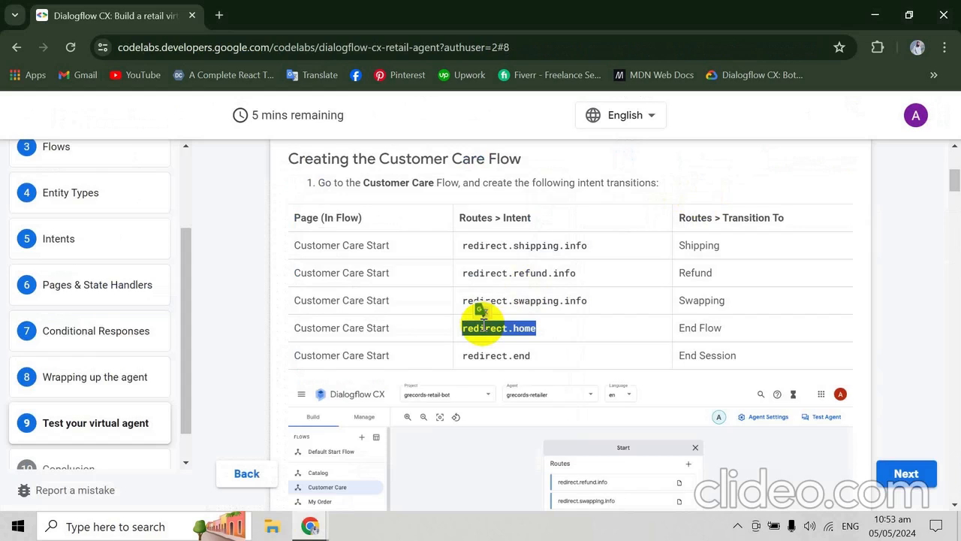
key(alt+Tab)
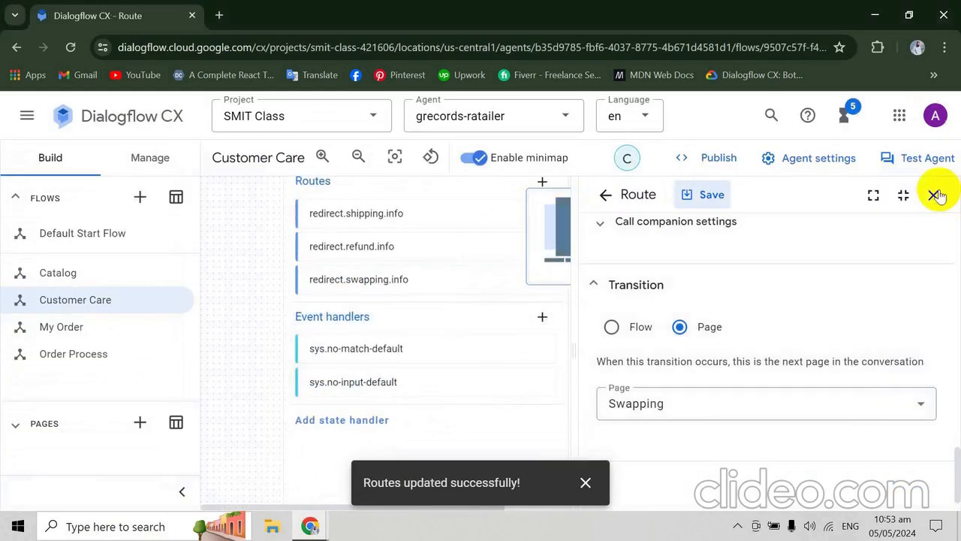
click(933, 192)
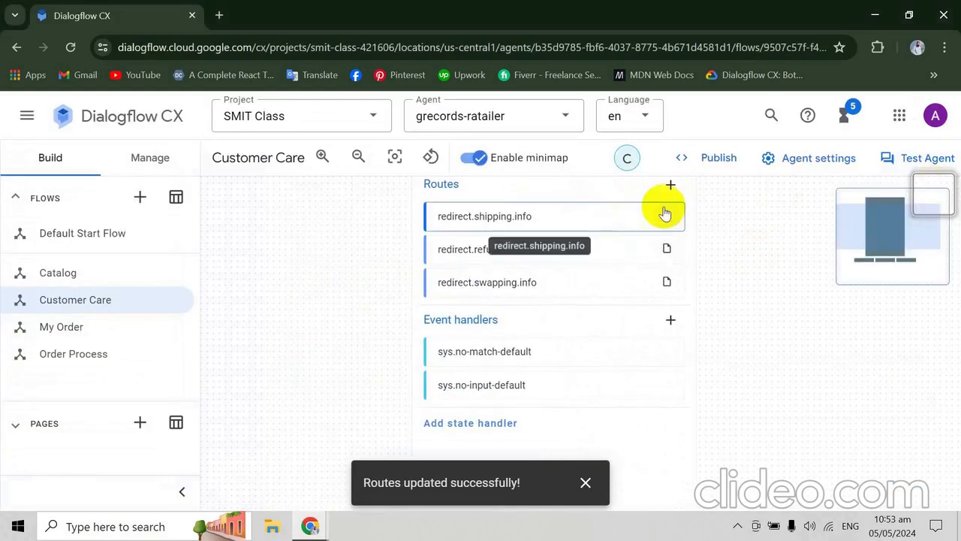
click(671, 188)
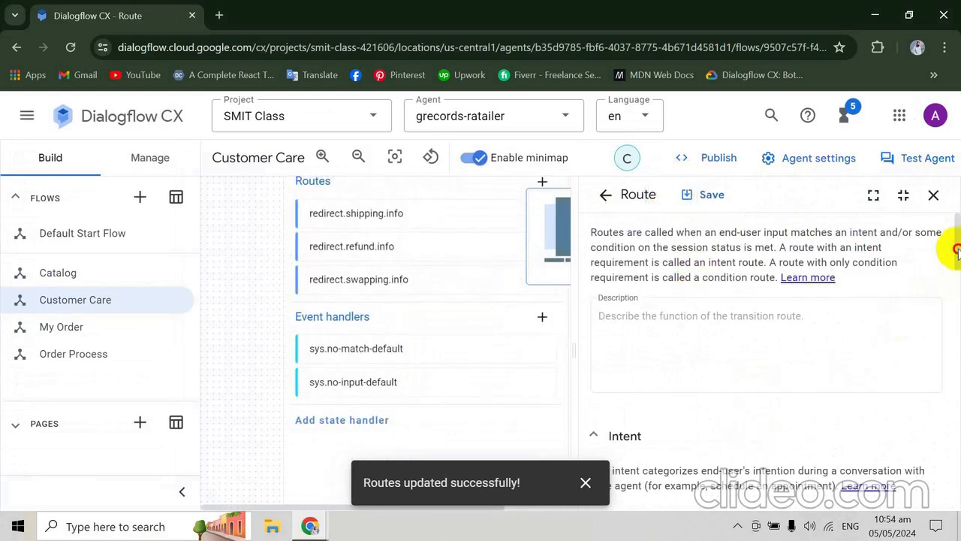
mouse_move(957, 252)
mouse_down()
mouse_move(953, 303)
mouse_move(952, 249)
mouse_up()
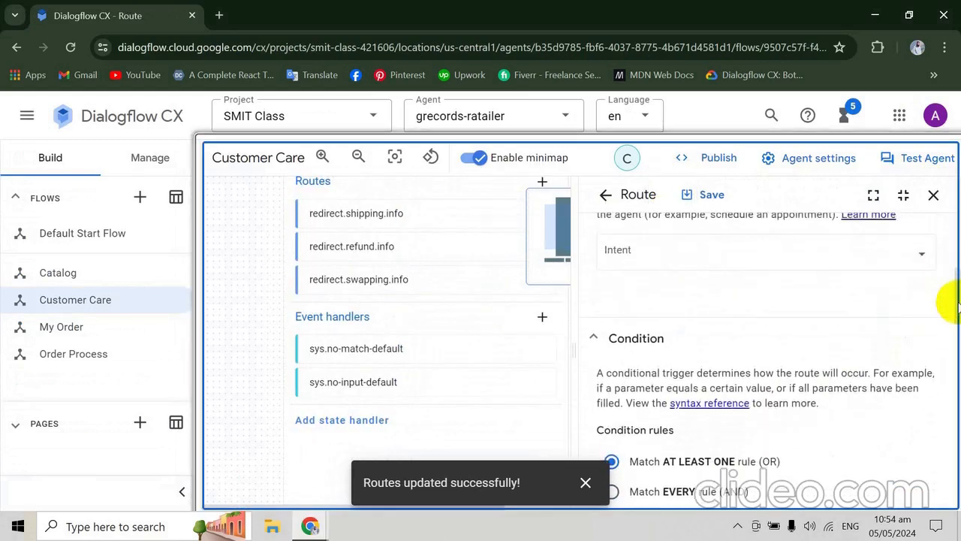
click(832, 246)
key(ctrl+v)
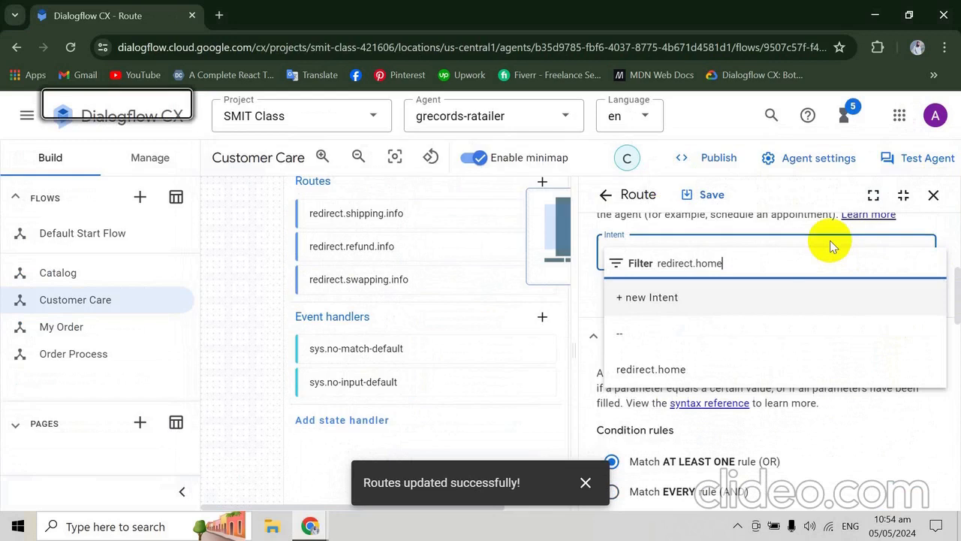
click(674, 369)
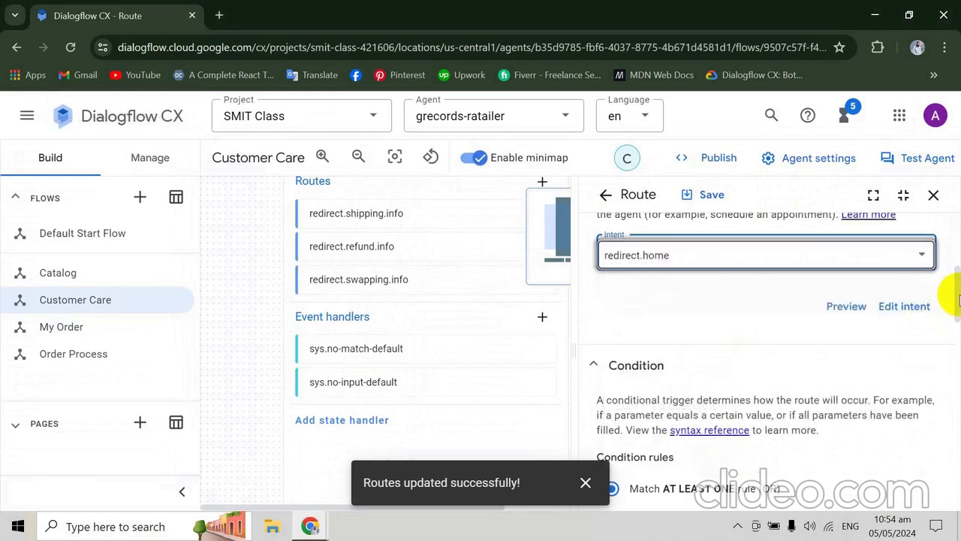
- Set the redirect.home route to transition to the End Flow page and save the route
drag(959, 295, 958, 502)
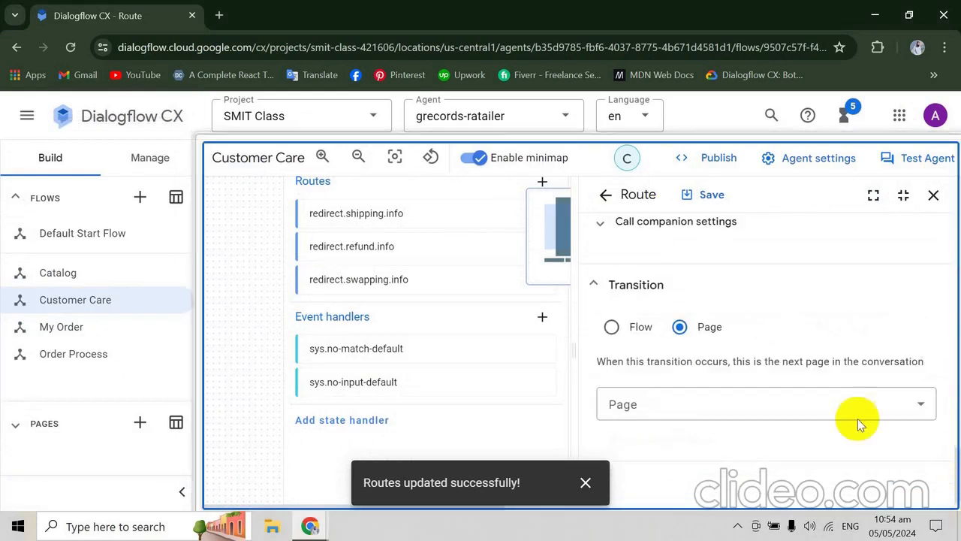
click(836, 397)
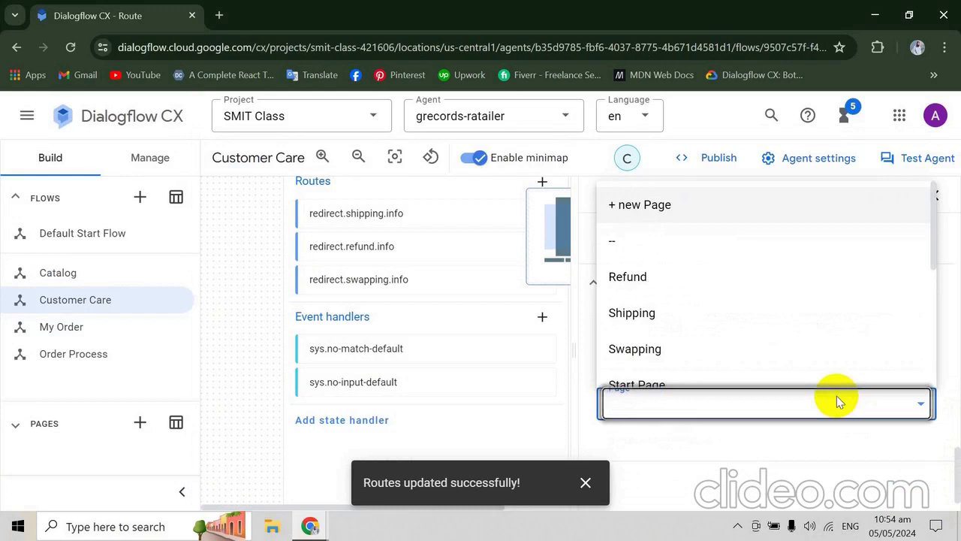
scroll(836, 396, down, 1)
click(779, 371)
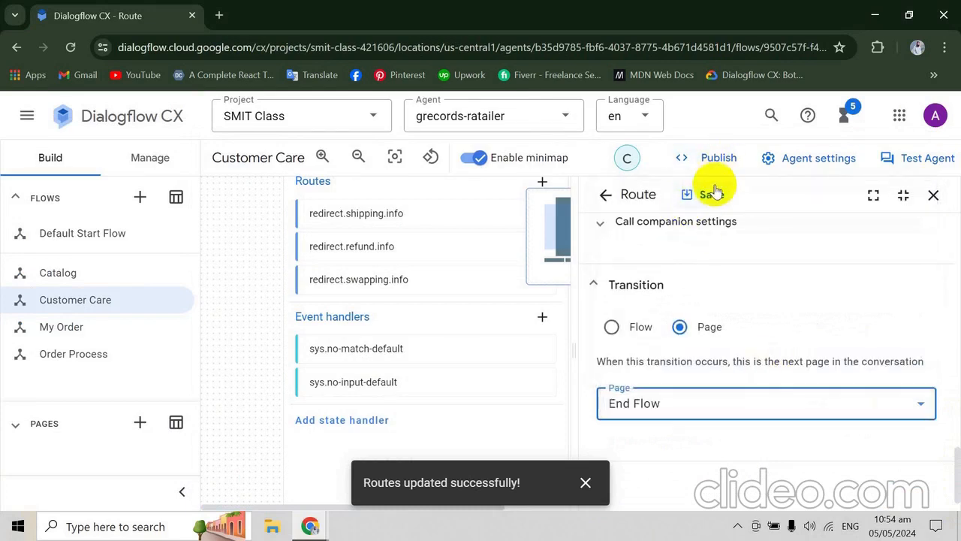
click(712, 195)
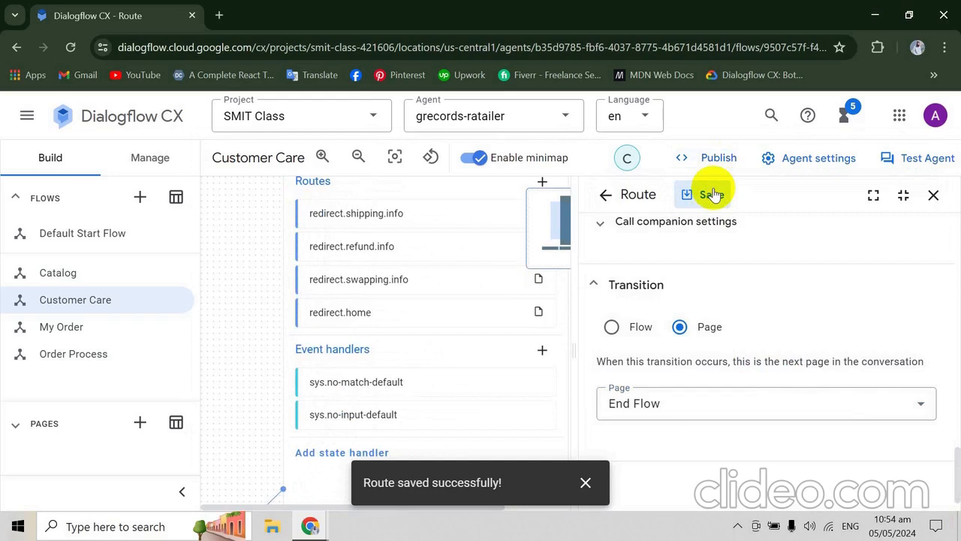
click(711, 195)
- Copy redirect.end from the codelab's transitions table and add a Customer Care Start Page route with that intent in Dialogflow CX
key(alt+Tab)
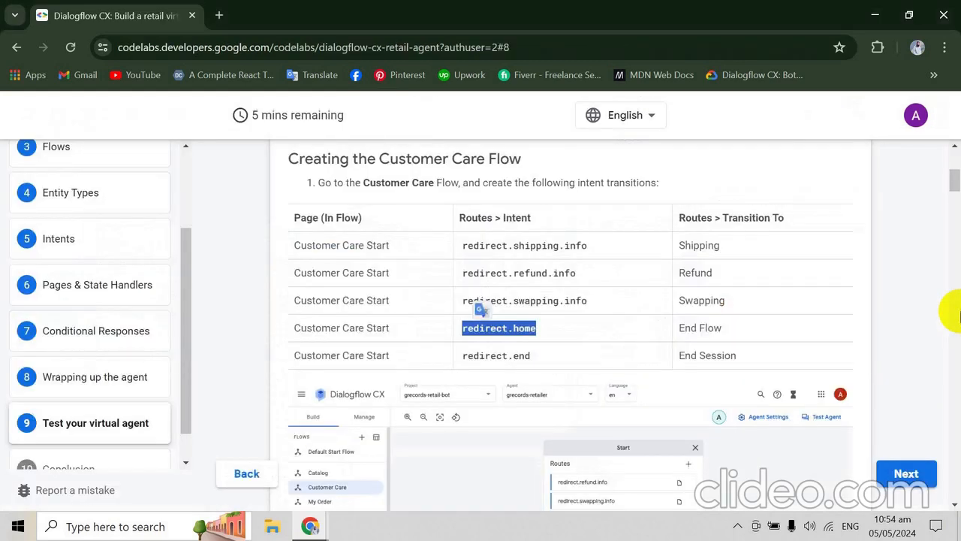
scroll(952, 312, down, 2)
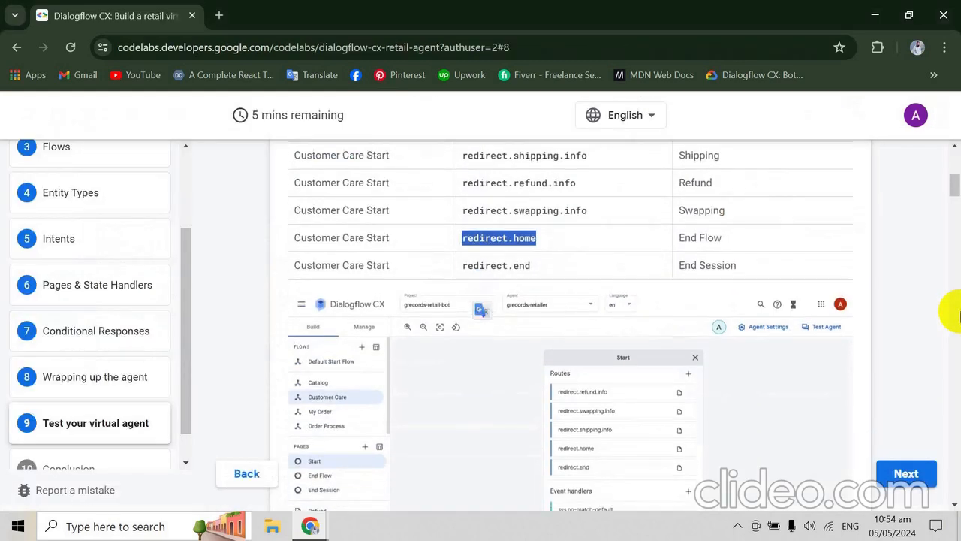
double_click(498, 266)
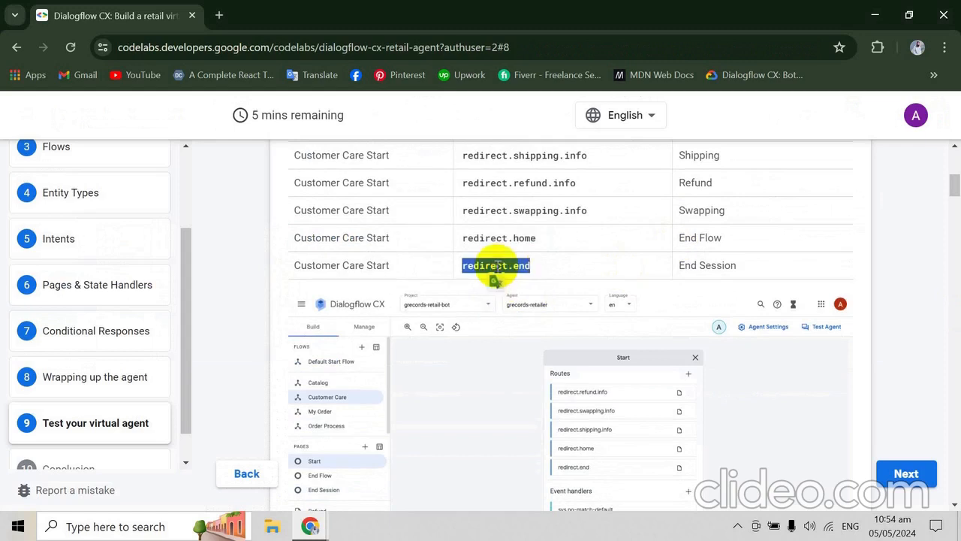
key(alt+Tab)
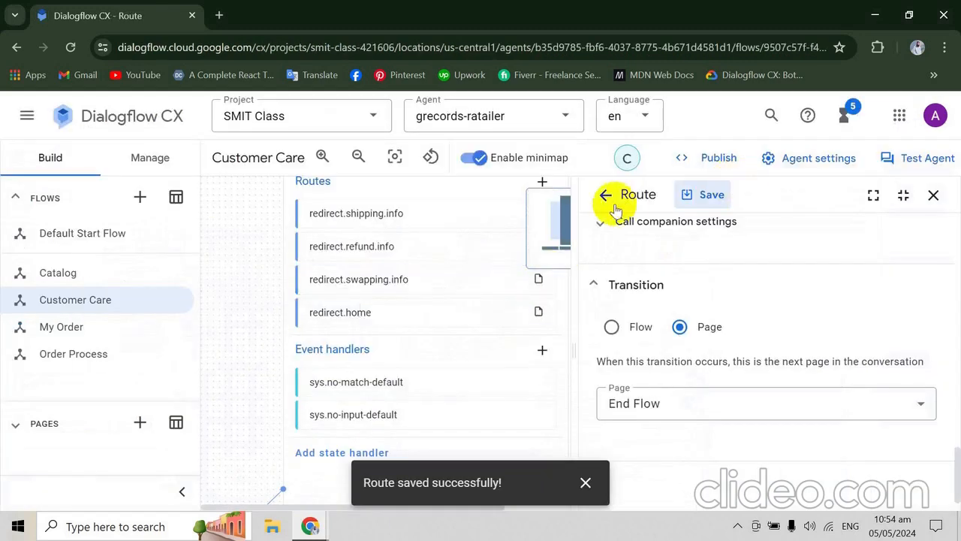
click(543, 183)
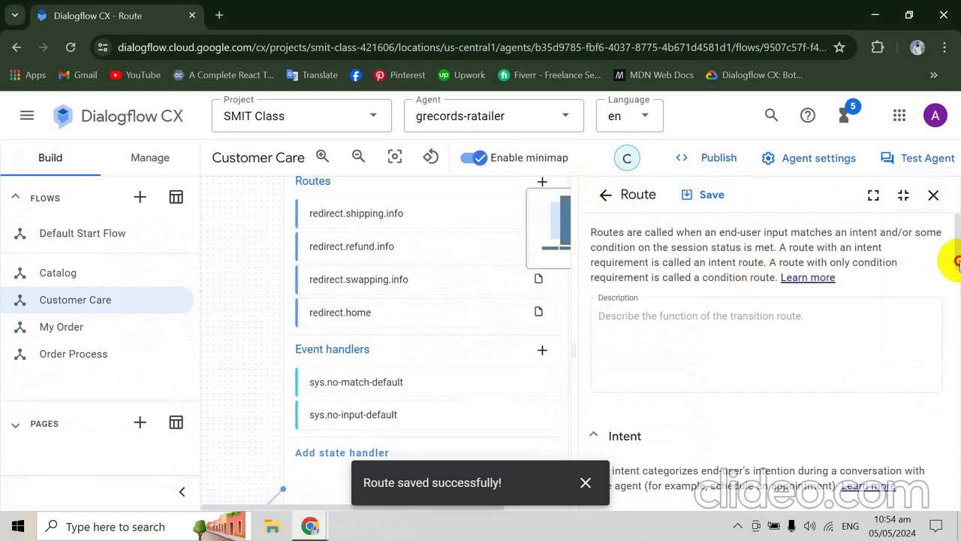
drag(959, 262, 959, 319)
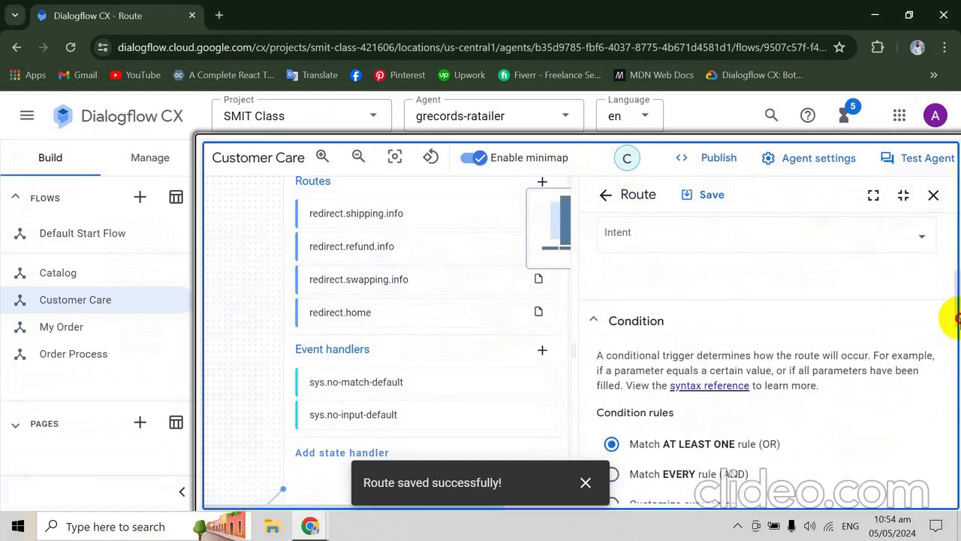
click(871, 251)
text(redirect.end)
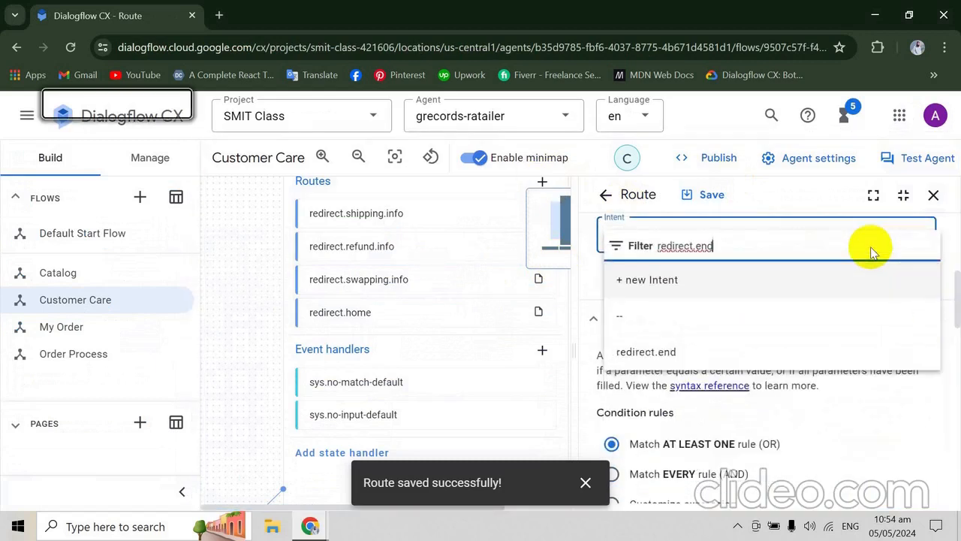
click(665, 359)
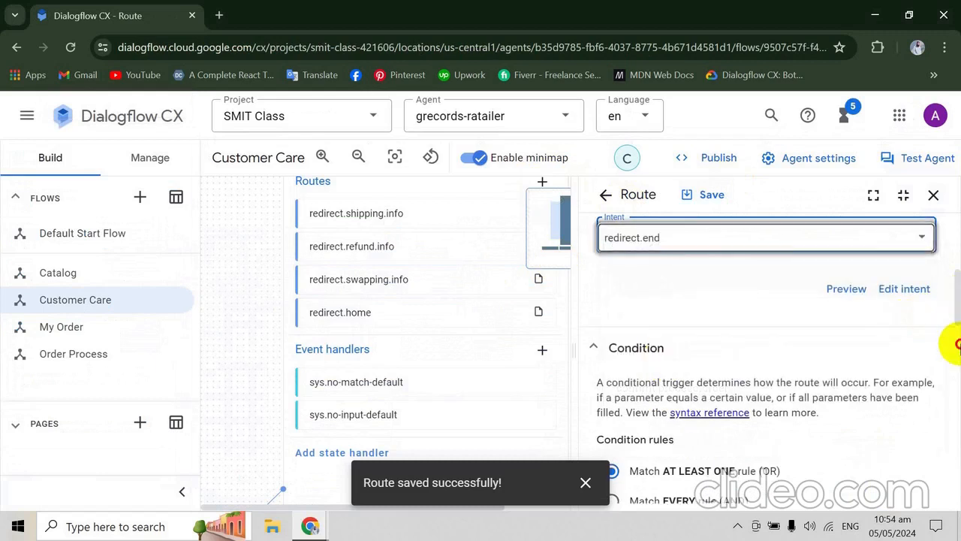
- Set the redirect.end route to transition to the End Session page, checking the codelab for the target, and save the route
drag(958, 344, 957, 487)
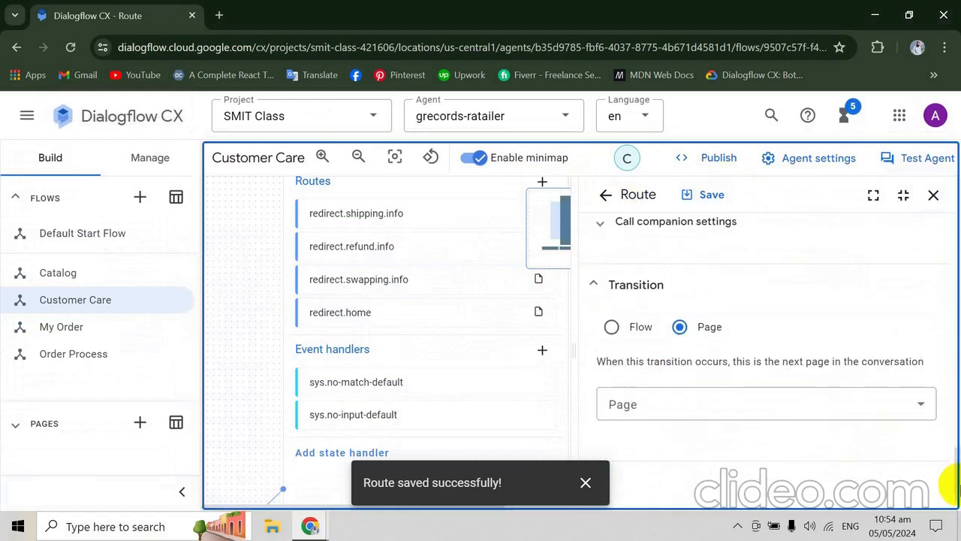
key(alt+Tab)
key(alt+Tab)
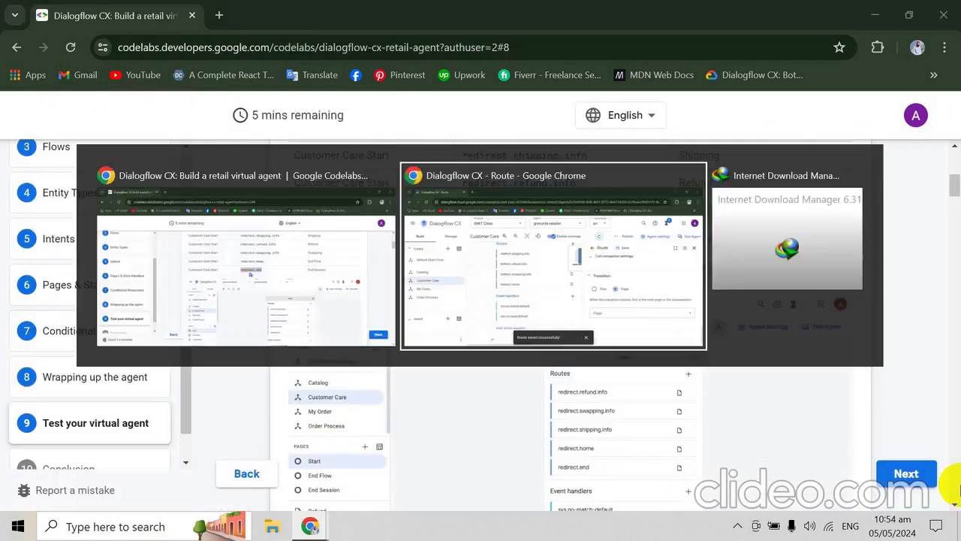
click(804, 413)
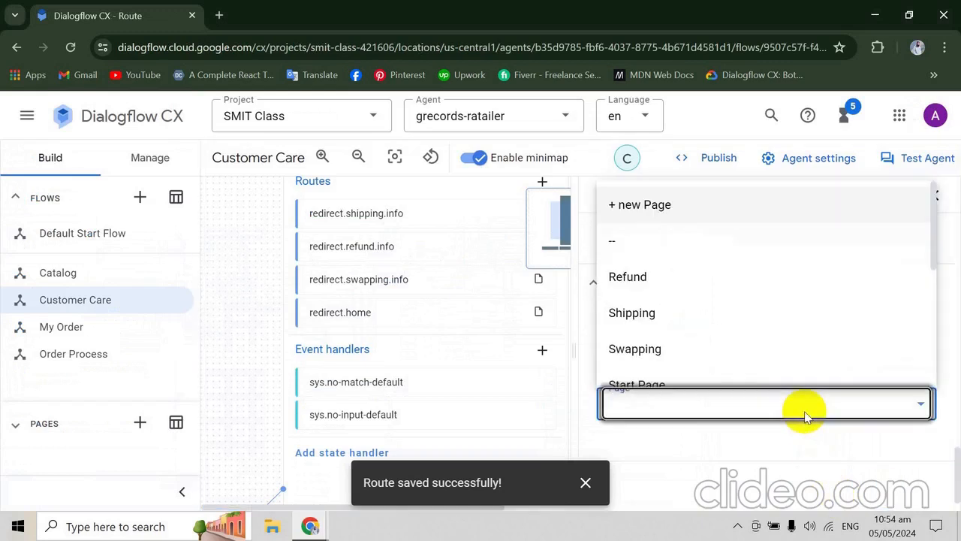
key(e)
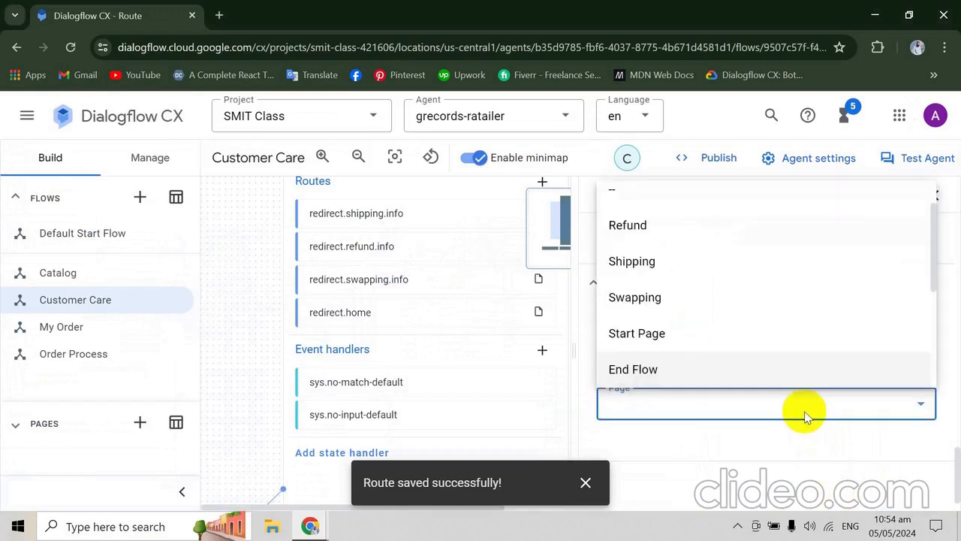
key(e)
key(e)
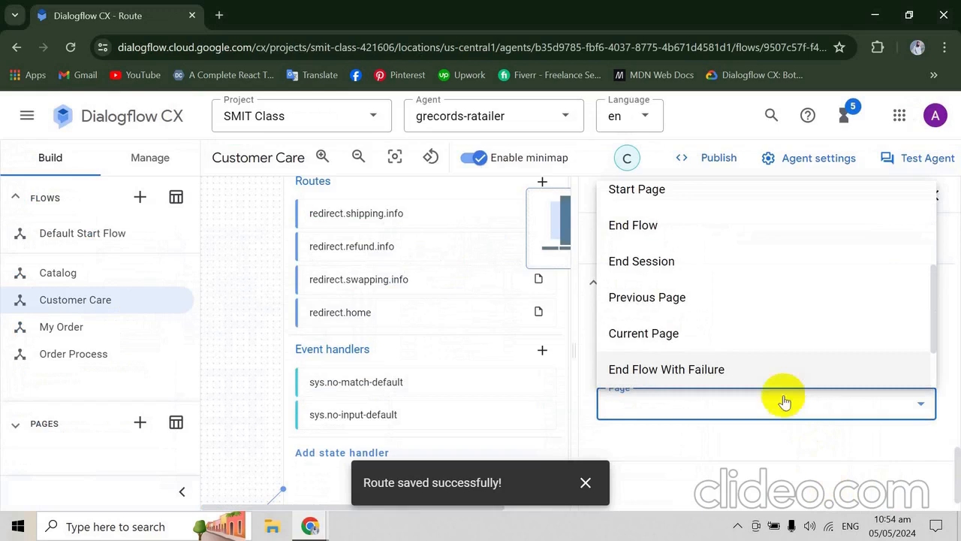
scroll(751, 339, down, 2)
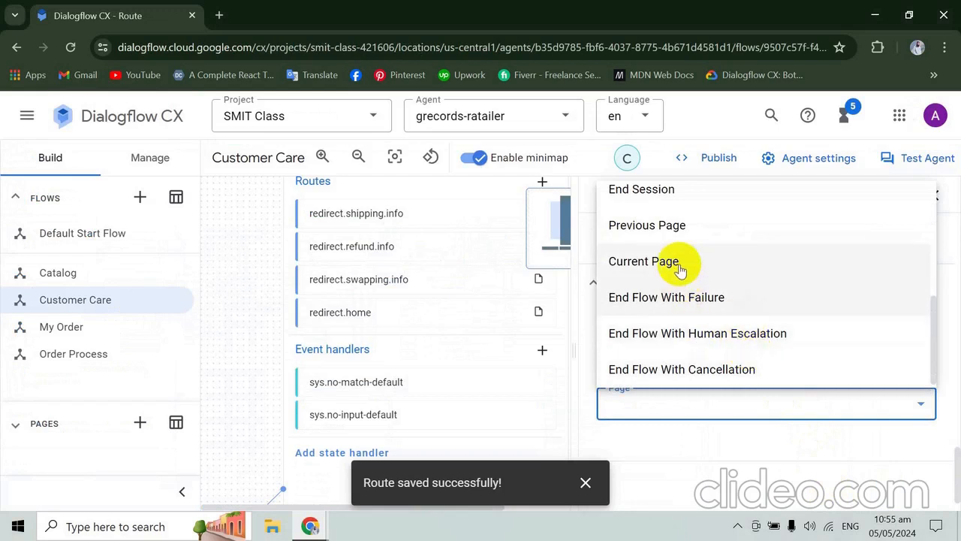
click(678, 193)
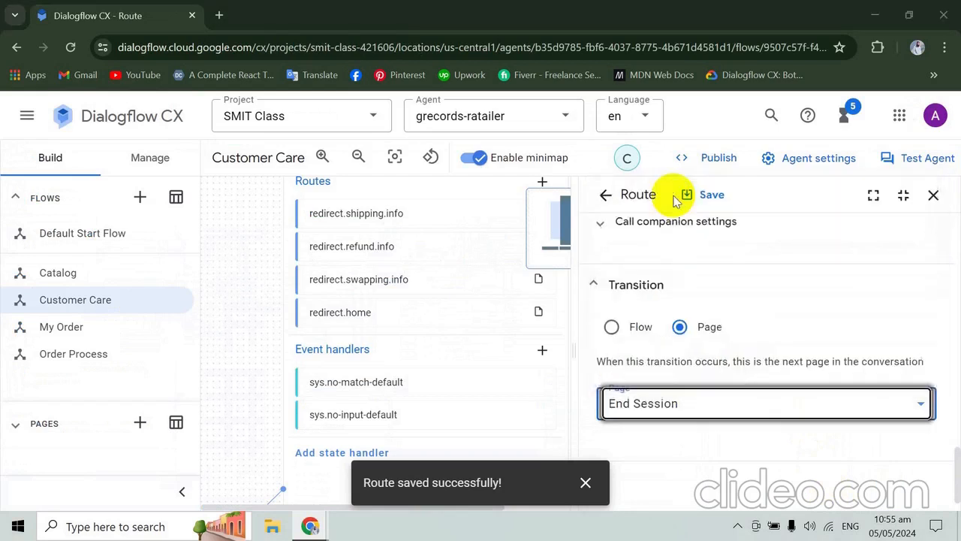
key(alt+Tab)
key(alt+Tab)
click(689, 196)
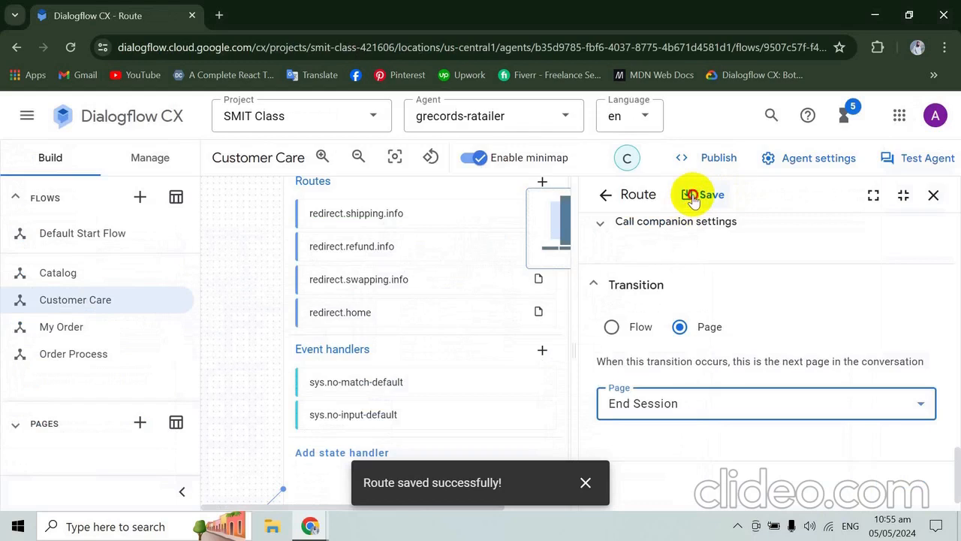
click(691, 197)
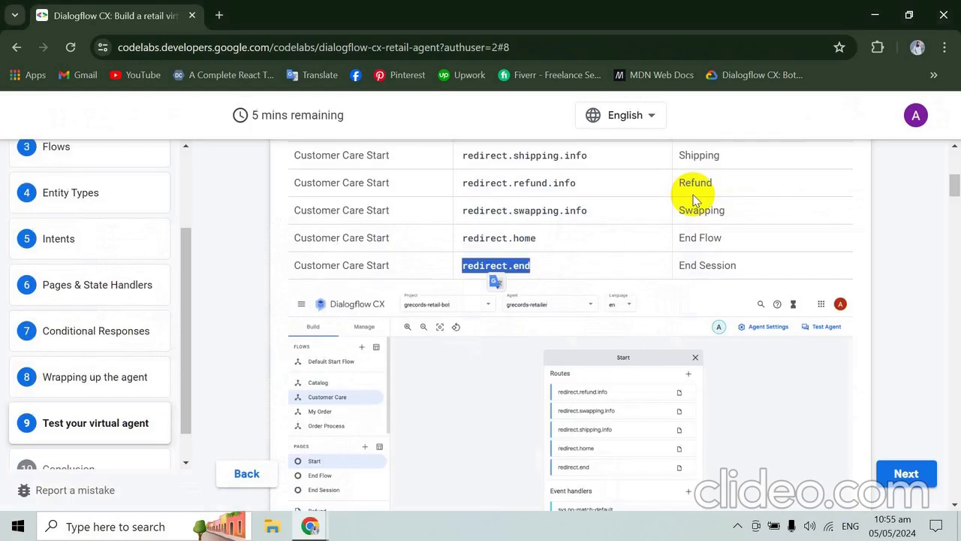
- Review the codelab's Customer Care diagram, close the saved route in Dialogflow CX, and examine the flow graph's routes and target pages
scroll(691, 189, down, 2)
scroll(692, 200, down, 1)
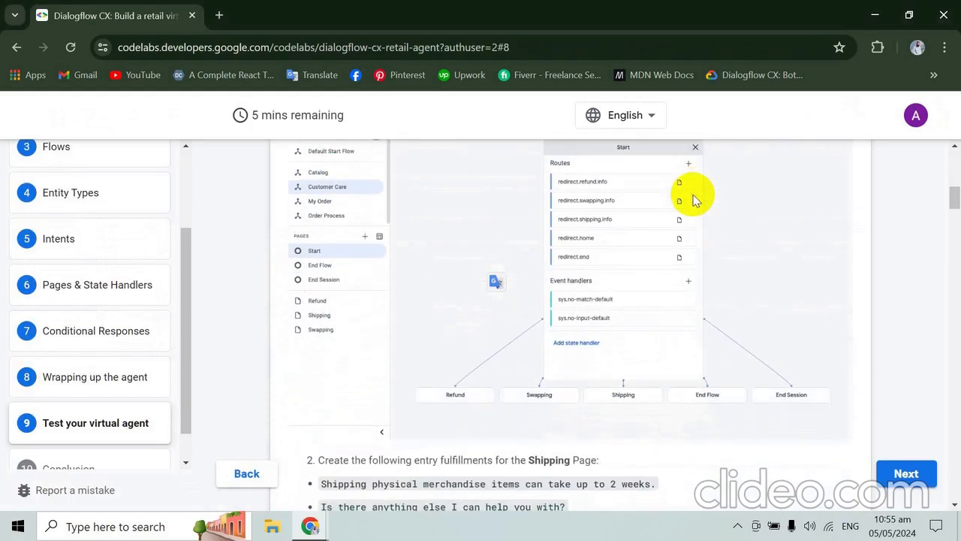
scroll(692, 199, up, 4)
scroll(692, 199, down, 2)
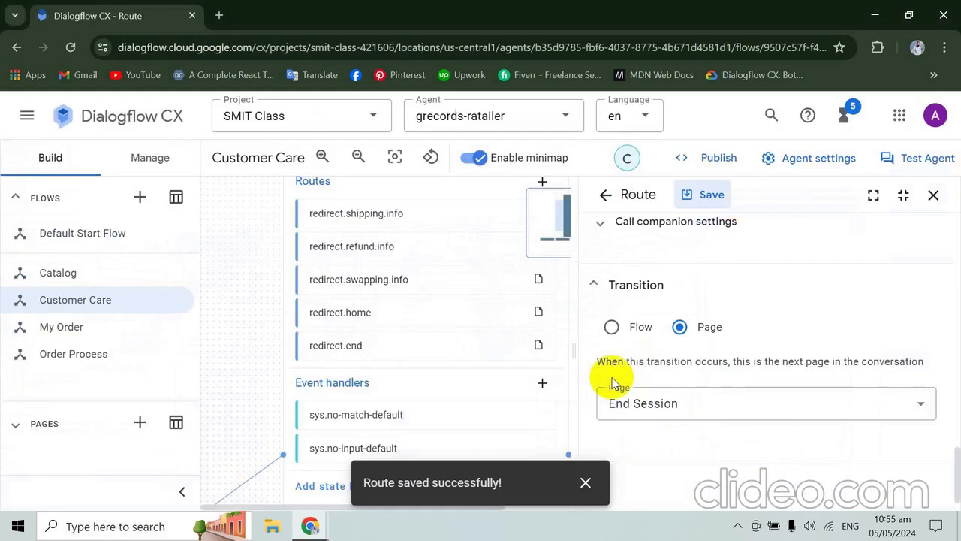
click(933, 195)
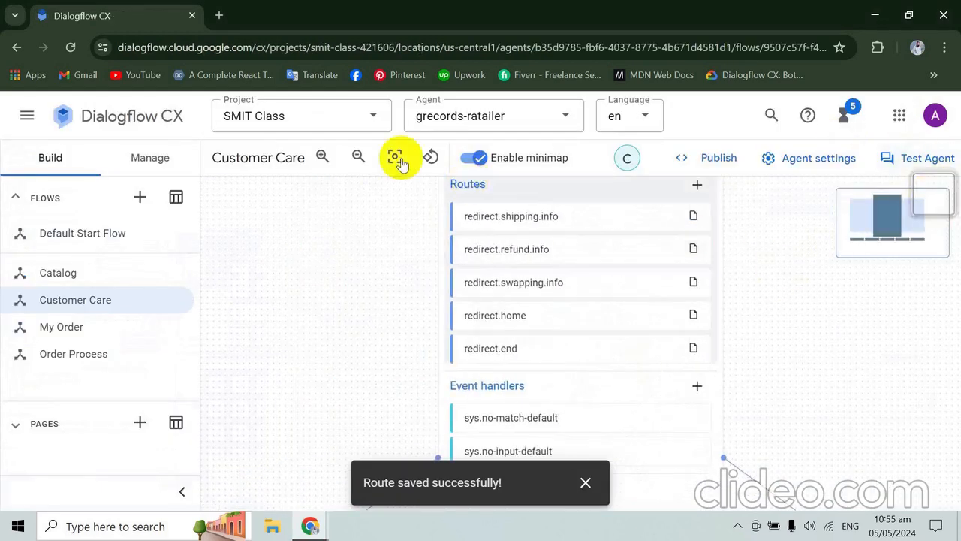
click(357, 154)
click(356, 156)
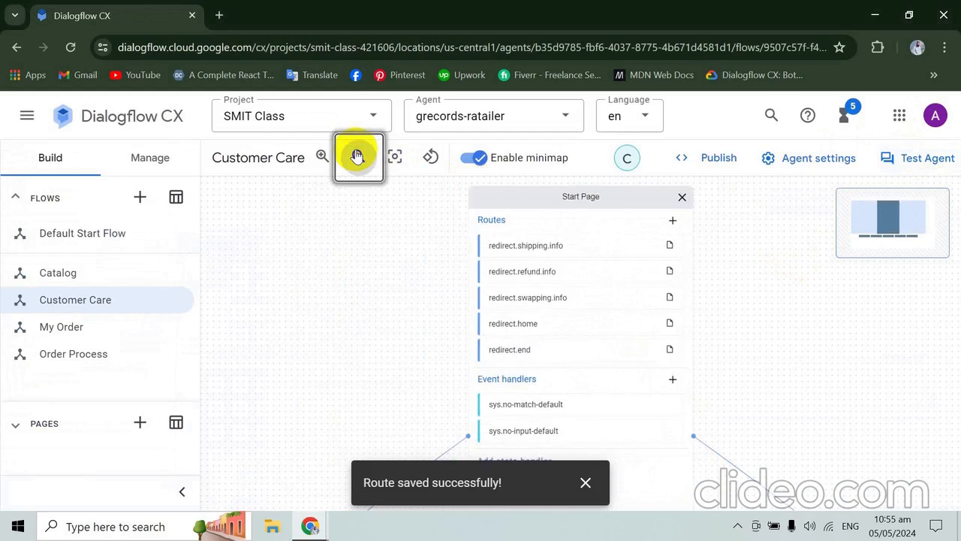
click(357, 157)
drag(768, 324, 755, 257)
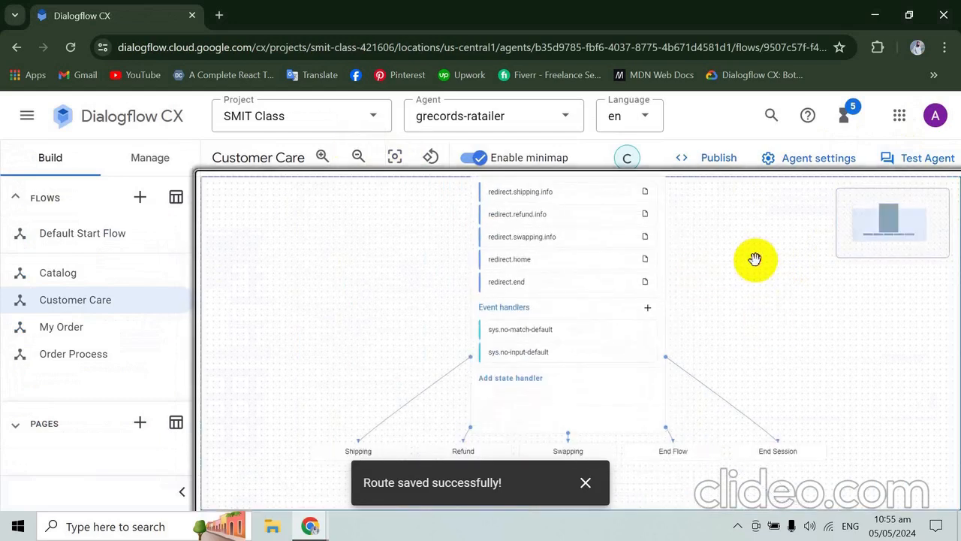
click(585, 483)
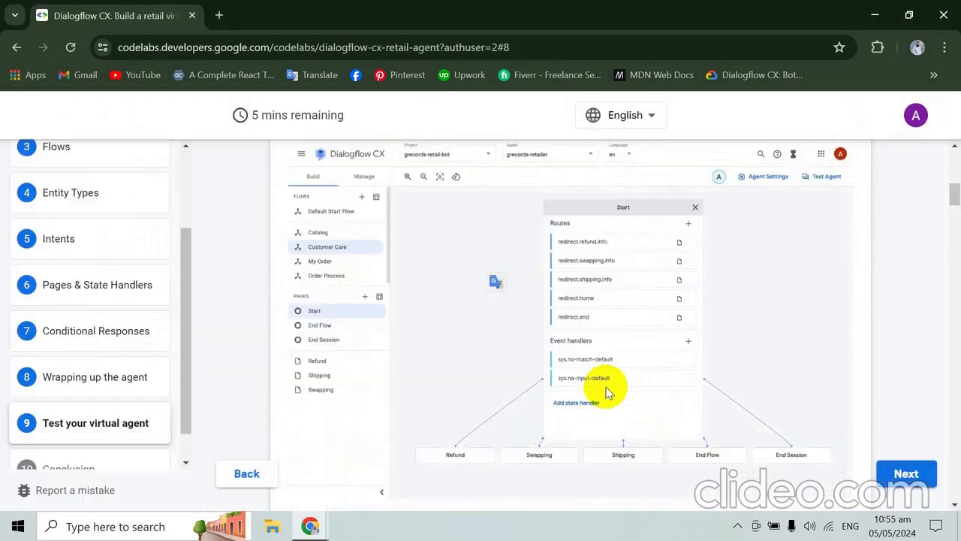
- Copy the Shipping Page's first entry fulfillment text from the codelab and dismiss the Learning badge notice
scroll(606, 391, down, 5)
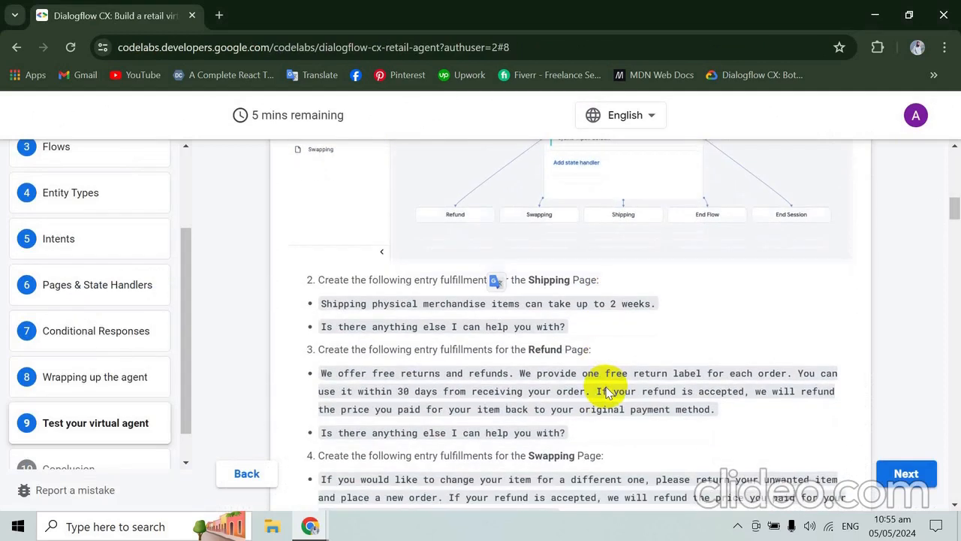
click(632, 258)
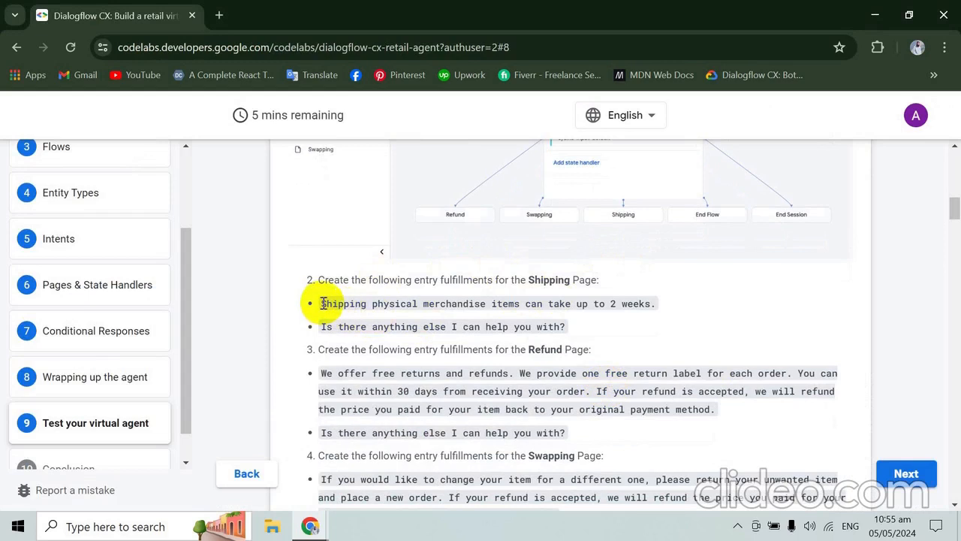
drag(323, 303, 644, 304)
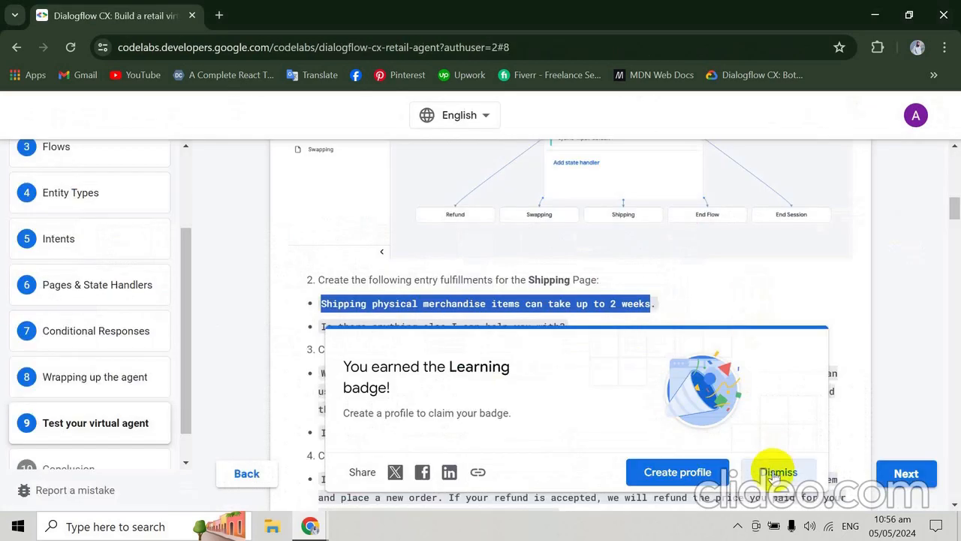
click(774, 473)
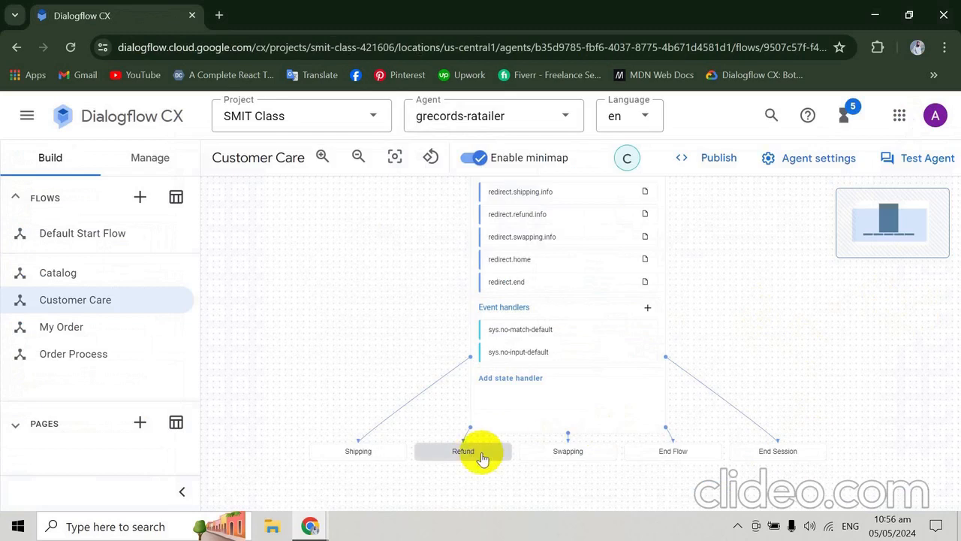
- In Dialogflow CX, enter "Shipping physical merchandise items can take up to 2 weeks" as the Shipping page's entry fulfillment response
click(364, 453)
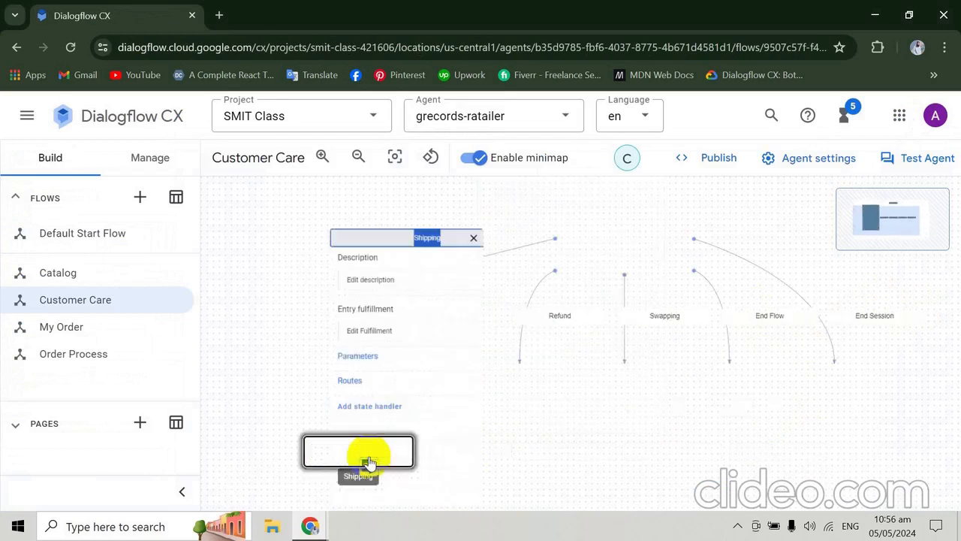
click(548, 312)
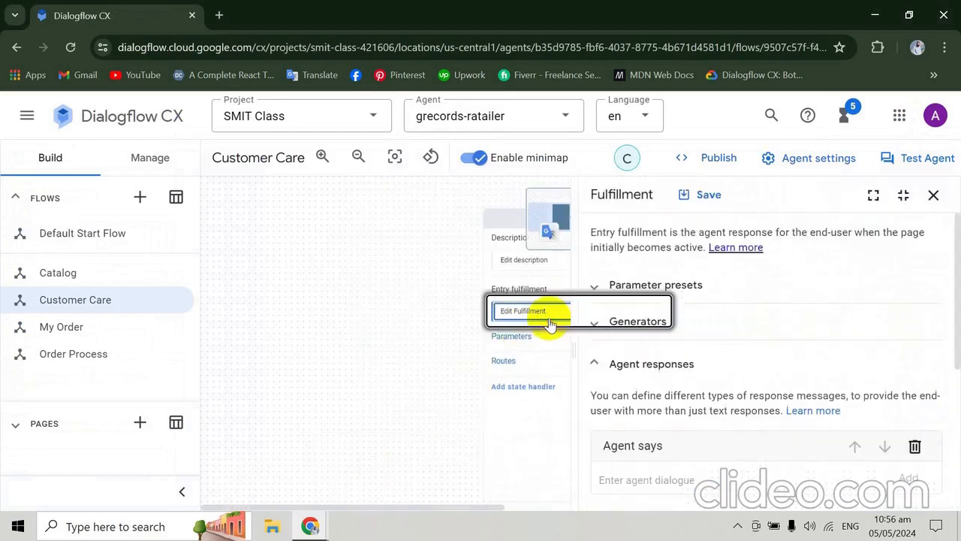
click(737, 479)
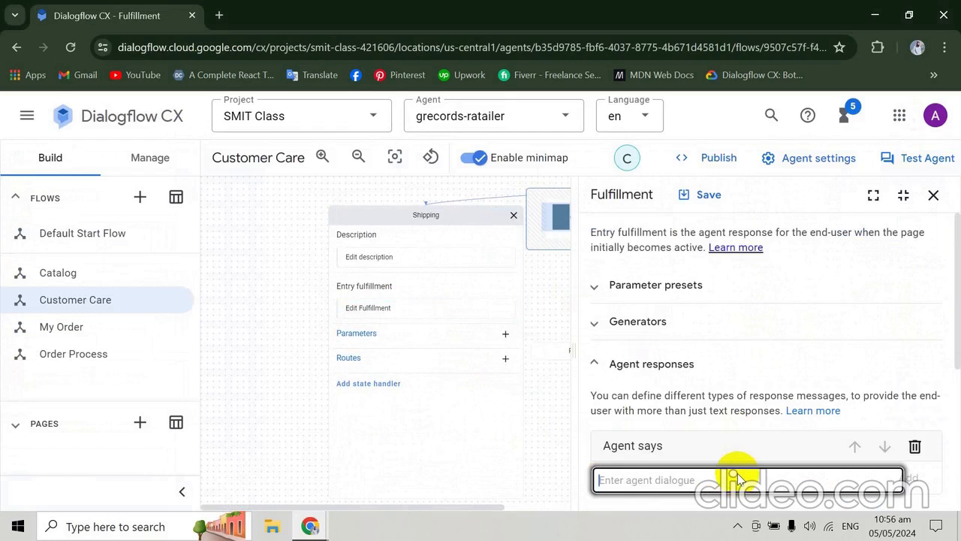
text(Shipping physical merchandise items can take up to 2 weeks)
text(.)
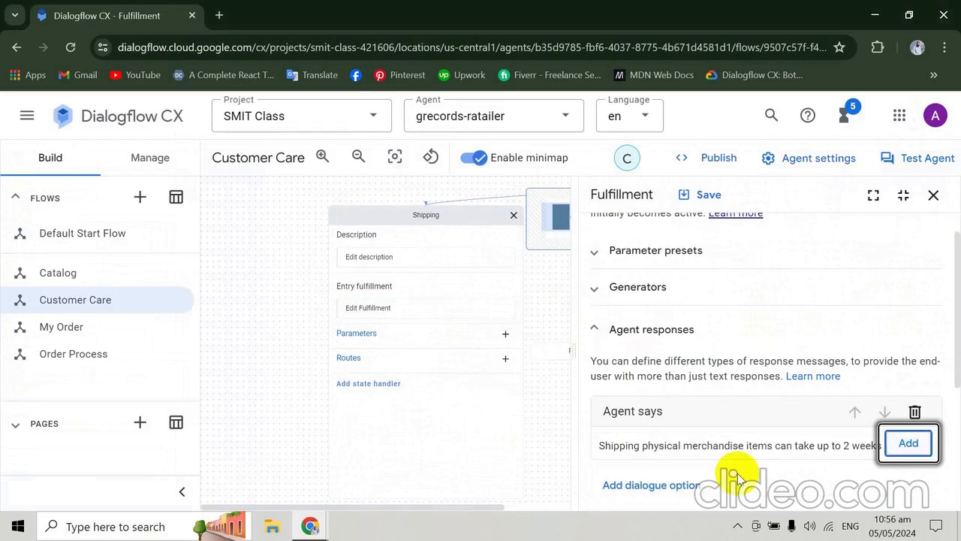
- Copy "Is there anything else I can help you with?" from the codelab, add it to the Shipping page's fulfillment, and save
key(alt+Tab)
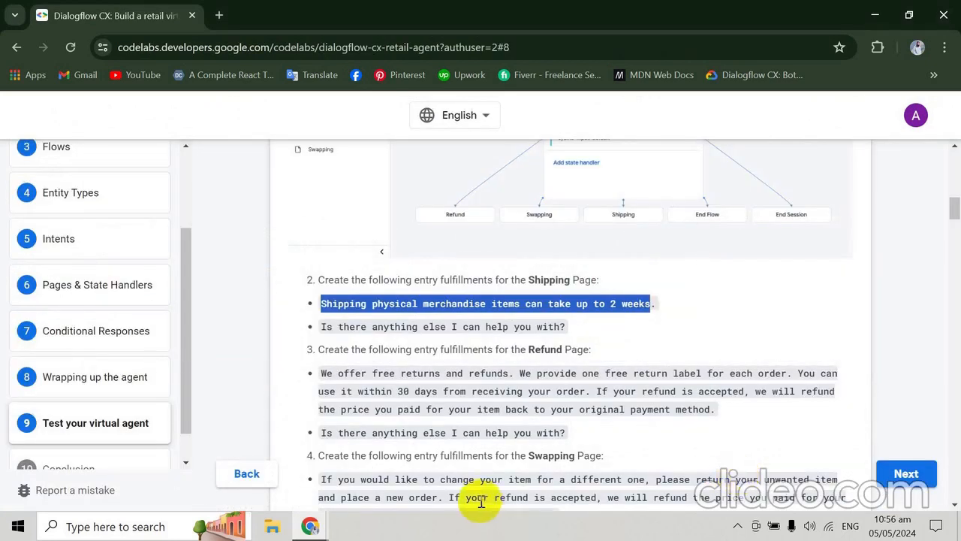
drag(324, 327, 566, 323)
key(ctrl+c)
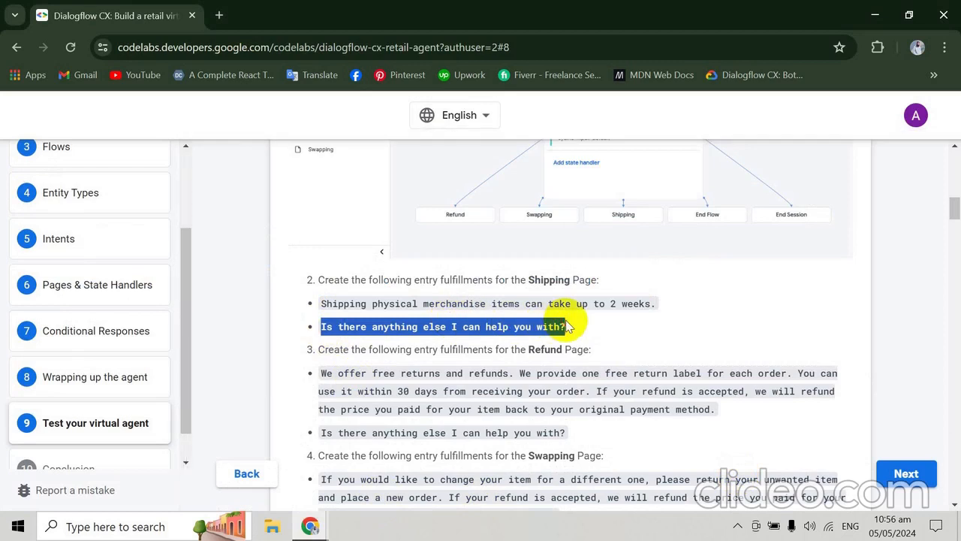
key(alt+Tab)
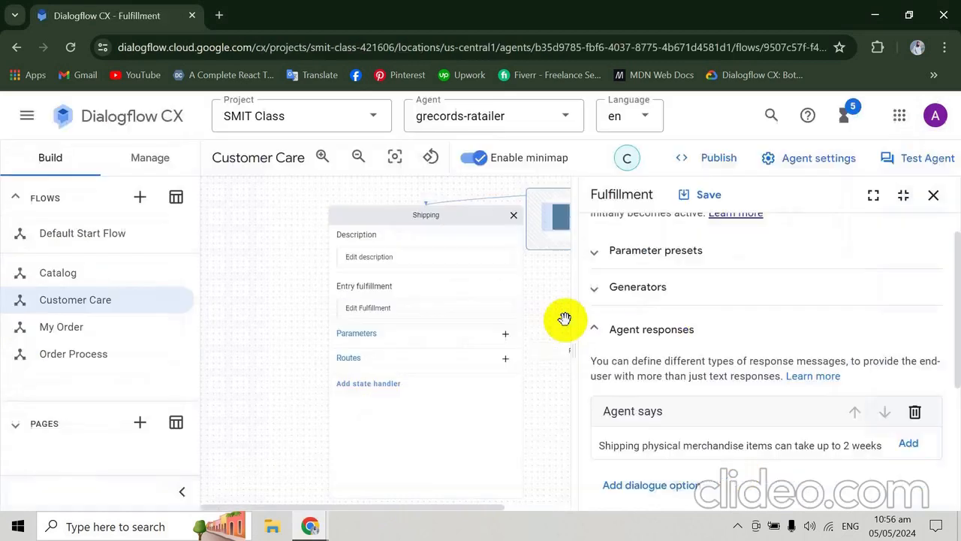
click(905, 442)
key(ctrl+v)
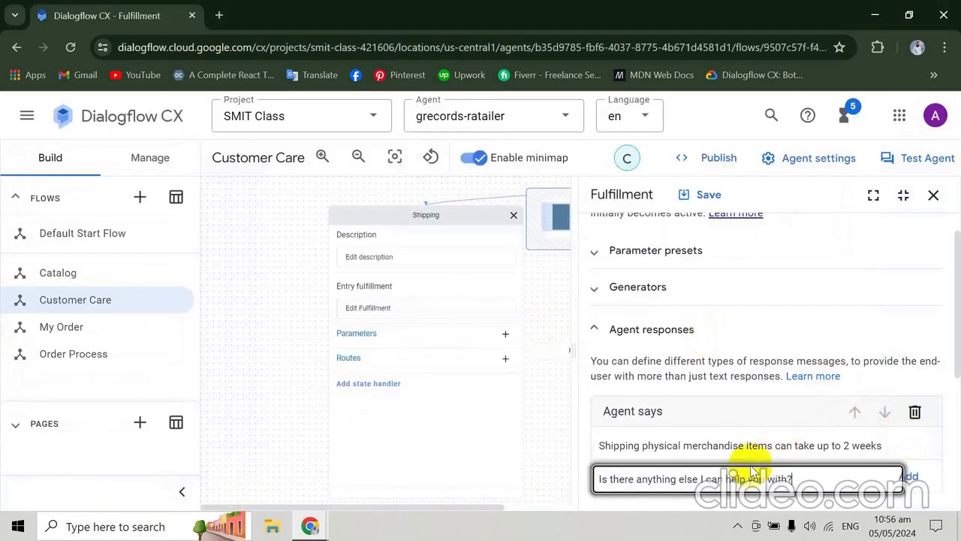
click(689, 196)
- Copy the Refund Page's free returns and refunds text from the codelab and close the Shipping page's fulfillment in Dialogflow CX
key(alt+Tab)
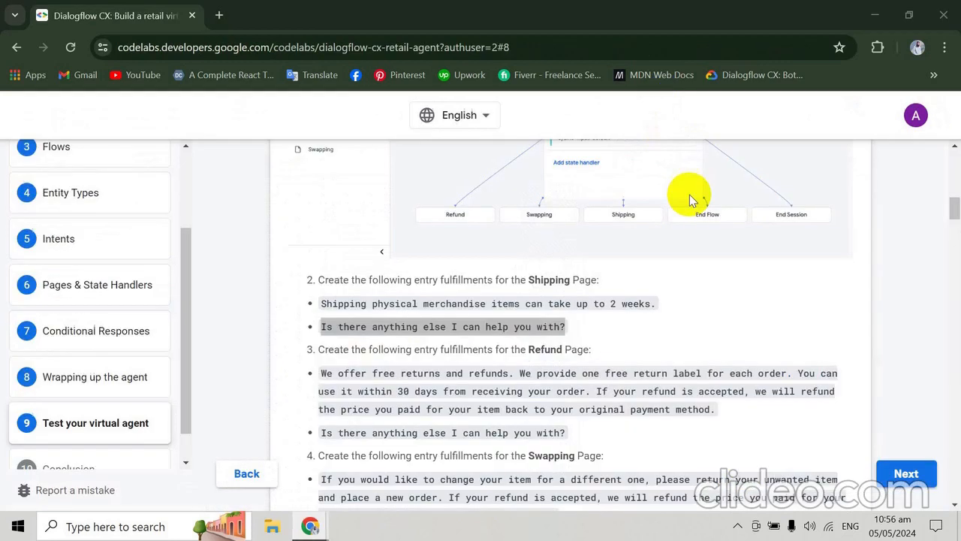
scroll(495, 239, down, 1)
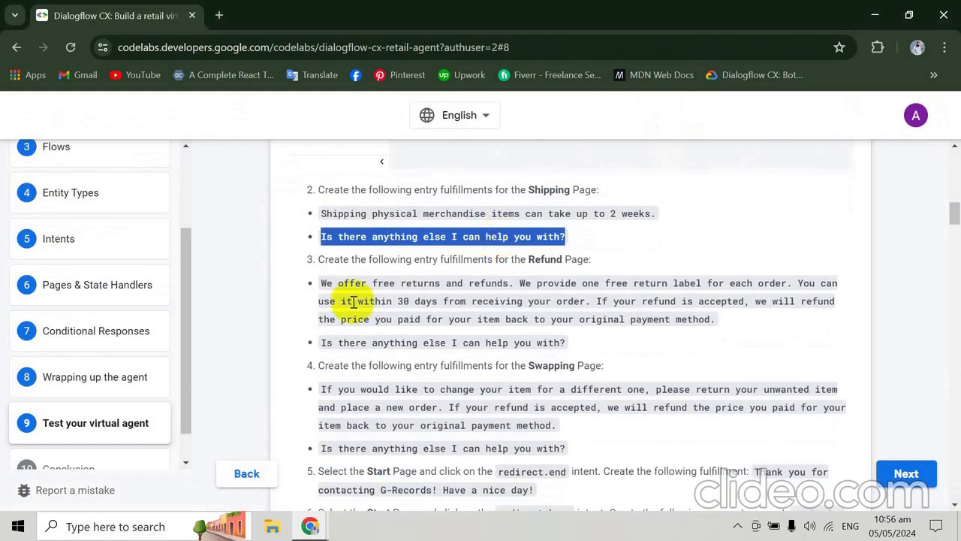
drag(321, 280, 713, 328)
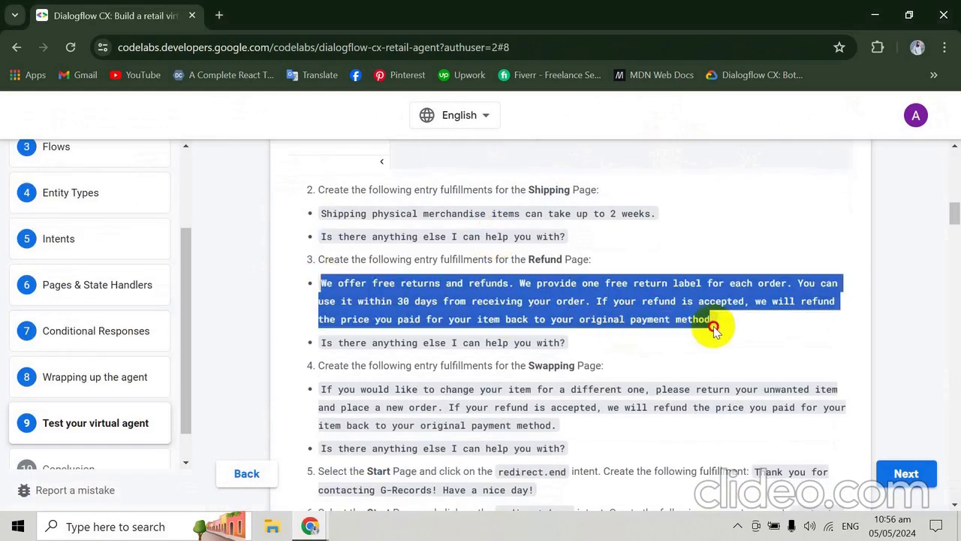
key(alt+Tab)
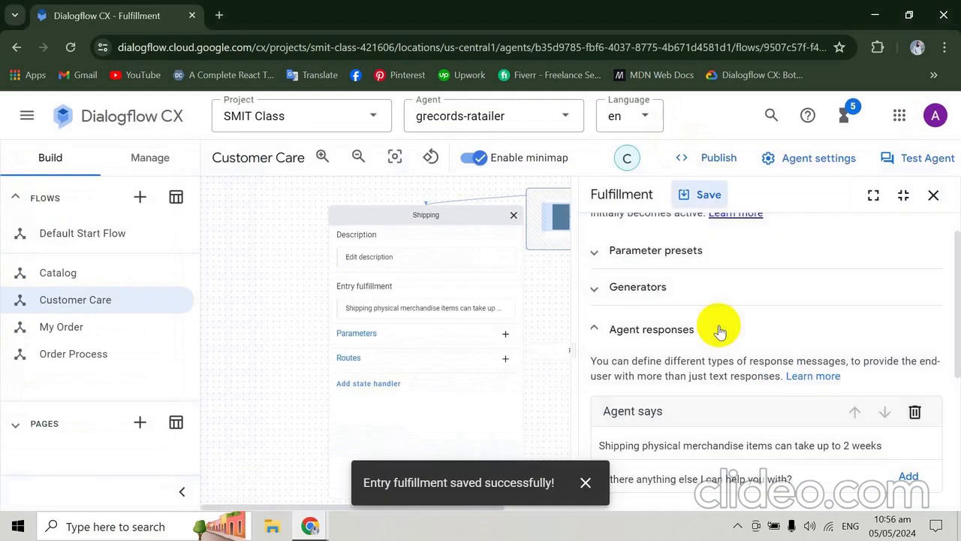
click(933, 195)
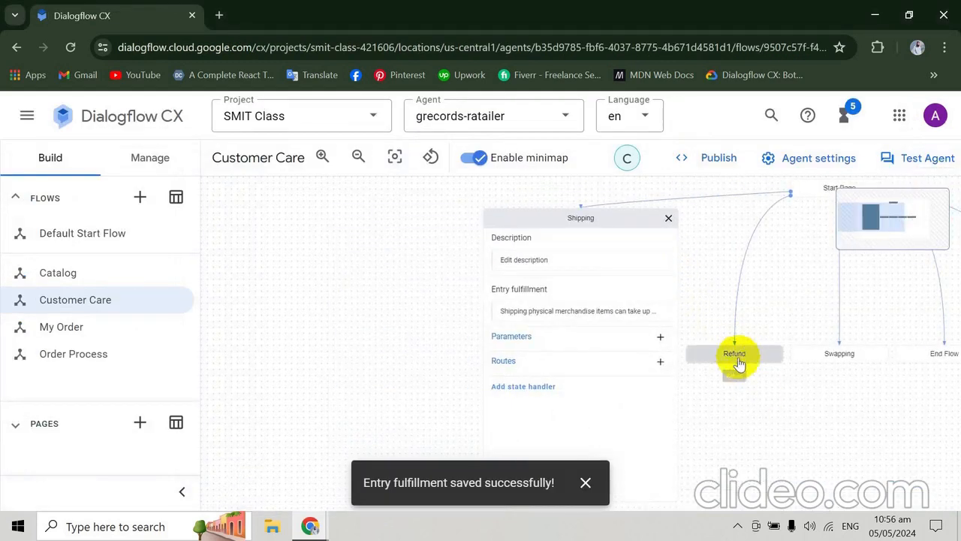
- Enter the copied free returns and refunds text as the agent response in the Refund page's entry fulfillment
click(736, 355)
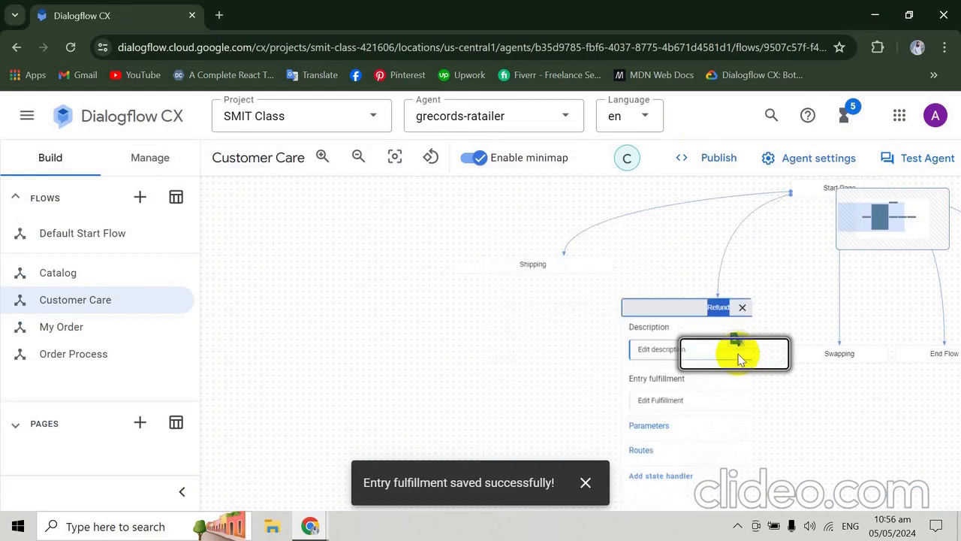
click(543, 314)
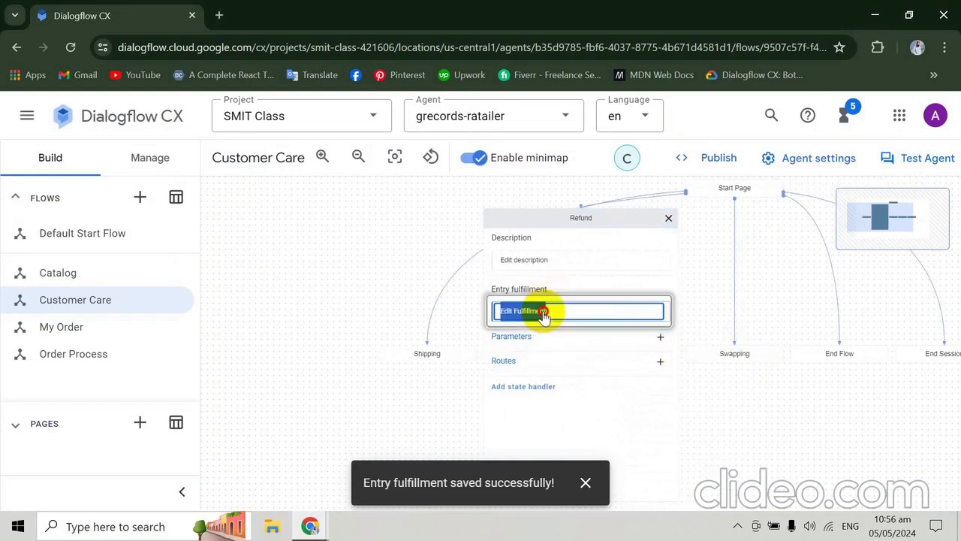
click(755, 480)
text(We offer free returns and refunds. We provide one free return label for each order. You can use it within 30 days from receiving your order. If your refund is accepted, we will refund the price you paid for your item back to your original payment method.)
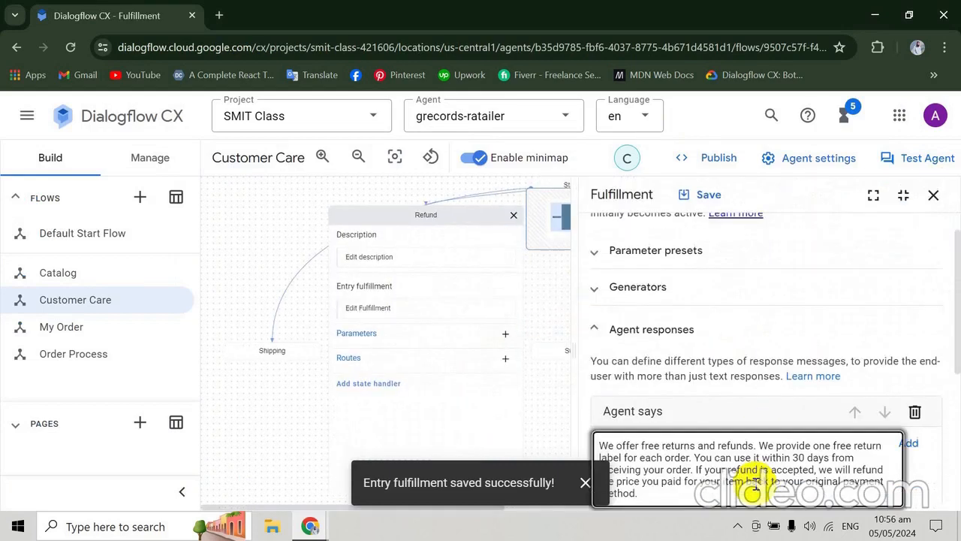
- Add "Is there anything else I can help you with?" from the codelab as another Refund page response and save the fulfillment
click(909, 443)
key(alt+Tab)
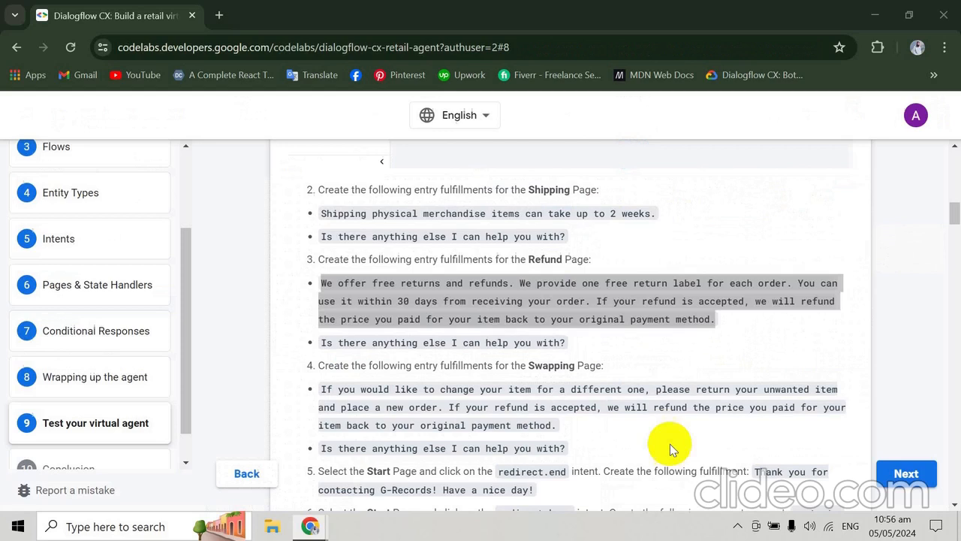
triple_click(332, 343)
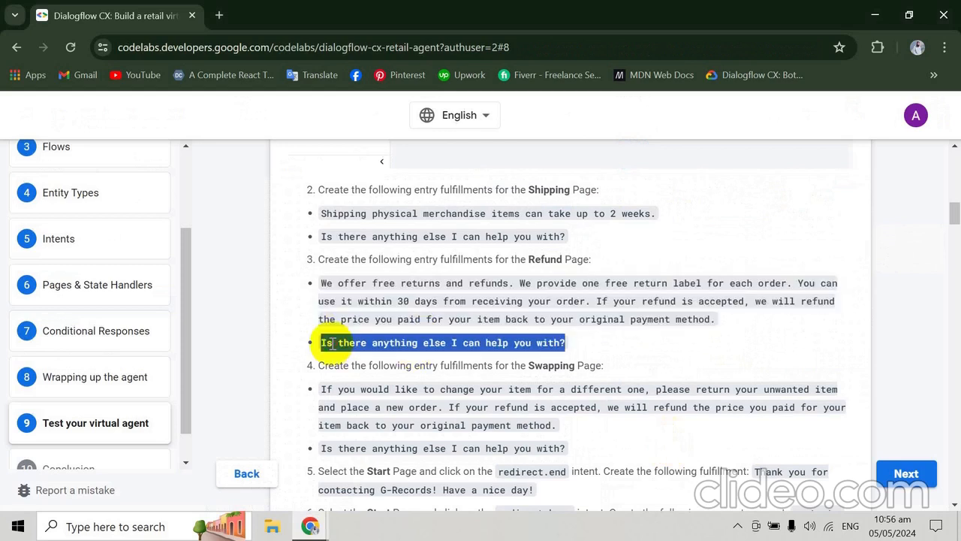
key(ctrl+c)
key(alt+Tab)
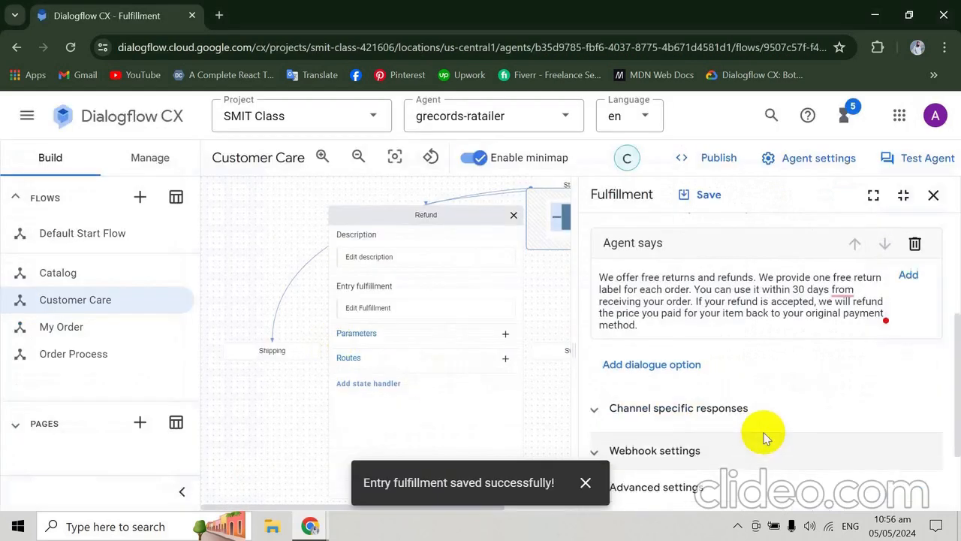
key(ctrl+v)
click(763, 437)
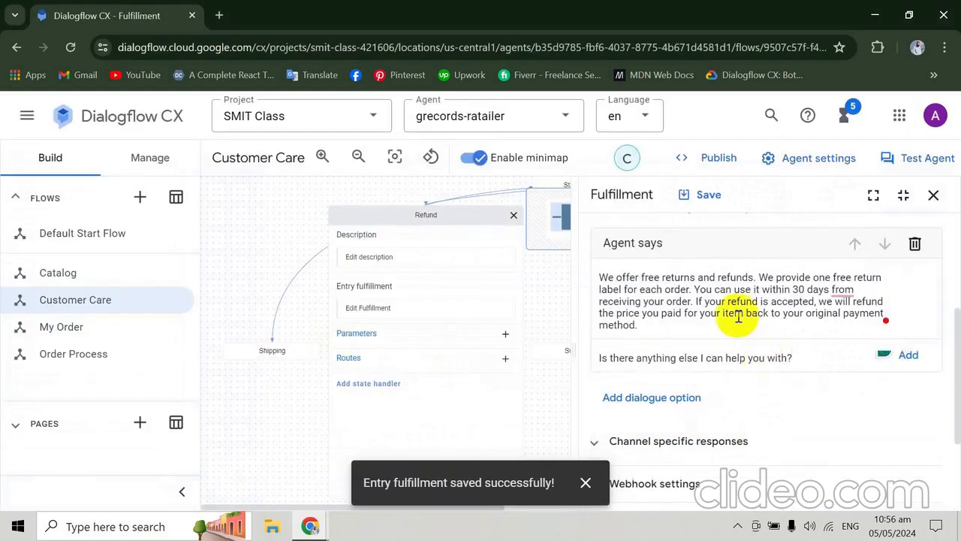
- Copy the Swapping Page's item change text from the codelab and close the Refund page's fulfillment in Dialogflow CX
key(alt+Tab)
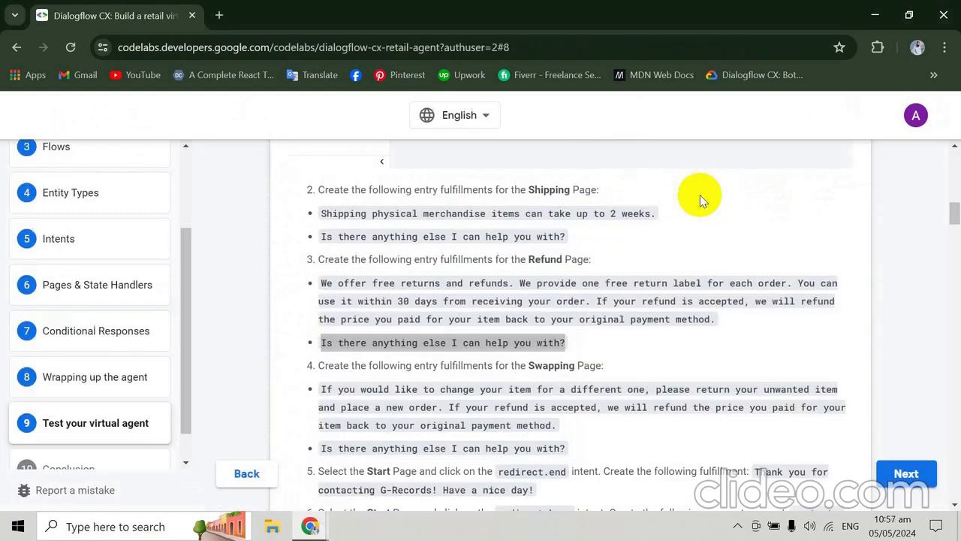
scroll(701, 199, down, 3)
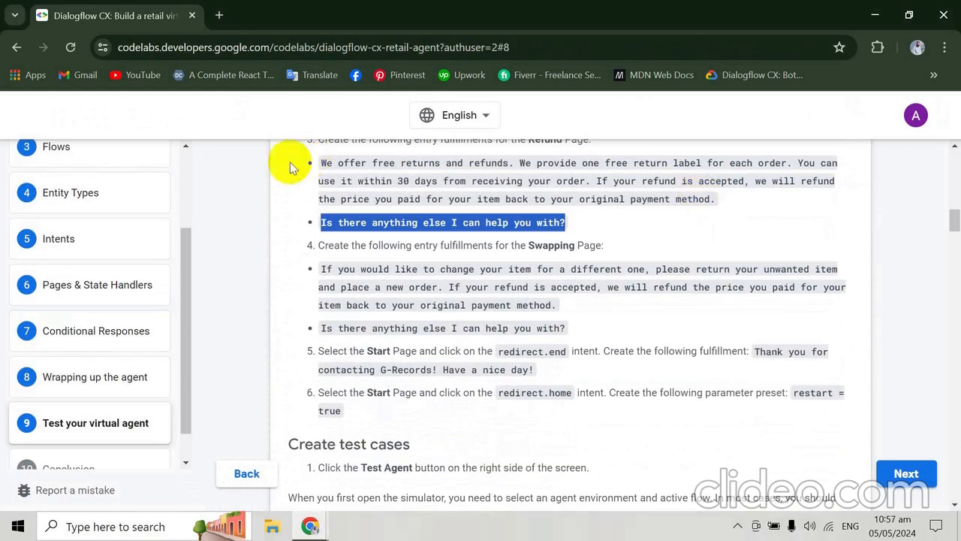
drag(322, 267, 564, 304)
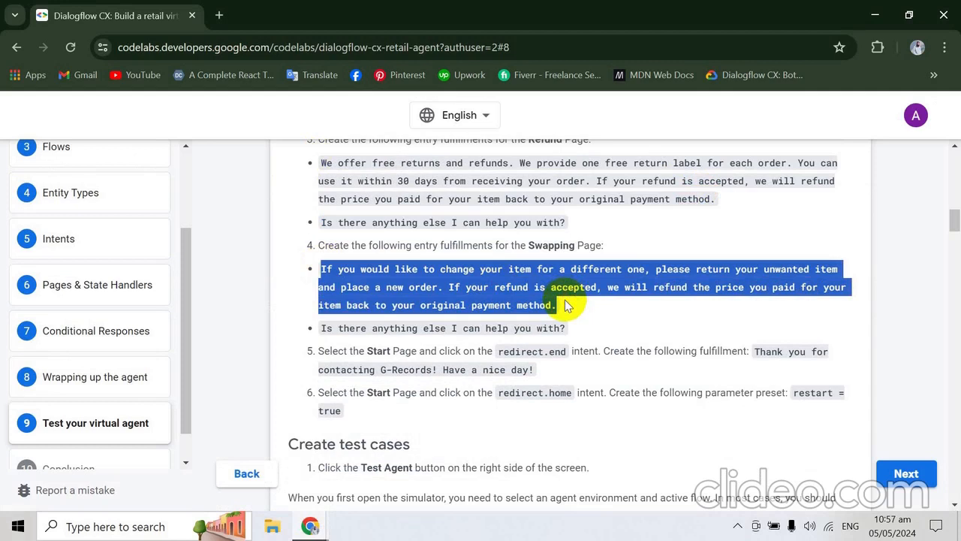
key(alt+Tab)
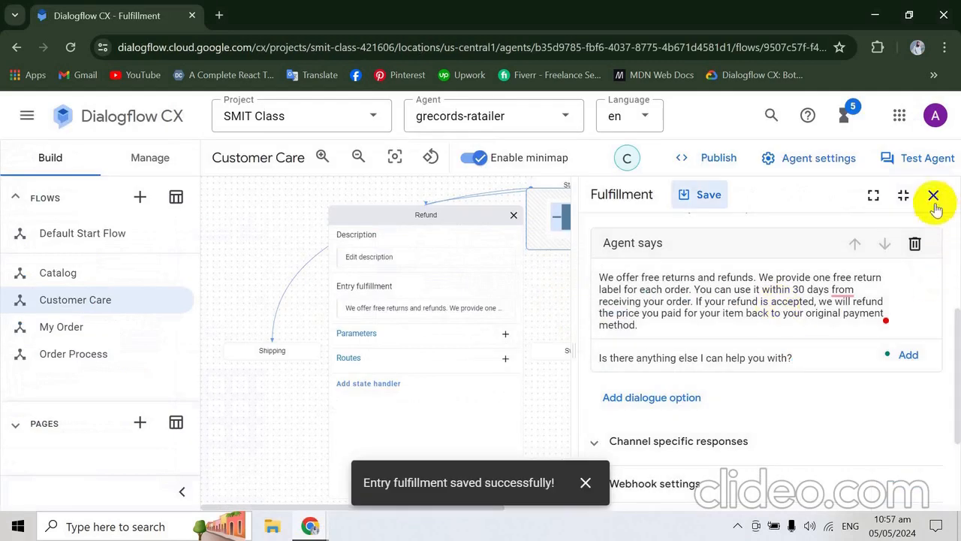
click(934, 195)
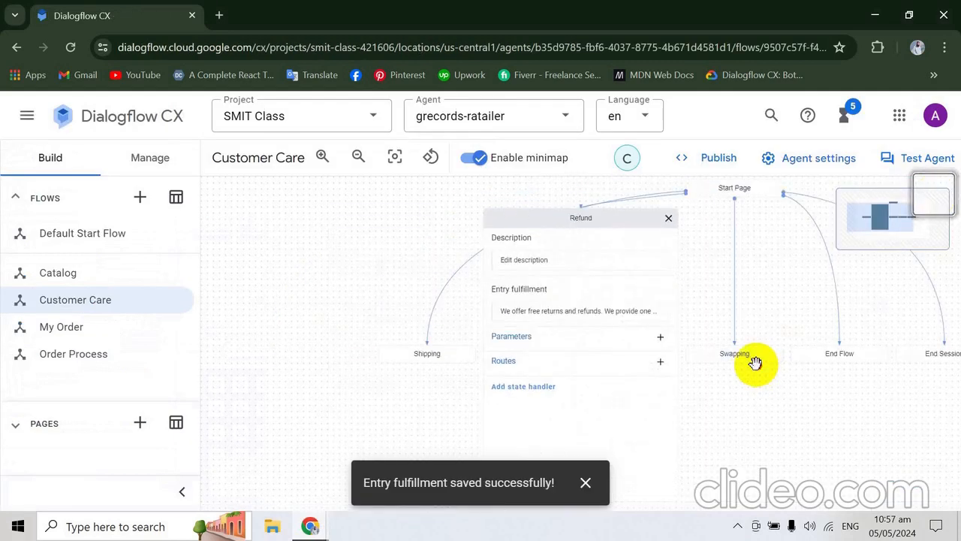
- Enter the copied item change text as the agent response in the Swapping page's entry fulfillment, save it and close the fulfillment
click(752, 364)
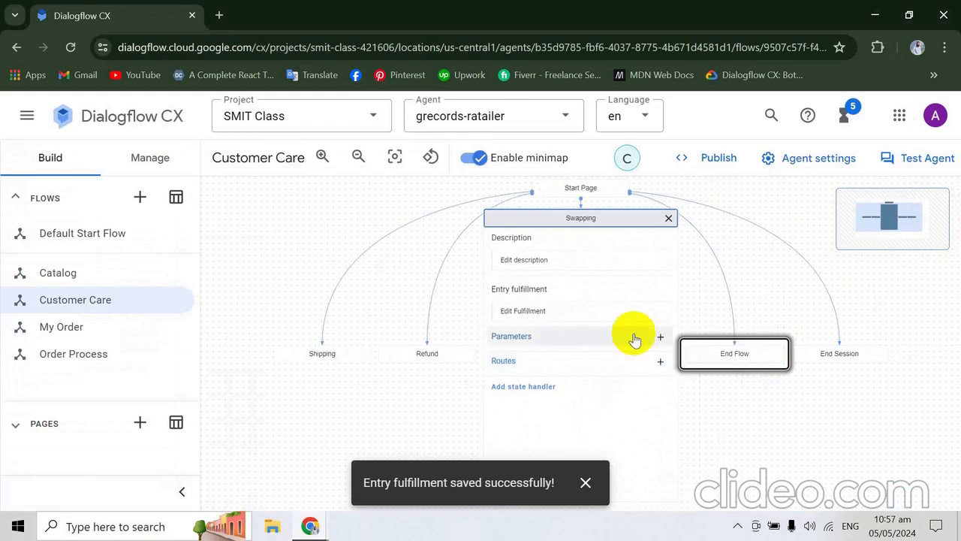
click(591, 318)
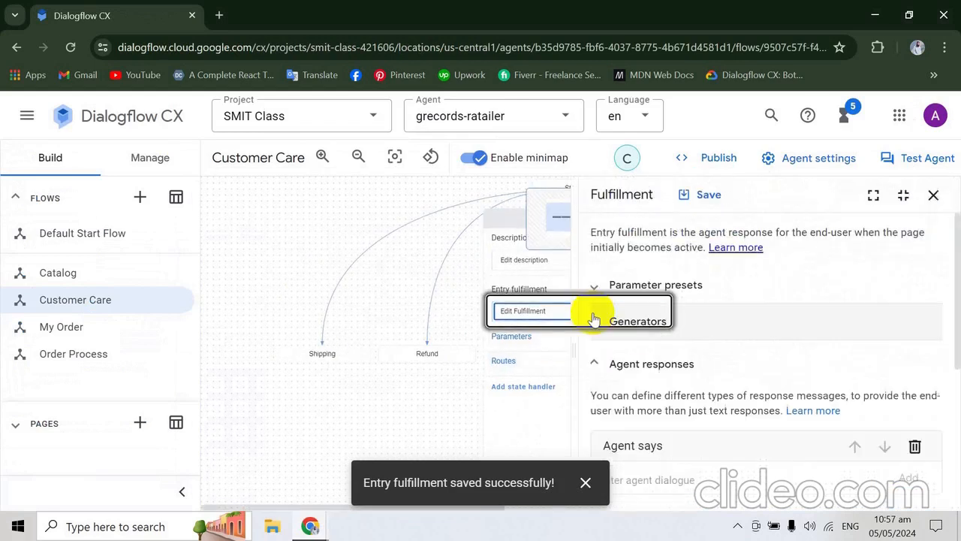
click(824, 481)
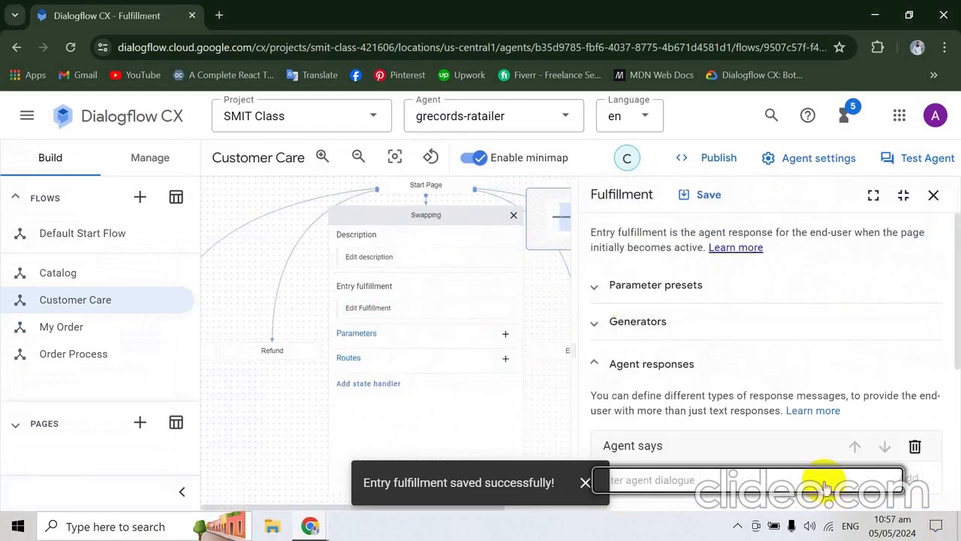
key(ctrl+v)
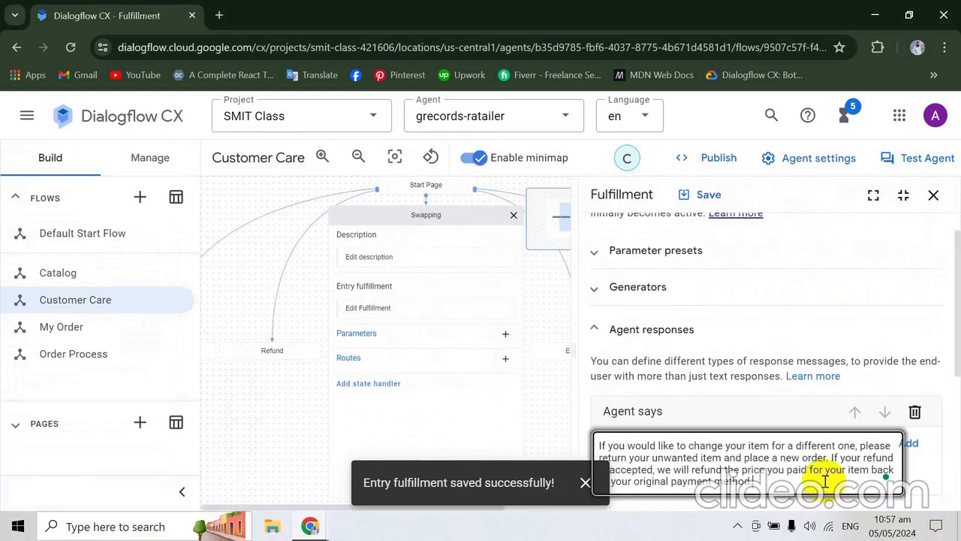
click(695, 199)
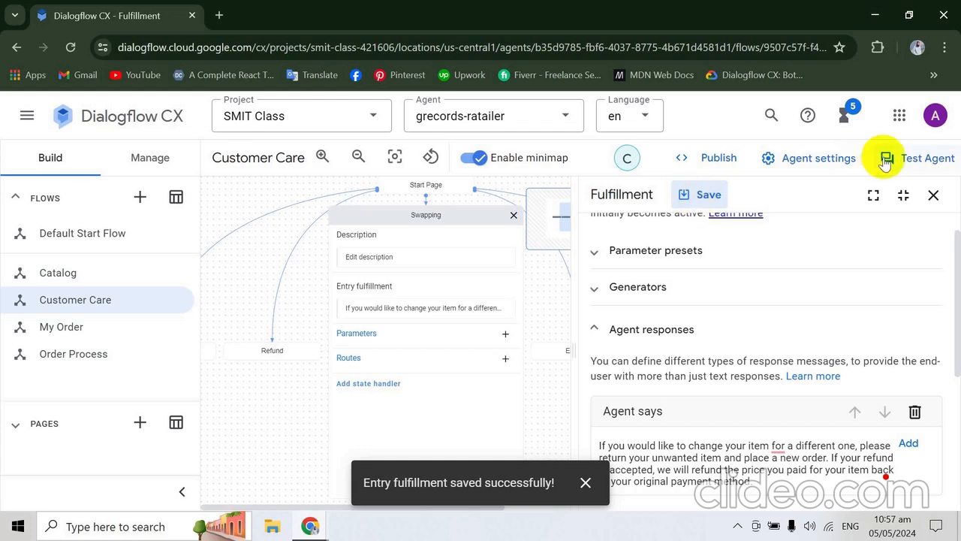
click(933, 195)
- Copy "Is there anything else I can help you with?" from the codelab, add it as another Swapping page response, and save the fulfillment
key(alt+Tab)
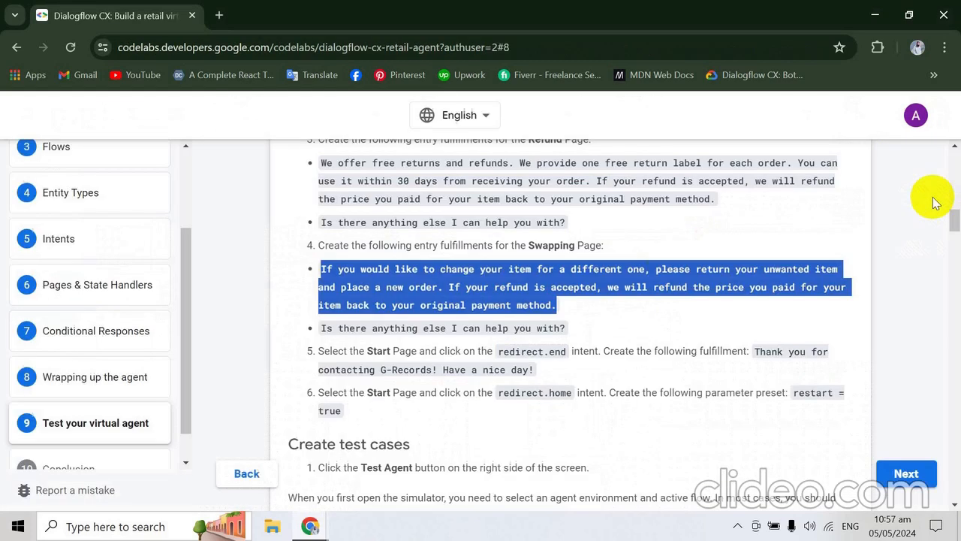
click(510, 323)
triple_click(510, 323)
key(ctrl+c)
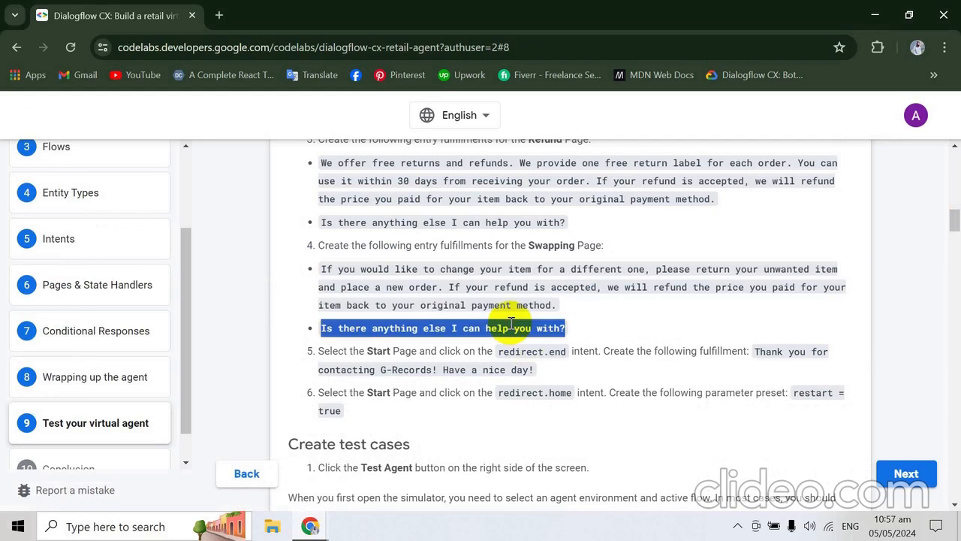
key(alt+Tab)
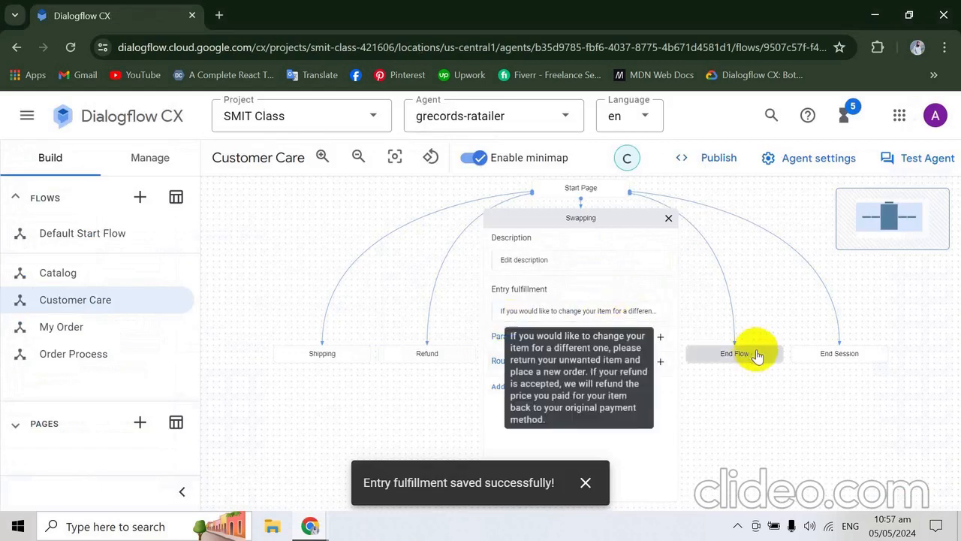
click(601, 311)
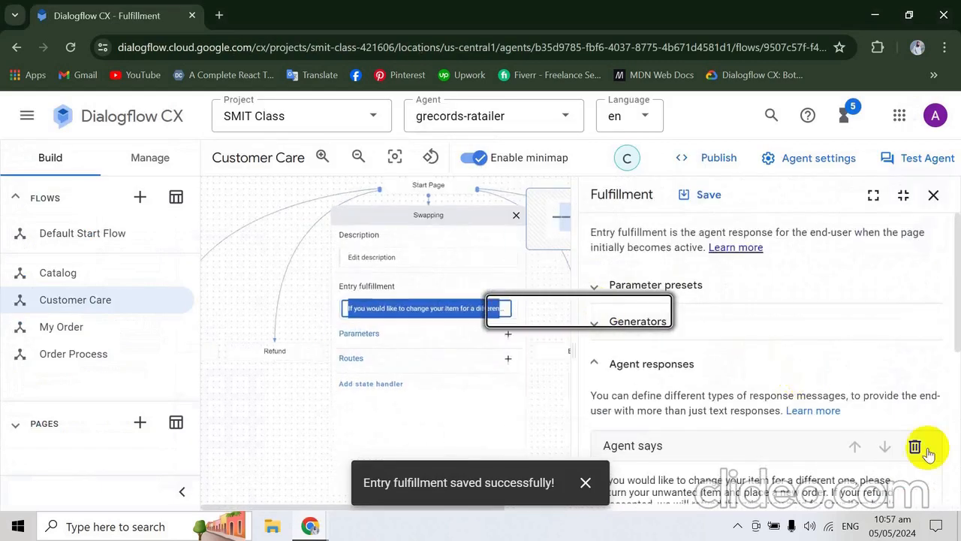
drag(957, 346, 954, 380)
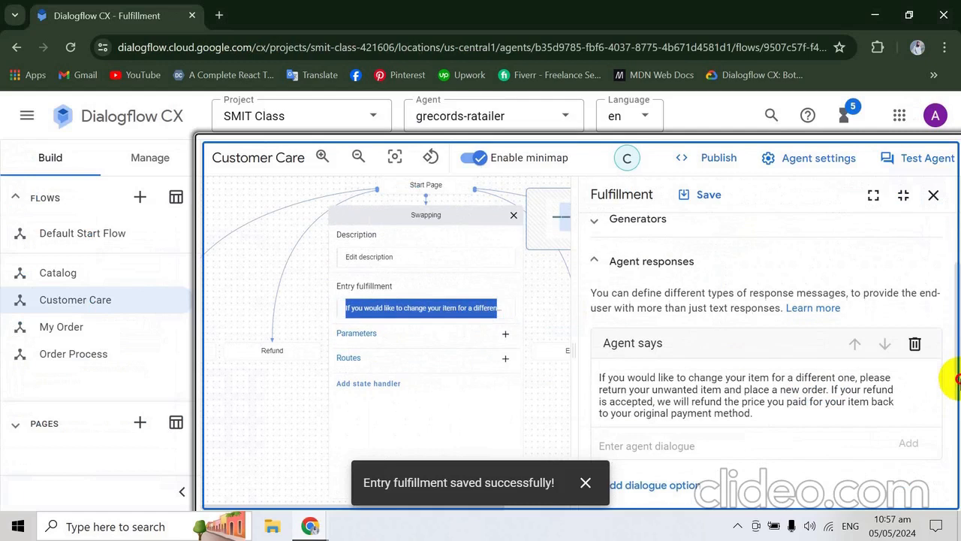
click(683, 439)
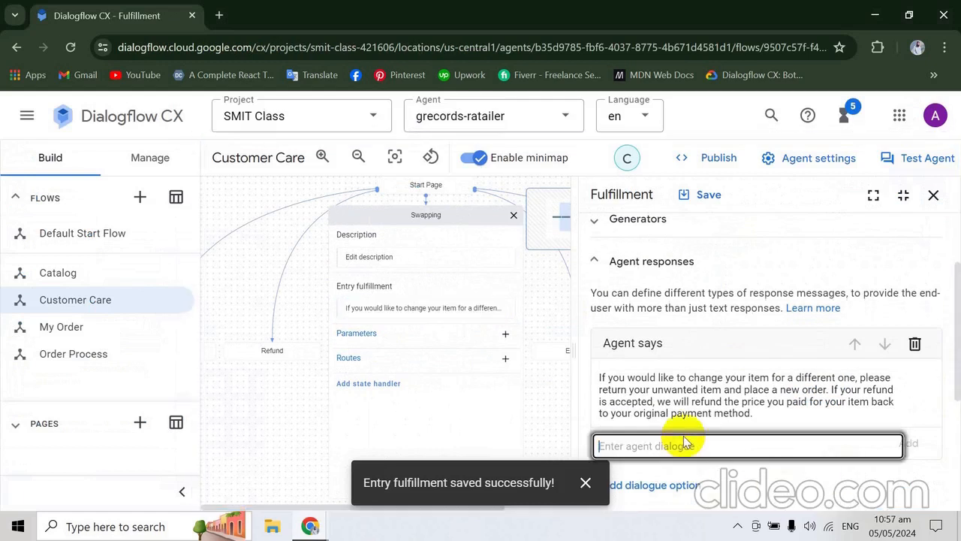
key(ctrl+v)
key(BackSpace)
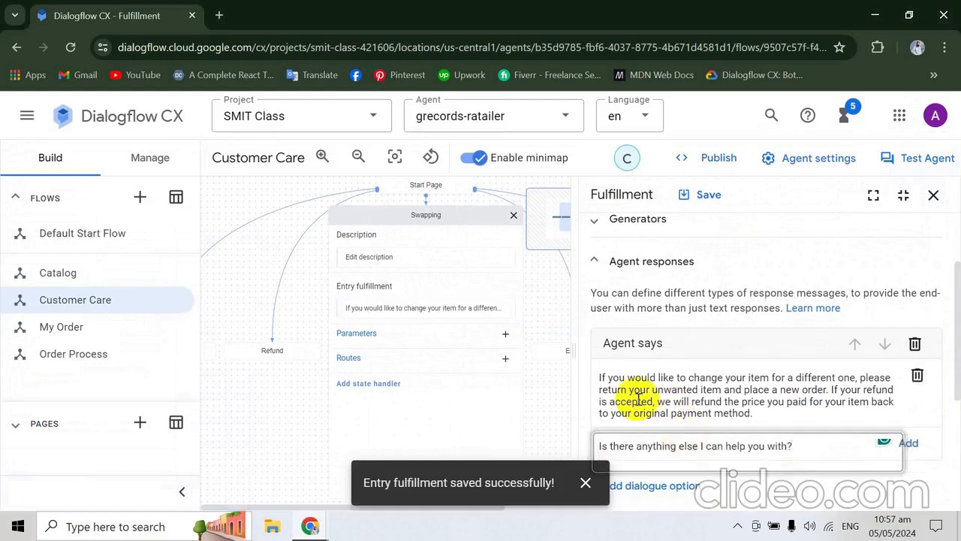
click(572, 284)
click(712, 195)
- Copy "Thank you for contacting G-Records! Have a nice day!" from the codelab and open the Start Page's redirect.end route in Dialogflow CX
key(alt+Tab)
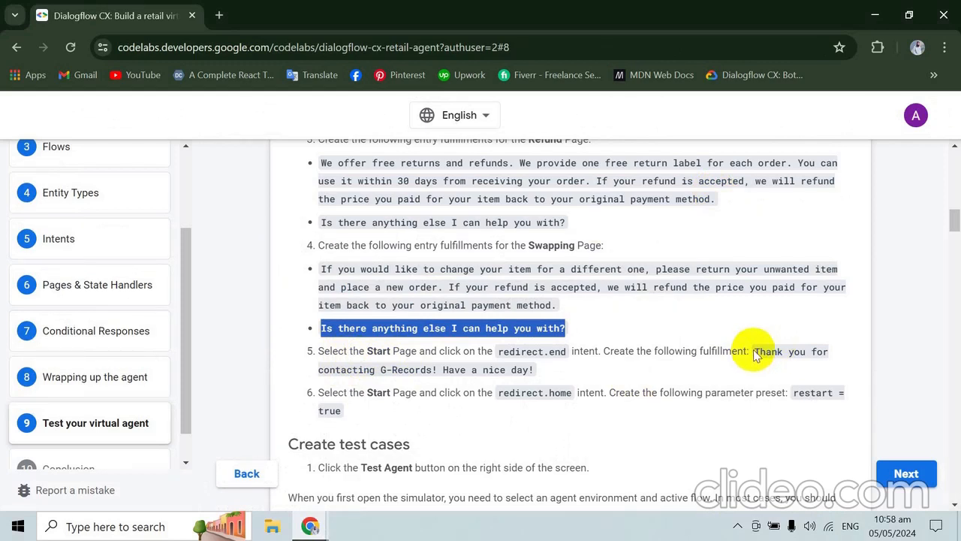
drag(756, 351, 761, 367)
key(ctrl+c)
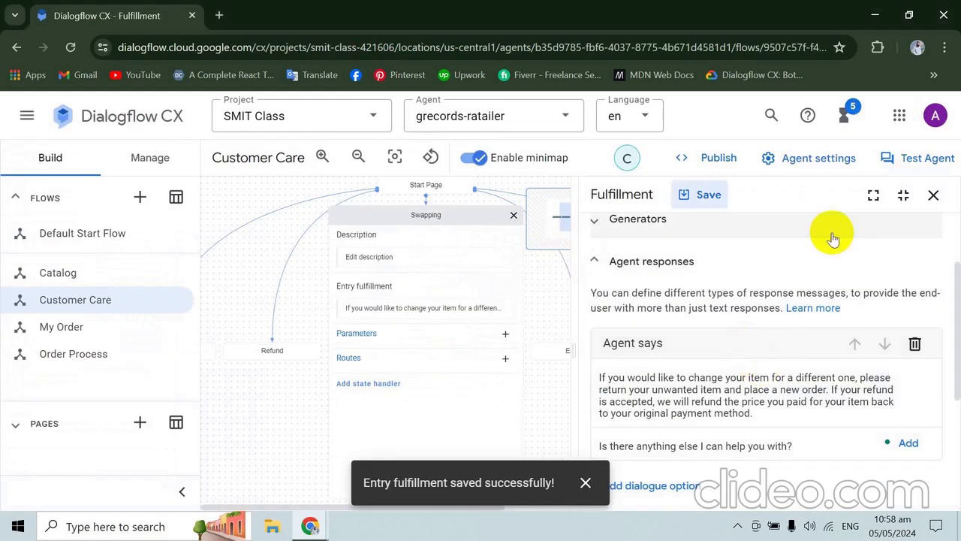
click(934, 198)
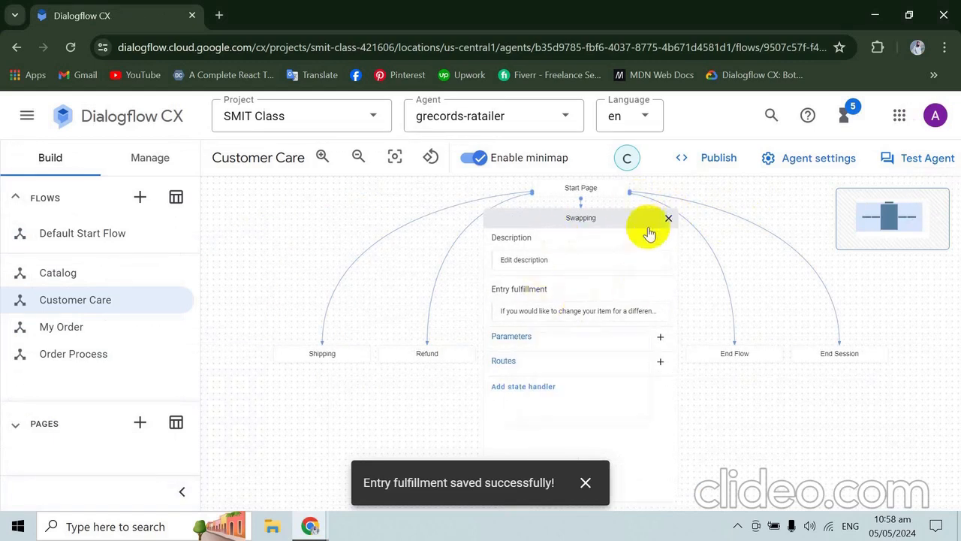
click(670, 219)
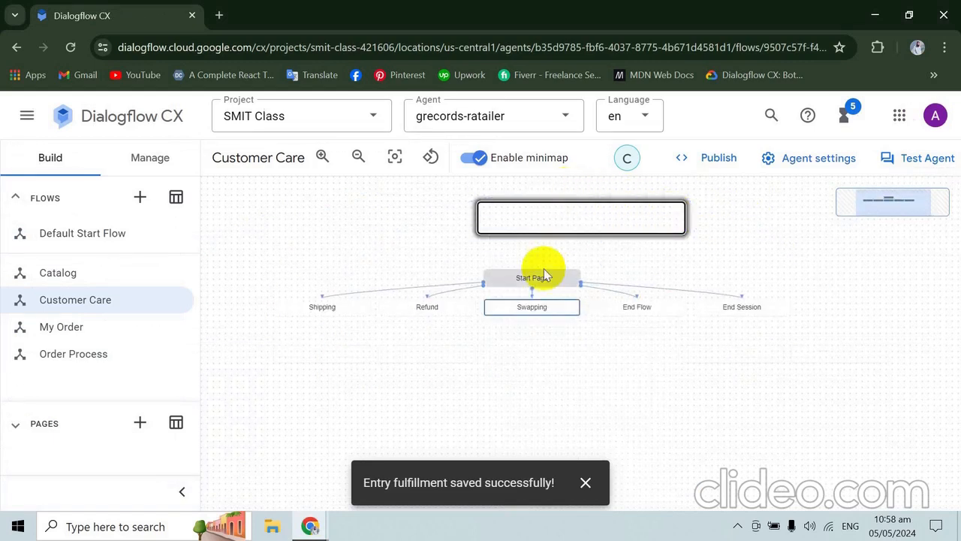
click(539, 280)
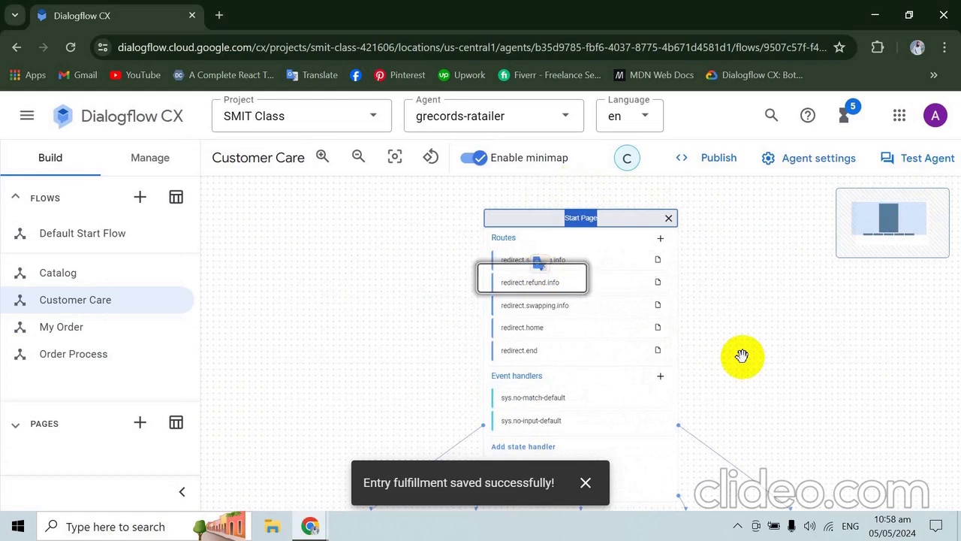
click(587, 351)
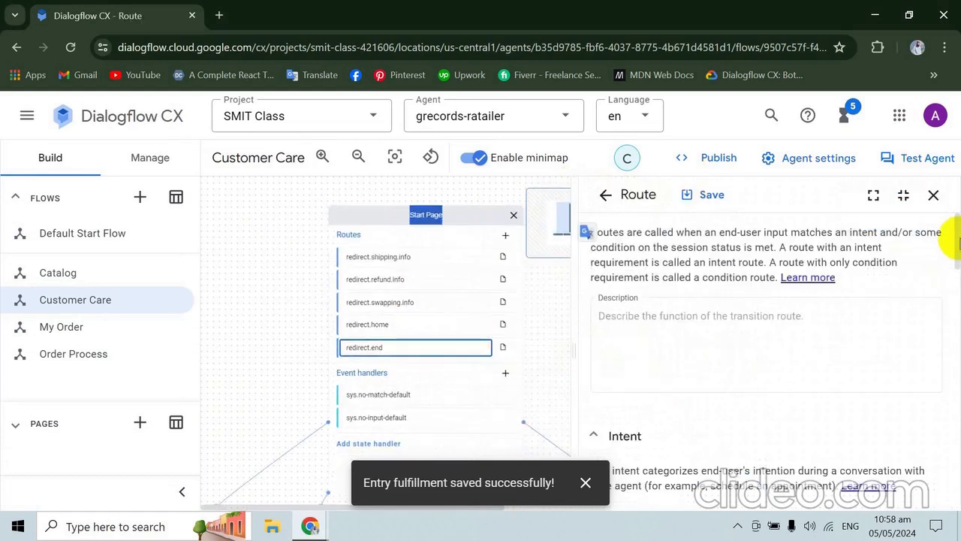
- Enter "Thank you for contacting G-Records! Have a nice day!" as the redirect.end route's agent response and save the route
scroll(958, 247, down, 3)
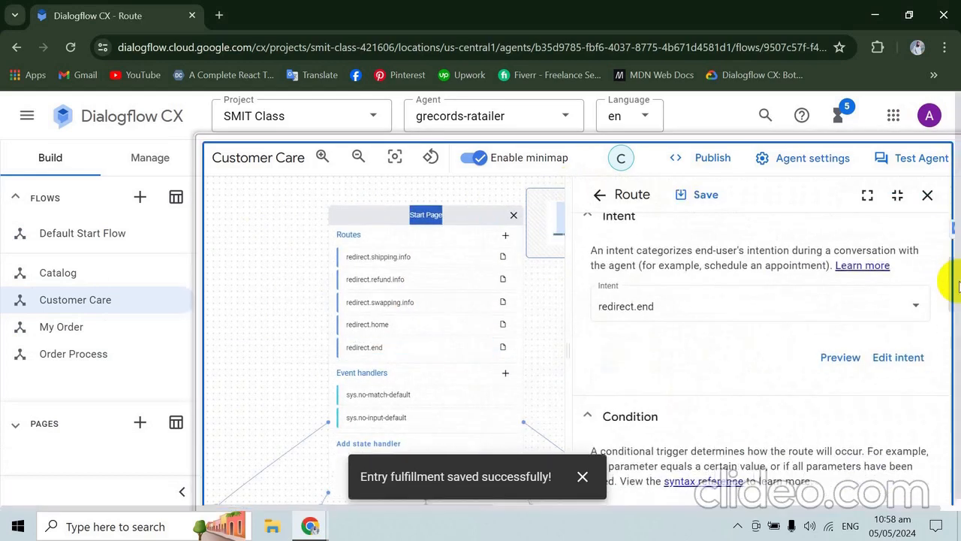
scroll(958, 285, down, 1)
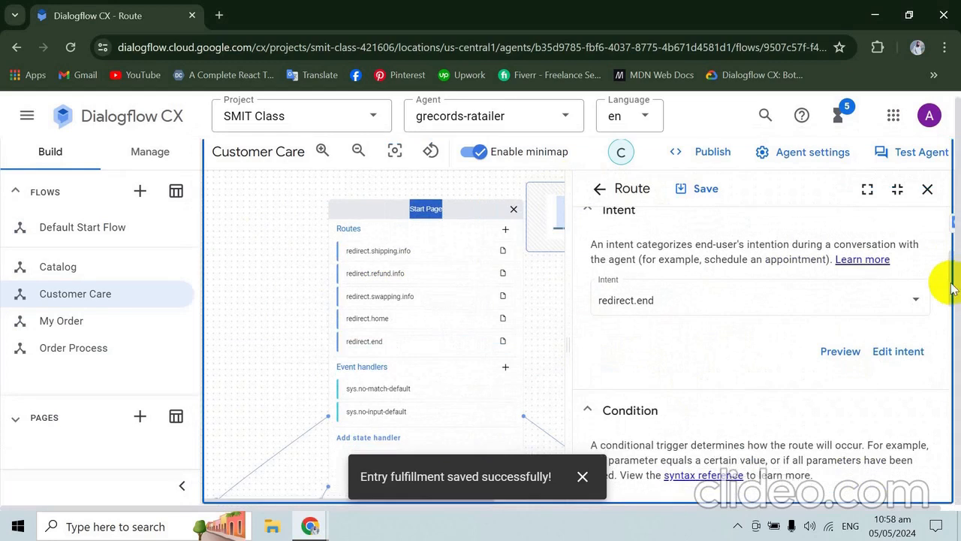
scroll(950, 288, up, 1)
drag(954, 307, 956, 424)
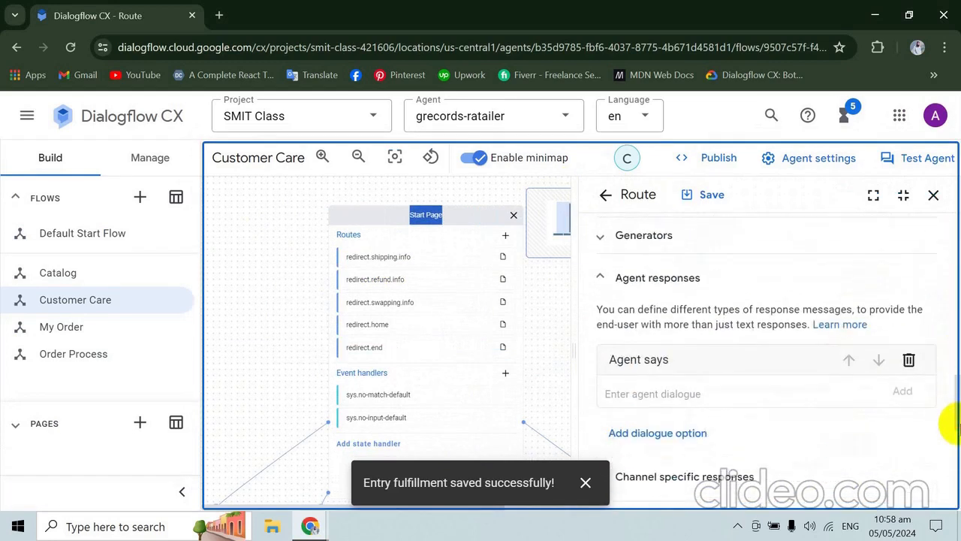
click(779, 390)
key(ctrl+v)
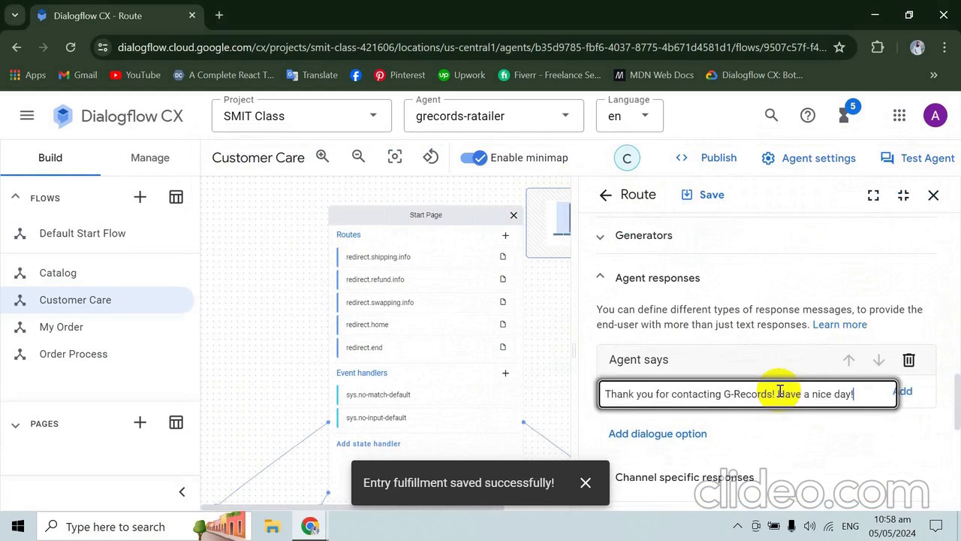
click(725, 200)
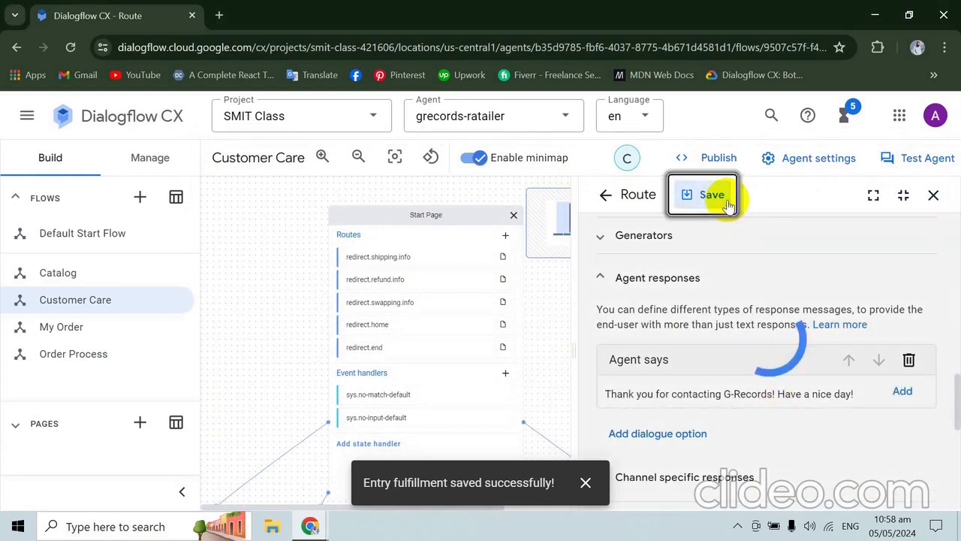
- Copy the parameter preset restart = true from the codelab and open the Start Page's redirect.home route in Dialogflow CX
key(alt+Tab)
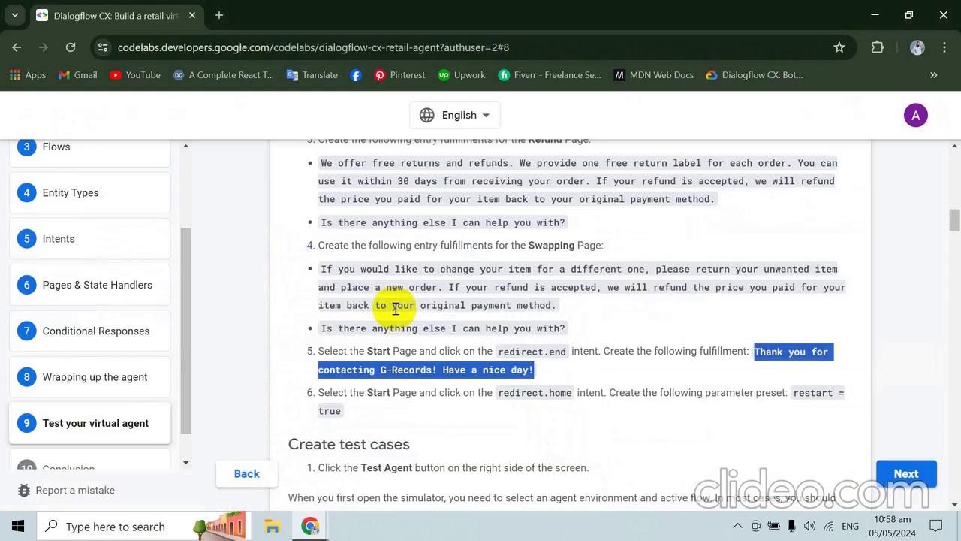
scroll(396, 306, down, 1)
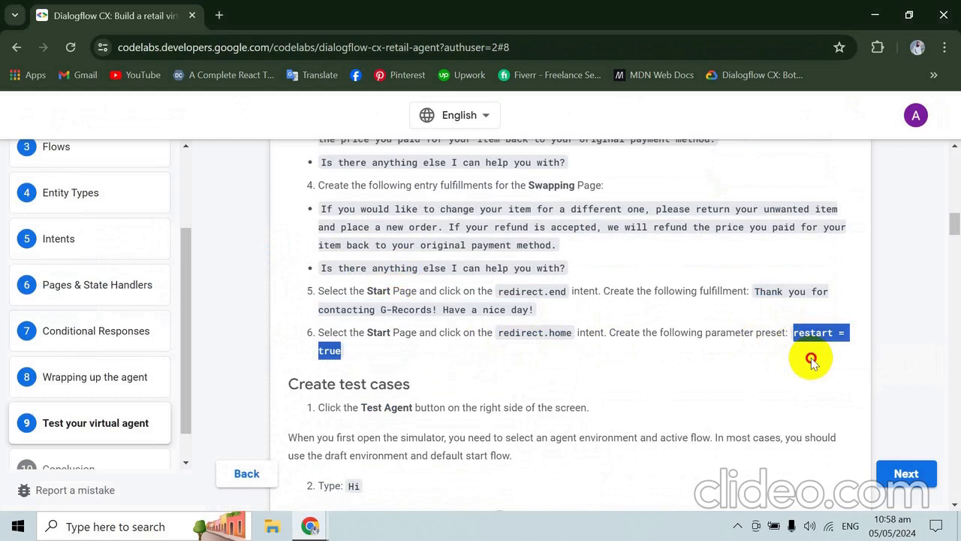
key(alt+Tab)
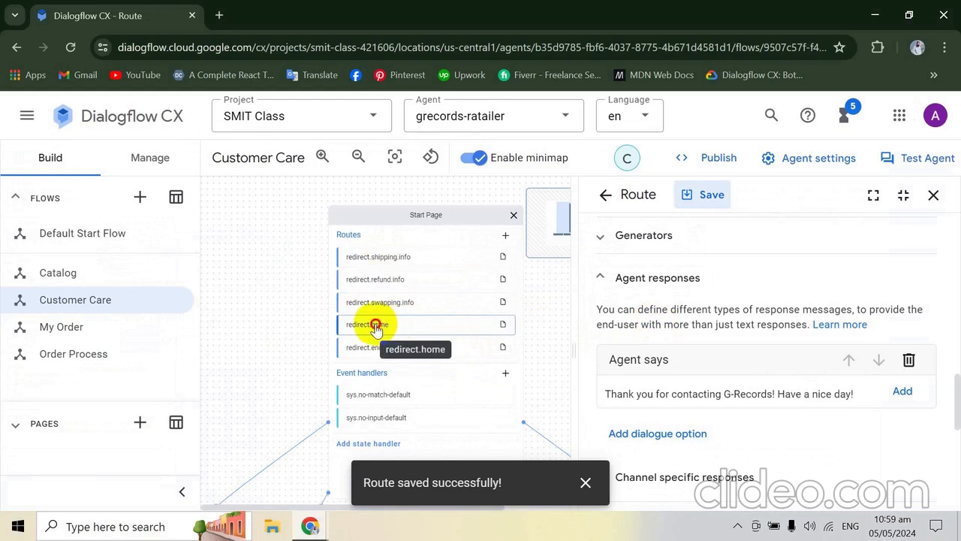
double_click(375, 329)
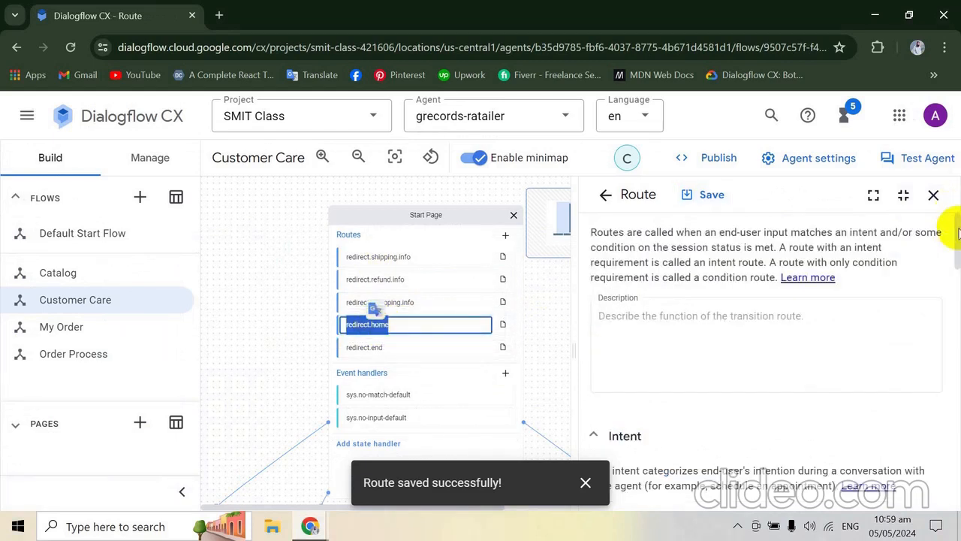
- Add a parameter preset named restart with the value true to the redirect.home route's fulfillment and save the route
drag(958, 231, 958, 362)
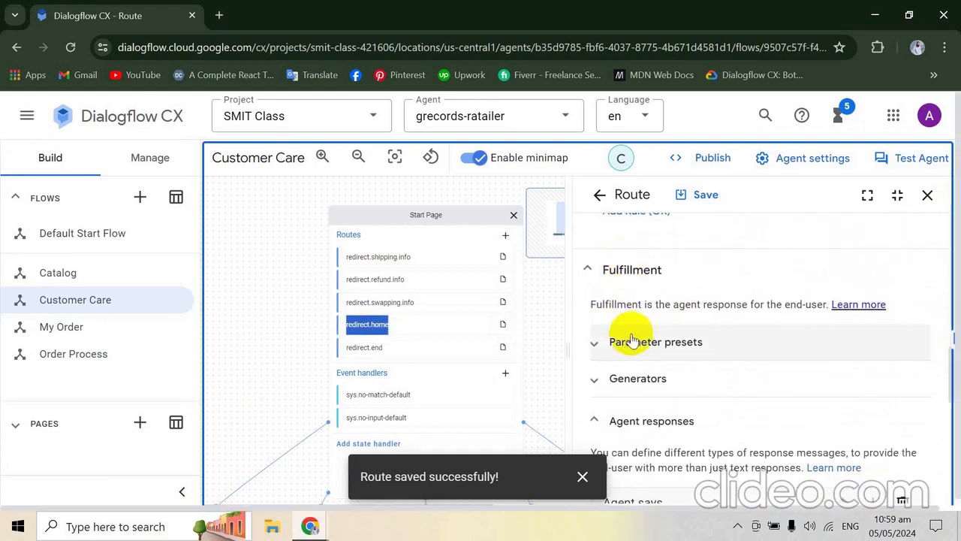
click(603, 344)
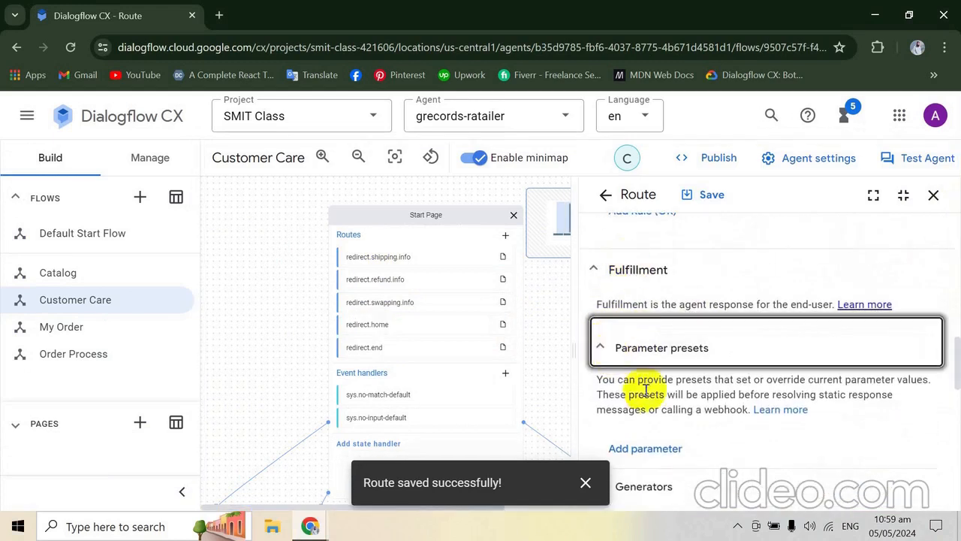
click(643, 450)
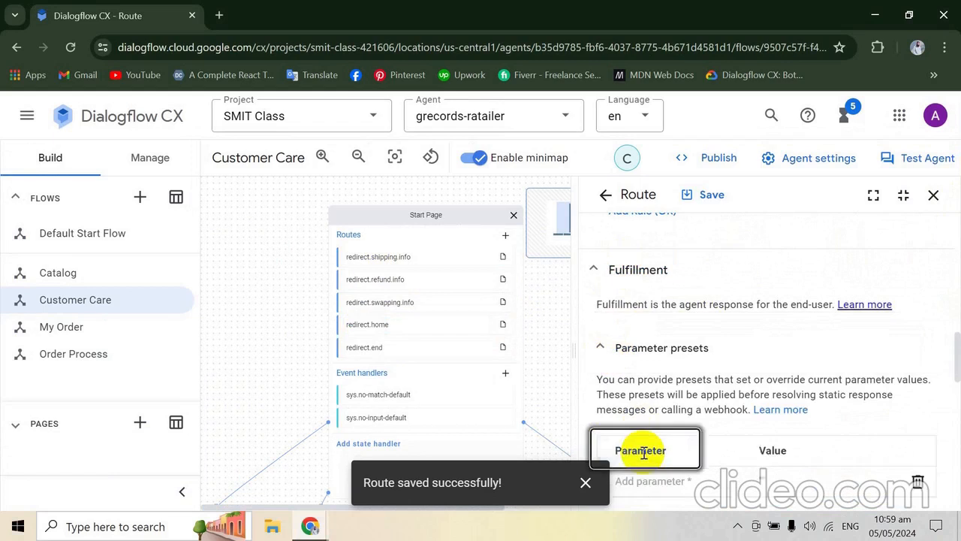
click(650, 479)
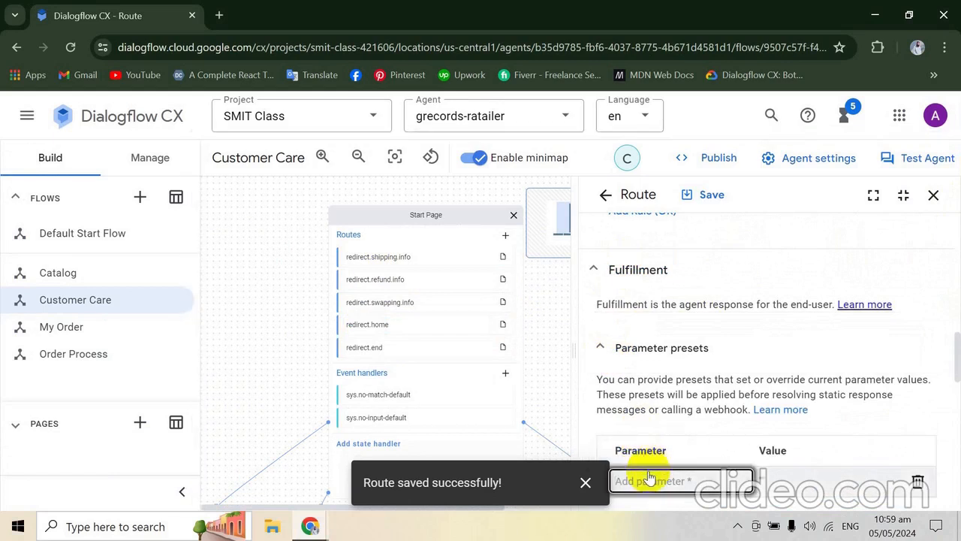
text(restart = true)
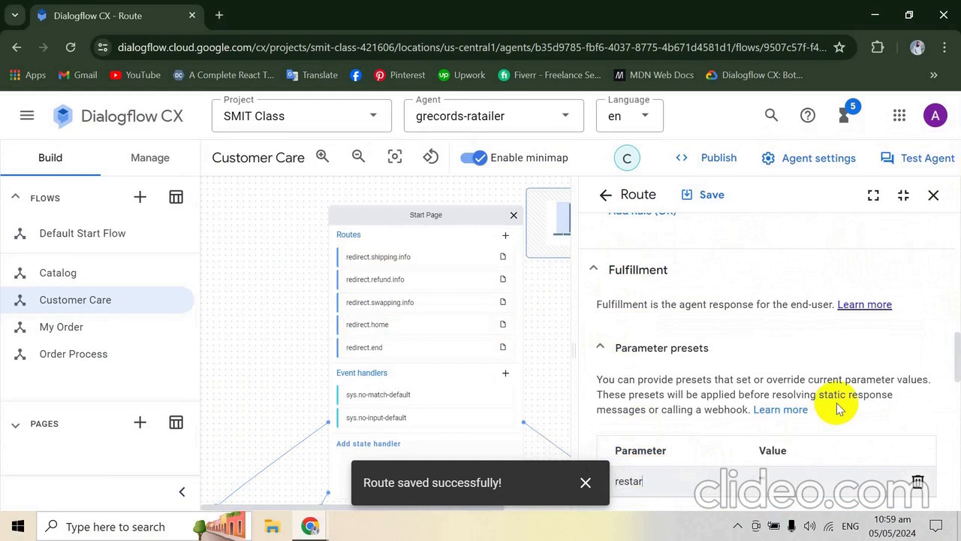
key(Tab)
text(true)
key(Return)
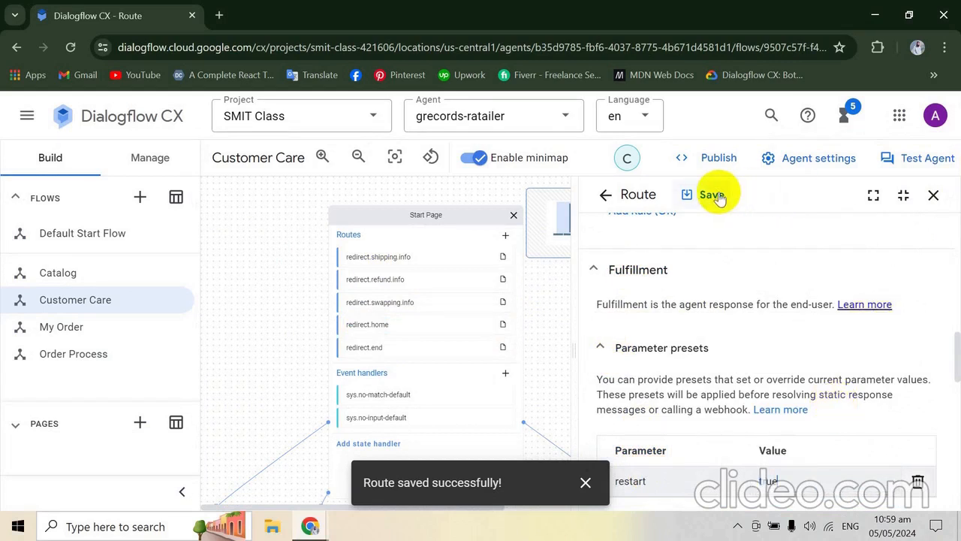
- Read the codelab's Create test cases instructions for opening the simulator and the phrases to send to the agent
key(alt+Tab)
scroll(718, 193, down, 2)
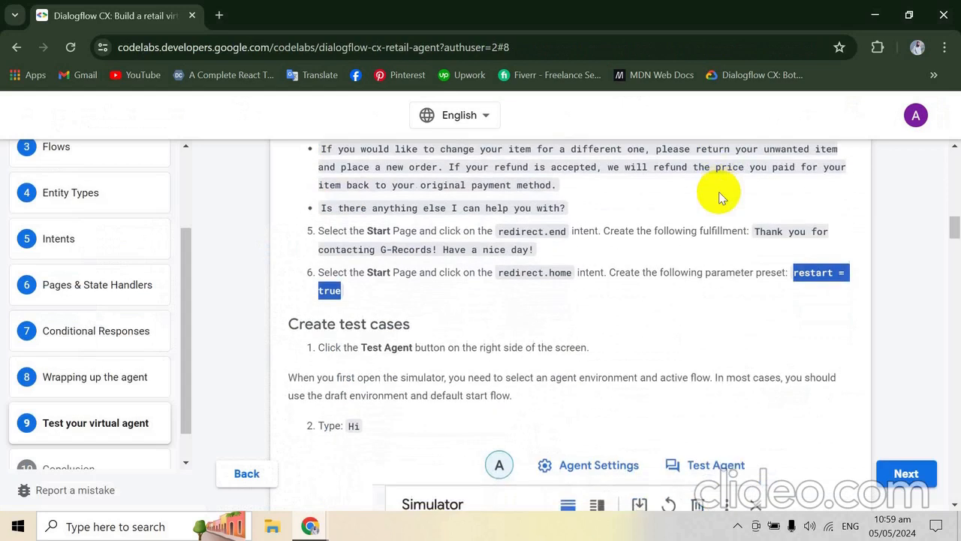
scroll(719, 191, down, 2)
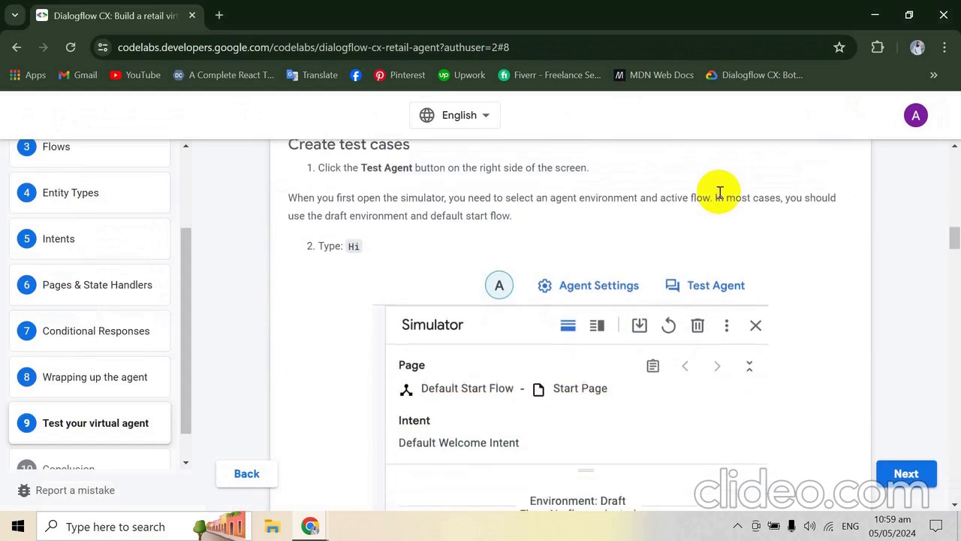
scroll(719, 193, down, 4)
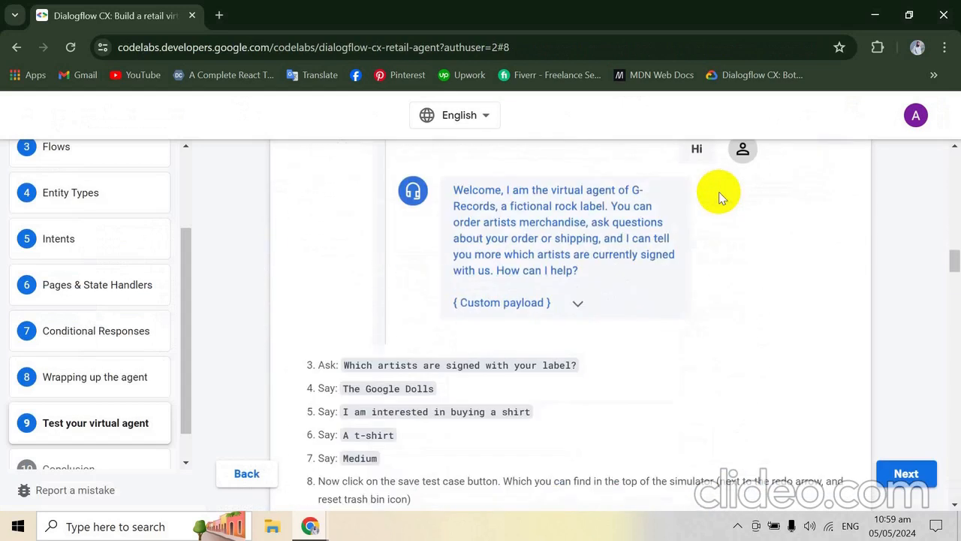
scroll(718, 191, up, 5)
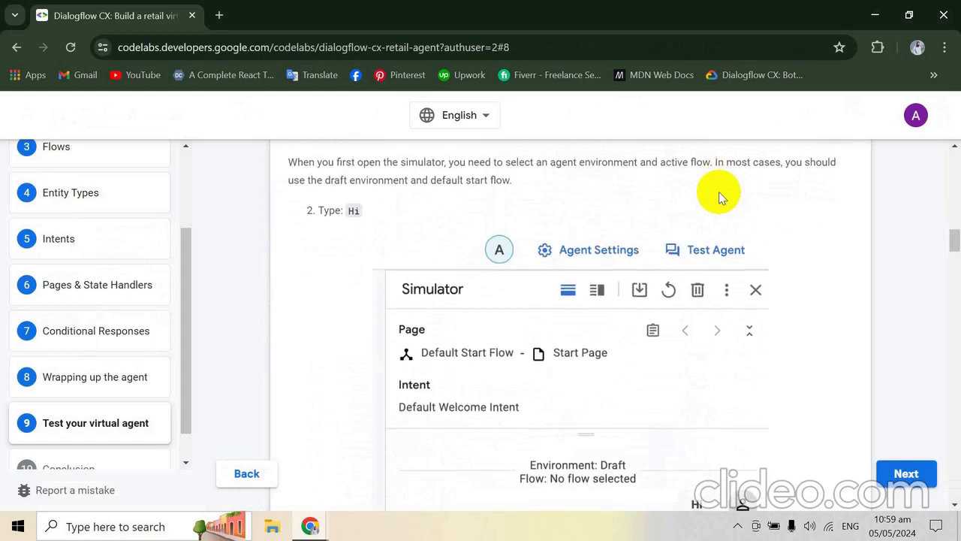
scroll(719, 192, up, 1)
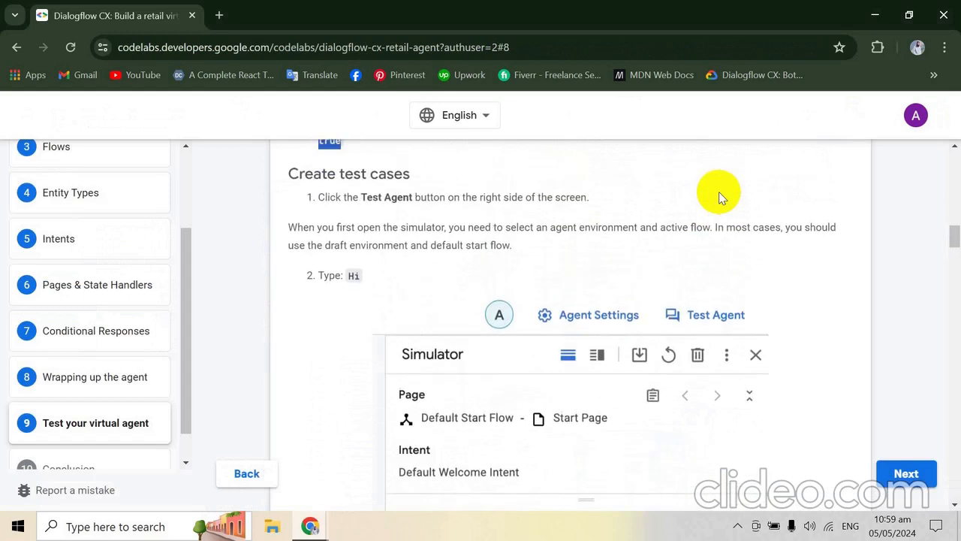
scroll(718, 191, down, 1)
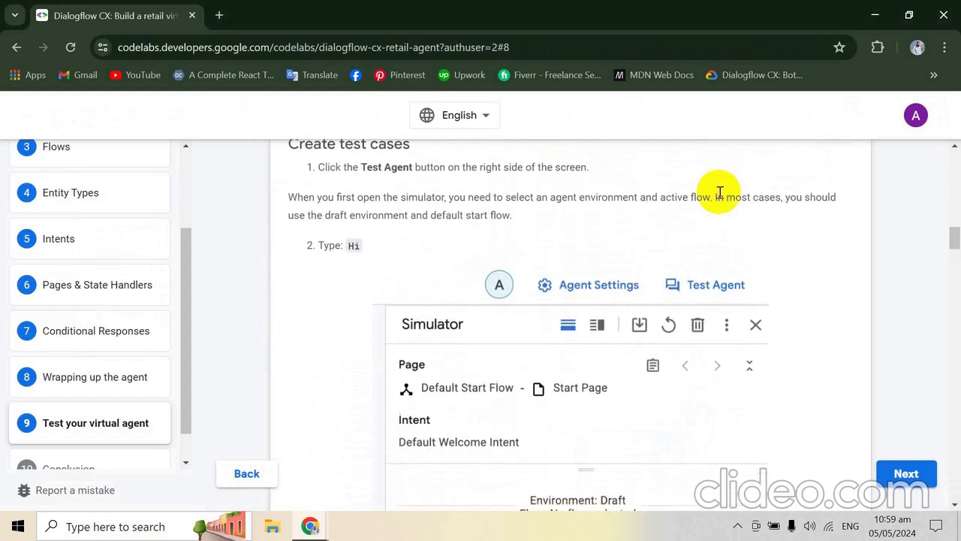
scroll(718, 191, down, 1)
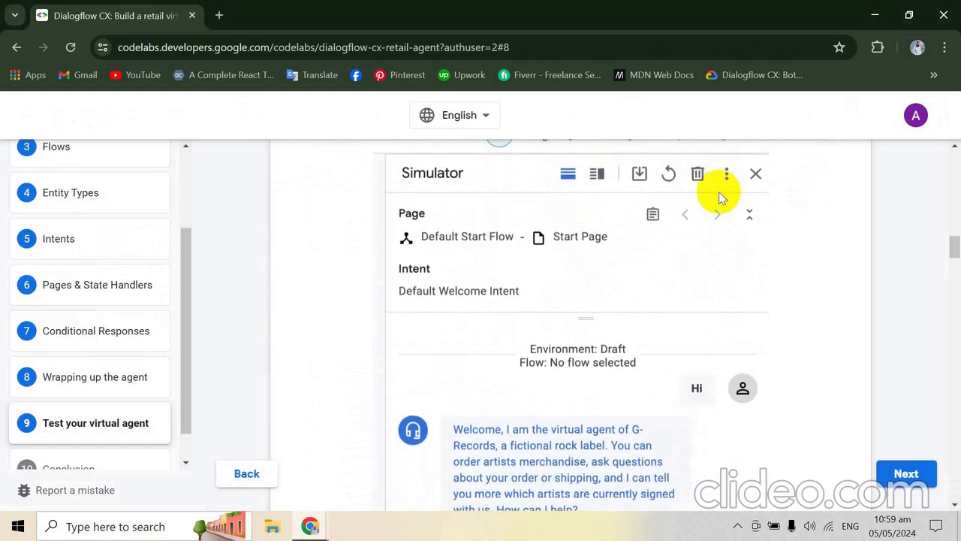
scroll(718, 192, down, 1)
scroll(719, 191, up, 1)
scroll(718, 191, up, 1)
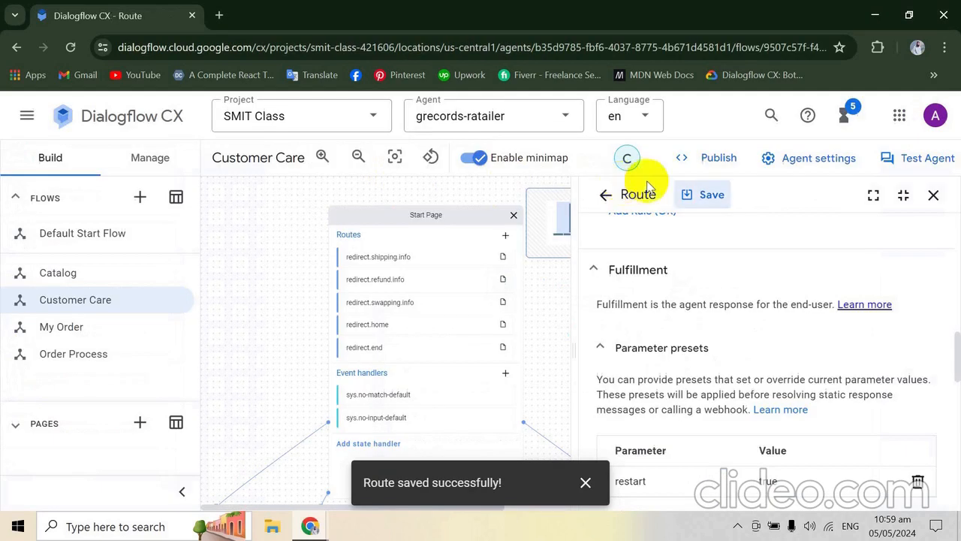
- Open the agent simulator in Dialogflow CX and send "Hi" to the agent in the Draft environment, reading its full reply
click(919, 157)
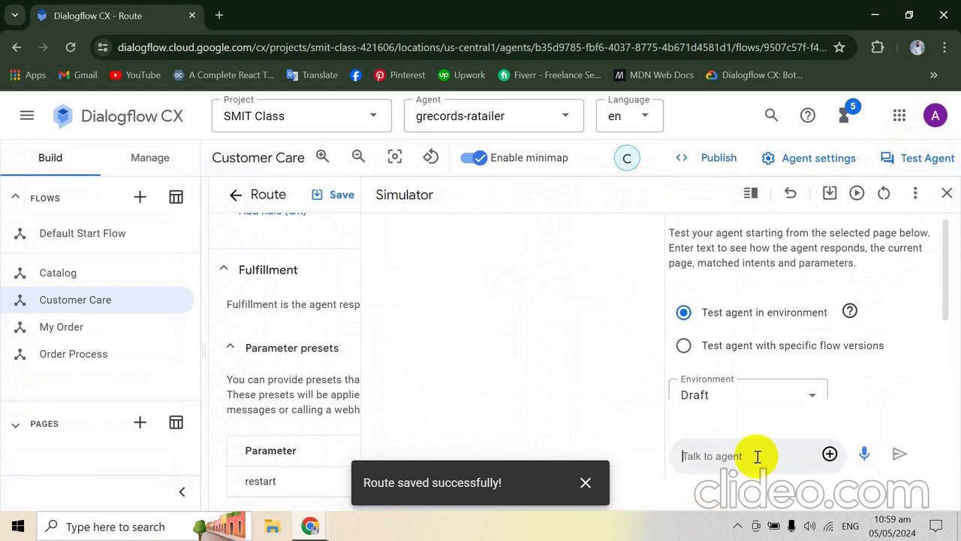
text(H)
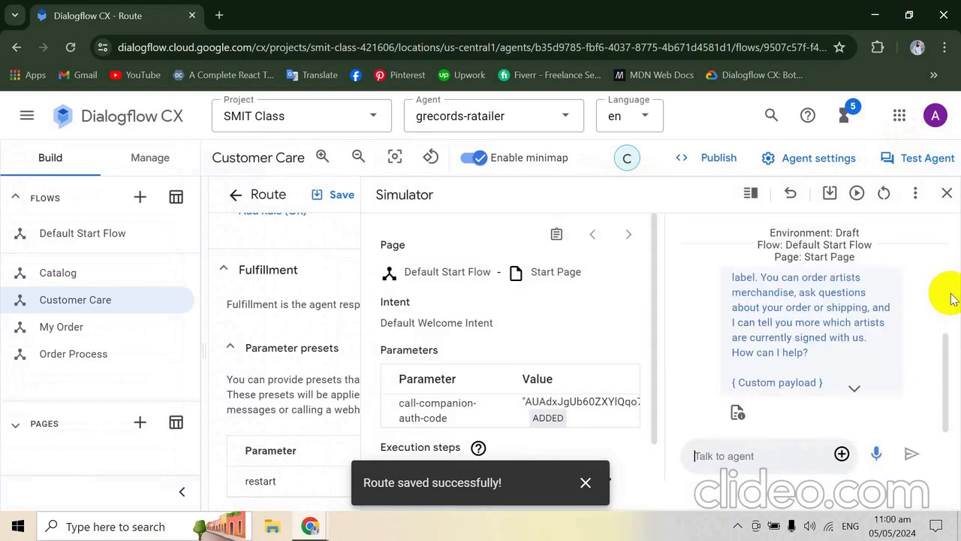
key(ctrl+minus)
key(ctrl+minus)
key(ctrl+minus)
key(ctrl+minus)
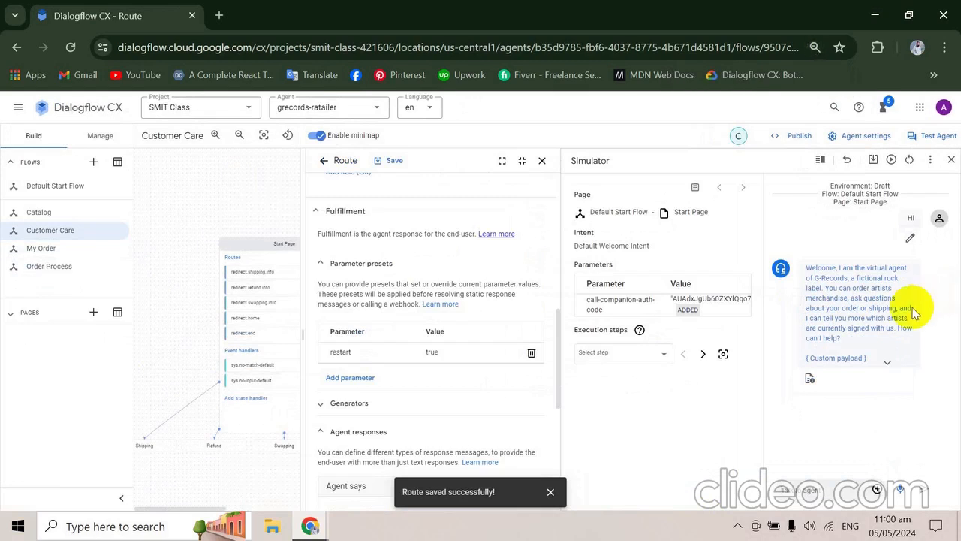
key(ctrl+plus)
key(ctrl+plus)
key(ctrl+plus)
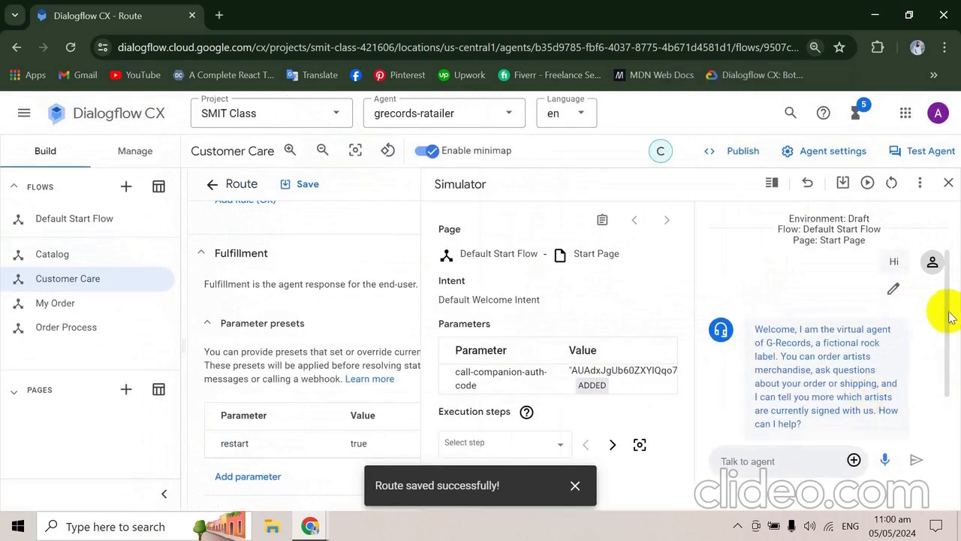
drag(944, 312, 952, 383)
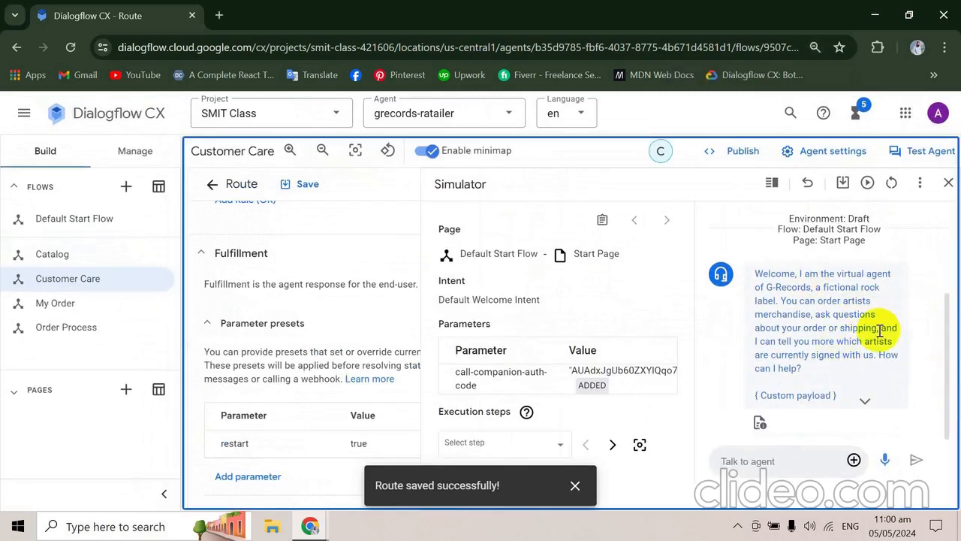
- Compare the simulator's reply to "Hi" with the expected welcome response shown in the codelab
key(alt+Tab)
scroll(838, 371, down, 5)
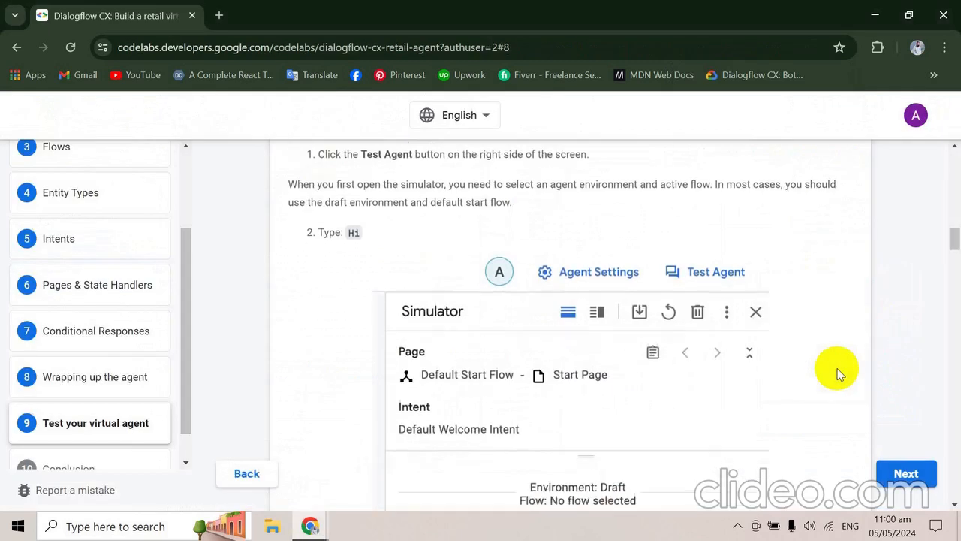
scroll(838, 371, down, 1)
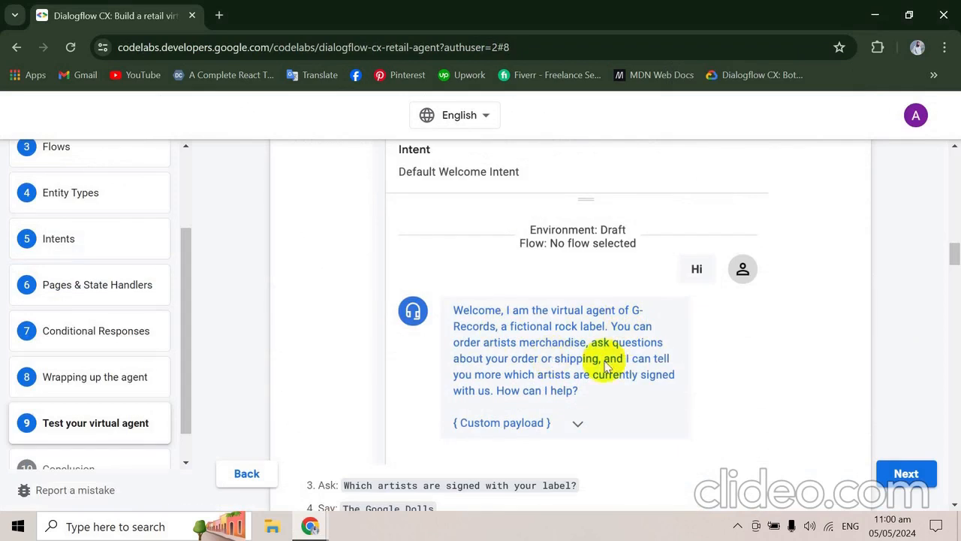
key(alt+Tab)
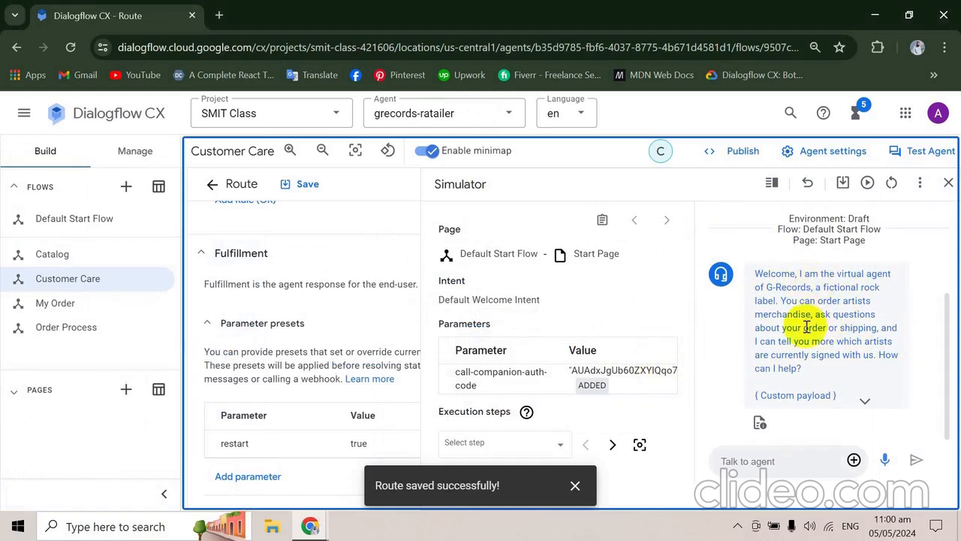
key(alt+Tab)
scroll(806, 328, down, 3)
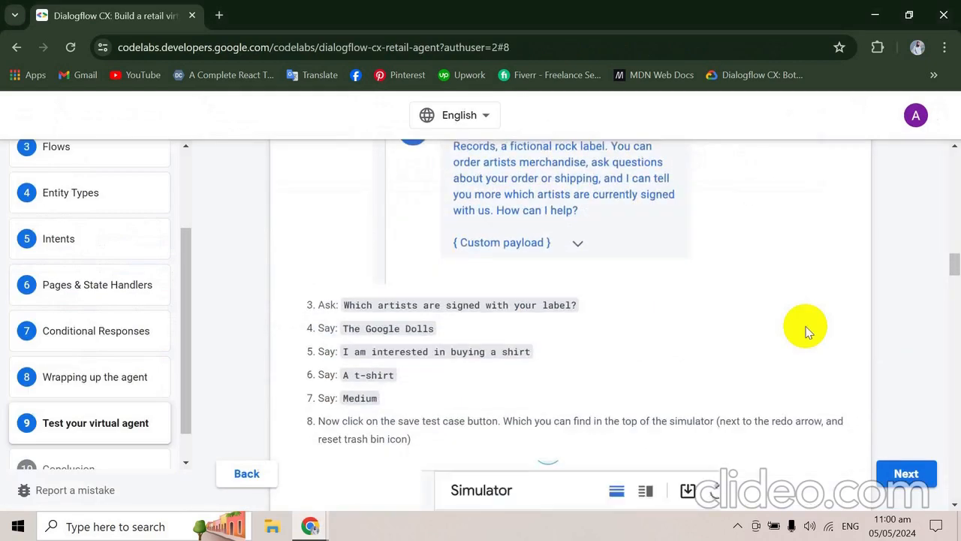
scroll(806, 329, up, 5)
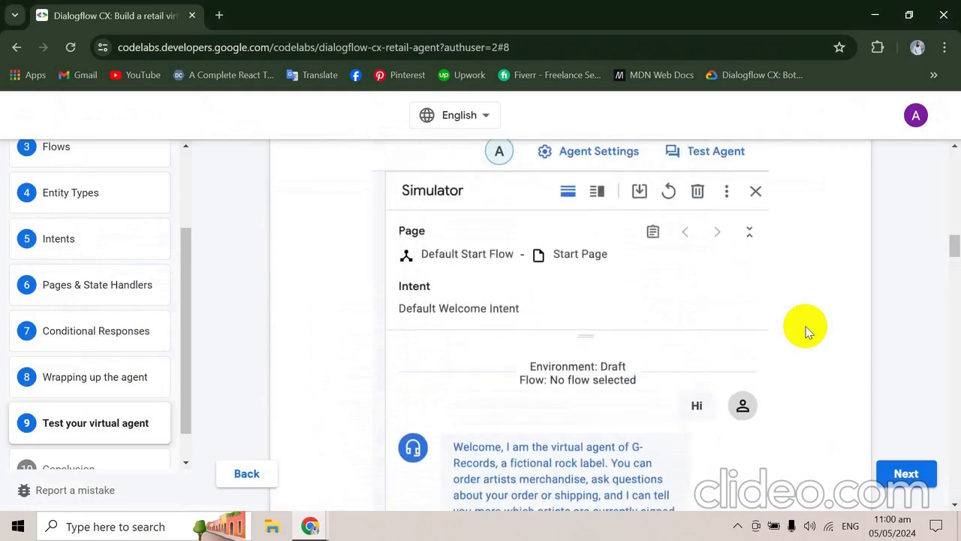
- Copy "Which artists are signed with your label?" from the codelab, send it to the agent in the simulator, and return to the codelab
scroll(805, 331, down, 4)
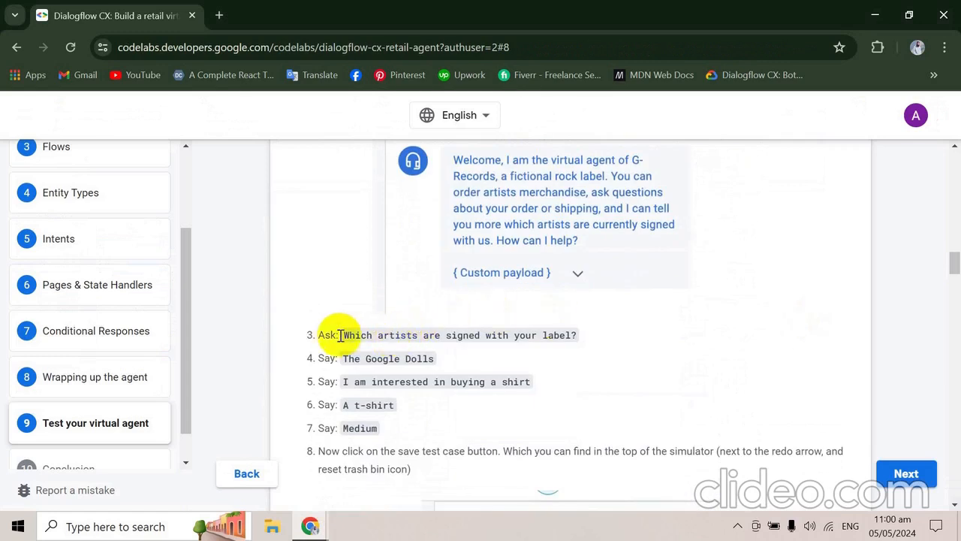
drag(343, 335, 588, 322)
key(ctrl+c)
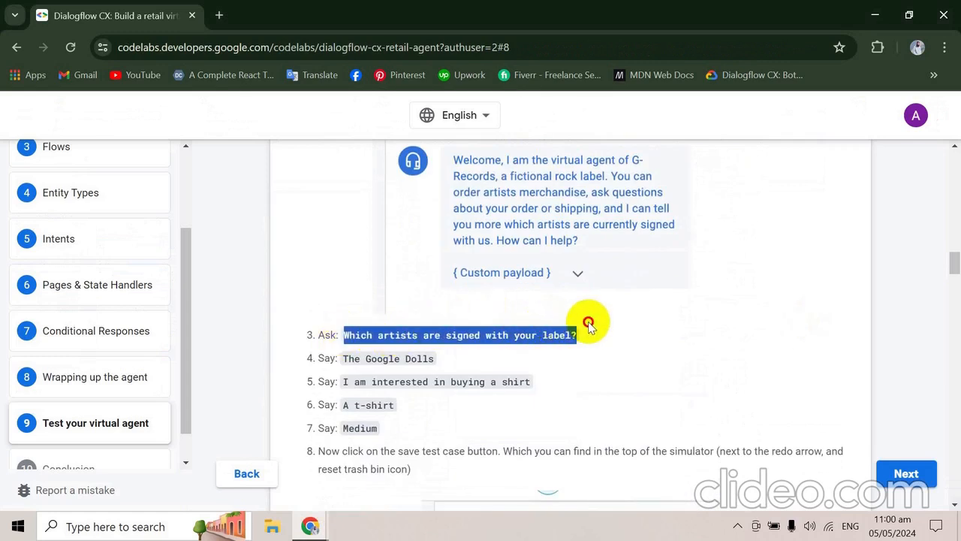
key(alt+Tab)
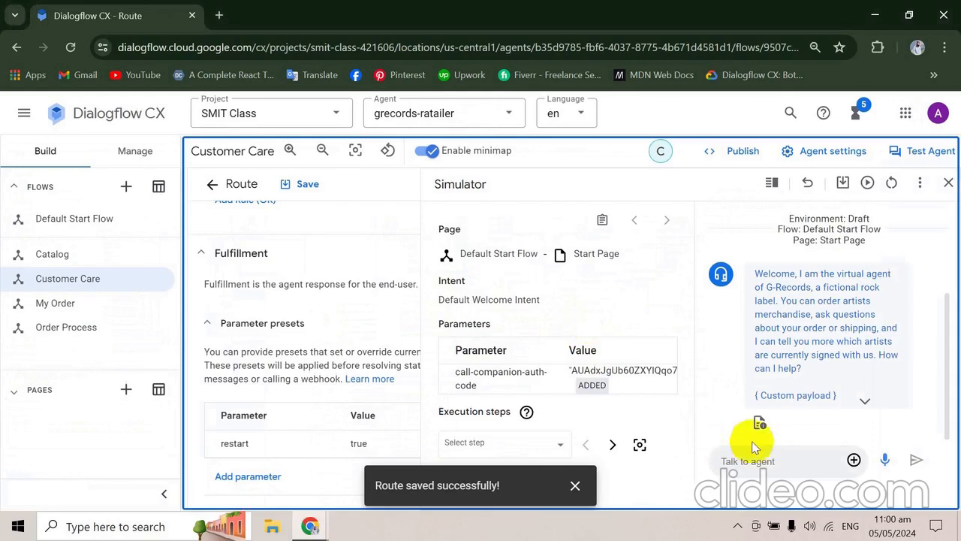
click(757, 459)
key(ctrl+v)
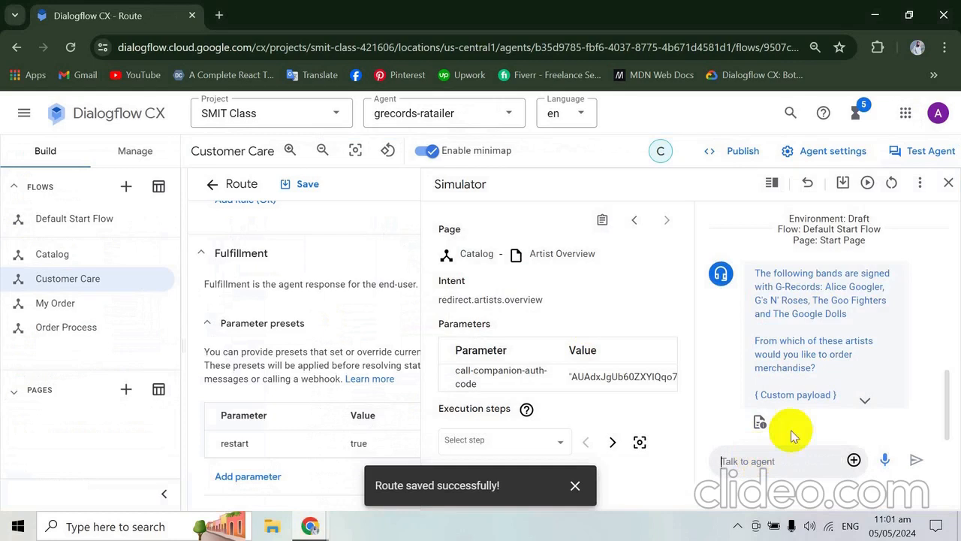
key(alt+Tab)
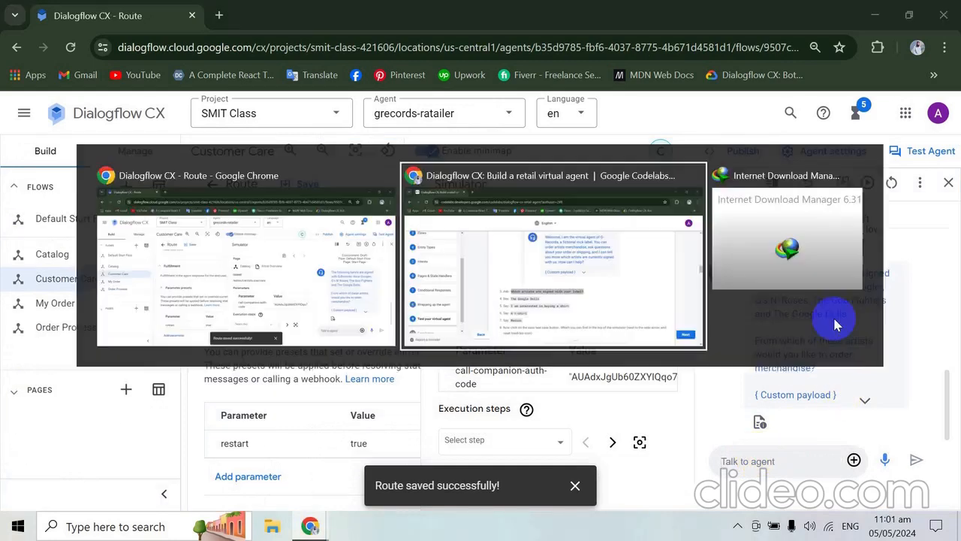
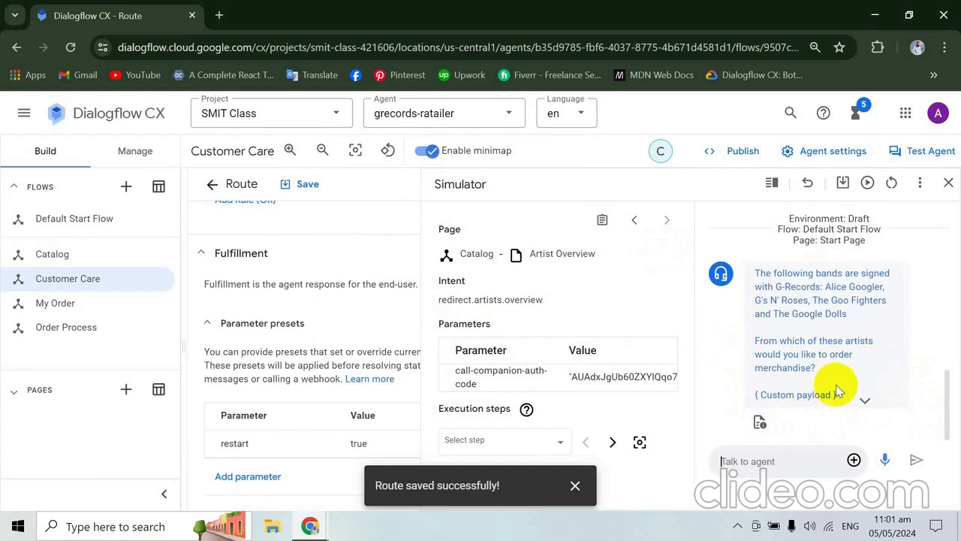
- Expand the custom payload in the agent's signed-artists reply and read through its artist options
click(863, 400)
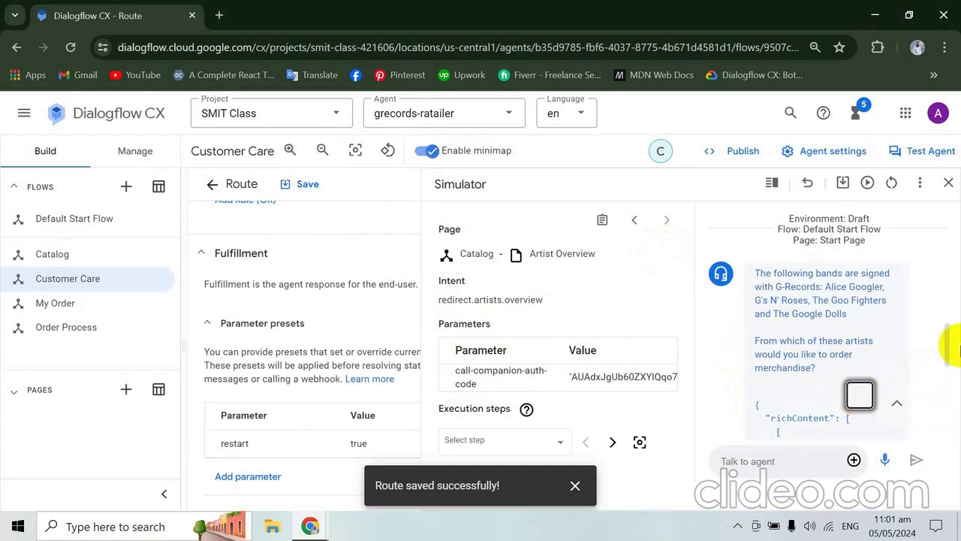
drag(948, 331, 954, 397)
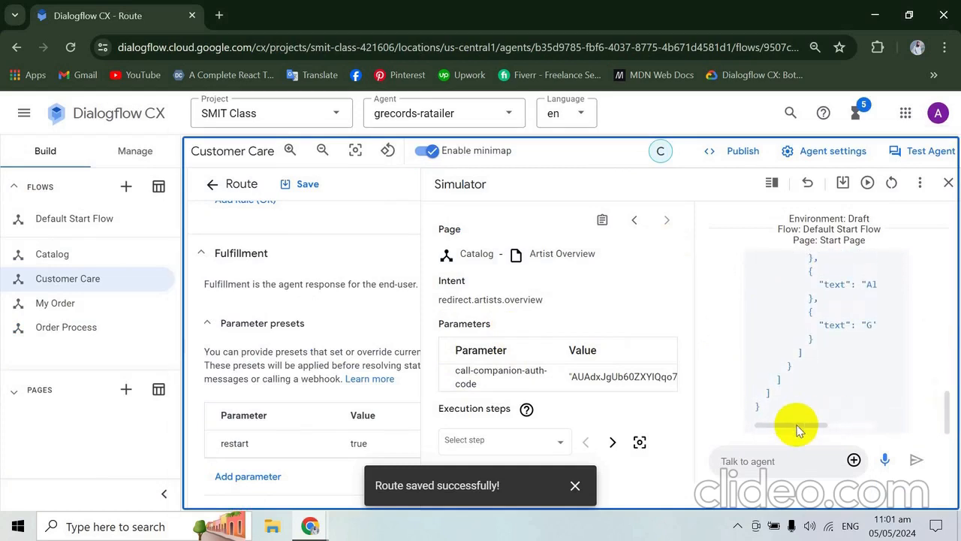
drag(797, 425, 841, 423)
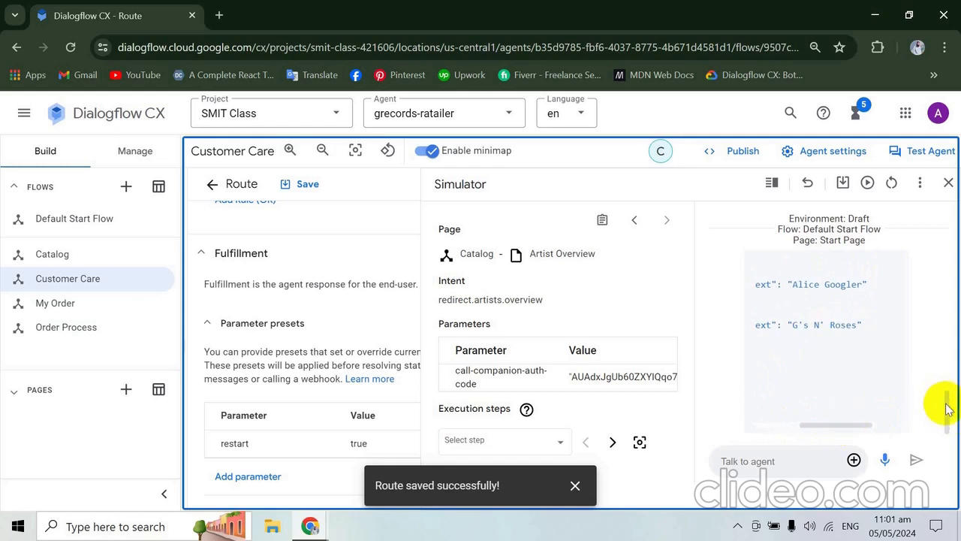
mouse_move(945, 405)
mouse_down()
mouse_move(945, 379)
mouse_move(945, 396)
mouse_up()
- Copy "The Google Dolls" from the codelab and send it to the agent in the Dialogflow CX simulator
key(alt+Tab)
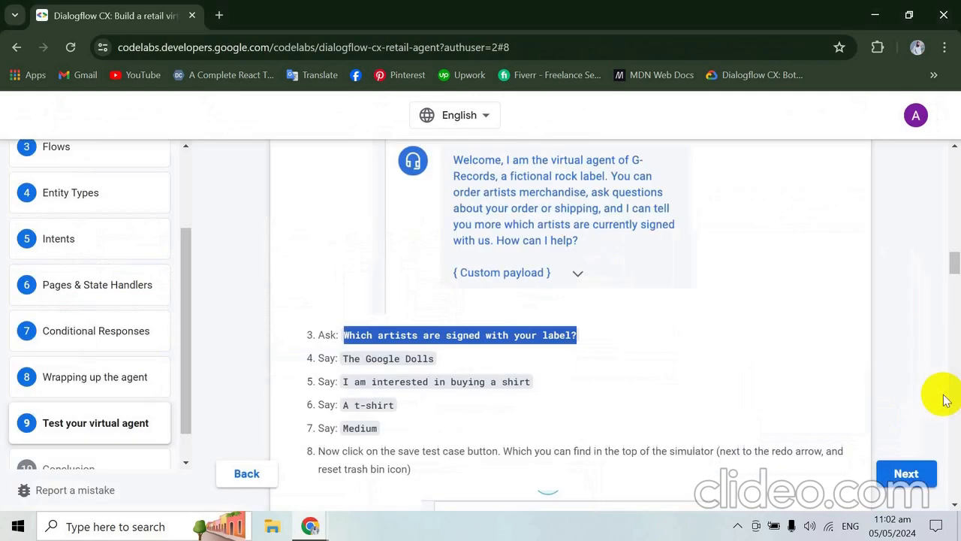
scroll(558, 367, down, 1)
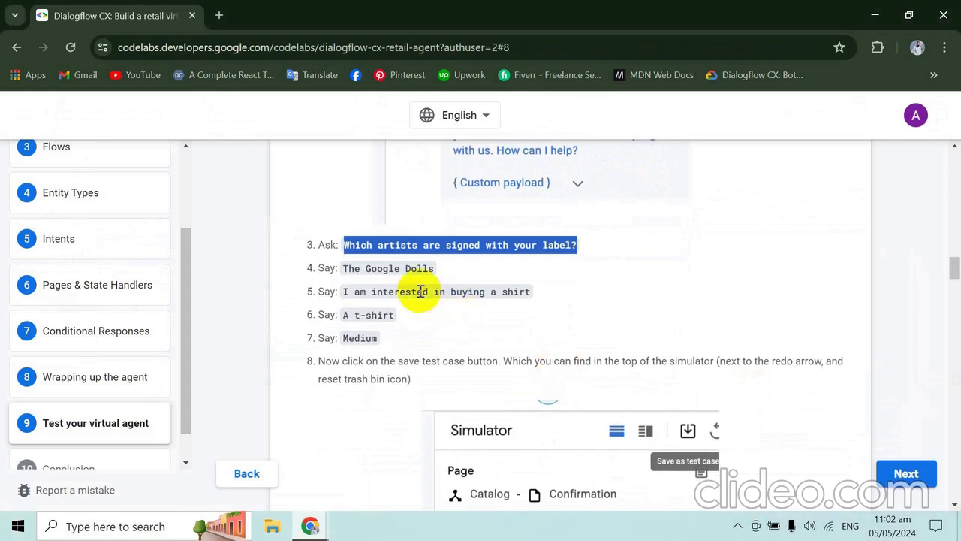
drag(346, 266, 451, 268)
key(ctrl+c)
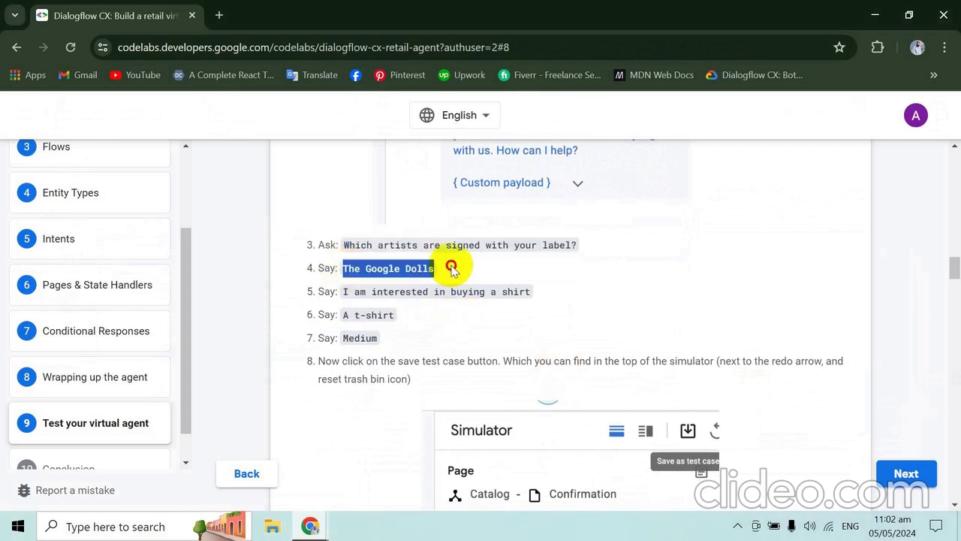
key(alt+Tab)
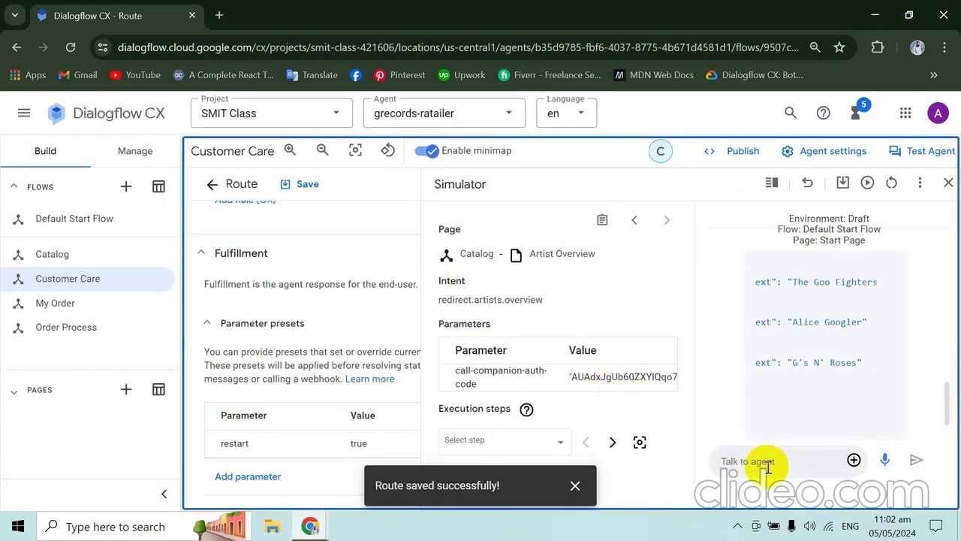
click(767, 463)
key(ctrl+v)
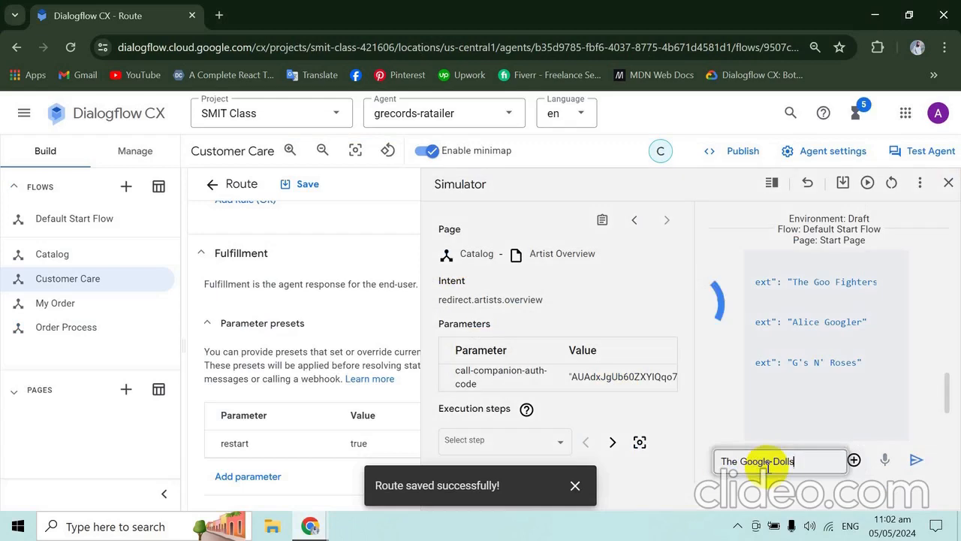
key(Return)
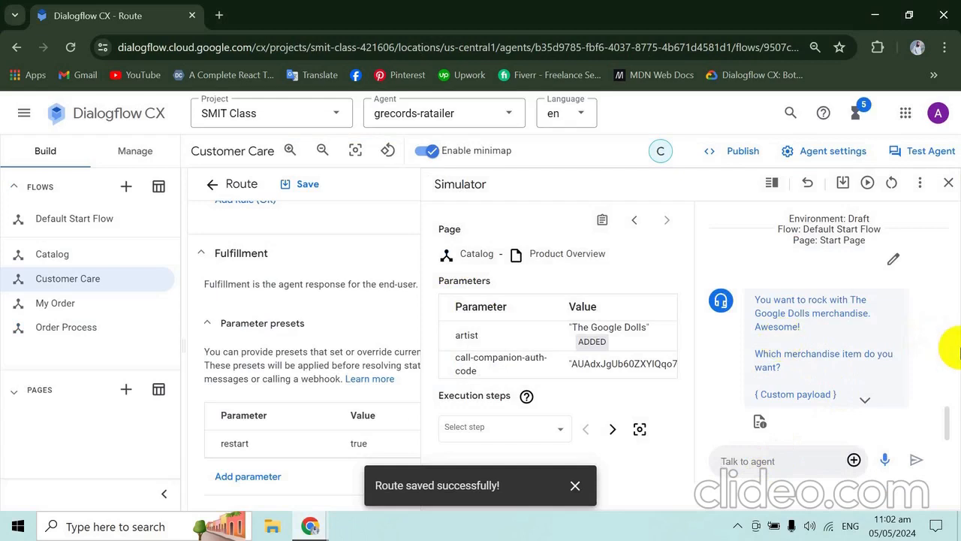
- Expand the custom payload in the Google Dolls merchandise reply and read its item options
click(864, 400)
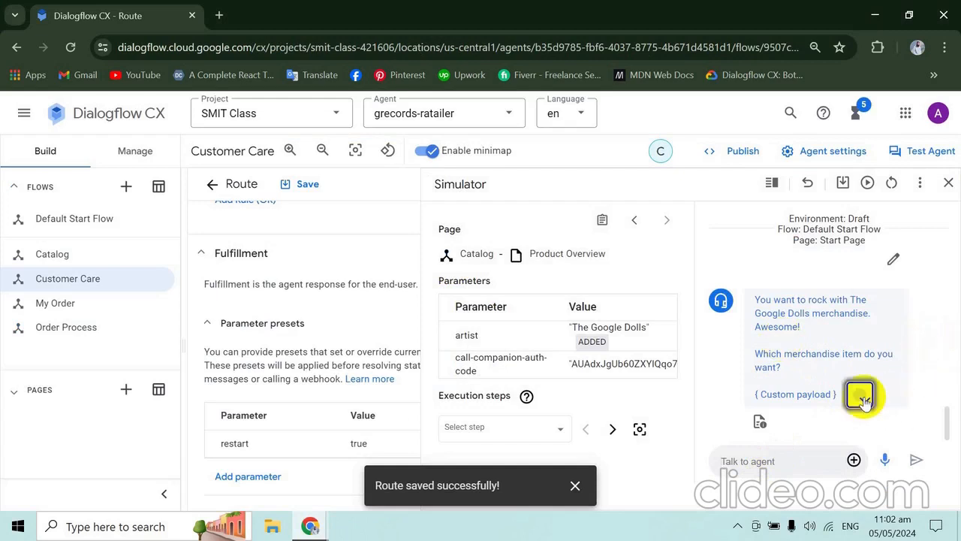
scroll(864, 401, down, 2)
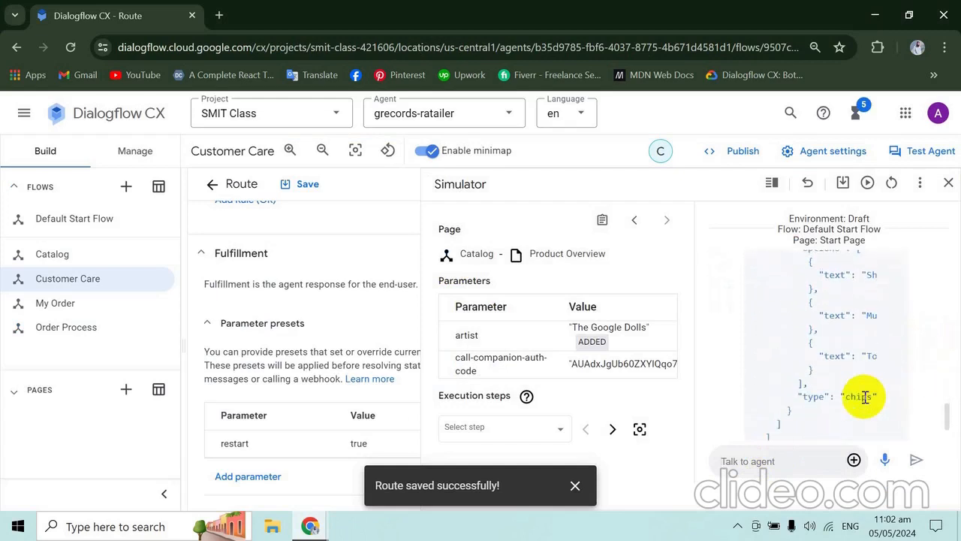
scroll(880, 438, down, 1)
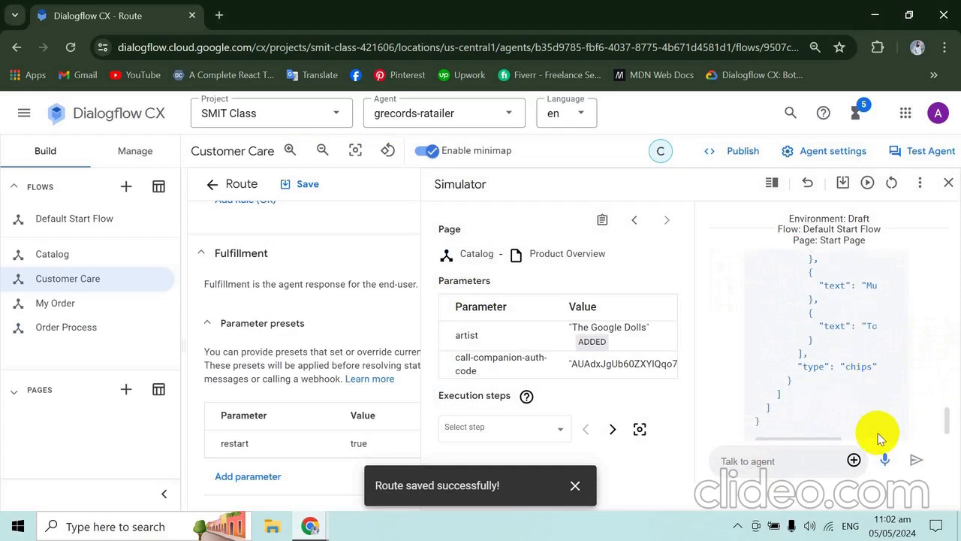
drag(811, 410, 854, 405)
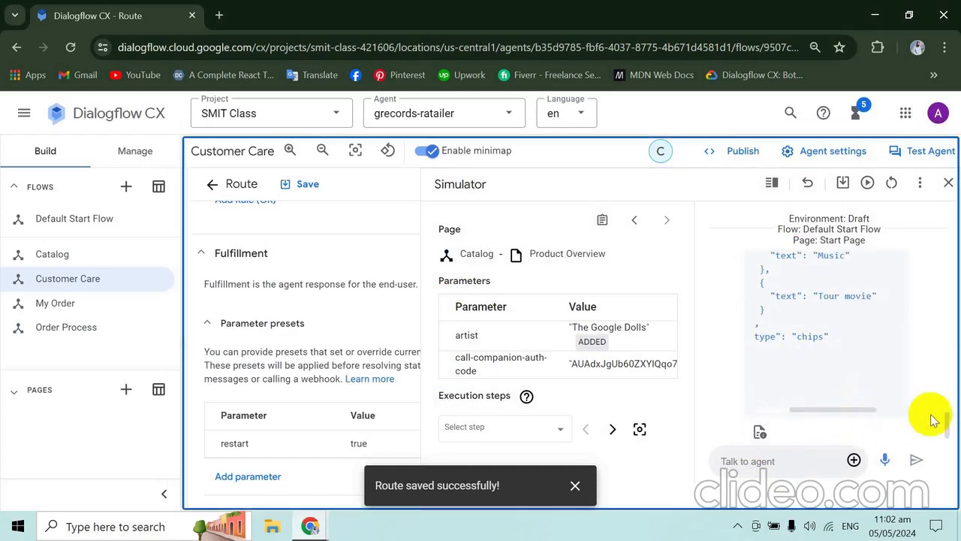
mouse_move(948, 418)
mouse_down()
mouse_move(949, 406)
mouse_move(948, 414)
mouse_up()
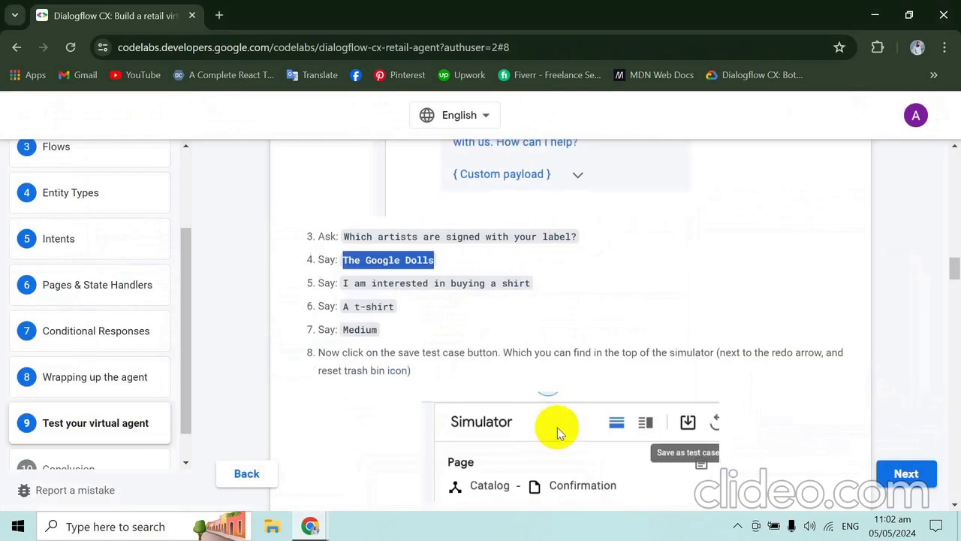
- Copy "I am interested in buying a shirt" from the codelab and send it to the agent in the simulator
scroll(557, 428, down, 1)
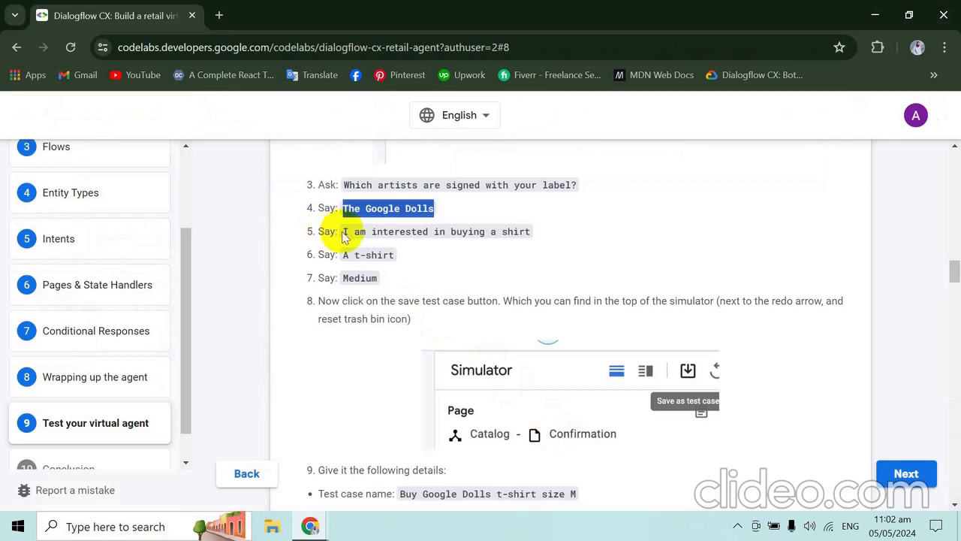
drag(342, 232, 530, 225)
key(ctrl+c)
key(alt+Tab)
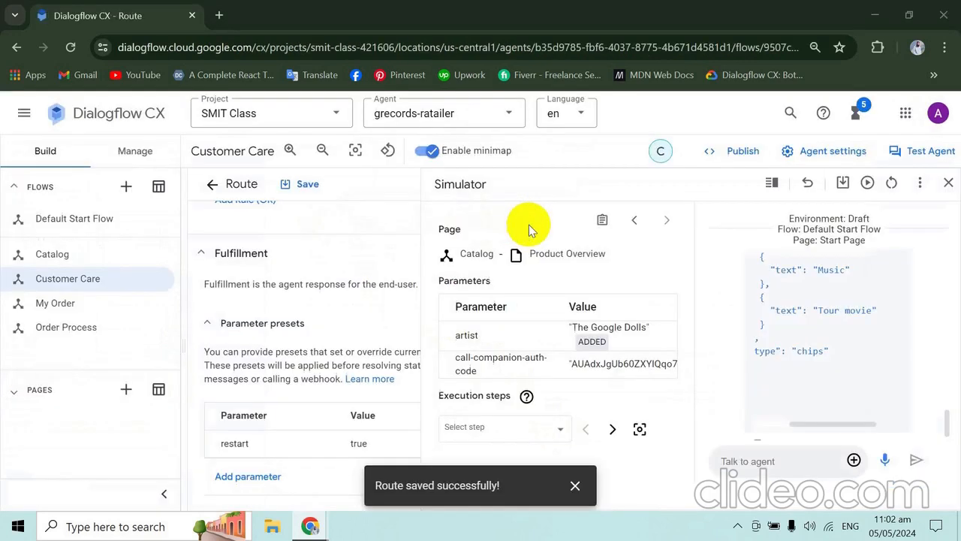
click(796, 461)
key(ctrl+v)
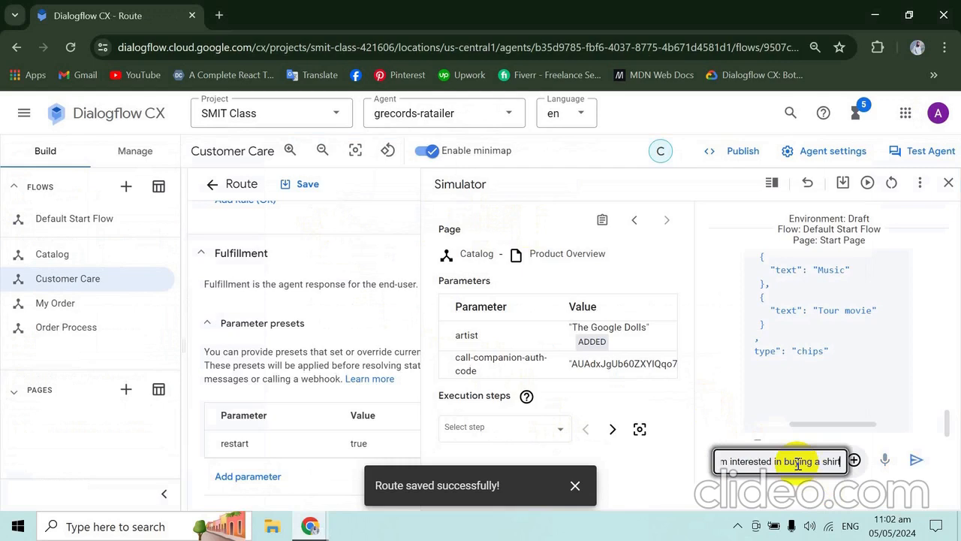
key(Return)
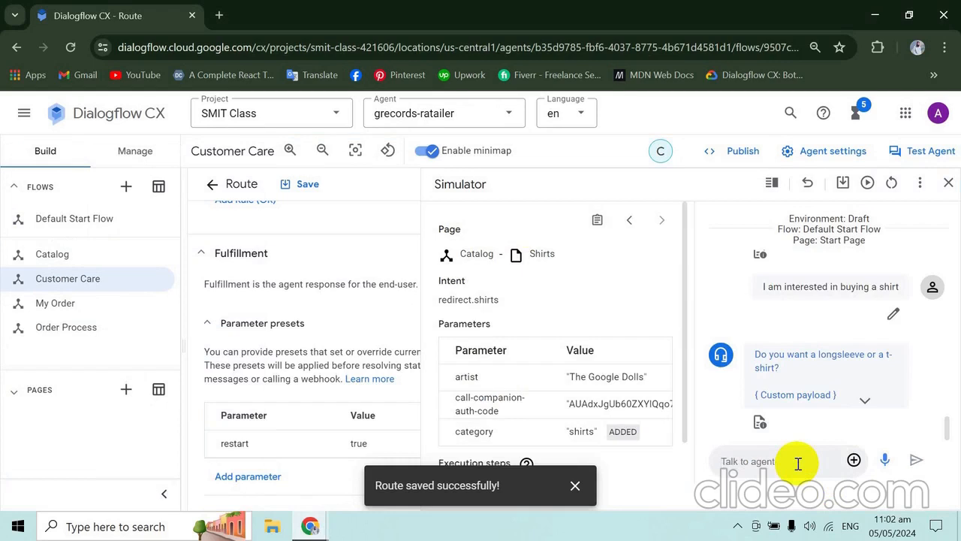
key(alt+Tab)
scroll(798, 463, down, 1)
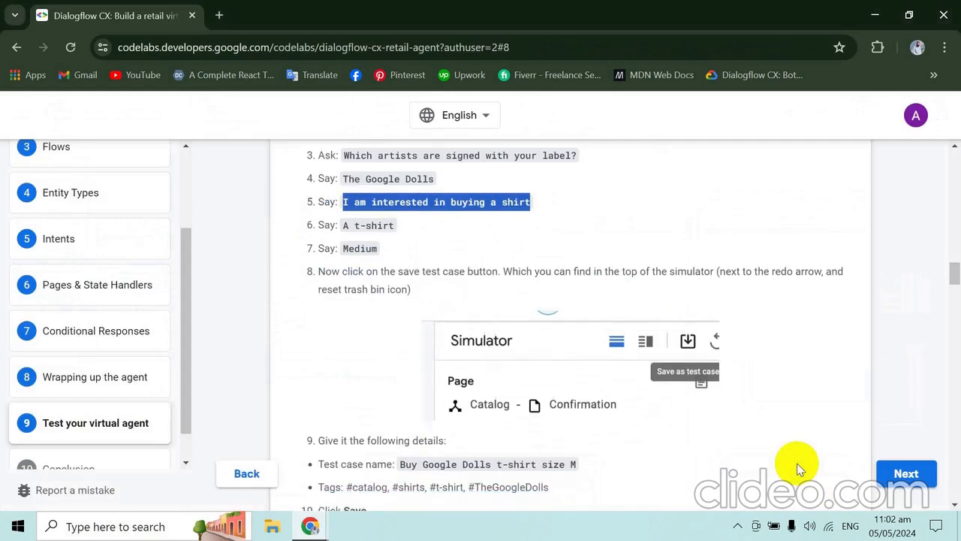
key(alt+Tab)
text(a)
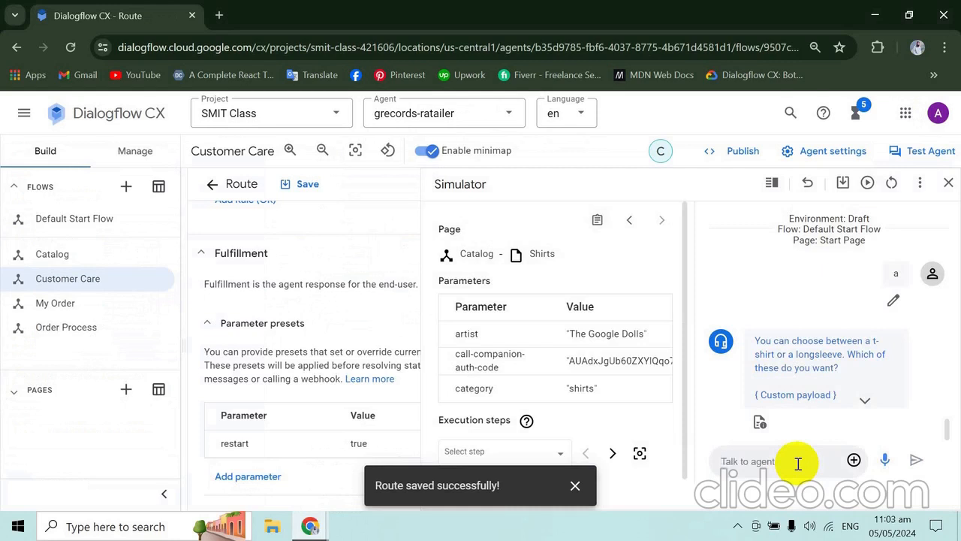
click(798, 463)
text(a)
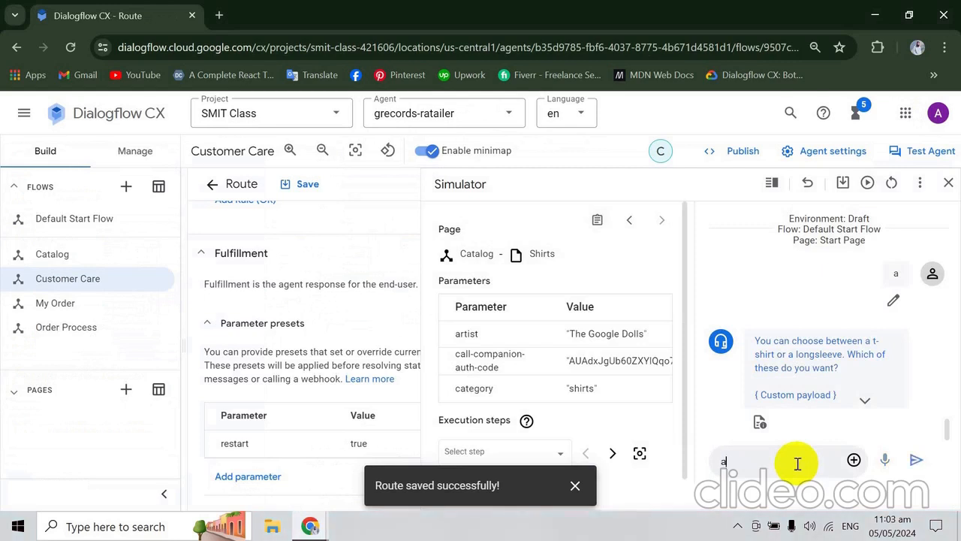
key(BackSpace)
- Send "A t-shirt" to the agent in the simulator as the shirt choice
click(798, 463)
text(a)
key(BackSpace)
text(a)
key(BackSpace)
text(A t-shirt)
key(Return)
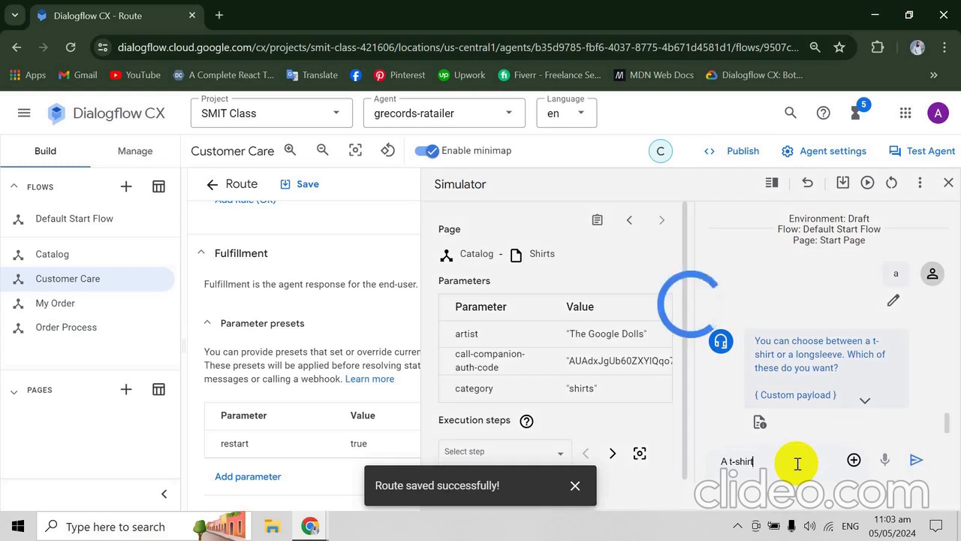
- Check the codelab's next instructions, reset the simulator conversation, and send "Hi" followed by "Alice googler" to the agent
key(alt+Tab)
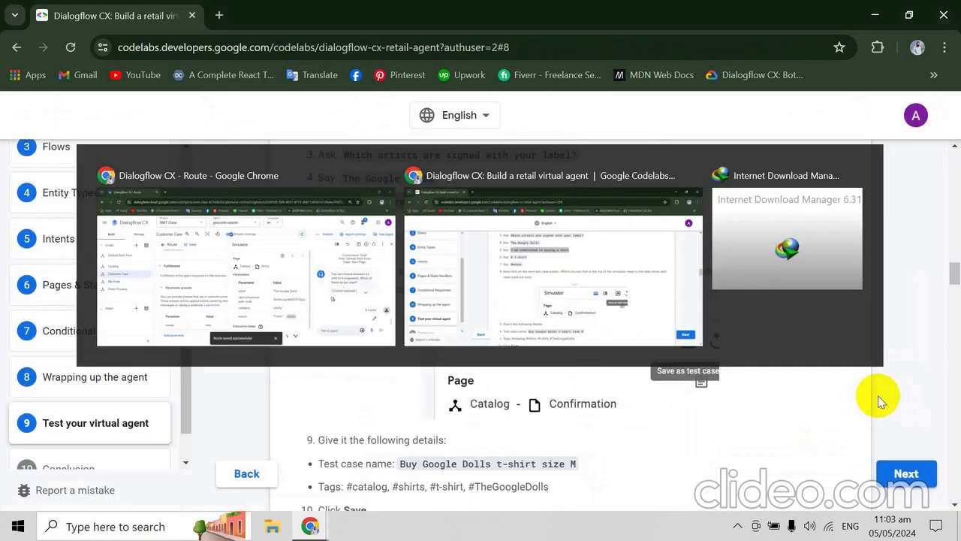
scroll(880, 402, down, 2)
key(alt+Tab)
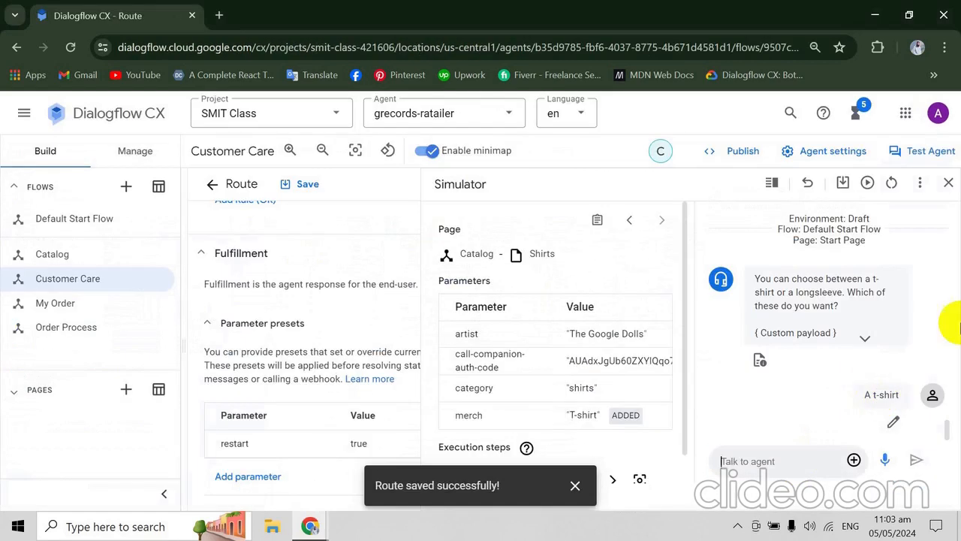
click(892, 182)
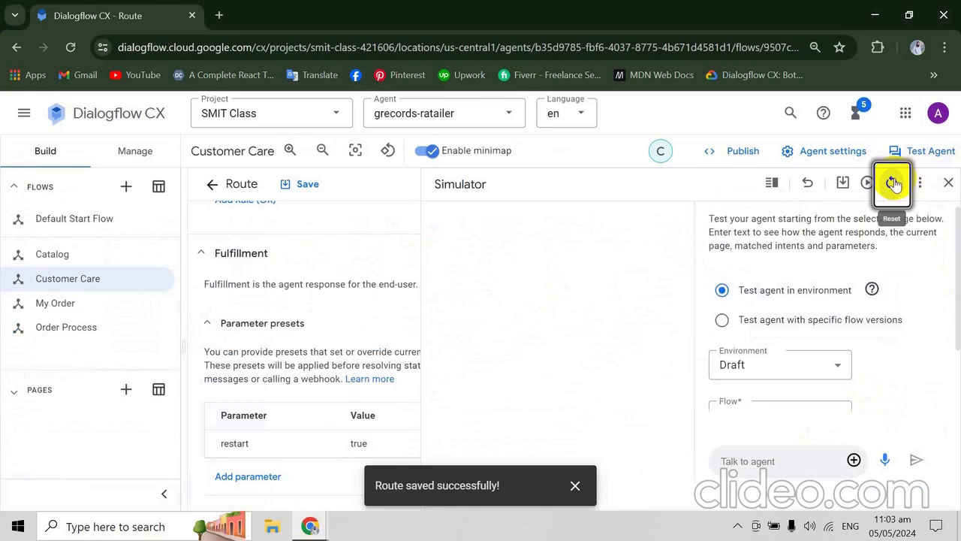
click(798, 464)
text(Hi)
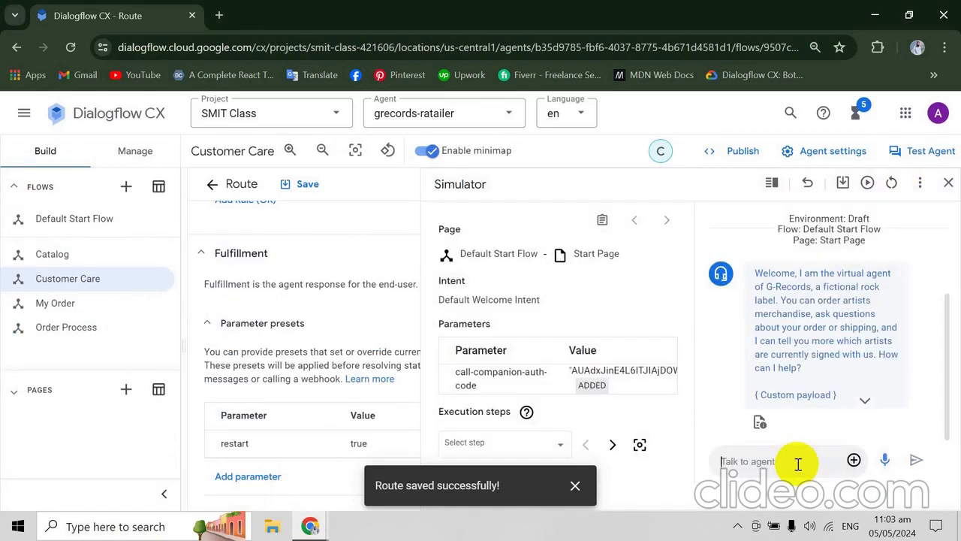
text(Alice googler)
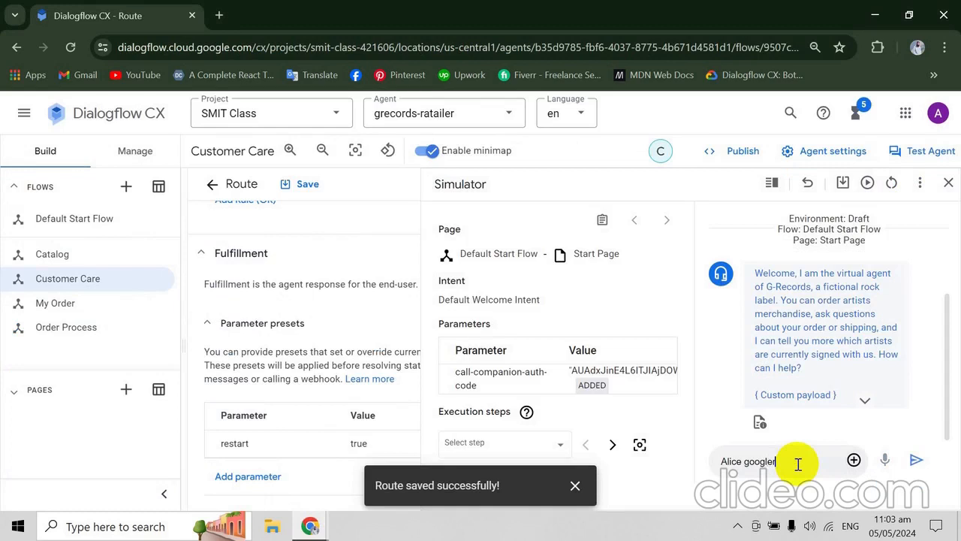
key(Return)
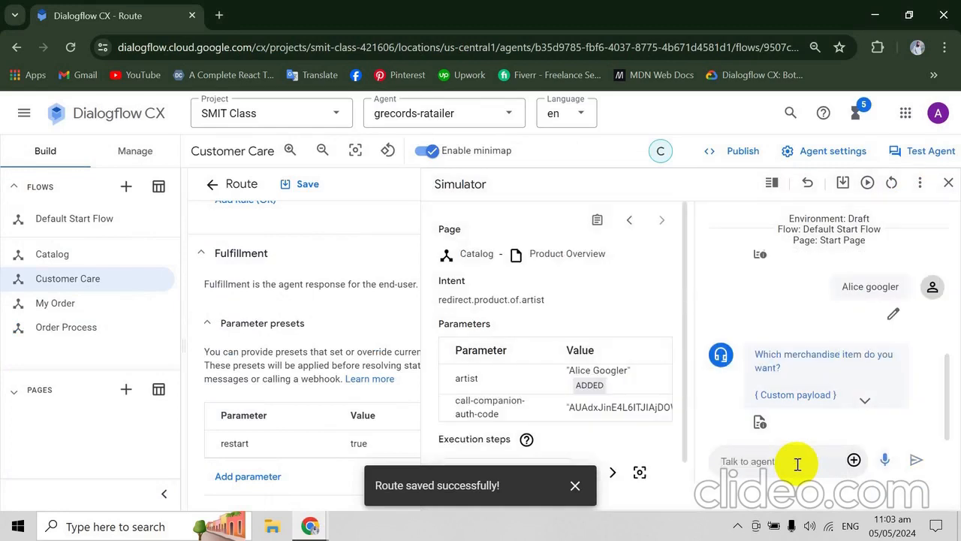
key(alt+Tab)
key(alt+Tab)
text(Shir)
key(BackSpace)
key(BackSpace)
key(BackSpace)
key(BackSpace)
- View the options in the merchandise reply's custom payload and send "Shirts" to the agent
click(861, 398)
drag(947, 347, 944, 412)
key(alt+Tab)
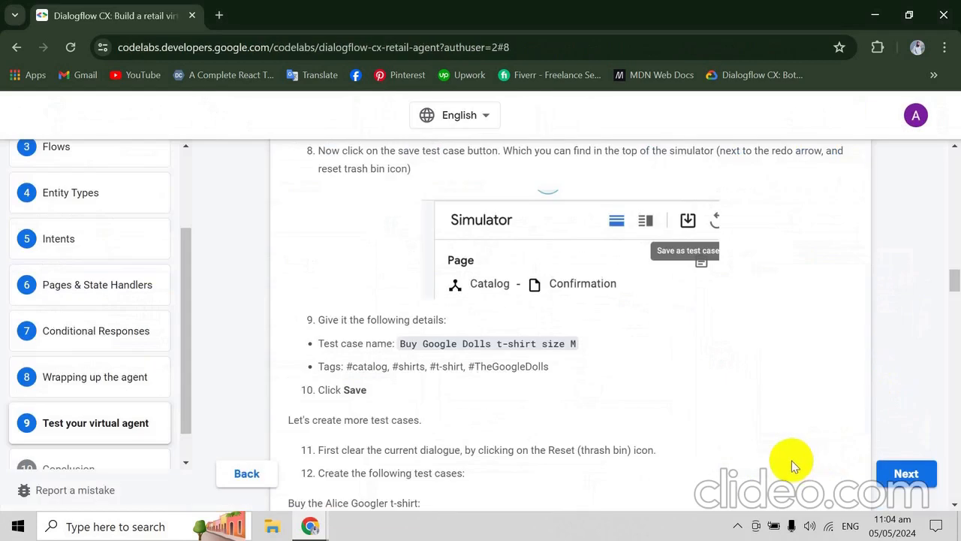
key(alt+Tab)
click(765, 462)
text(Shirts)
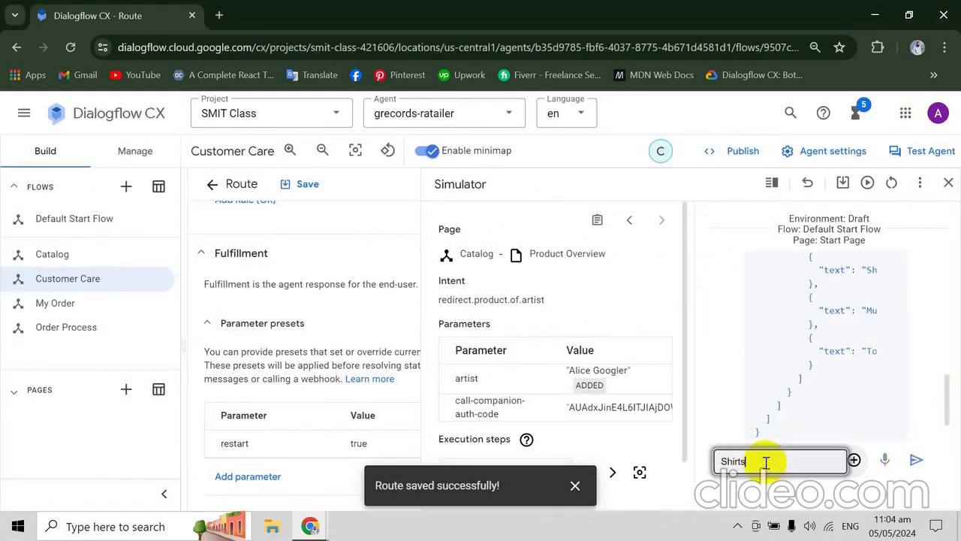
key(Return)
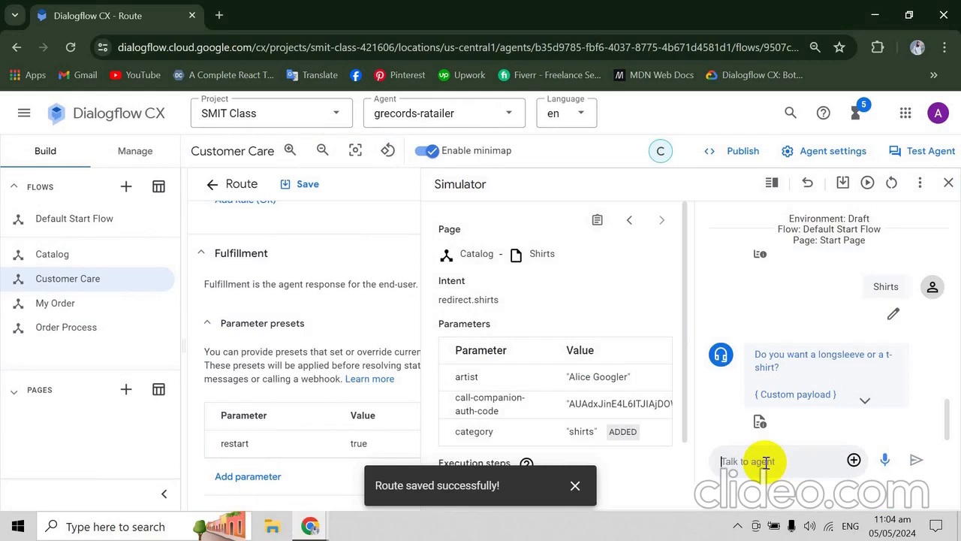
- View the shirt options in the reply's custom payload and send "T-shirt" to the agent in the simulator
text(A)
click(864, 398)
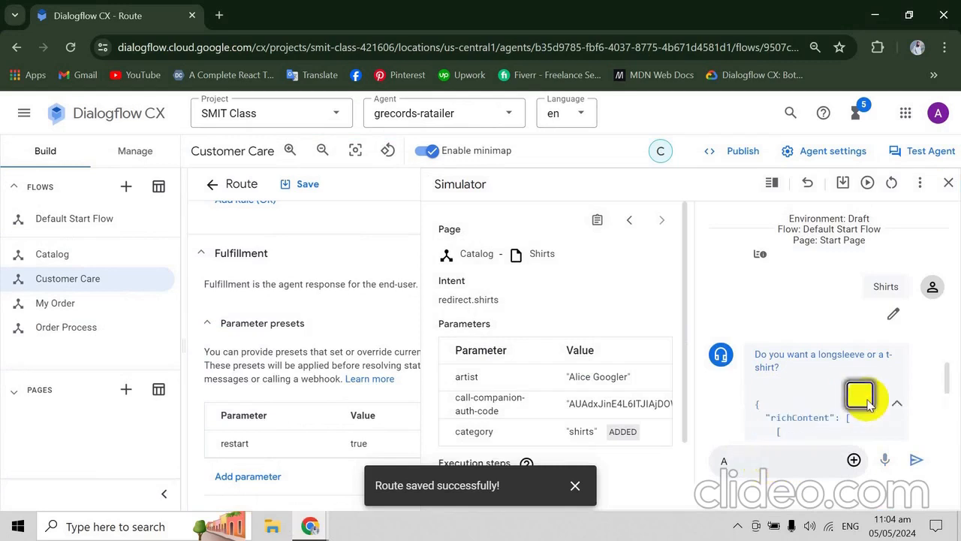
drag(946, 386, 950, 413)
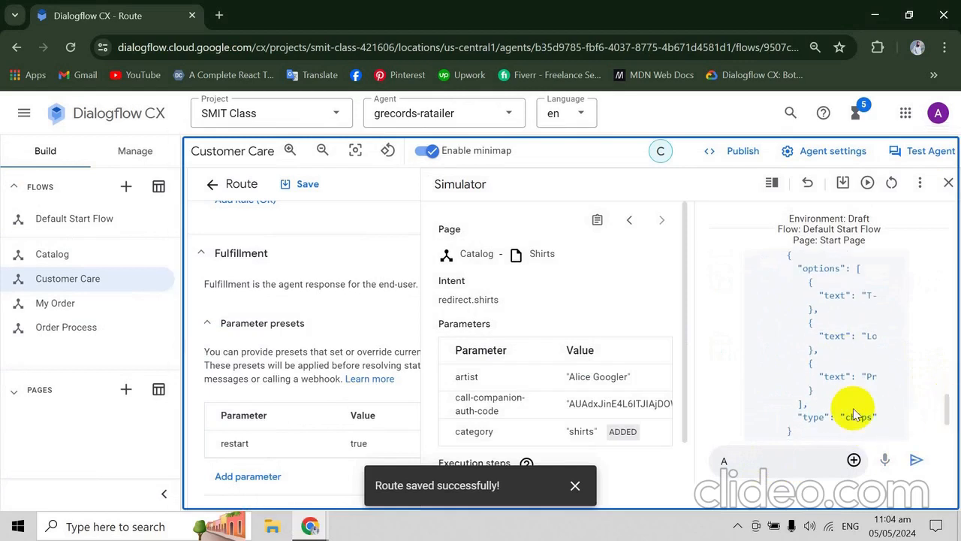
click(791, 456)
text(T)
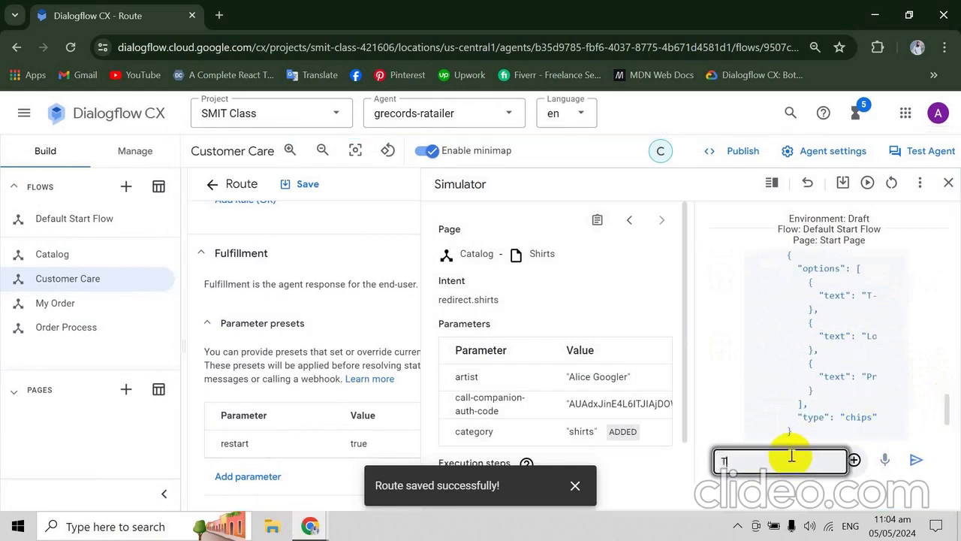
text(-shir)
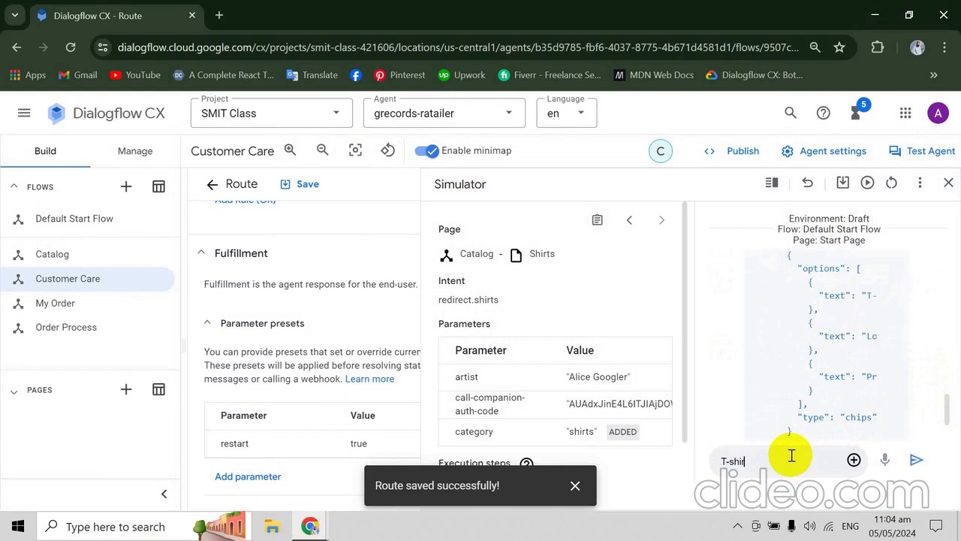
text(t)
key(Return)
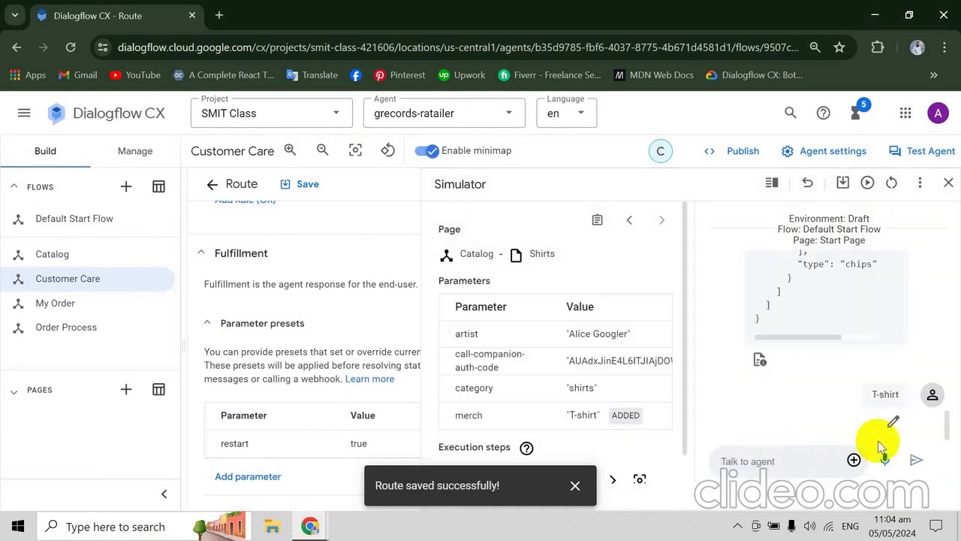
- Check the codelab's conversation script for the messages around the shirt choice and return to the simulator
key(alt+Tab)
scroll(881, 446, down, 1)
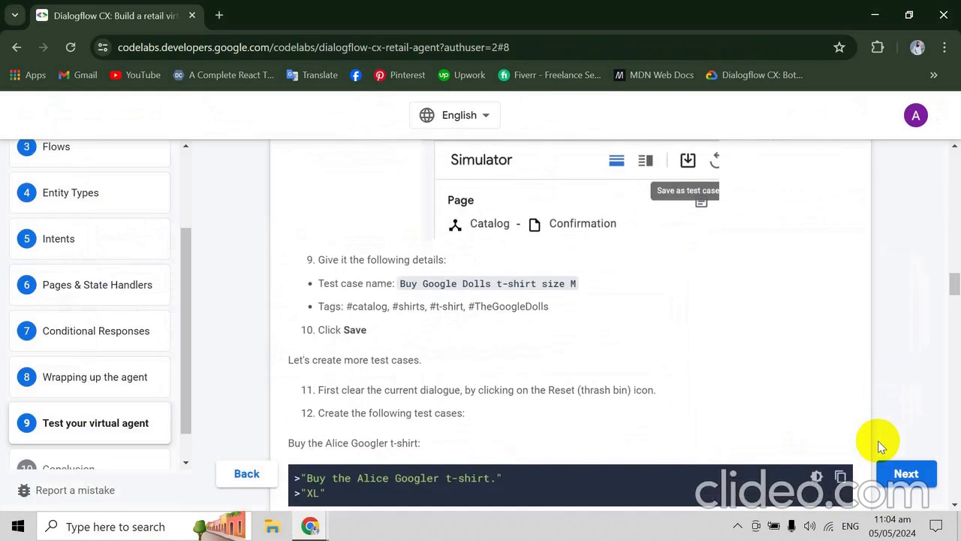
scroll(882, 446, up, 5)
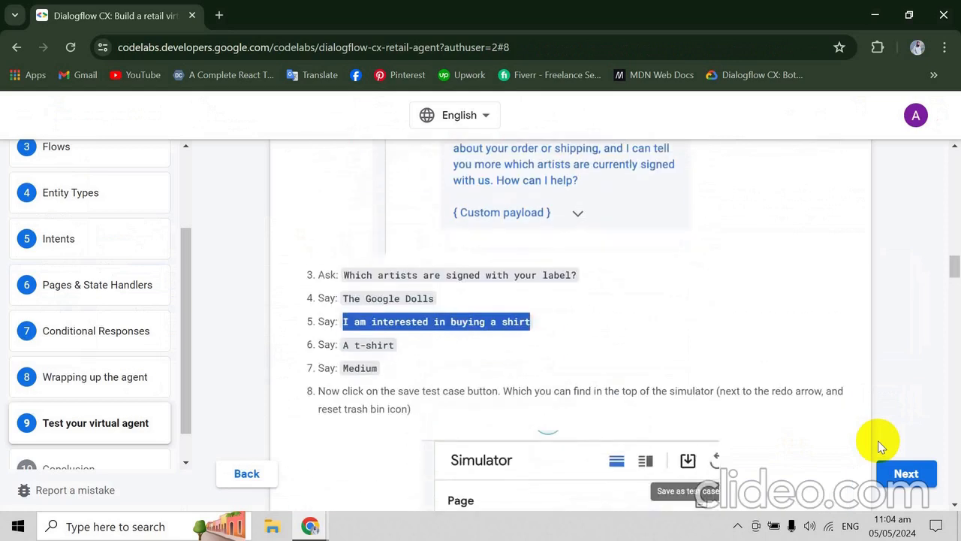
scroll(881, 447, down, 1)
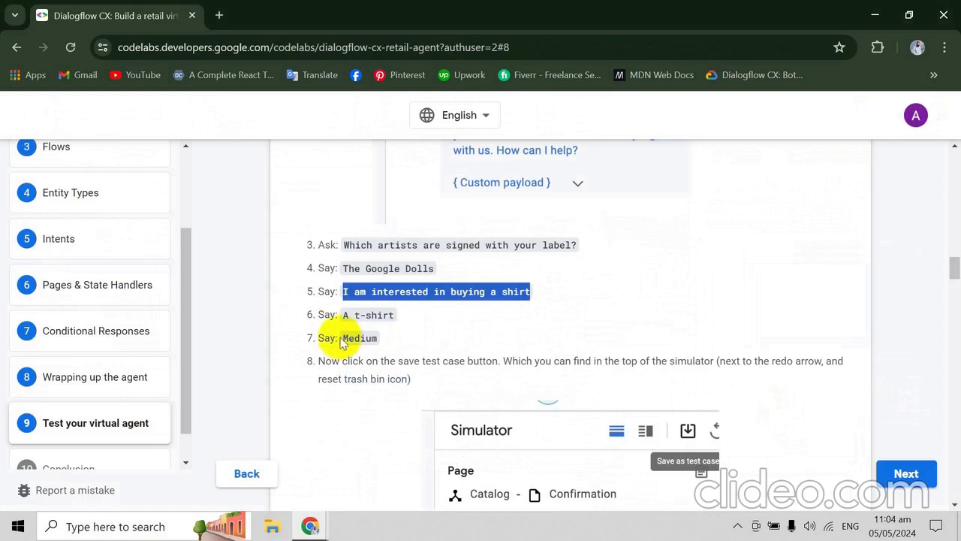
click(332, 338)
key(alt+Tab)
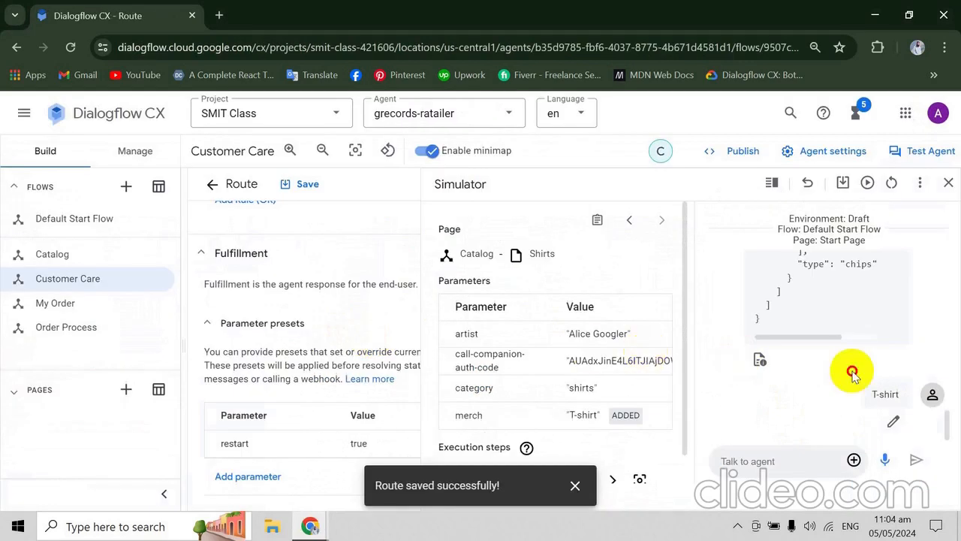
- Review the shirt type options in the custom payload again and resend "T-shirt" to the agent
click(947, 422)
mouse_move(948, 418)
mouse_down()
mouse_move(939, 403)
mouse_move(944, 380)
mouse_move(947, 402)
mouse_up()
drag(826, 422, 874, 422)
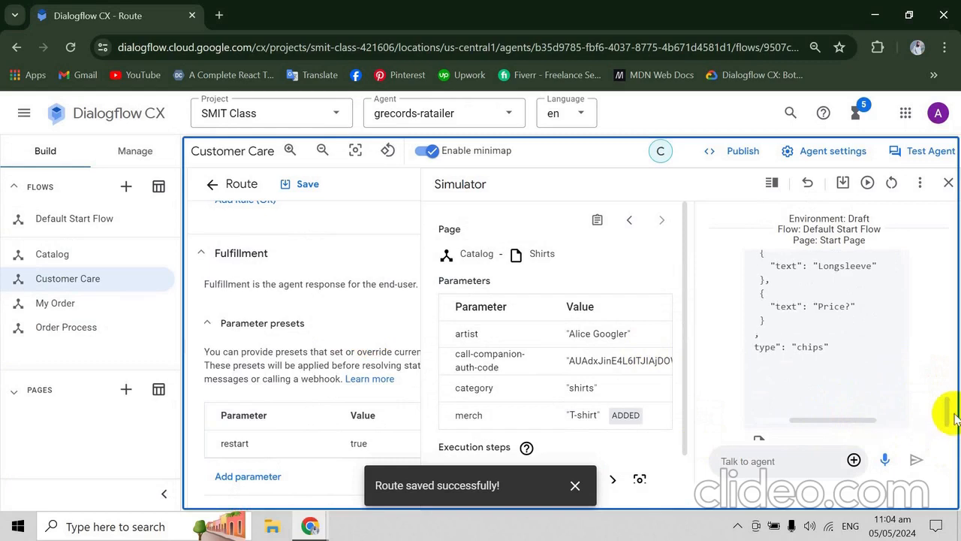
drag(945, 414, 949, 396)
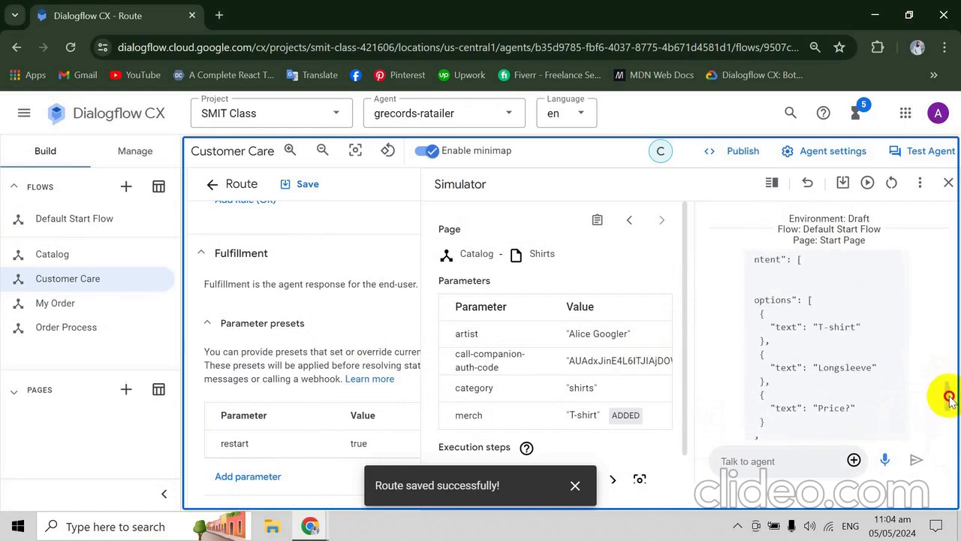
click(752, 463)
text(T)
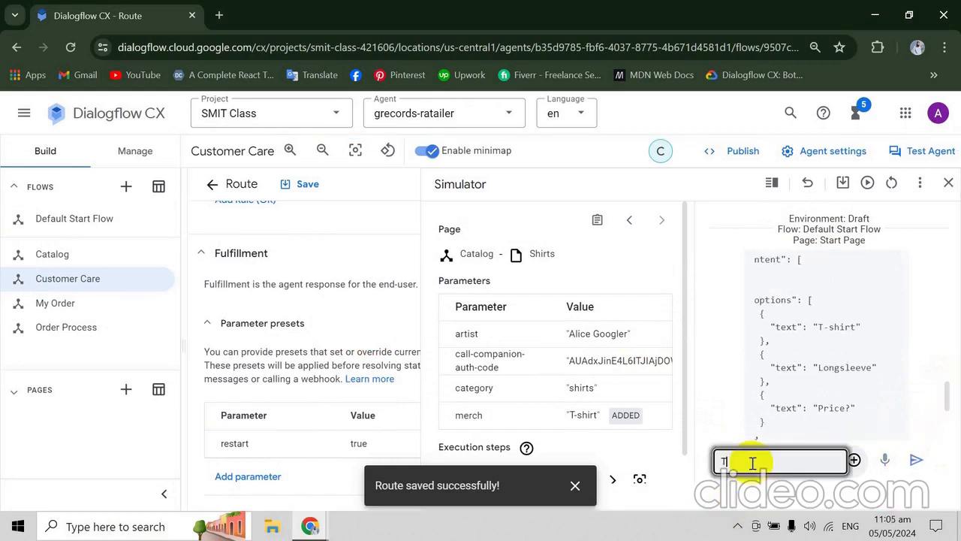
text(-shirt)
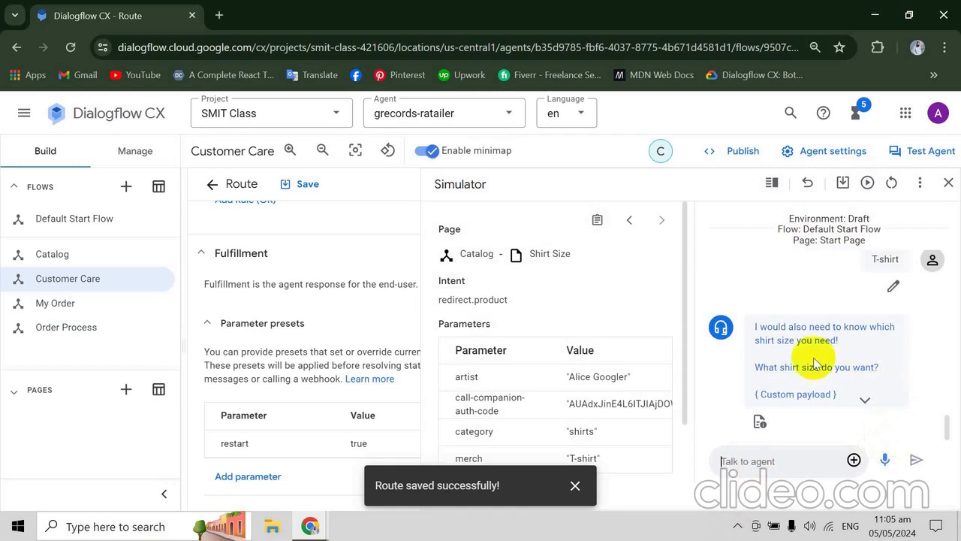
click(881, 261)
drag(879, 261, 883, 261)
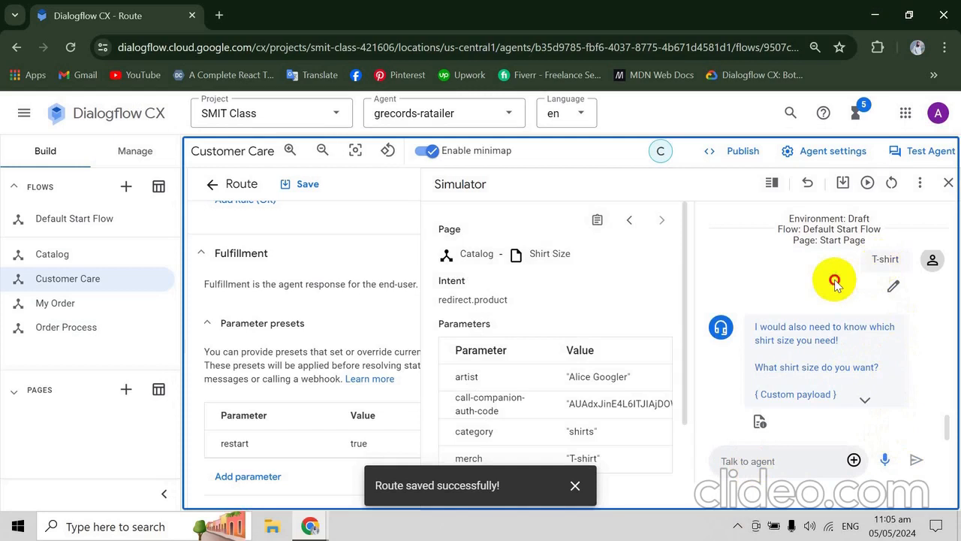
click(888, 259)
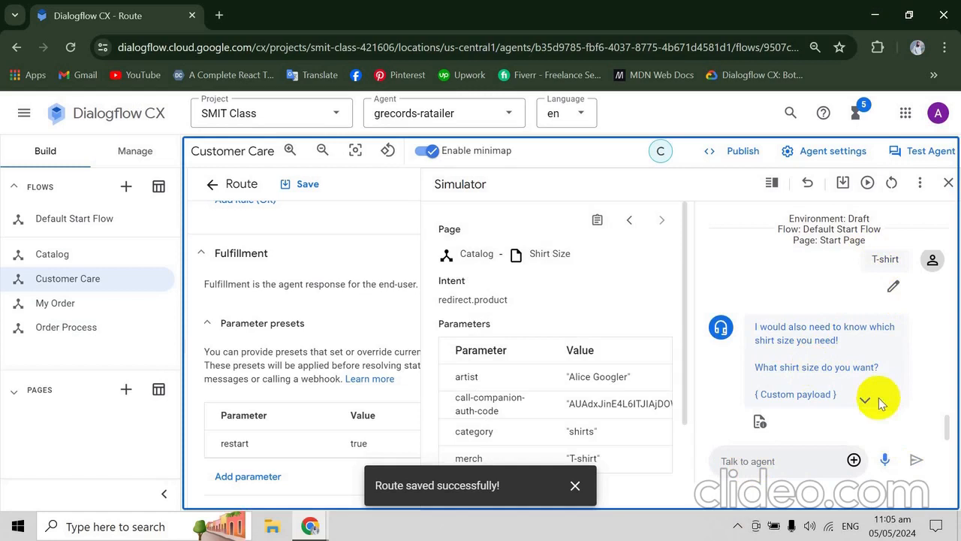
- Send "Medium" to the agent as the shirt size
click(786, 458)
text(Meder)
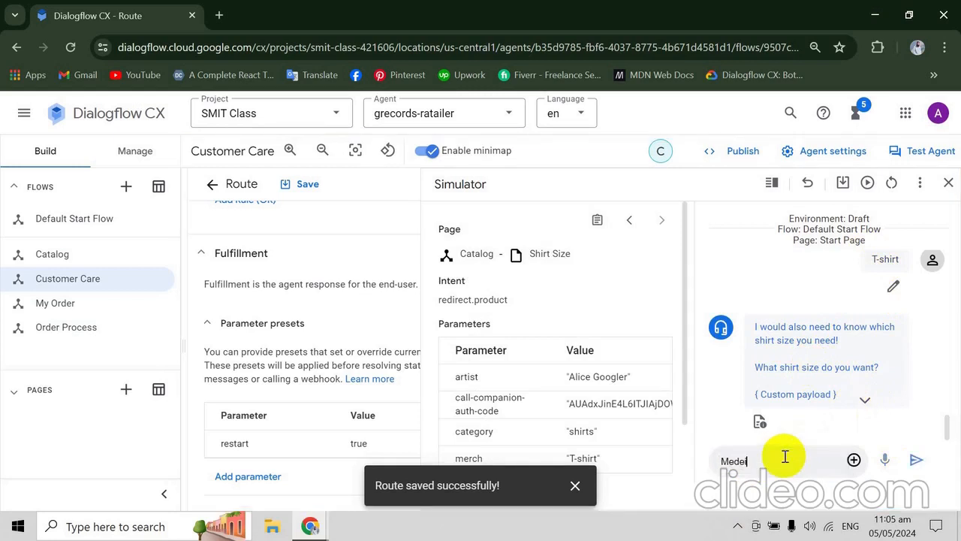
key(BackSpace)
key(BackSpace)
text(dium)
key(Return)
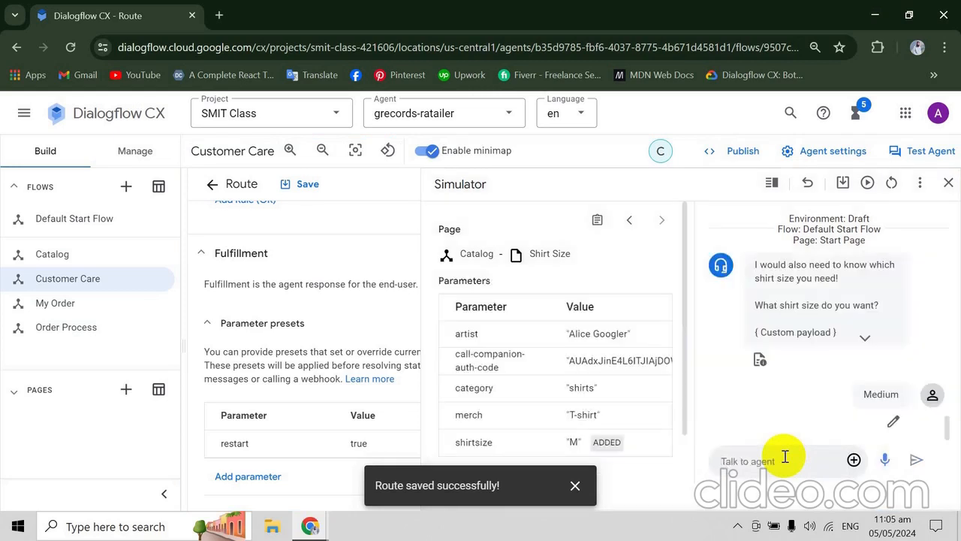
- Read the codelab's instructions on saving the simulator conversation as a test case, including its name and tags
key(alt+Tab)
scroll(784, 462, down, 1)
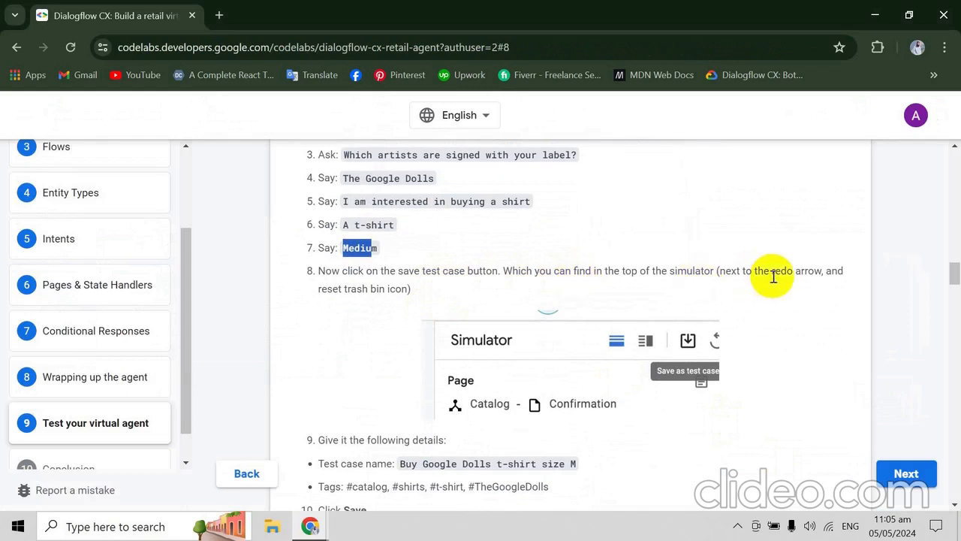
scroll(774, 276, down, 2)
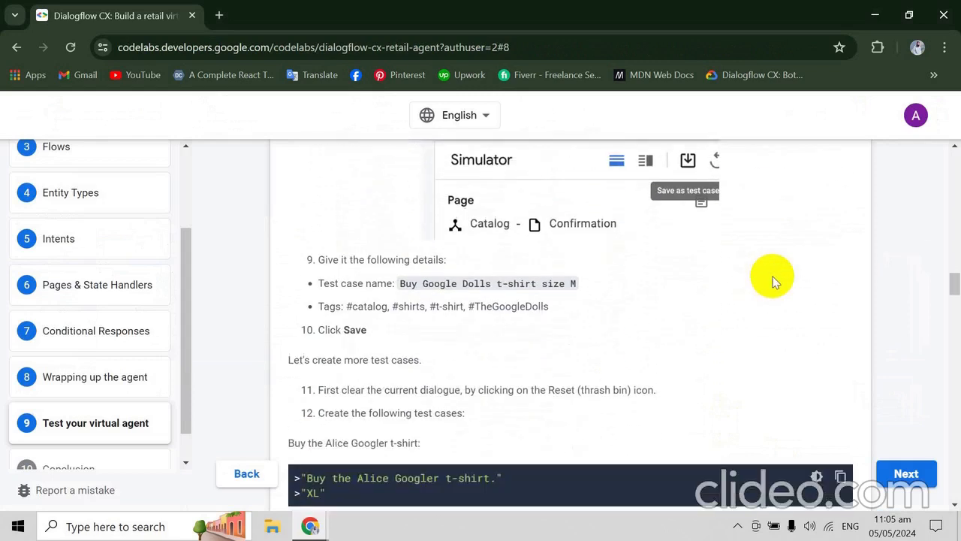
scroll(773, 279, up, 2)
scroll(773, 279, down, 1)
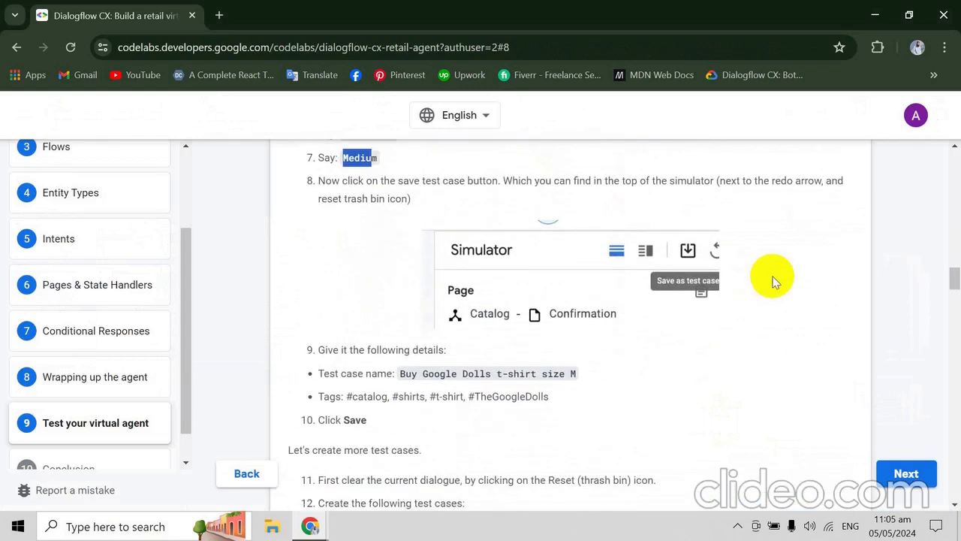
scroll(773, 279, up, 2)
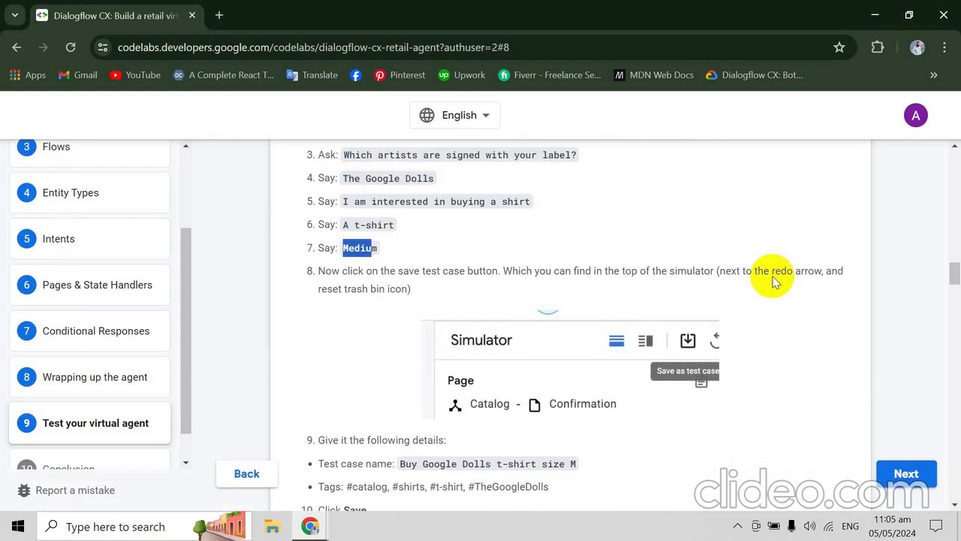
scroll(773, 280, down, 1)
scroll(773, 279, up, 2)
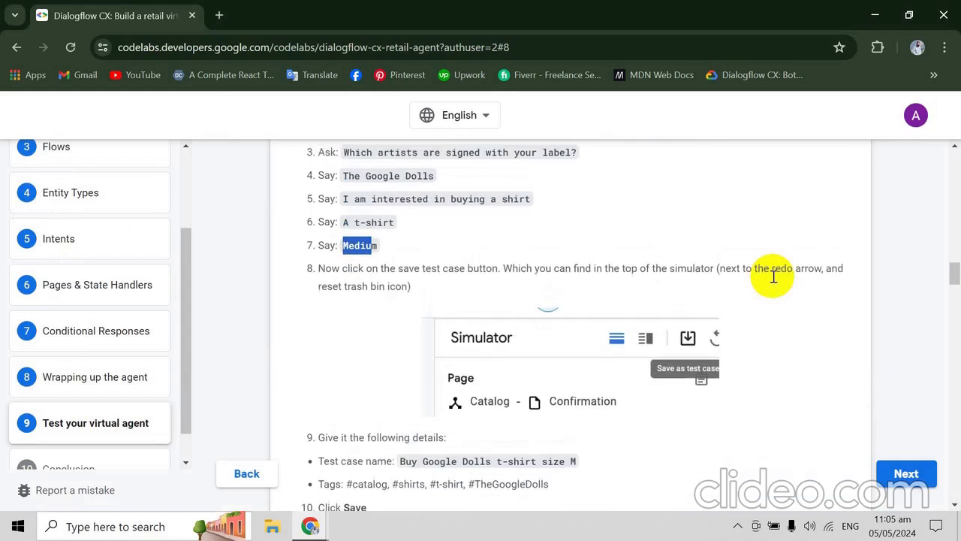
scroll(774, 280, down, 3)
scroll(770, 275, up, 2)
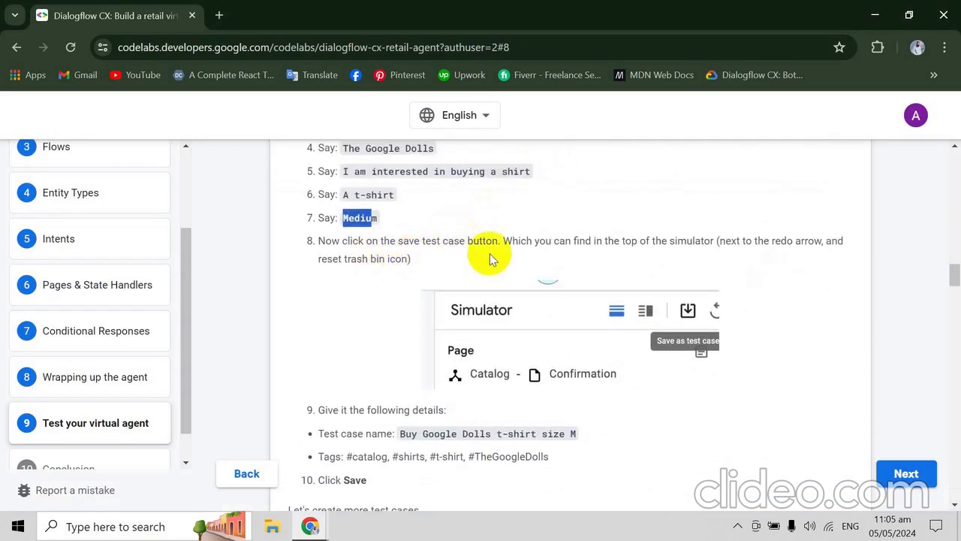
- Start saving the simulator conversation in Dialogflow CX as a test case
key(alt+Tab)
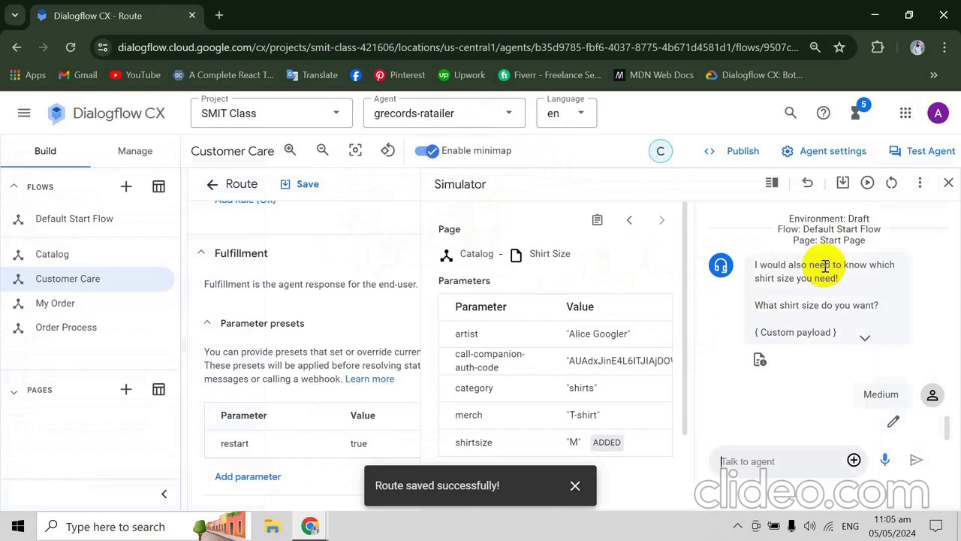
click(841, 184)
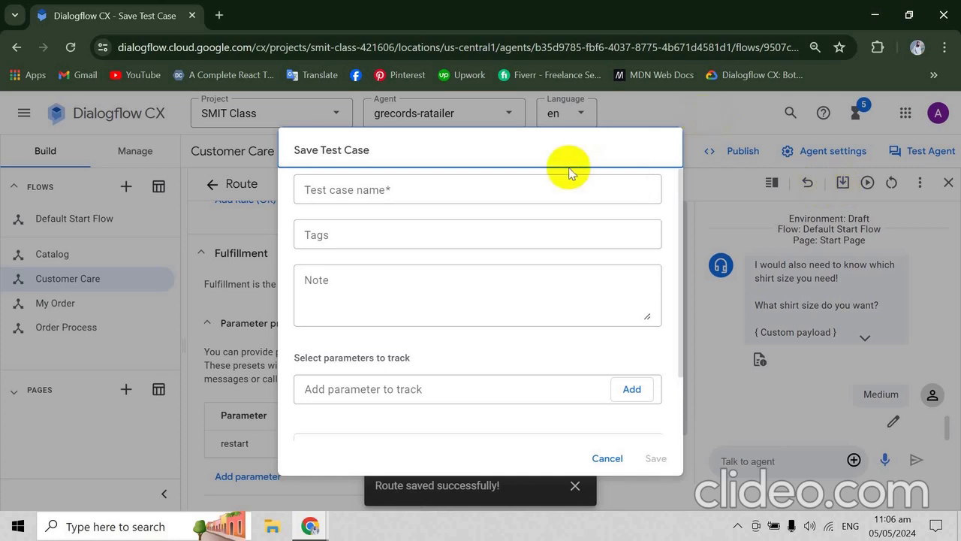
key(alt+Tab)
key(alt+Tab)
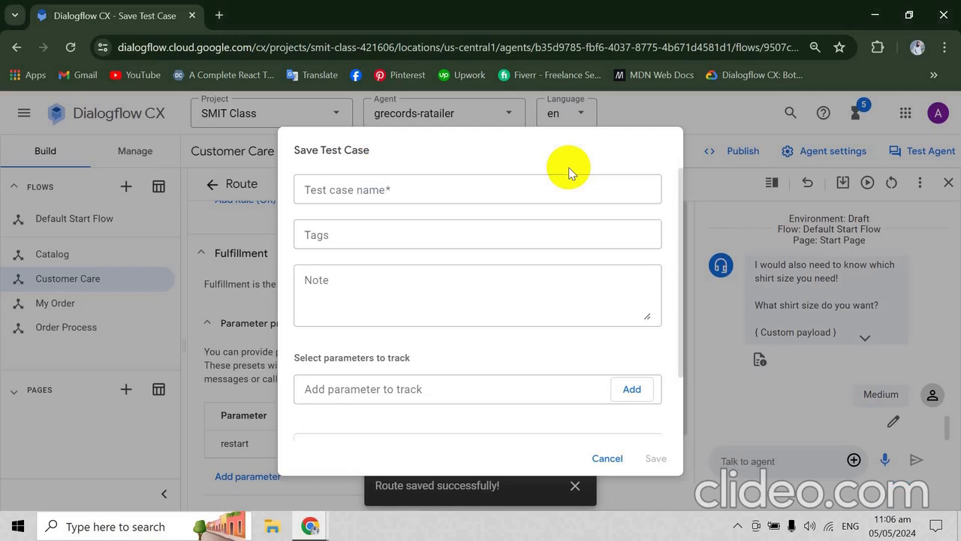
- Look through the rest of the codelab's testing page, covering further test cases, running them and coverage
key(alt+Tab)
scroll(569, 173, down, 10)
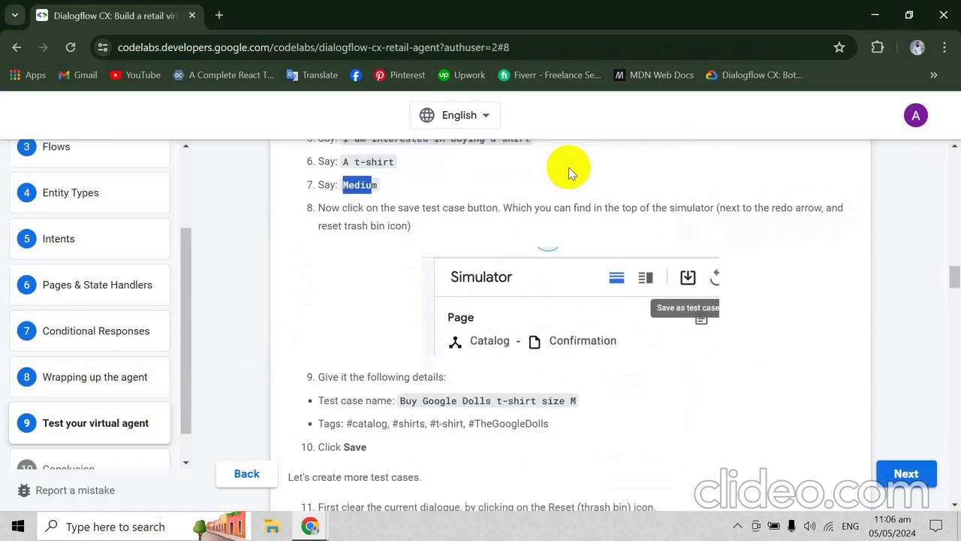
scroll(569, 173, down, 8)
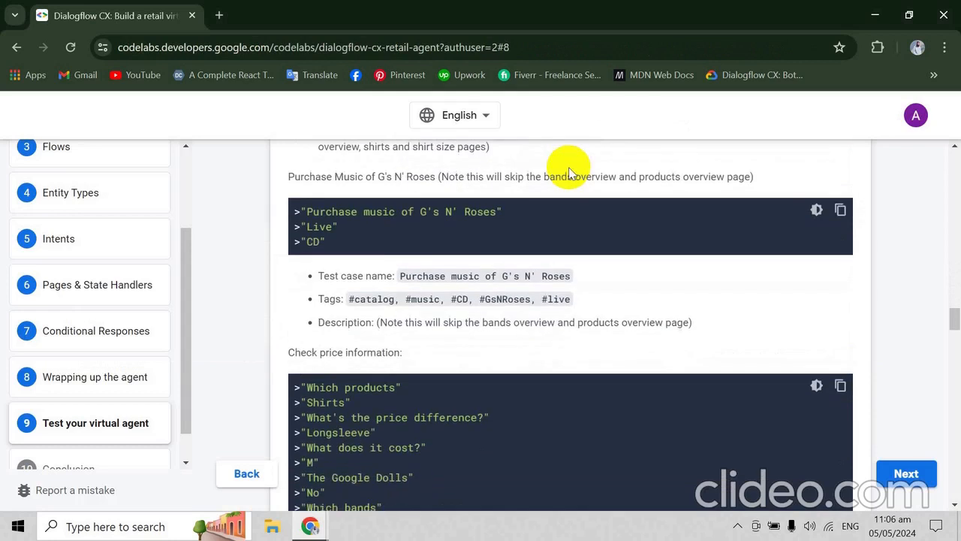
scroll(568, 169, down, 4)
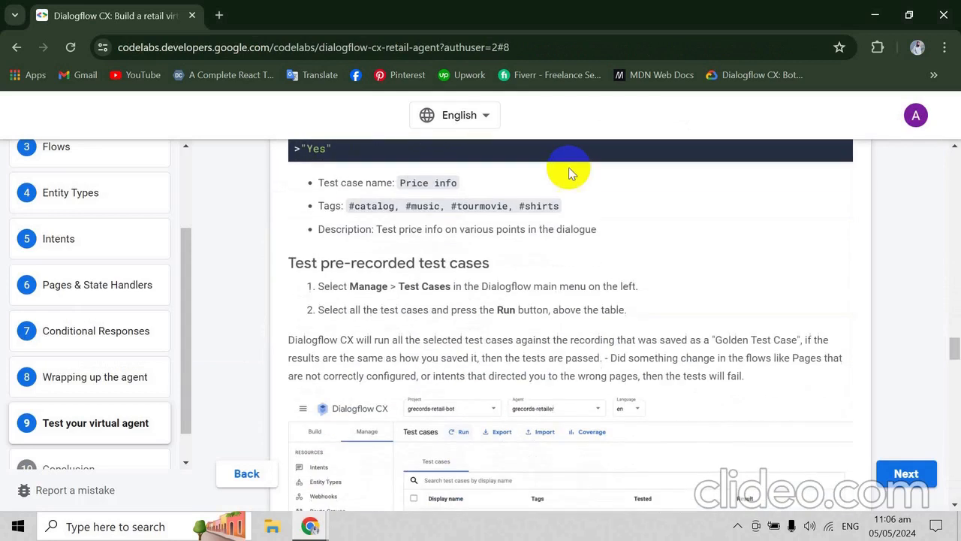
scroll(568, 172, down, 12)
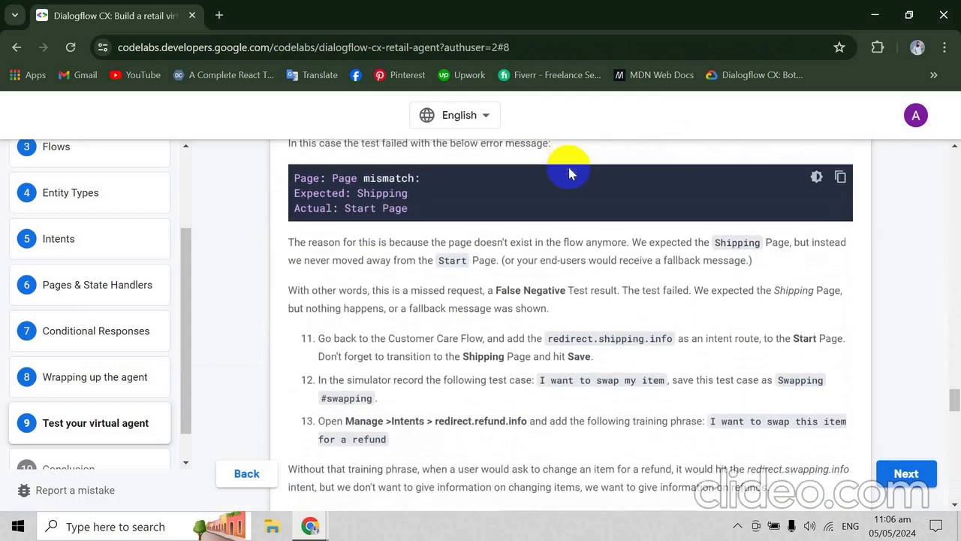
scroll(569, 172, down, 10)
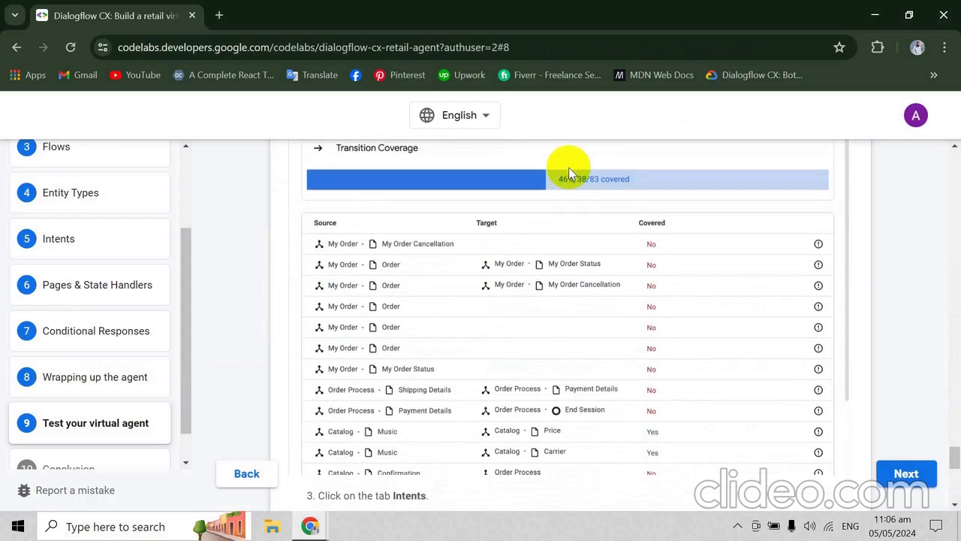
scroll(569, 172, down, 2)
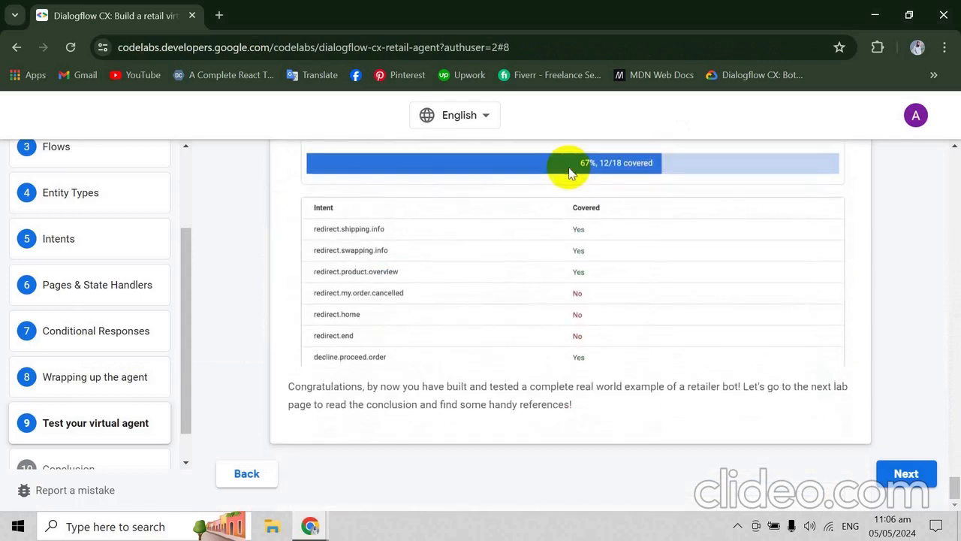
key(Right)
key(Left)
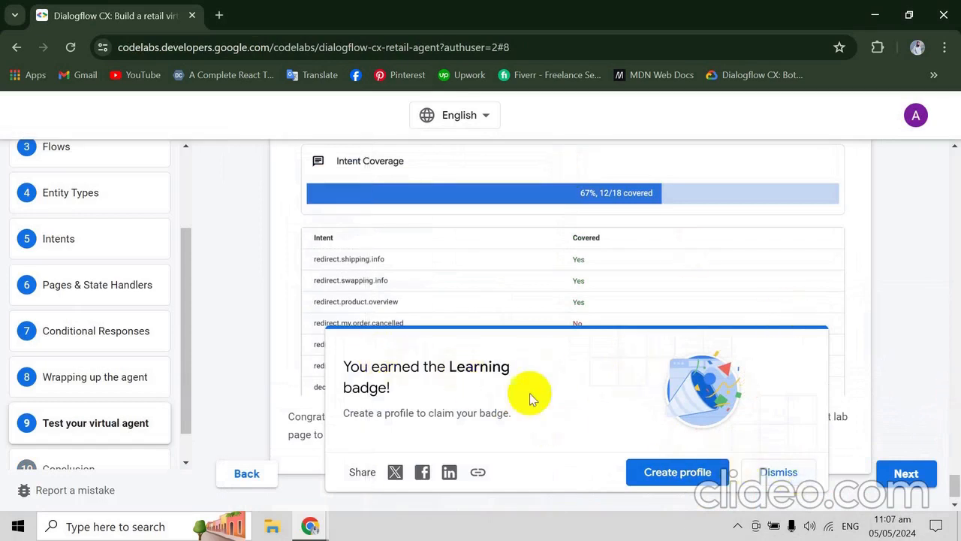
- Dismiss the Learning badge notice and return to the beginning of the codelab's "Test your virtual agent" page
click(778, 471)
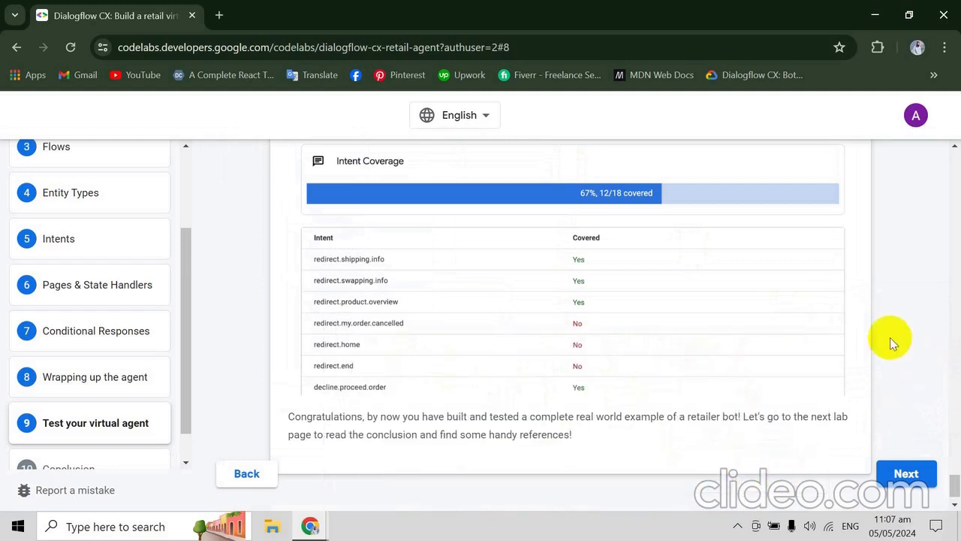
key(Home)
scroll(882, 334, down, 15)
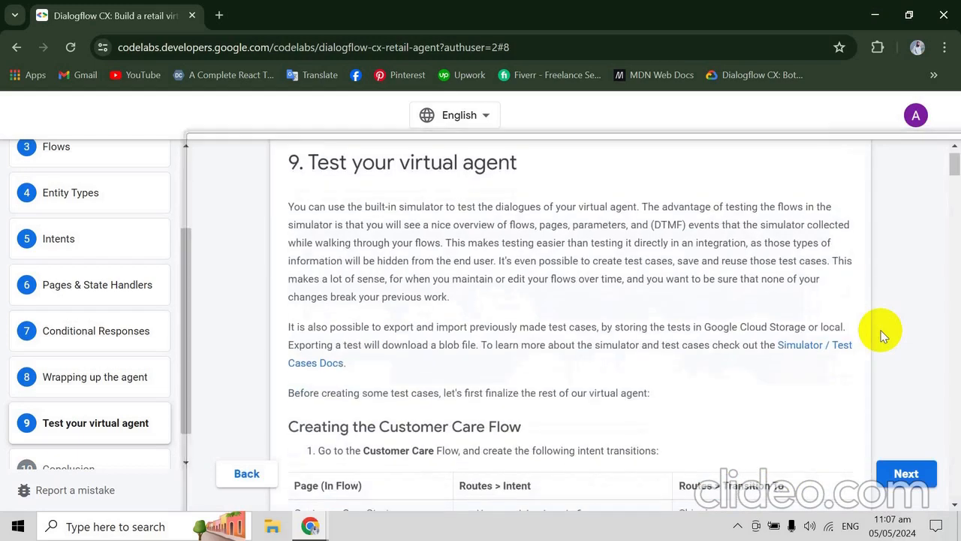
- Review the codelab's steps for the Google Dolls shirt conversation, saving it as a test case and creating more test cases
scroll(882, 334, down, 10)
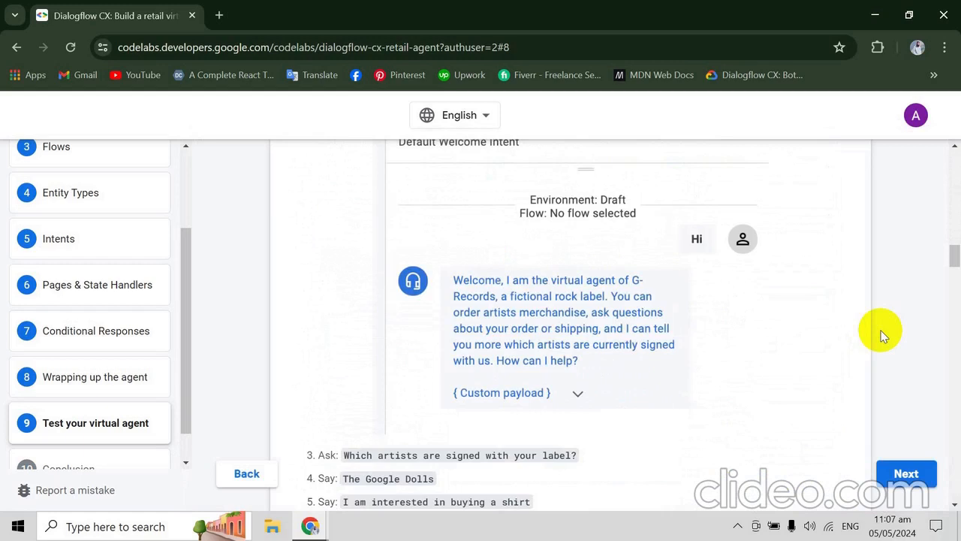
scroll(882, 334, down, 3)
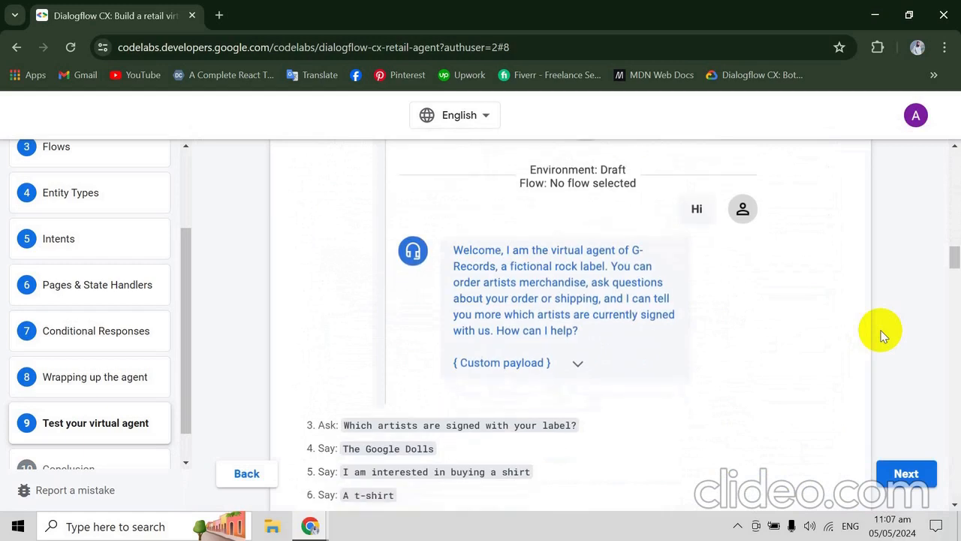
scroll(882, 334, down, 10)
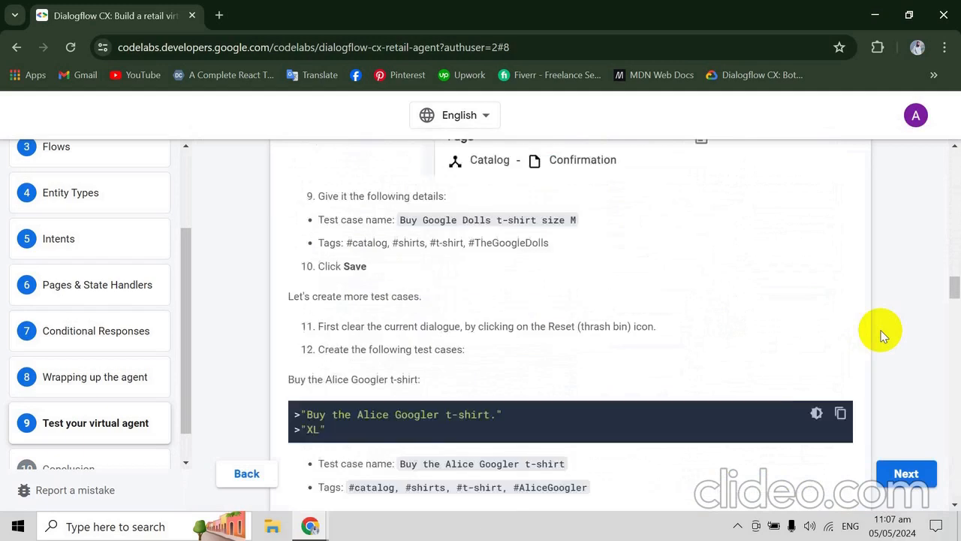
scroll(882, 334, up, 3)
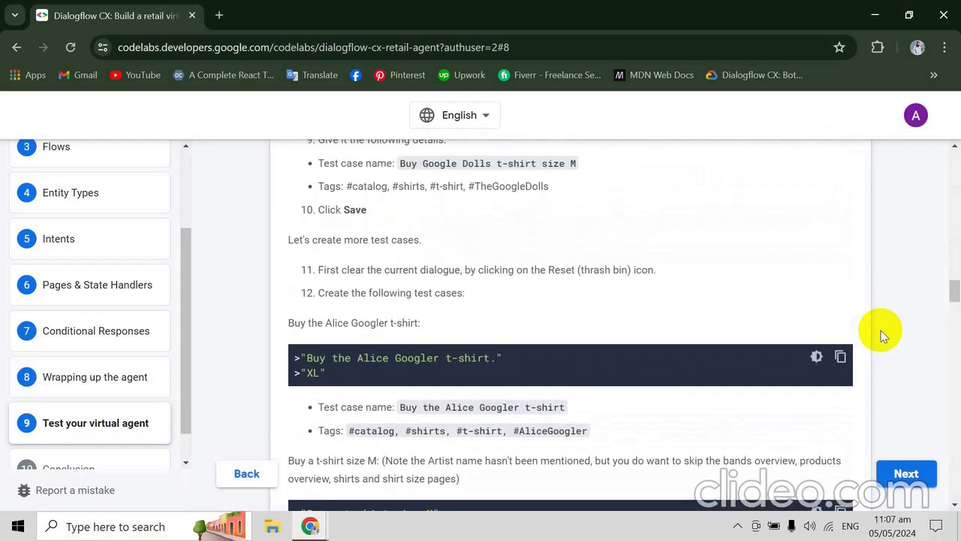
scroll(882, 334, up, 4)
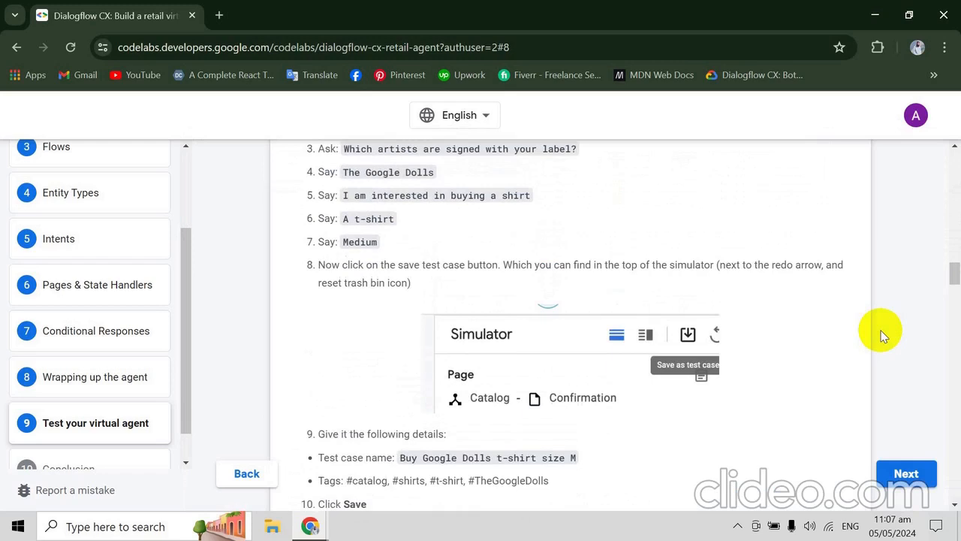
scroll(882, 334, down, 2)
scroll(882, 334, up, 2)
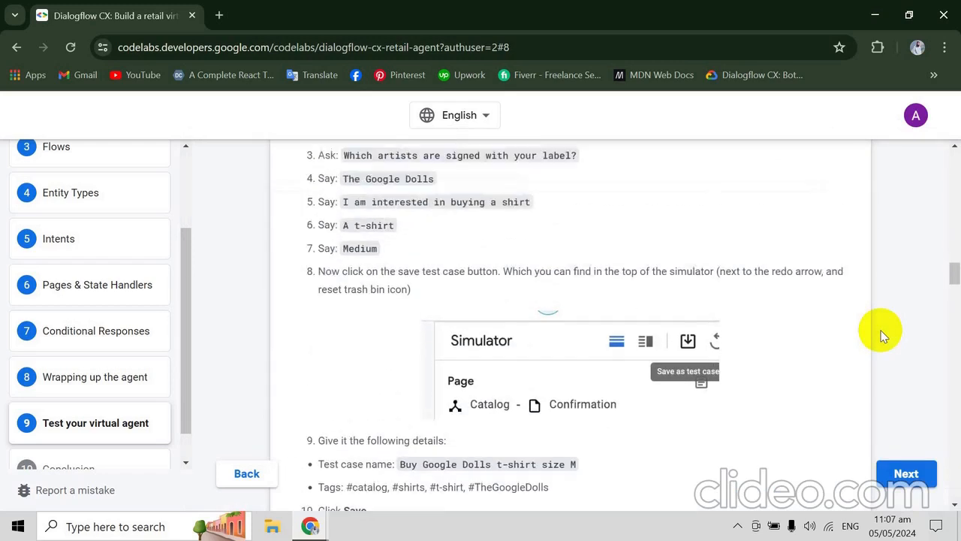
scroll(882, 334, up, 1)
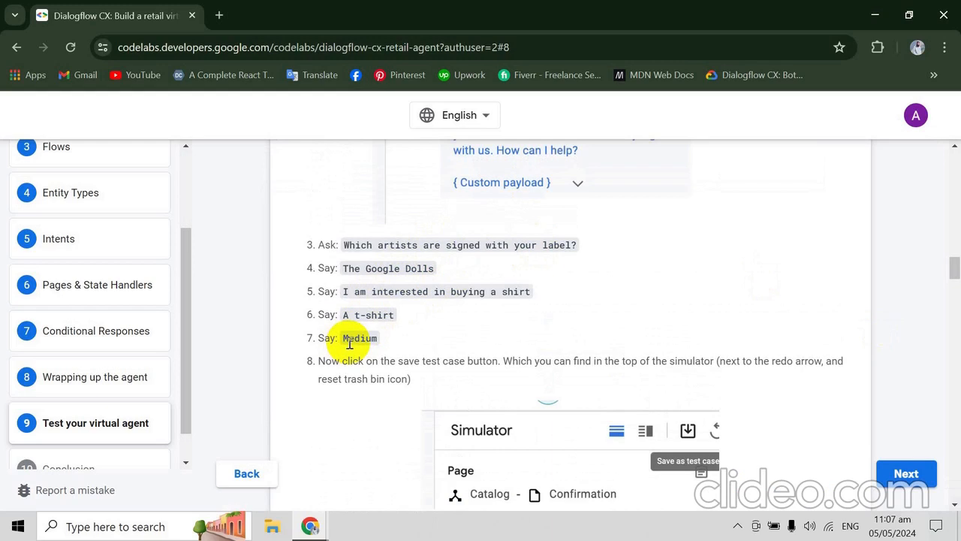
- Copy the first test case's name from the codelab and name the Dialogflow CX test case "Buy Google Dolls t-shirt size M"
scroll(349, 343, down, 3)
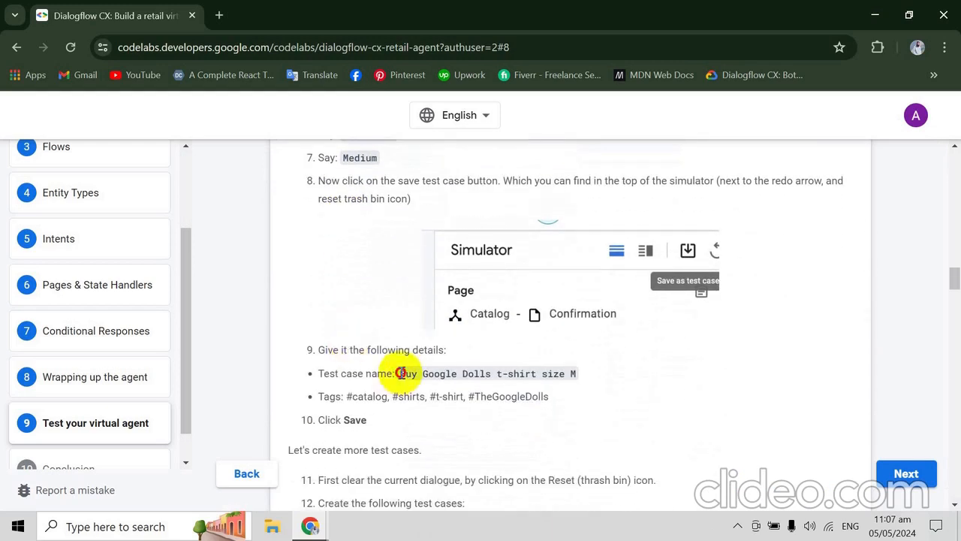
drag(398, 373, 578, 381)
key(ctrl+c)
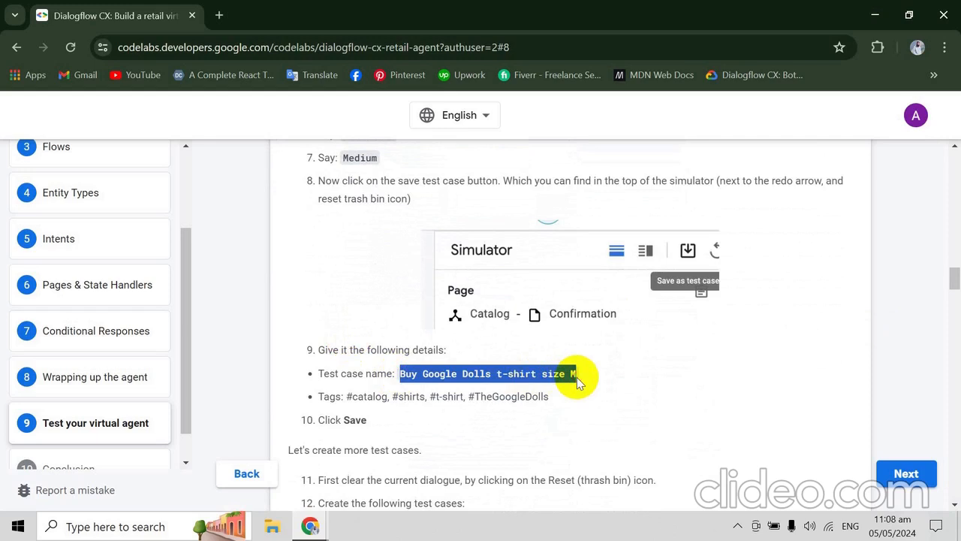
key(alt+Tab)
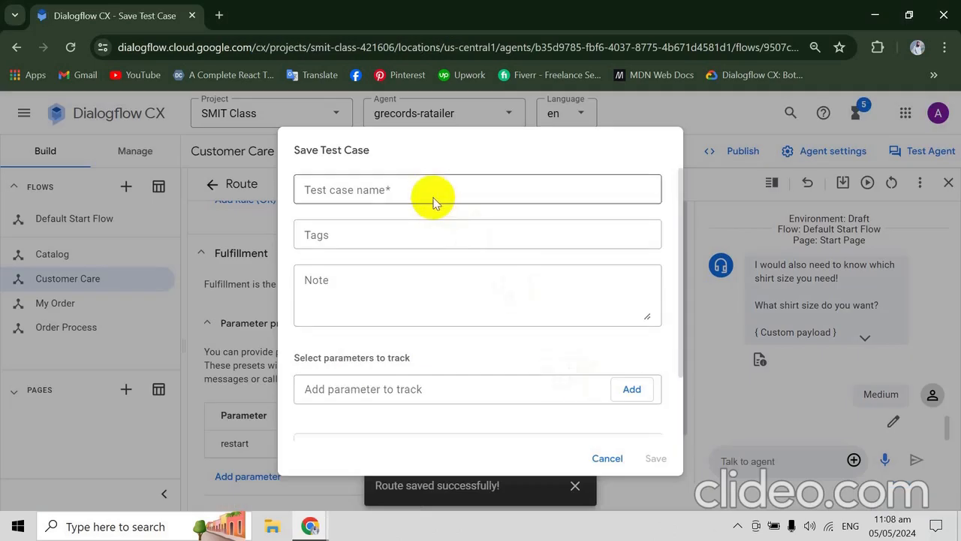
click(431, 191)
key(ctrl+v)
key(Tab)
key(Tab)
key(Tab)
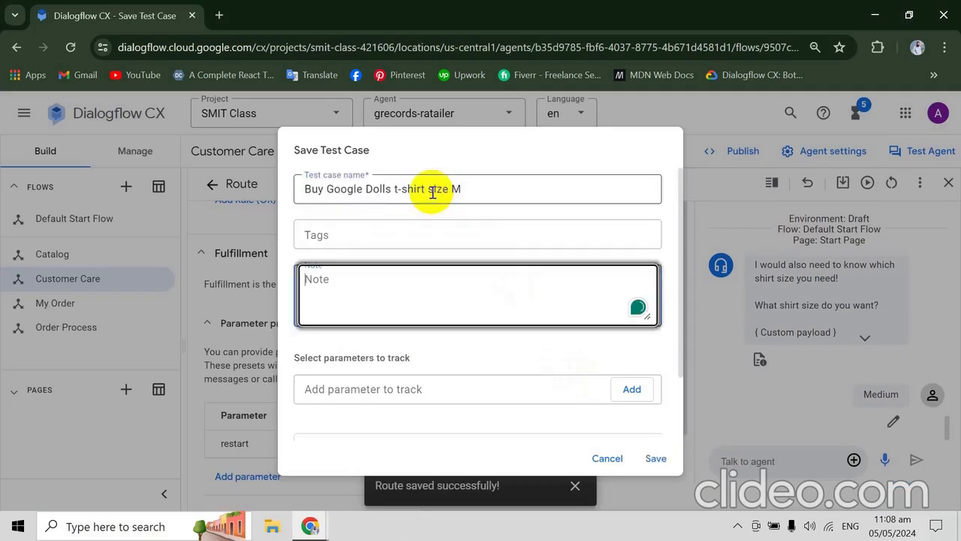
- Copy the tags "#catalog, #shirts, #t-shirt, #TheGoogleDolls" from the codelab into the Dialogflow CX test case and save it
key(alt+Tab)
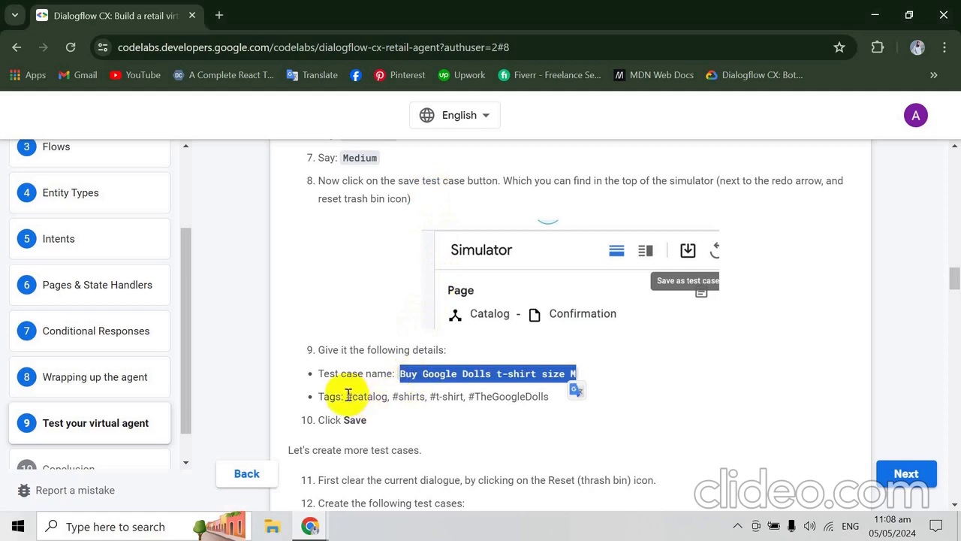
drag(346, 396, 594, 399)
key(ctrl+c)
key(alt+Tab)
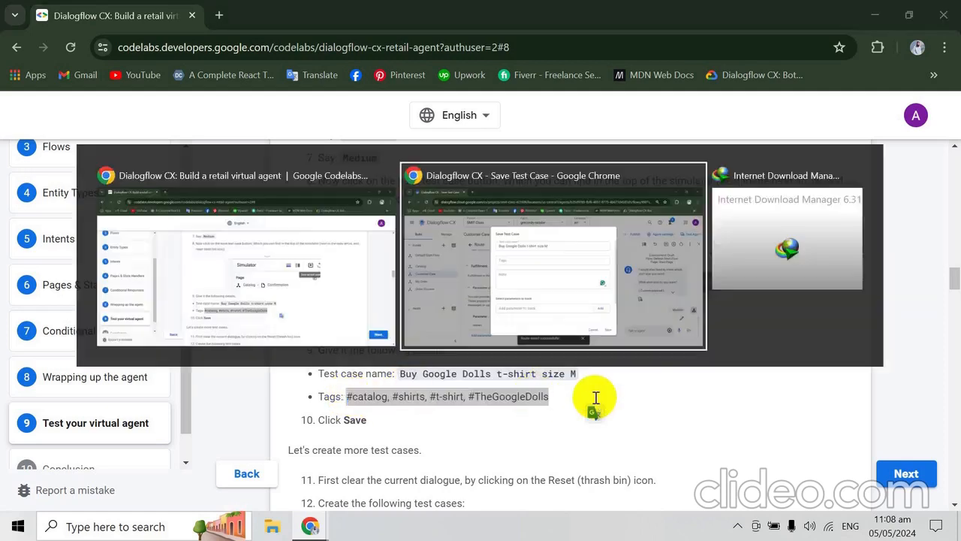
click(425, 227)
key(ctrl+v)
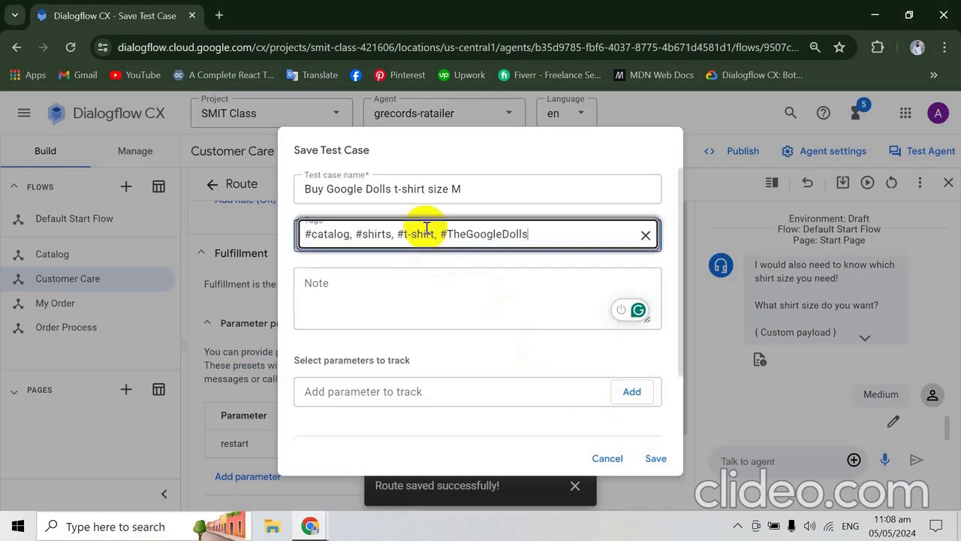
key(Tab)
key(alt+Tab)
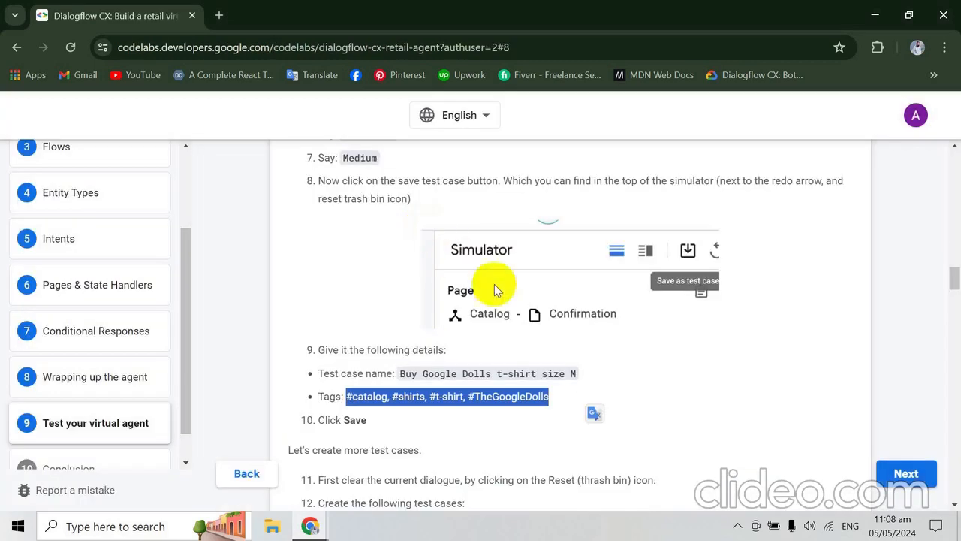
key(alt+Tab)
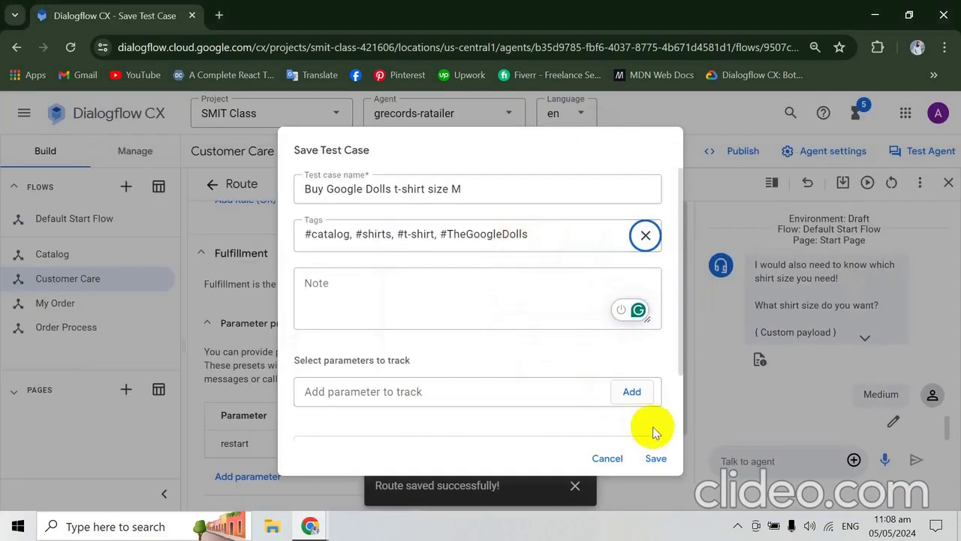
click(654, 457)
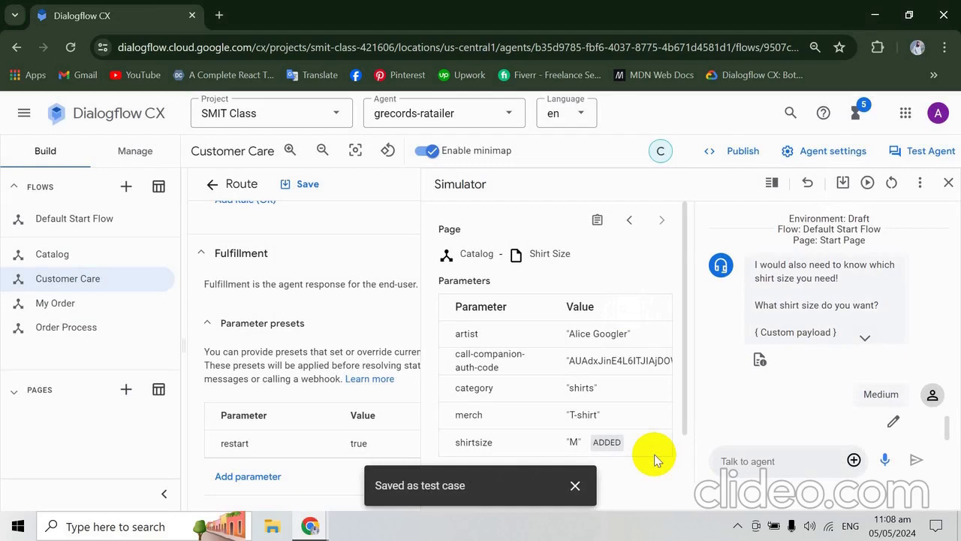
- Check the codelab's instruction for creating more test cases, and clear the current dialogue in the Dialogflow CX simulator
key(alt+Tab)
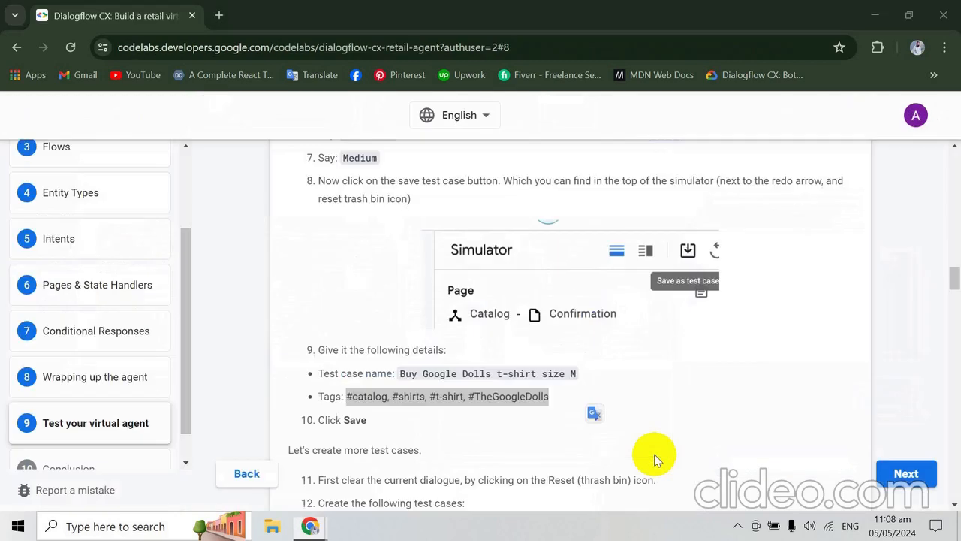
scroll(654, 454, down, 2)
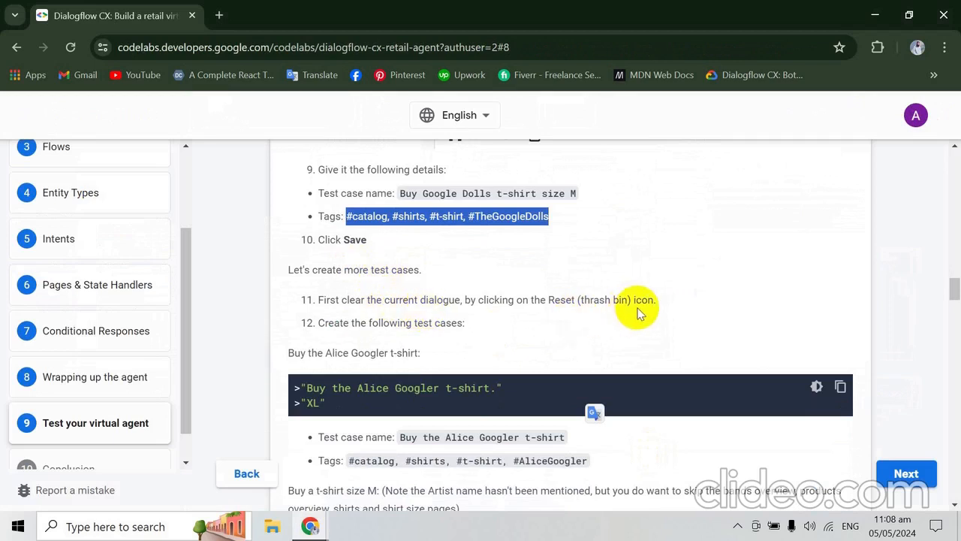
key(alt+Tab)
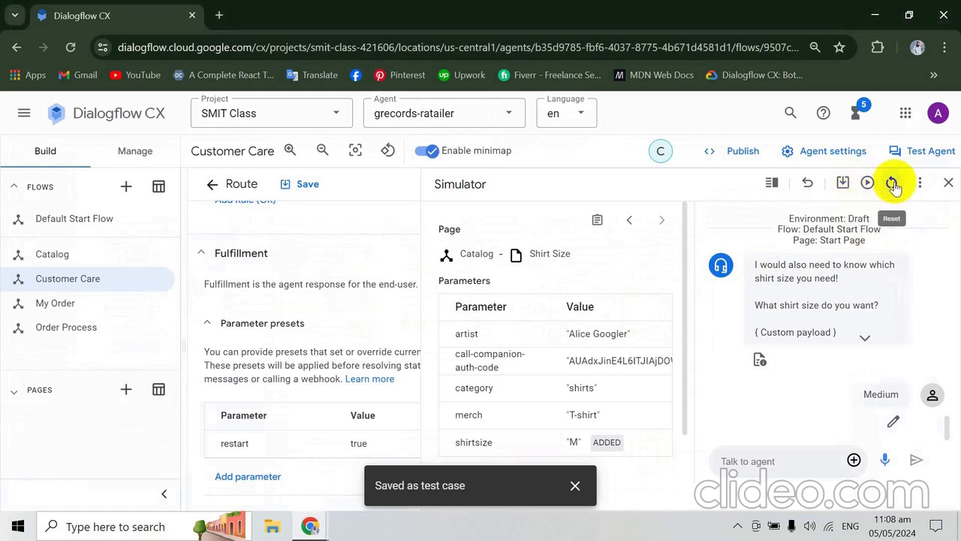
click(892, 184)
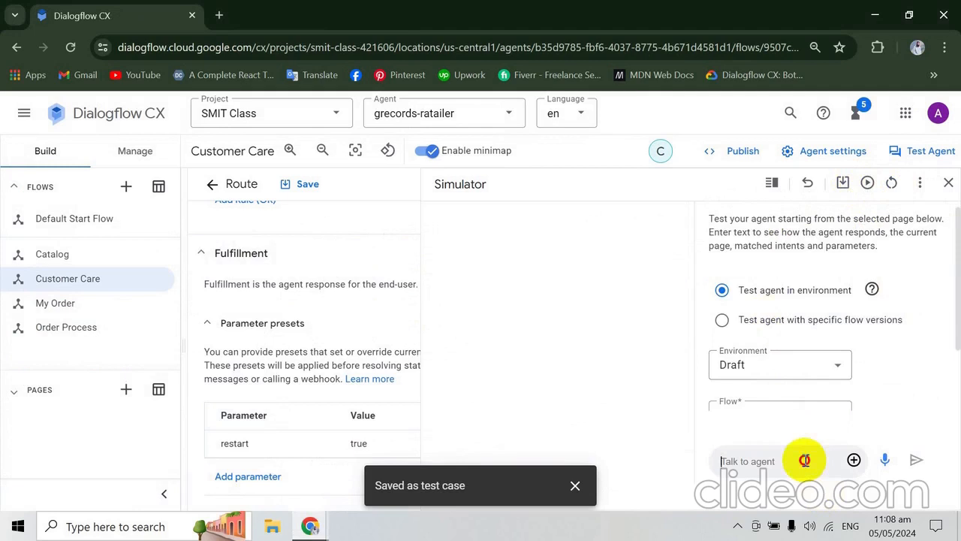
- Copy "Buy the Alice Googler t-shirt" from the codelab's next test case and send it to the agent in the Dialogflow CX simulator
key(alt+Tab)
scroll(804, 460, down, 1)
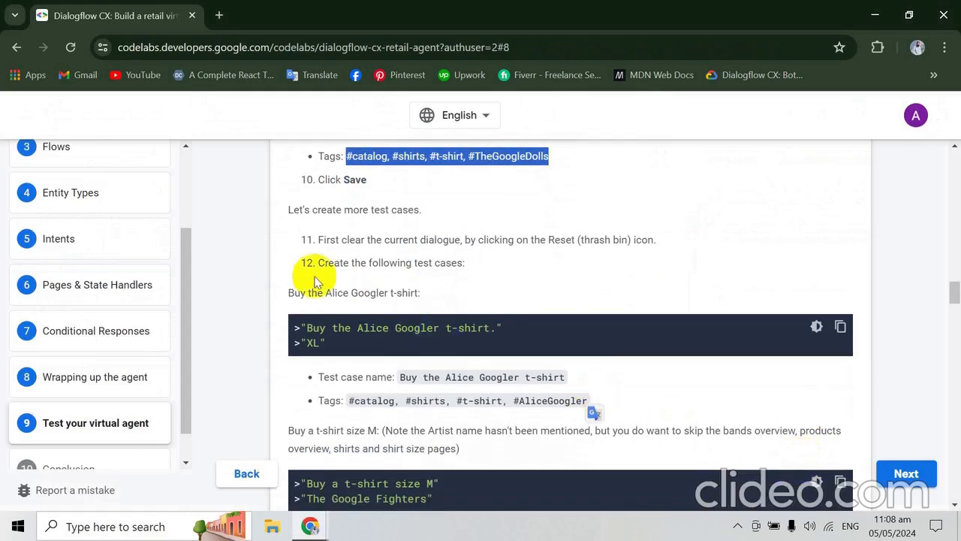
drag(290, 293, 418, 304)
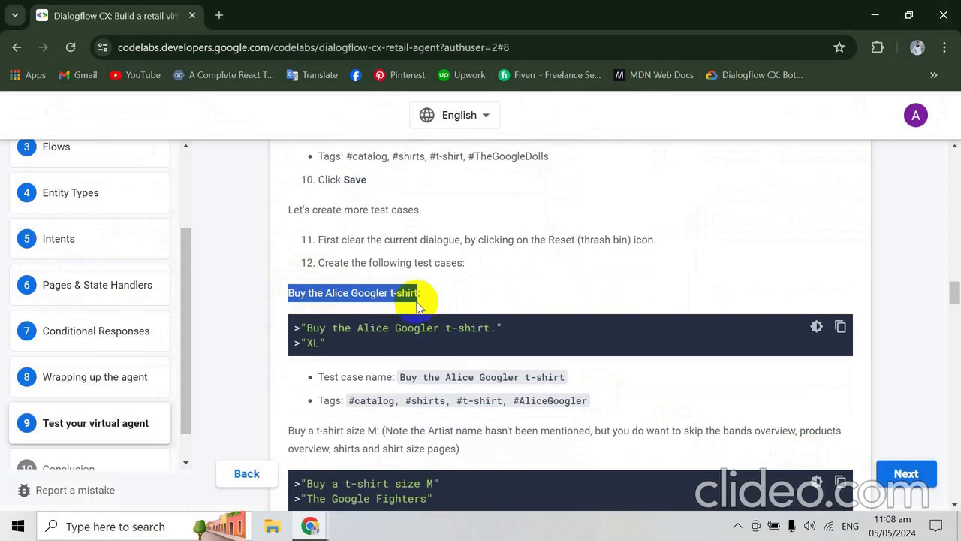
drag(309, 326, 494, 333)
key(ctrl+c)
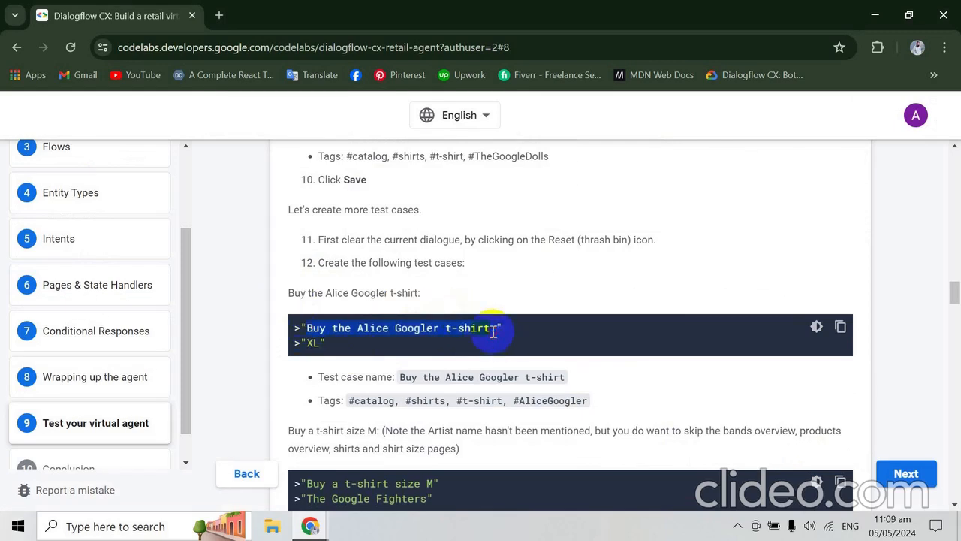
key(alt+Tab)
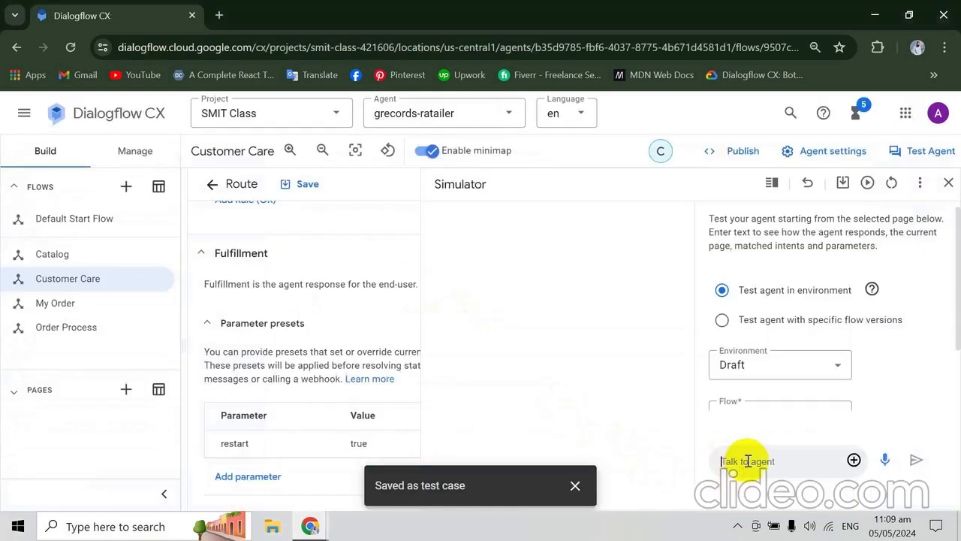
key(ctrl+v)
key(Return)
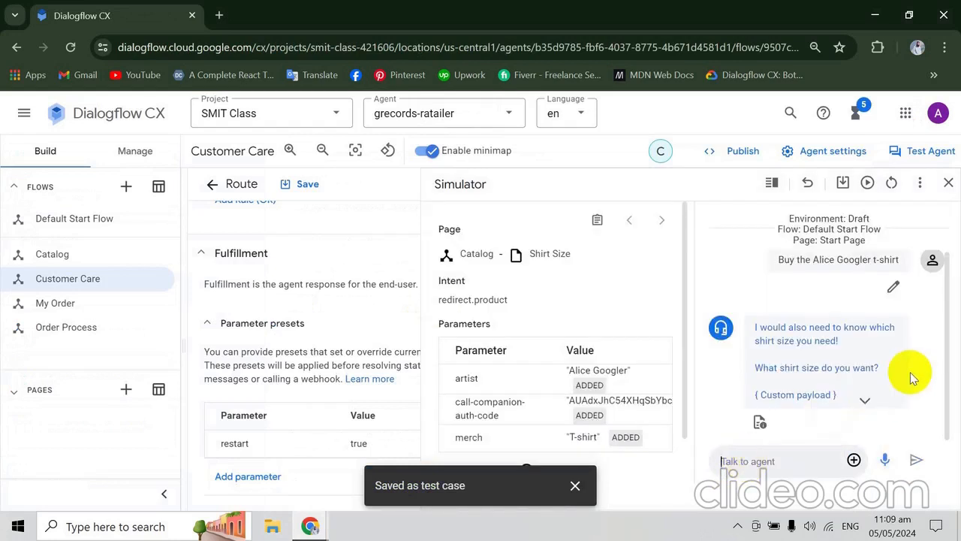
key(alt+Tab)
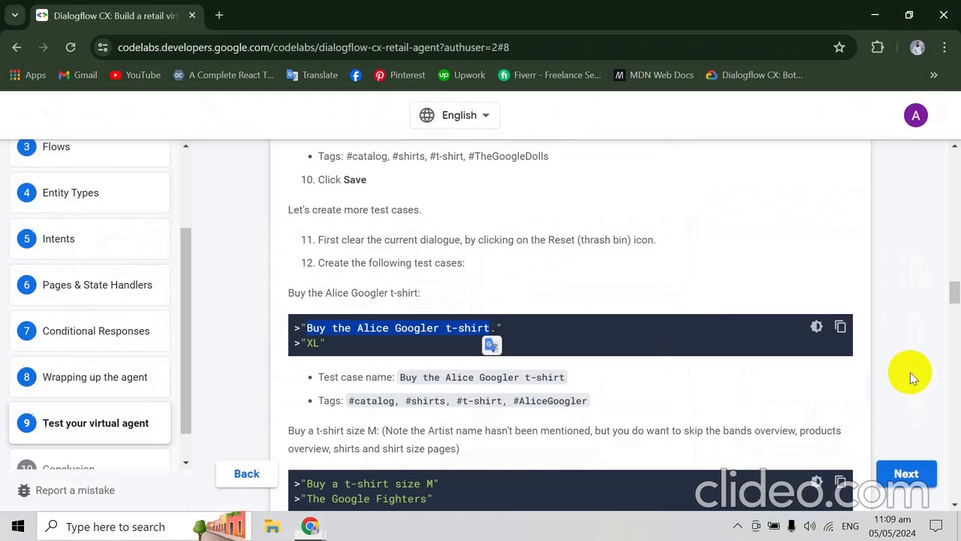
key(alt+Tab)
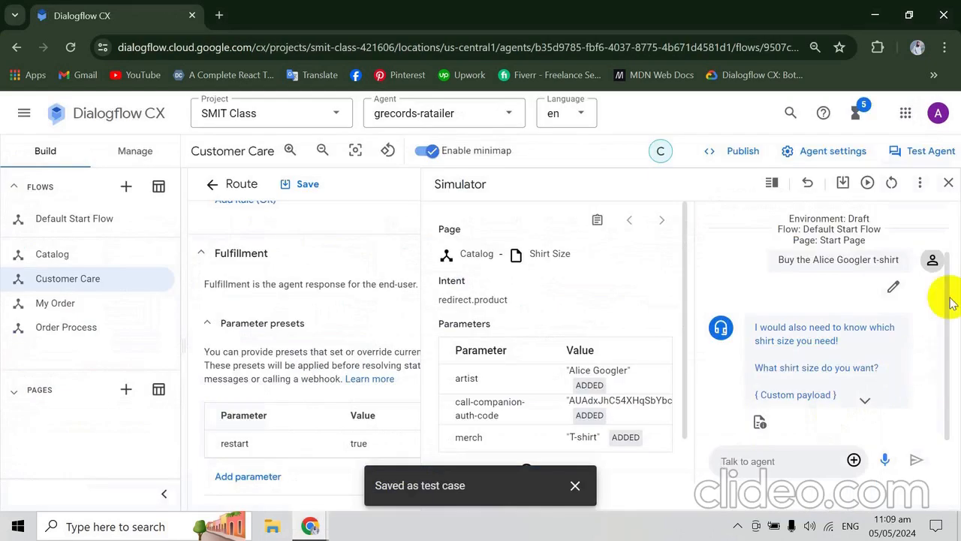
- Reset the simulator, send "I want to Buy the Alice Googler t-shirt" to the agent, and answer the shirt size question with "XL"
click(891, 183)
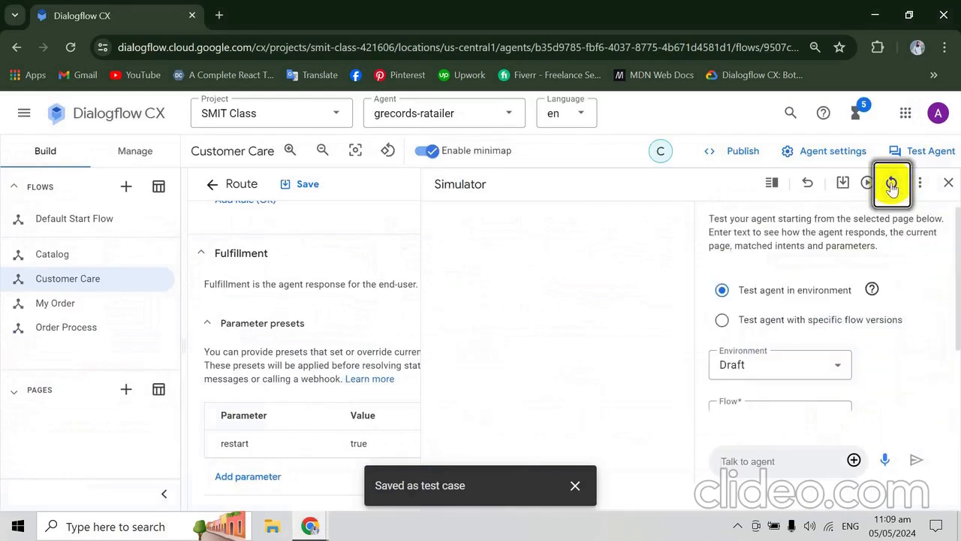
click(794, 461)
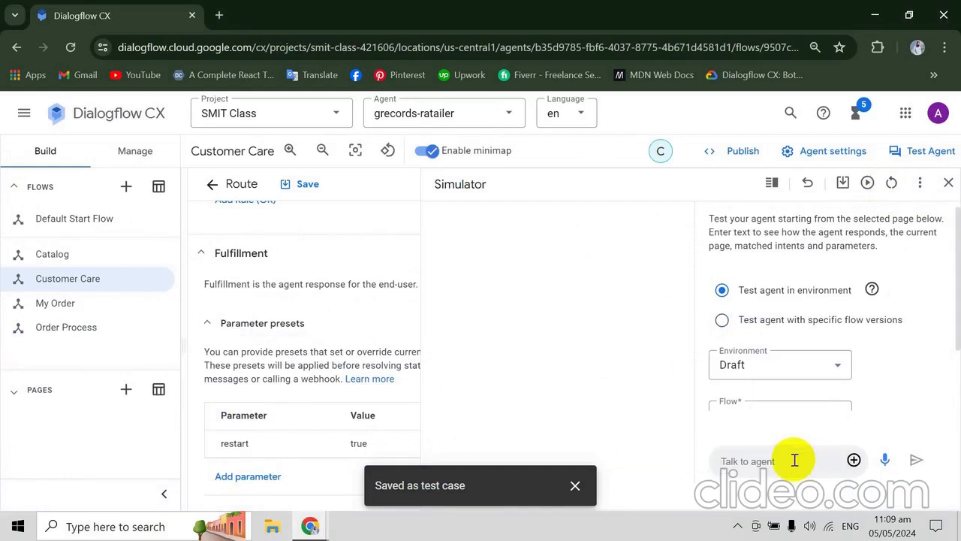
key(ctrl+v)
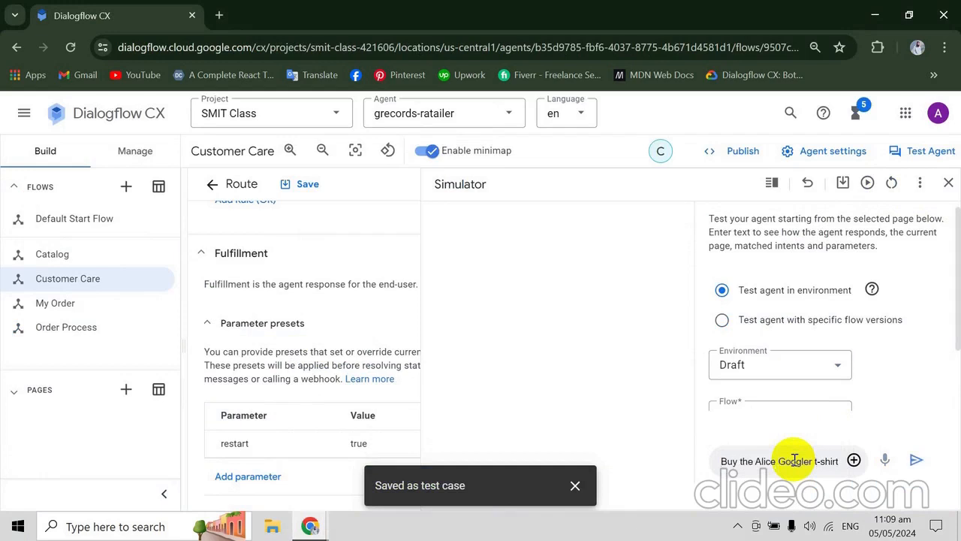
text(I want to)
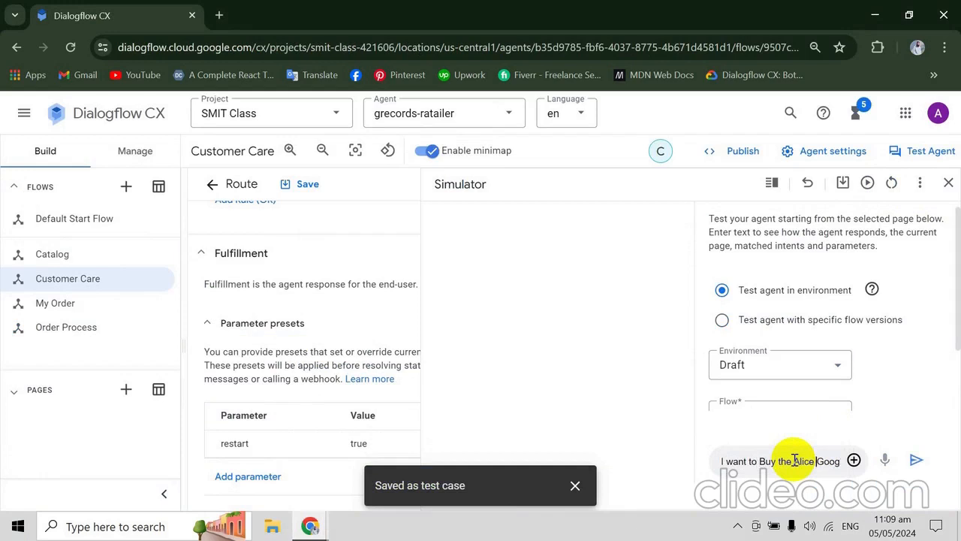
key(Right)
key(Right)
key(Right)
key(Right)
key(Right)
key(Right)
key(Right)
key(Right)
key(Right)
key(Right)
key(Right)
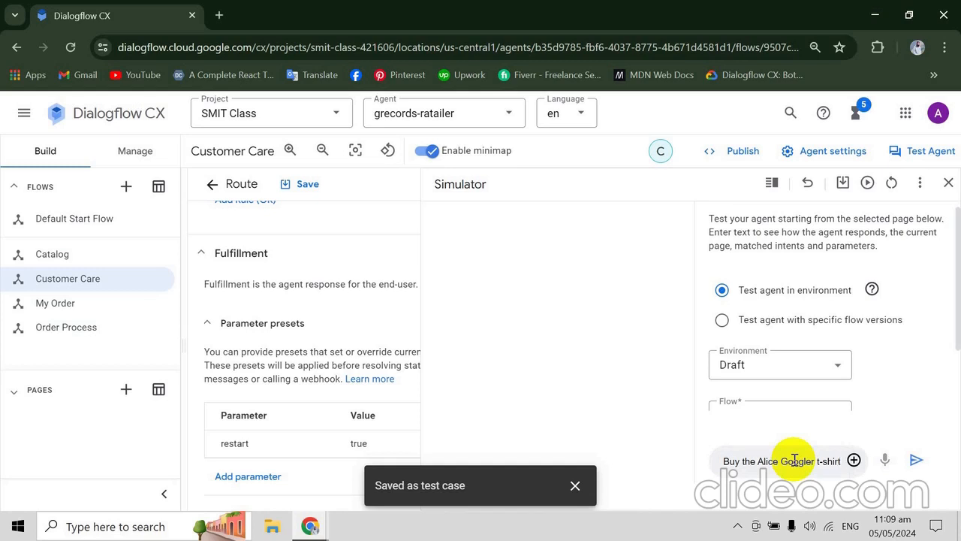
key(Return)
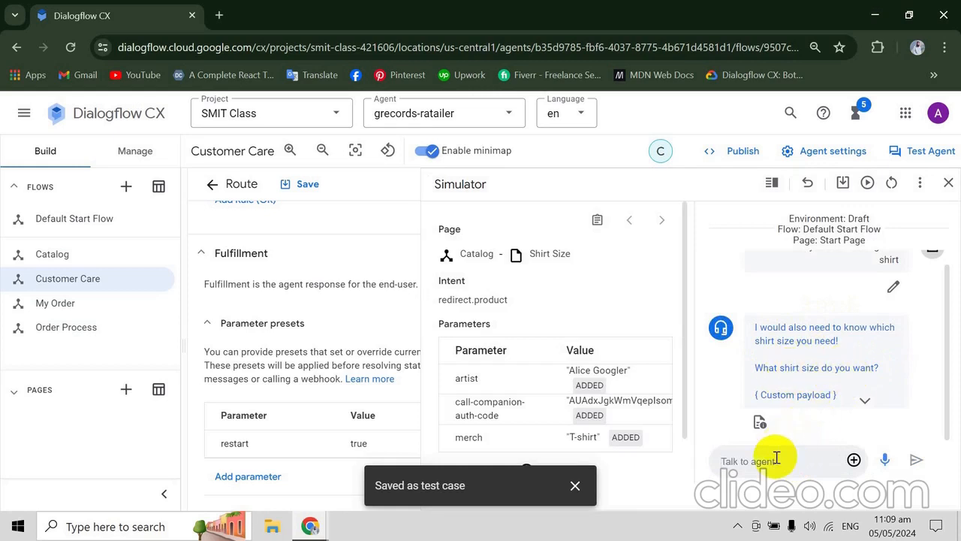
text(XL)
key(Return)
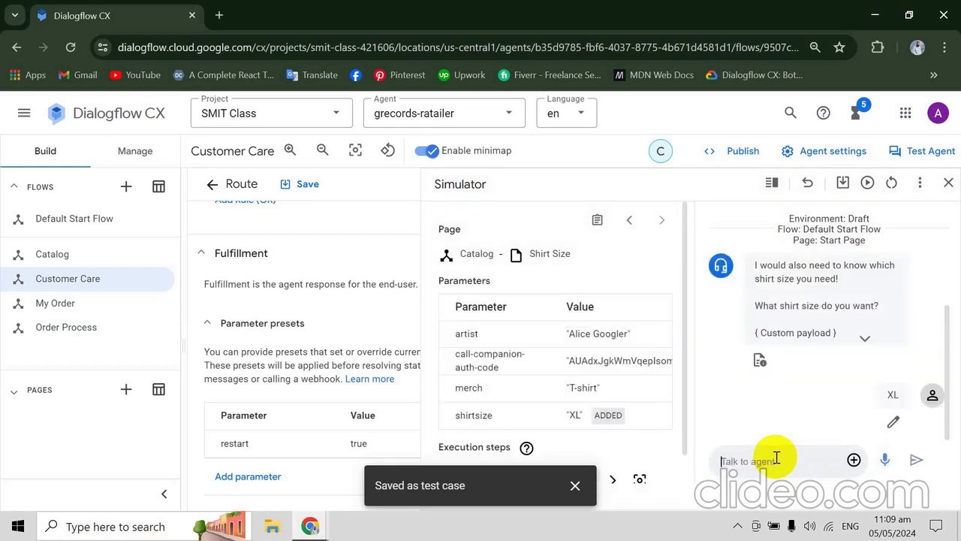
- Start saving the conversation as a test case and name it "Buy the Alice Googler t-shirt", copied from the codelab
click(841, 184)
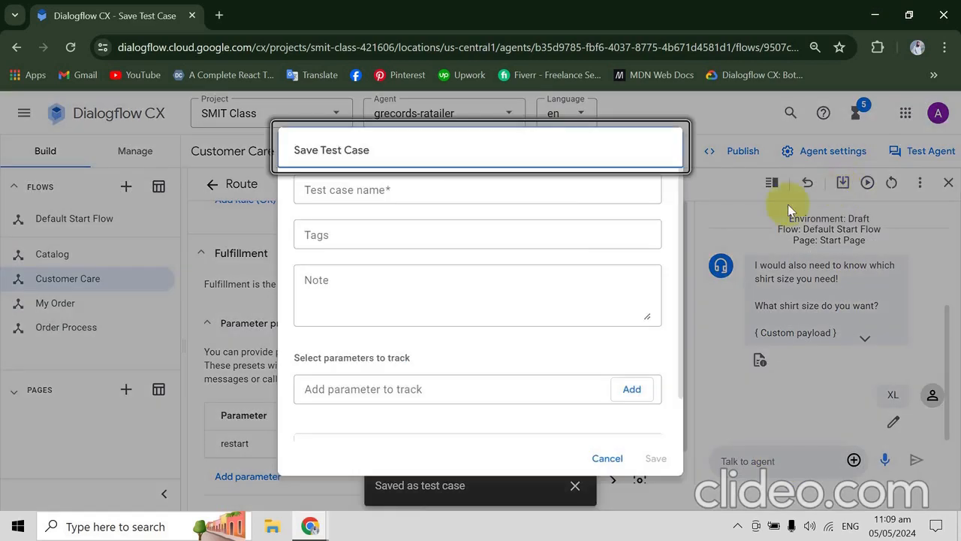
key(alt+Tab)
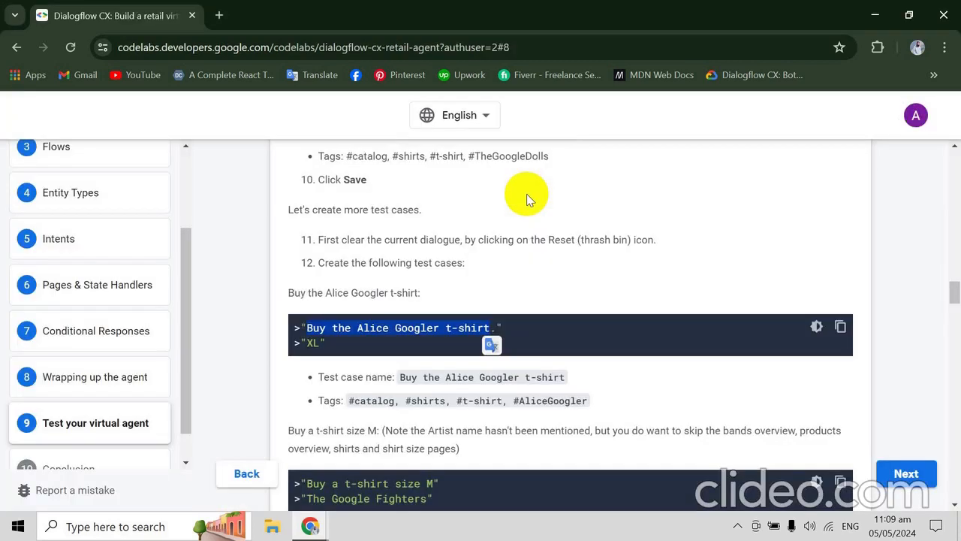
scroll(526, 194, down, 2)
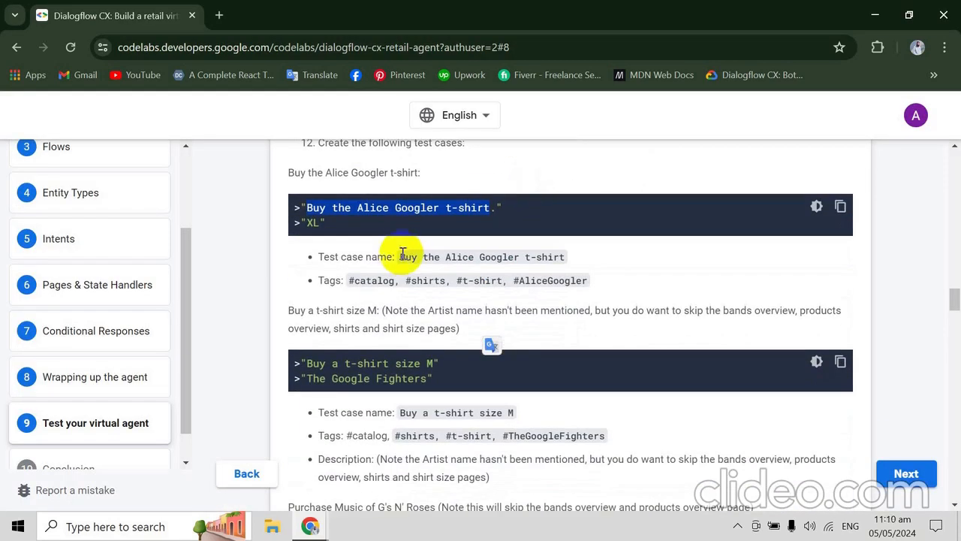
drag(398, 258, 561, 251)
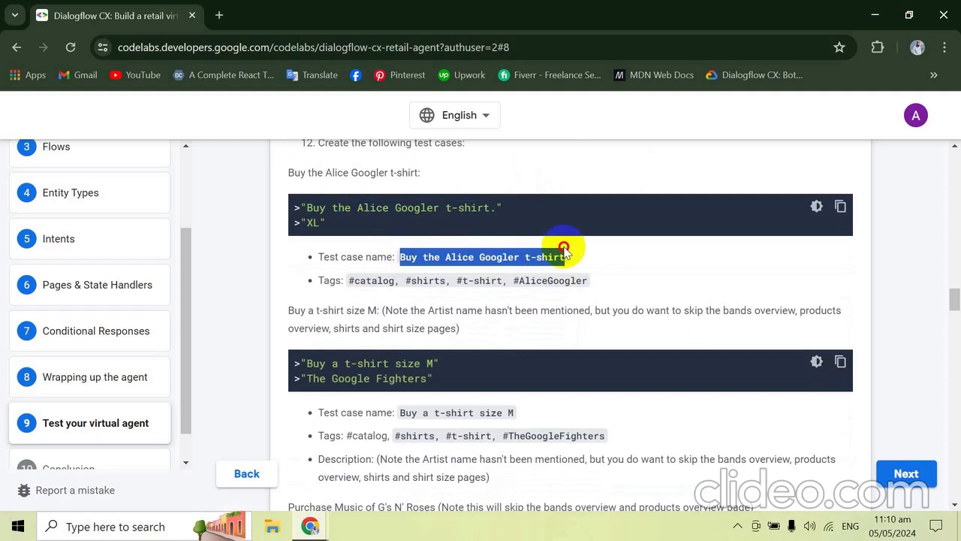
key(alt+Tab)
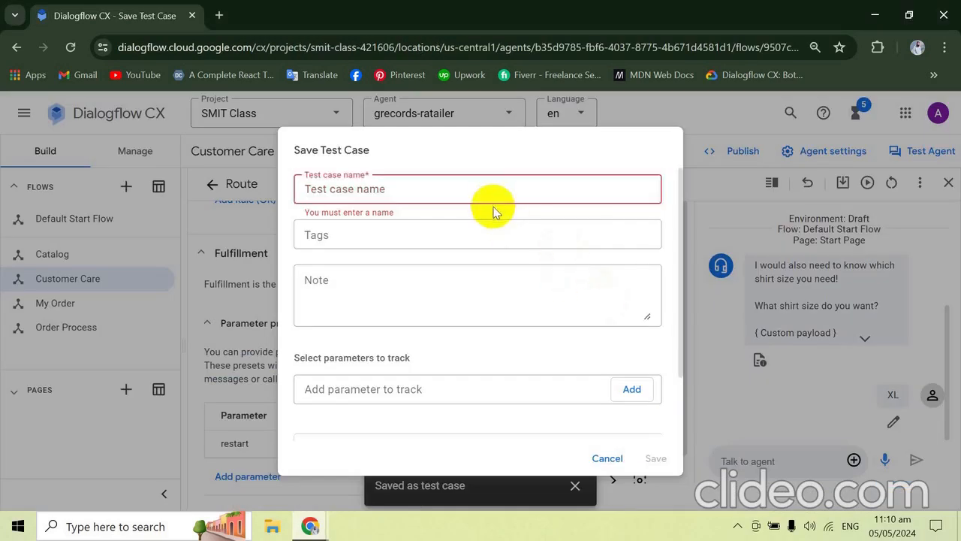
text(Buy the Alice Googler t-shirt)
key(Tab)
key(Tab)
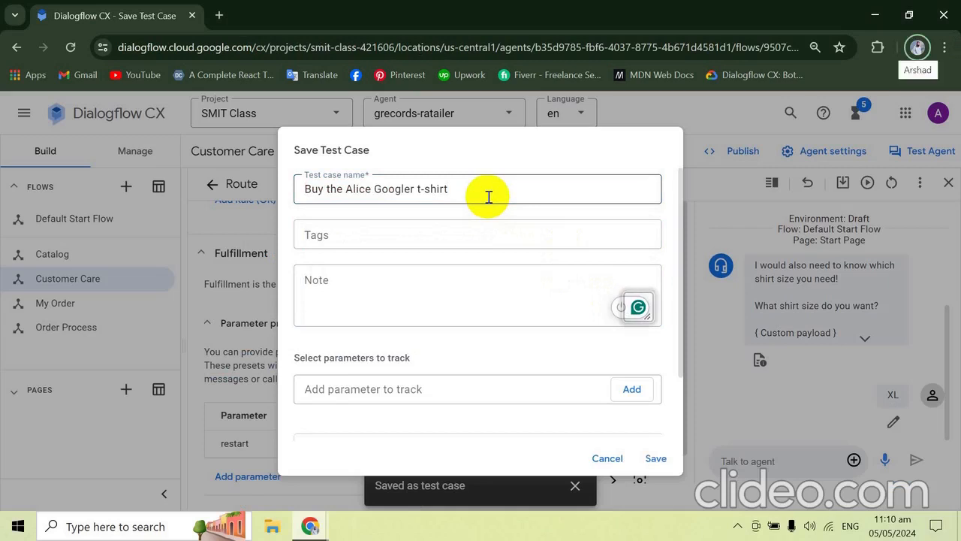
- Copy the tags "#catalog, #shirts, #t-shirt, #AliceGoogler" from the codelab into the Dialogflow CX test case and save it
click(420, 239)
key(alt+Tab)
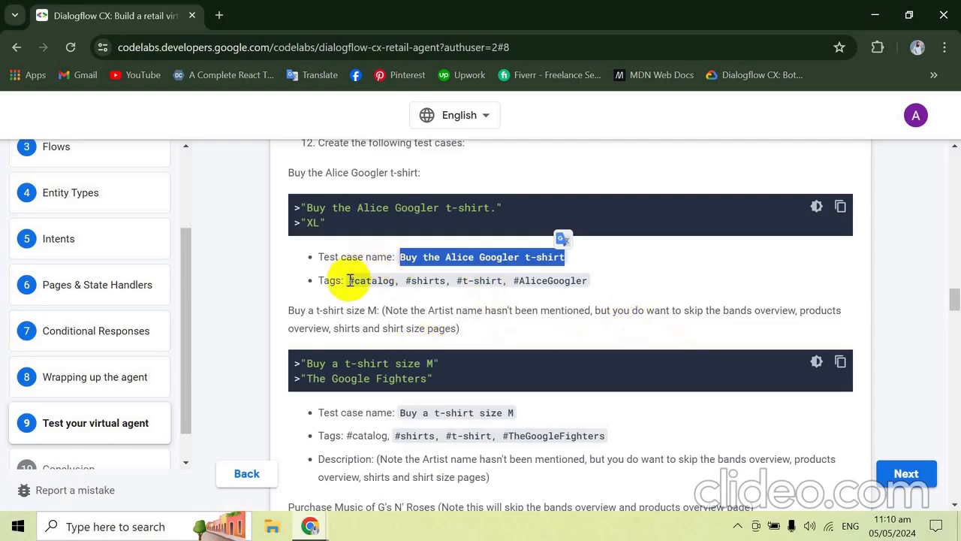
drag(350, 281, 597, 281)
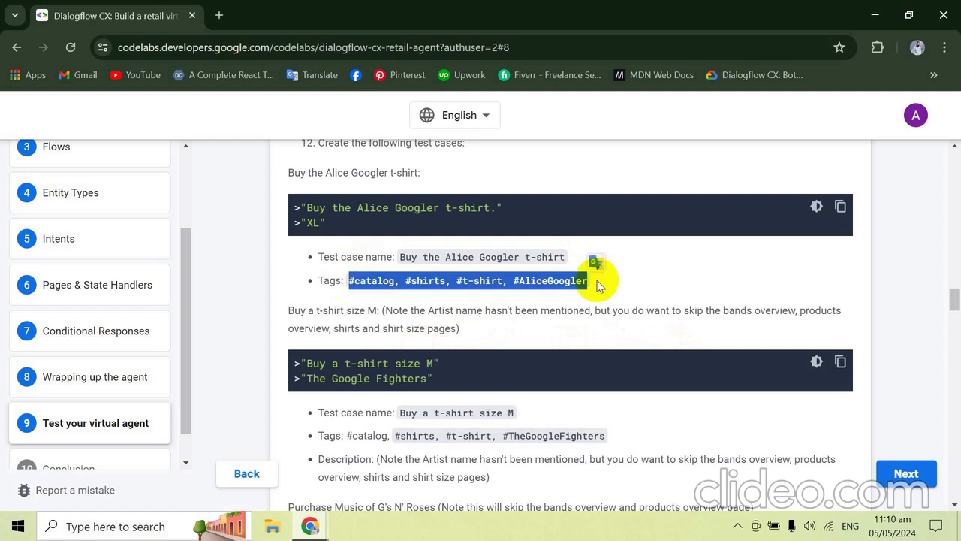
key(ctrl+c)
key(alt+Tab)
click(461, 232)
key(ctrl+v)
key(Tab)
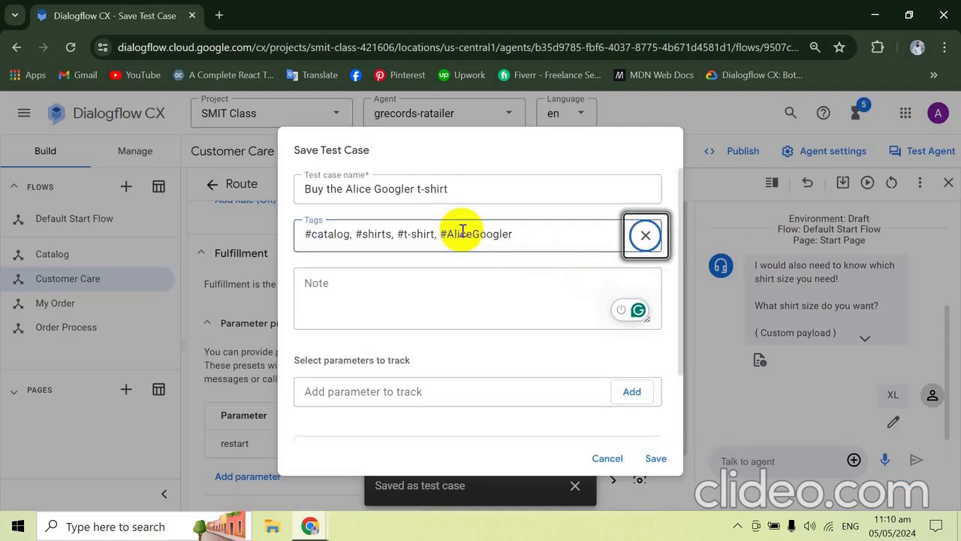
key(Tab)
key(Tab)
key(Tab)
key(Tab)
key(Tab)
key(Tab)
key(Tab)
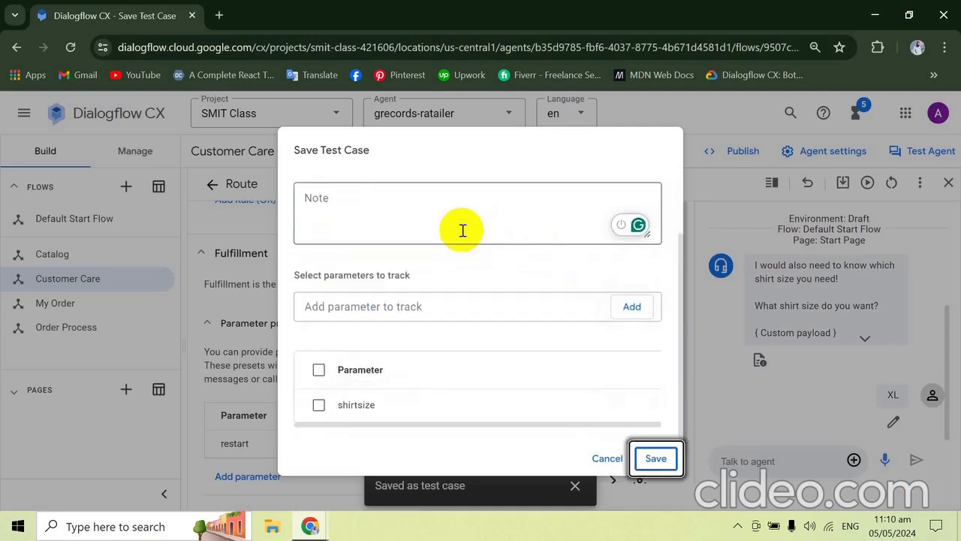
key(Return)
- Switch to the codelab and copy the first phrase of its next test case, "Buy a t-shirt size M"
key(alt+Tab)
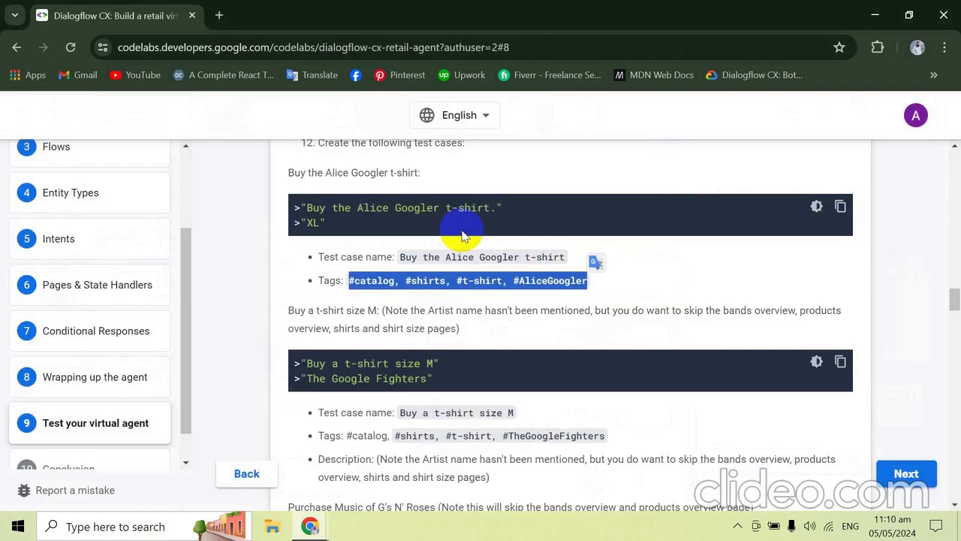
scroll(462, 235, down, 2)
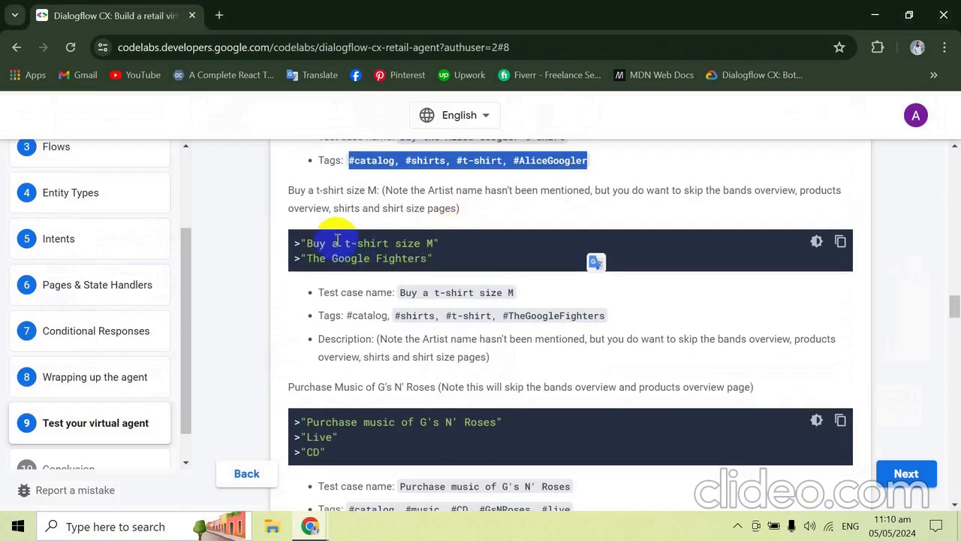
drag(308, 246, 412, 242)
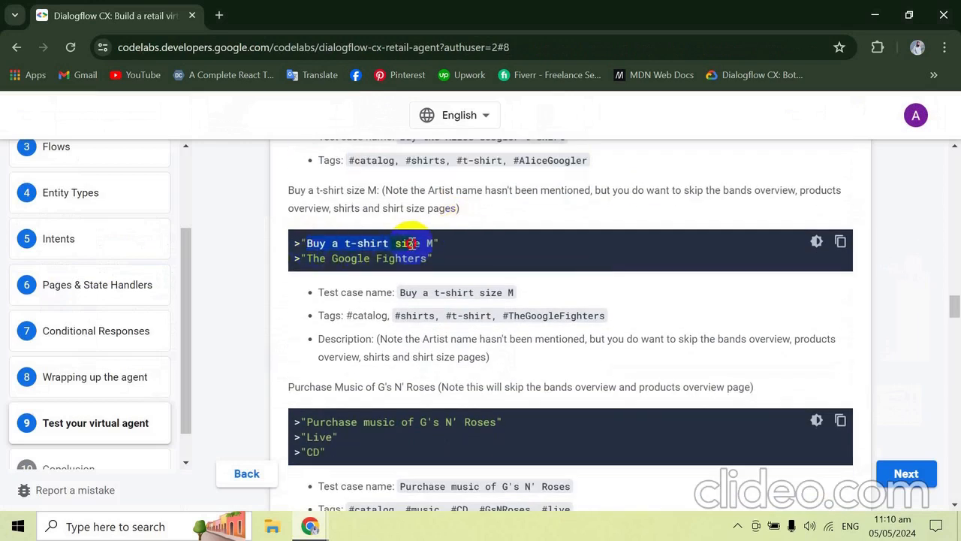
scroll(412, 255, up, 1)
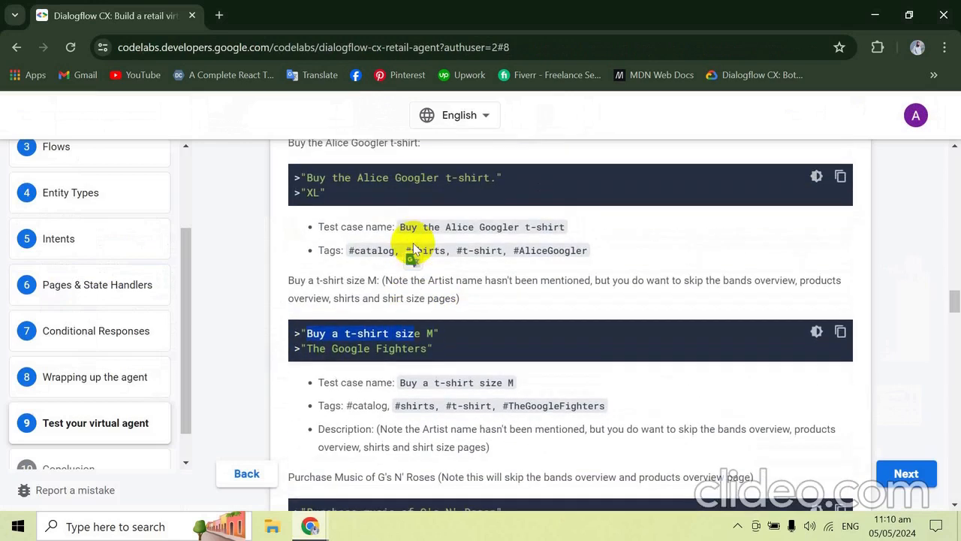
scroll(413, 250, down, 1)
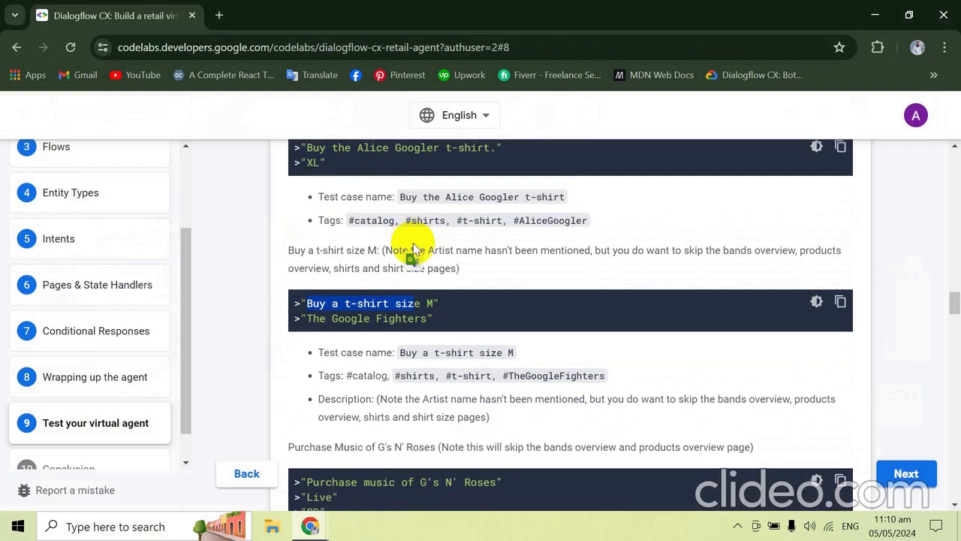
scroll(413, 244, down, 1)
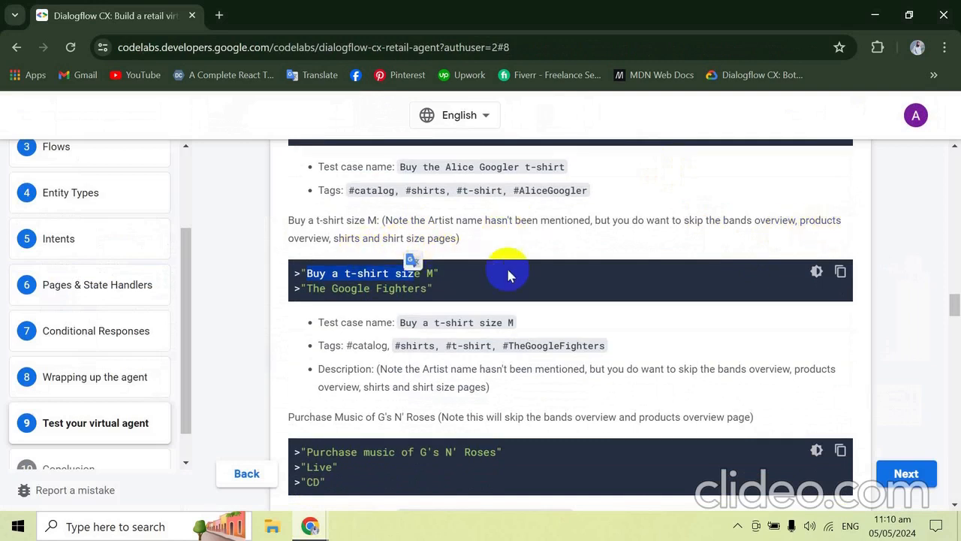
click(368, 272)
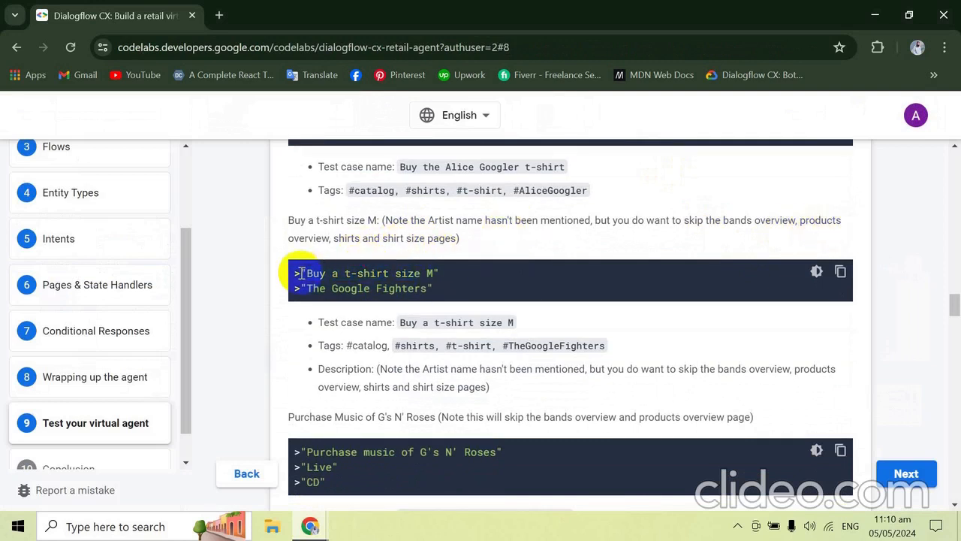
drag(307, 274, 425, 276)
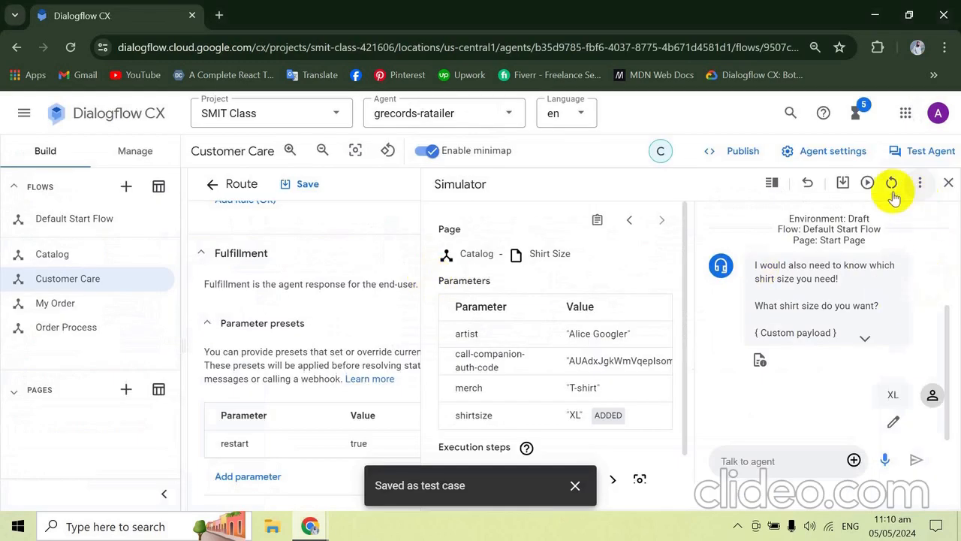
- Reset the Dialogflow CX simulator and send "Buy a t-shirt size M" to the agent
click(891, 184)
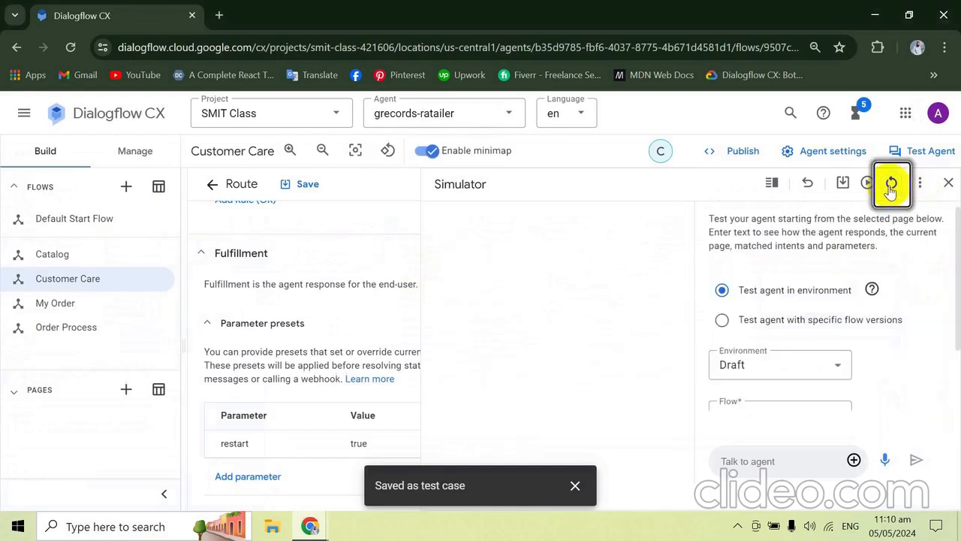
click(764, 463)
key(ctrl+v)
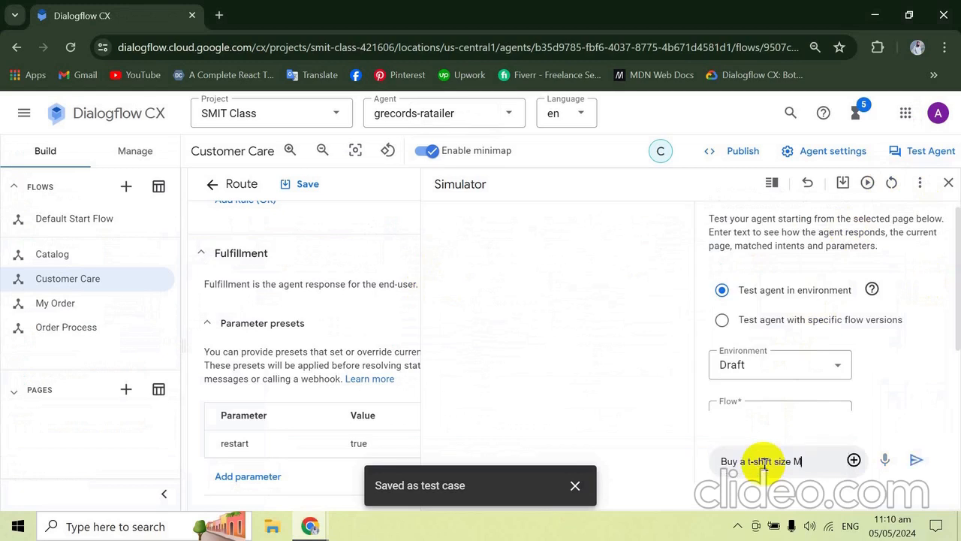
key(Return)
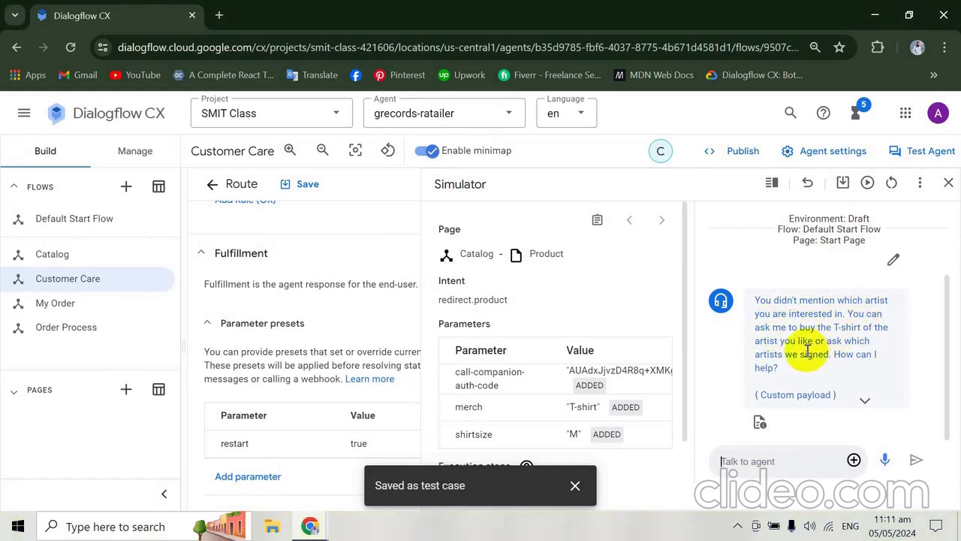
- Expand the custom payload in the agent's reply and examine its contents
click(866, 392)
drag(947, 290, 948, 364)
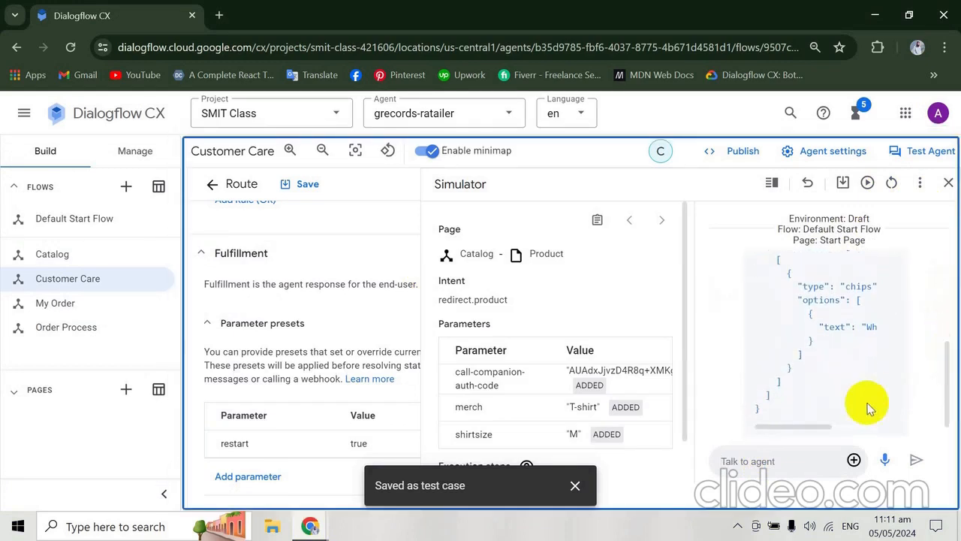
drag(809, 431, 740, 424)
- Check the codelab for the artist name and send "The Google Fighters" to the agent in the Dialogflow CX simulator
key(alt+Tab)
scroll(738, 425, down, 1)
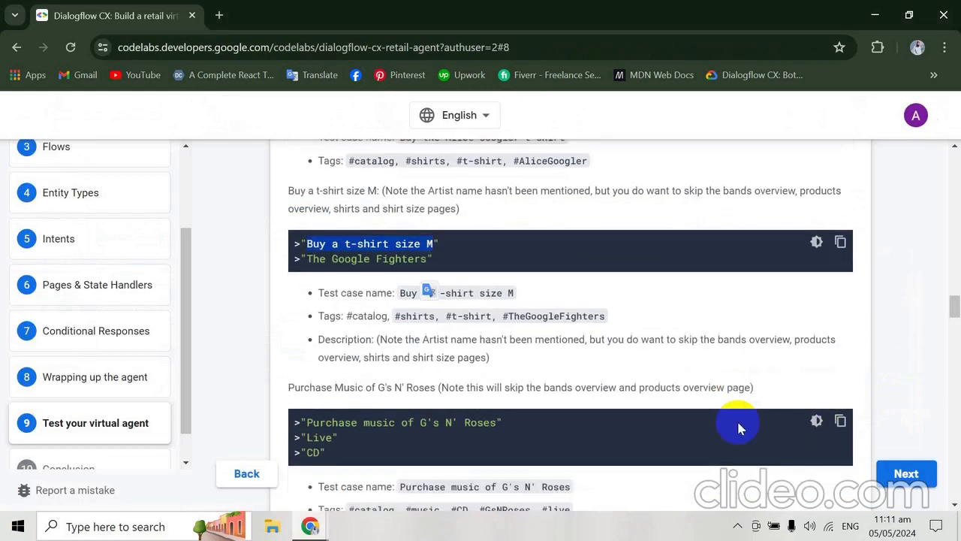
scroll(738, 425, up, 1)
scroll(738, 426, down, 1)
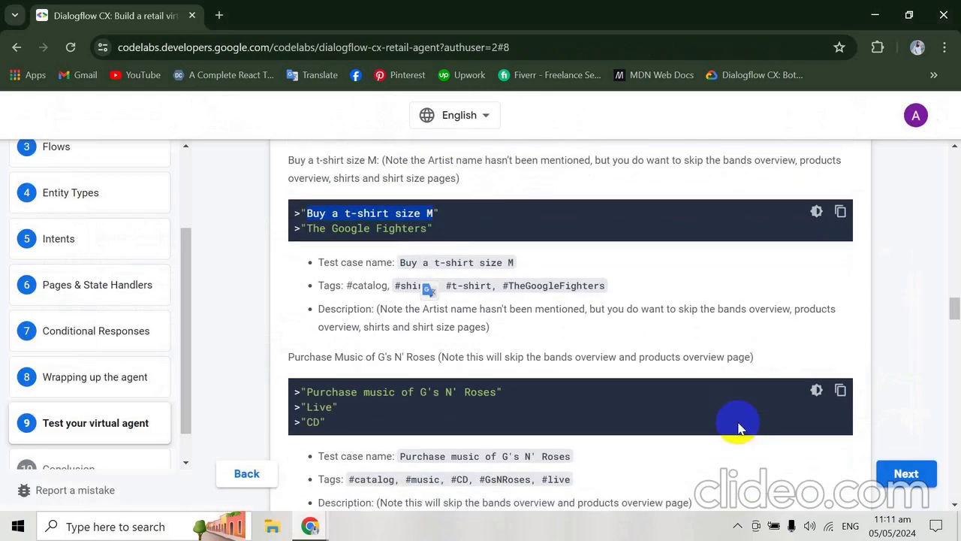
key(alt+Tab)
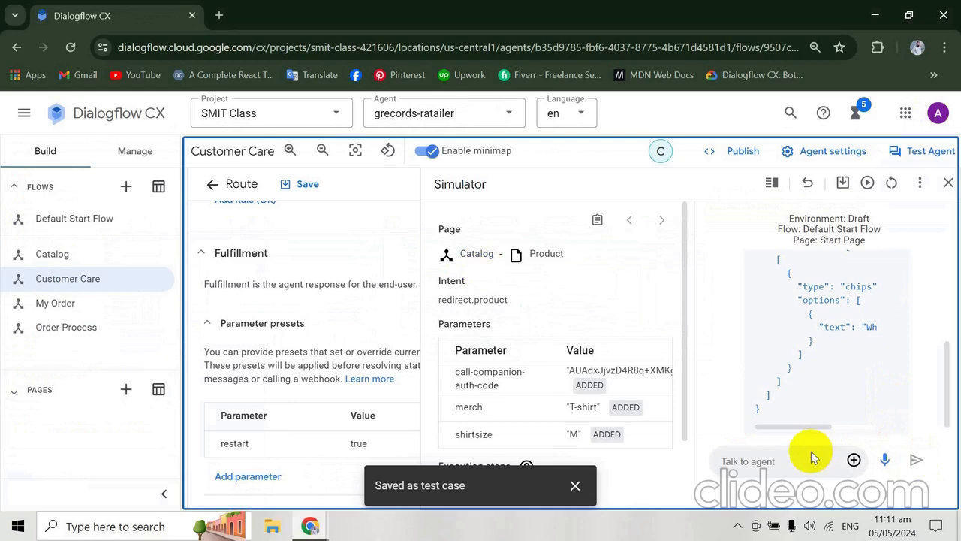
click(798, 460)
text(The )
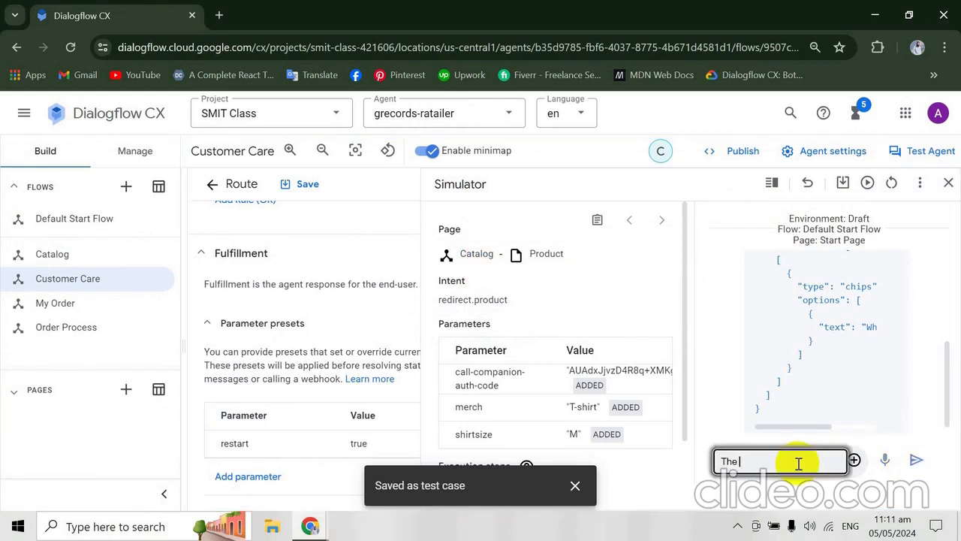
text(goog)
key(alt+Tab)
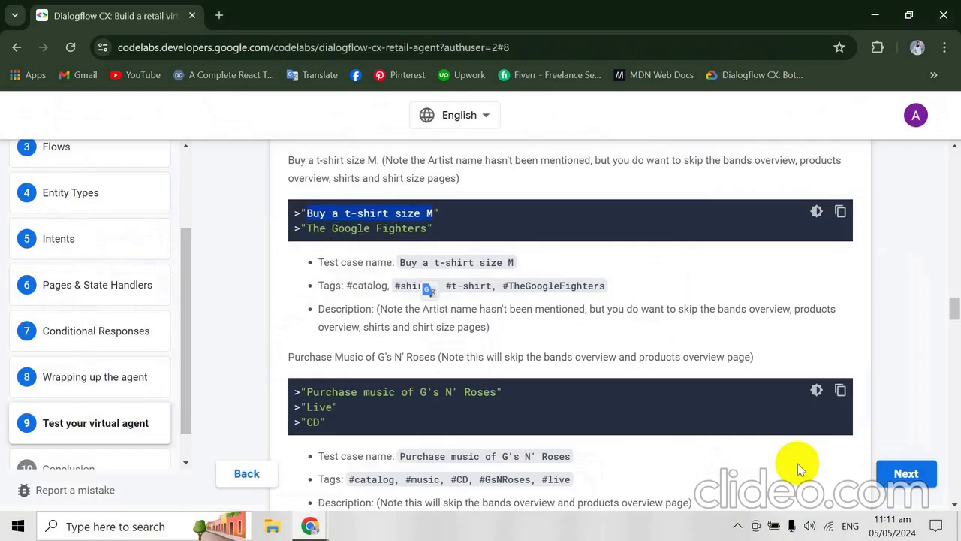
key(alt+Tab)
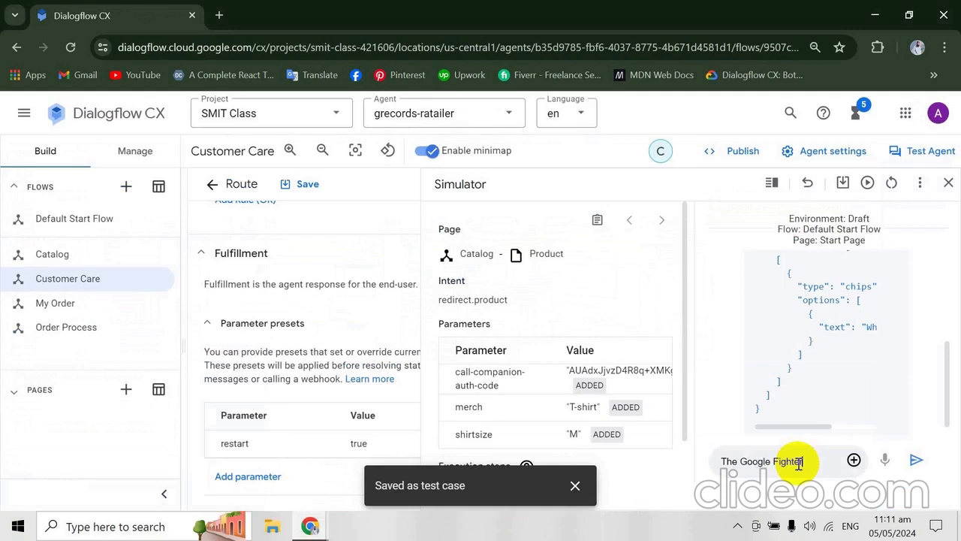
key(alt+Tab)
key(alt+Tab)
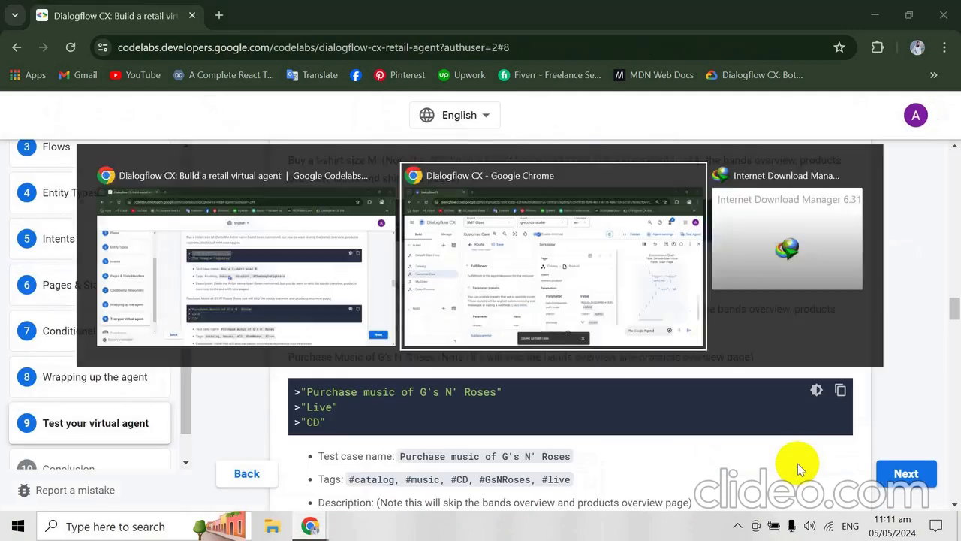
text(s)
key(Return)
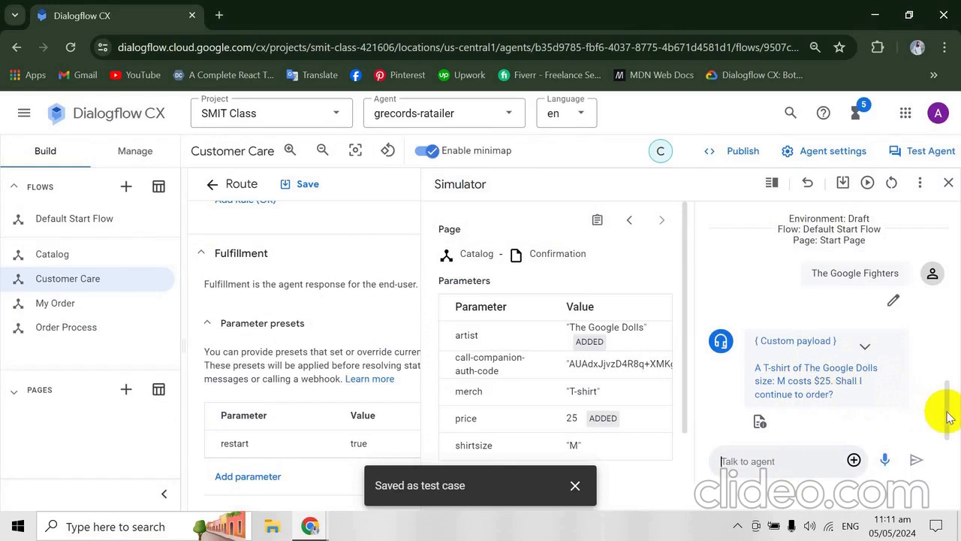
- Review the codelab's upcoming test cases, then return to Dialogflow CX and open the Save Test Case dialog for the current conversation
key(alt+Tab)
scroll(948, 417, down, 1)
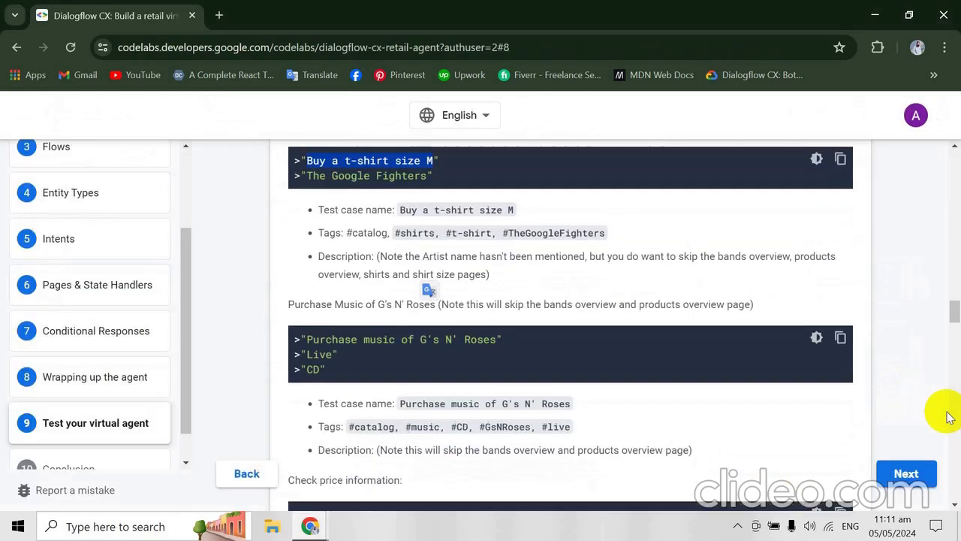
scroll(948, 416, down, 1)
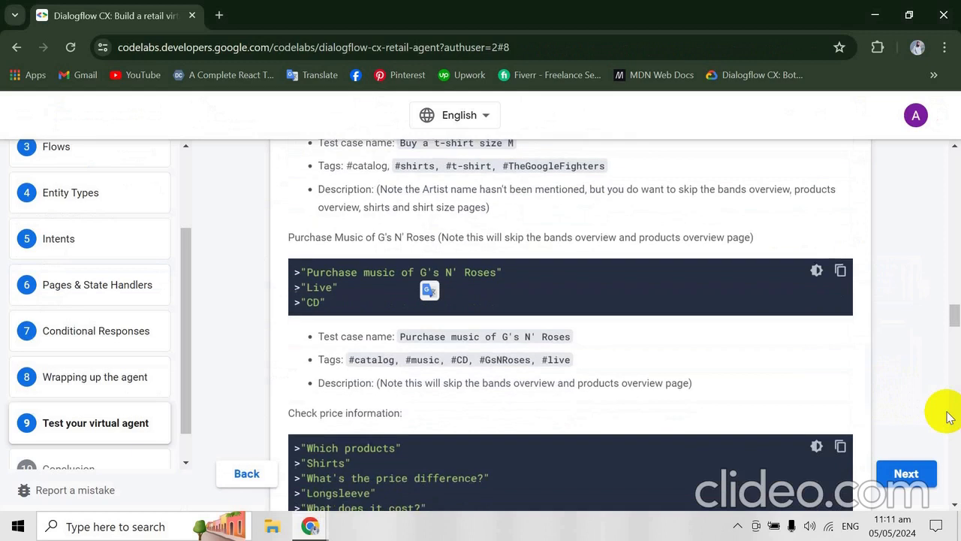
key(alt+Tab)
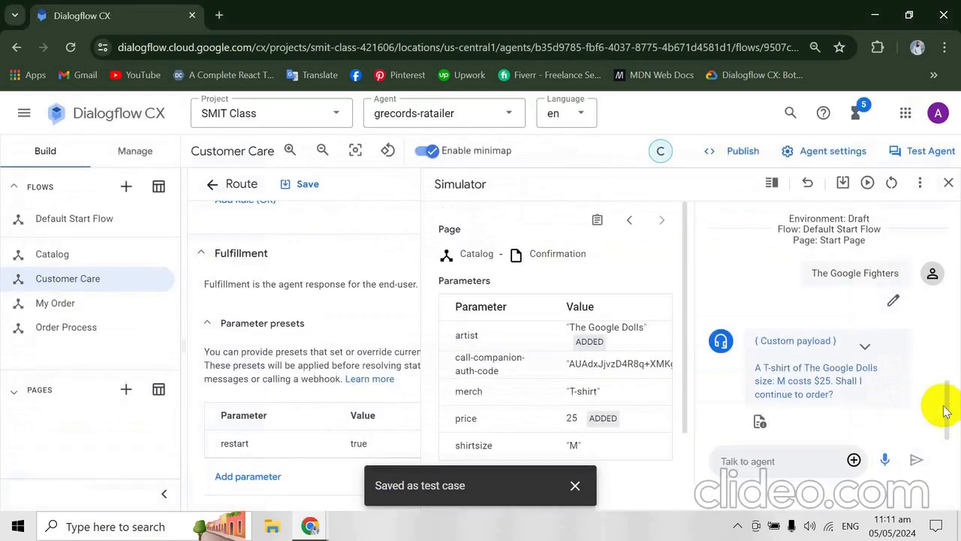
click(844, 184)
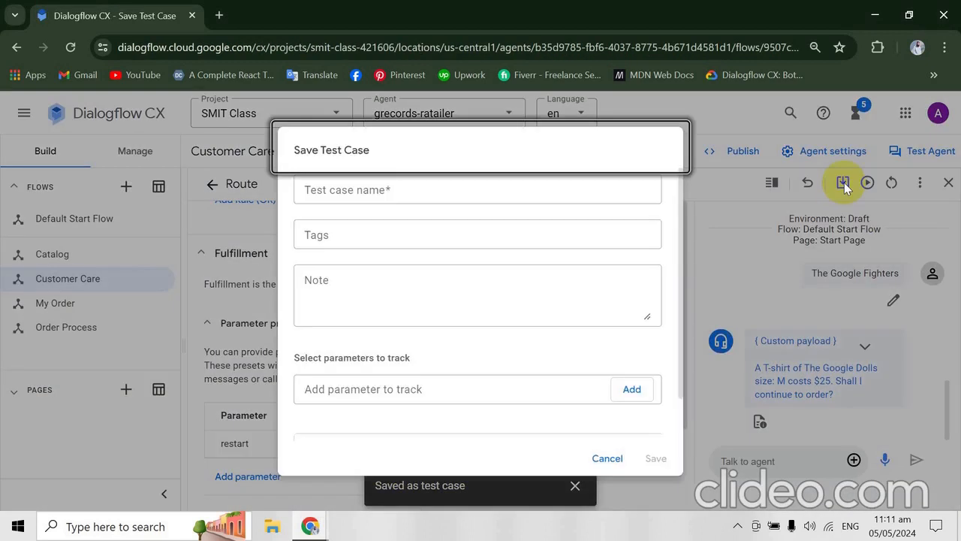
- Copy the test case name "Buy a t-shirt size M" from the codelab and enter it as the test case name in Dialogflow CX
key(alt+Tab)
scroll(701, 190, down, 1)
scroll(701, 190, up, 5)
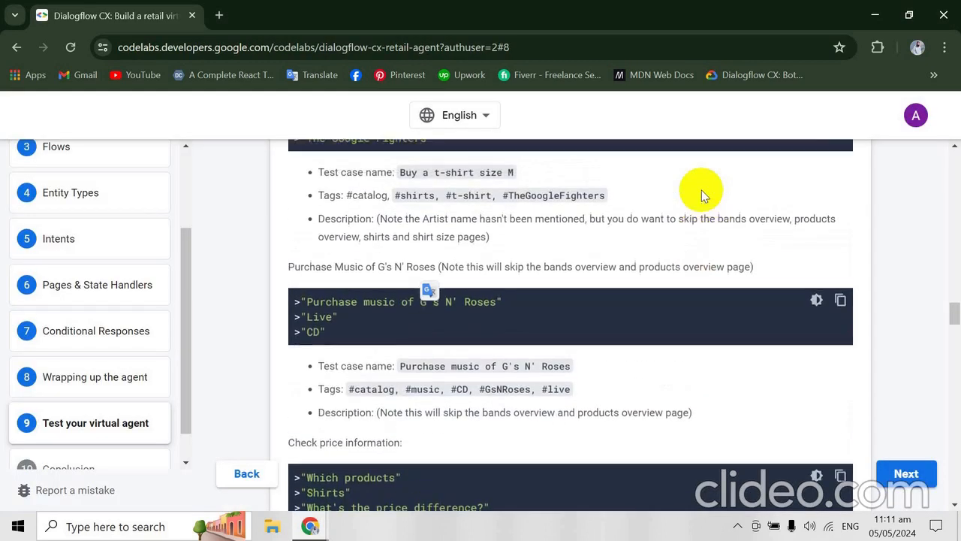
scroll(701, 190, up, 1)
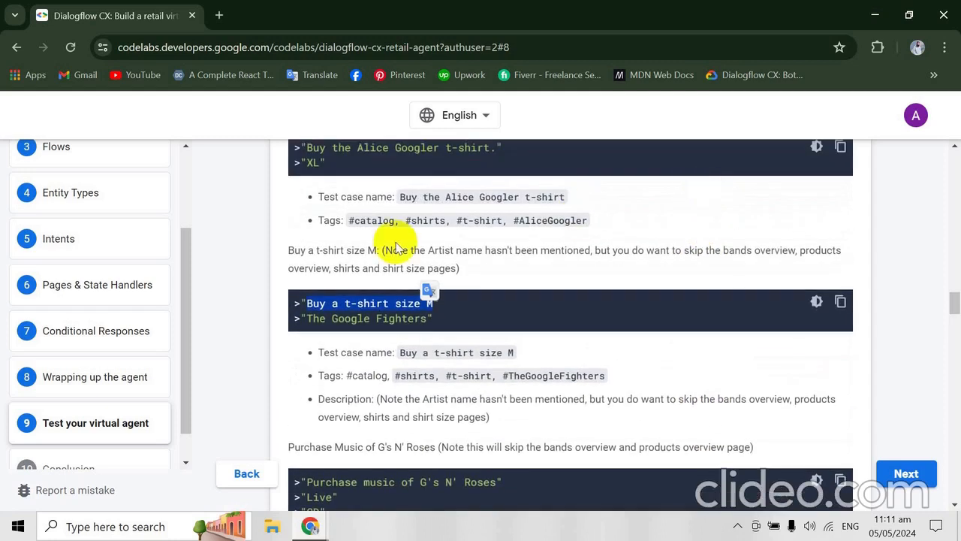
drag(399, 352, 515, 353)
key(alt+Tab)
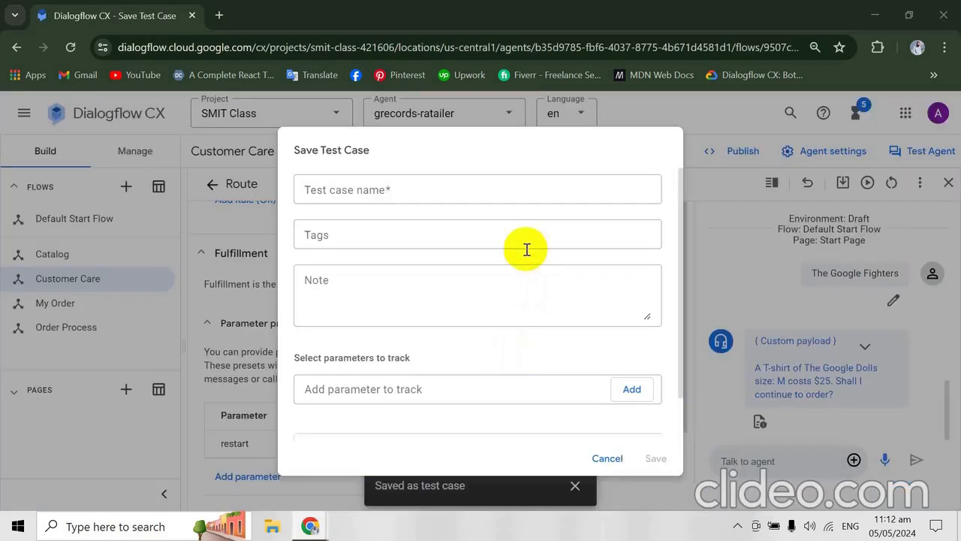
click(494, 185)
text(Buy a t-shirt size M)
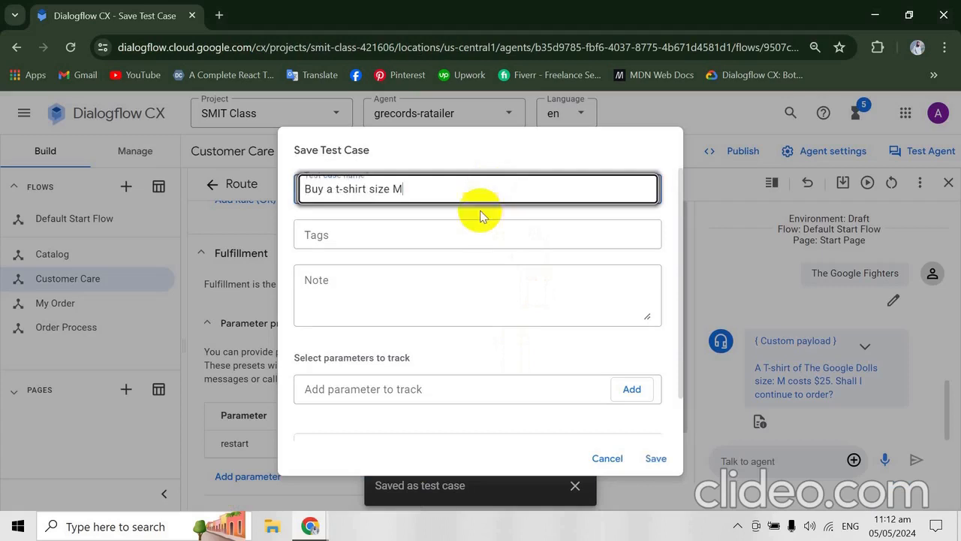
- Copy the tags "#shirts, #t-shirt, #TheGoogleFighters" from the codelab into the test case's tags and save the test case
click(434, 238)
key(alt+Tab)
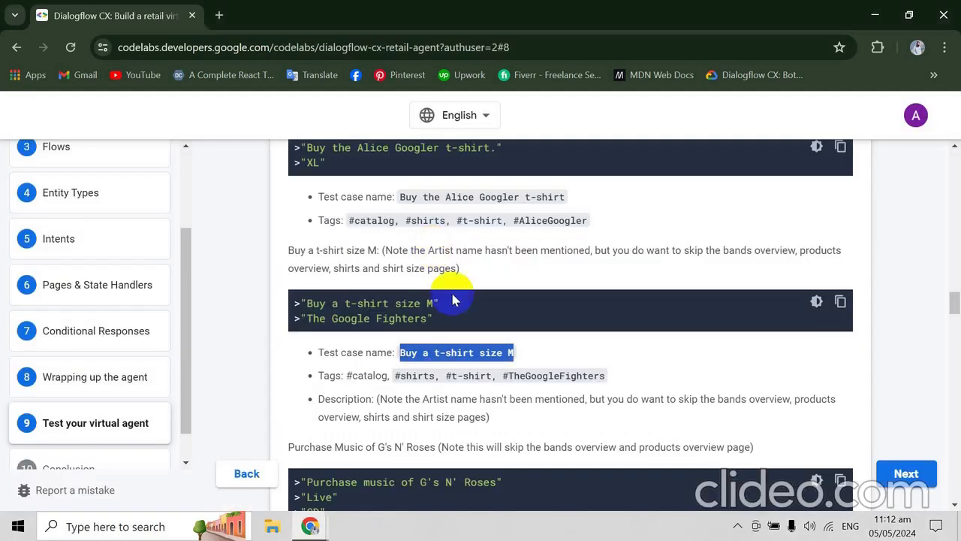
click(395, 375)
drag(394, 376, 605, 380)
key(ctrl+c)
key(alt+Tab)
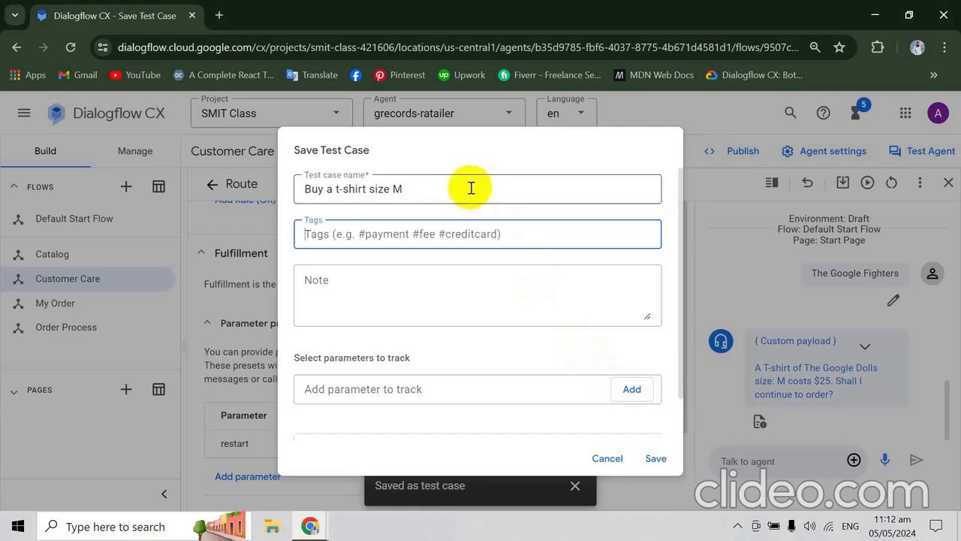
key(ctrl+v)
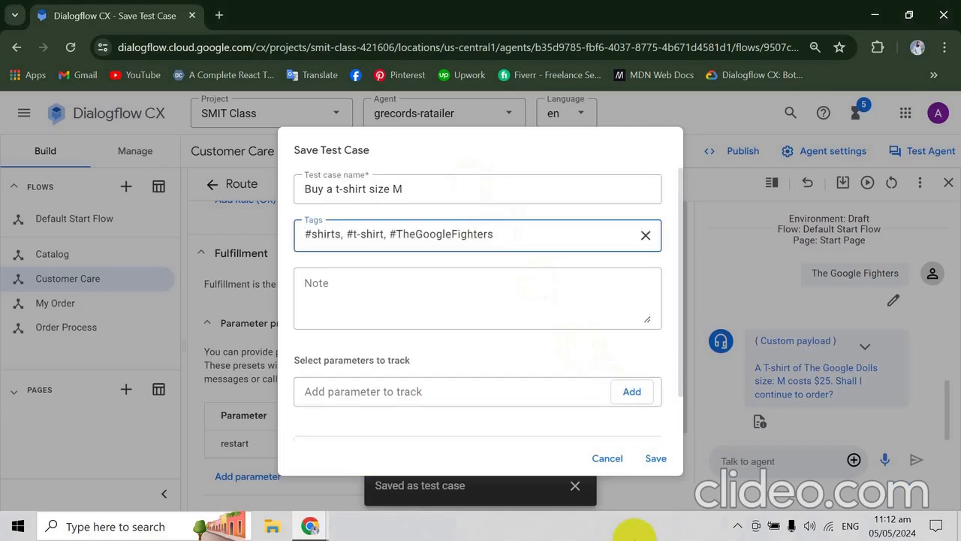
click(655, 459)
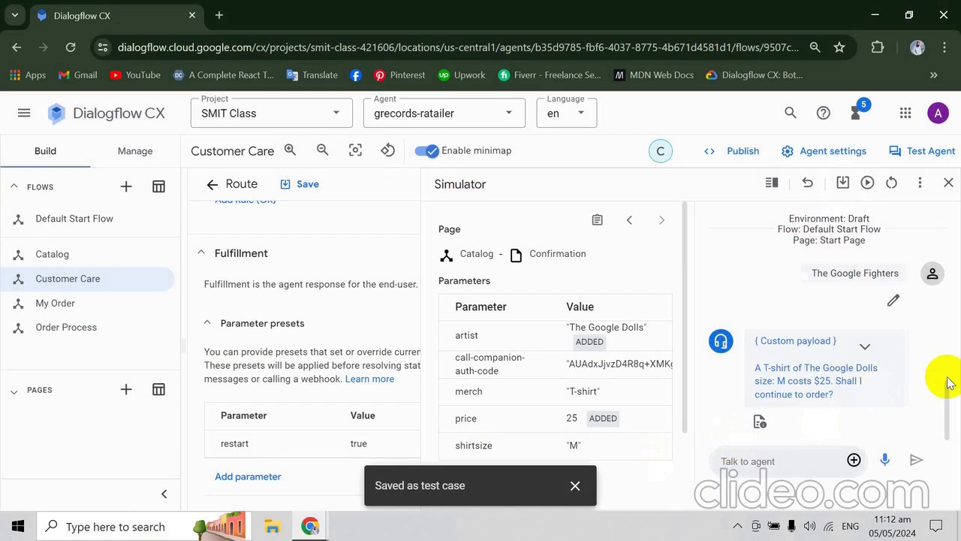
- Find the codelab's "Purchase Music of G's N' Roses" test case, then switch to Dialogflow CX and reset the simulator
key(alt+Tab)
scroll(950, 383, down, 4)
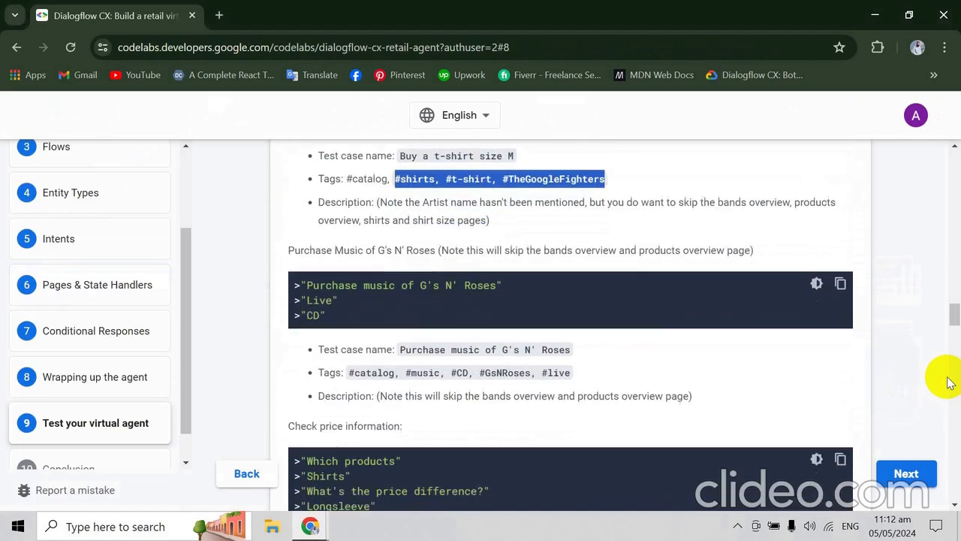
scroll(946, 380, up, 1)
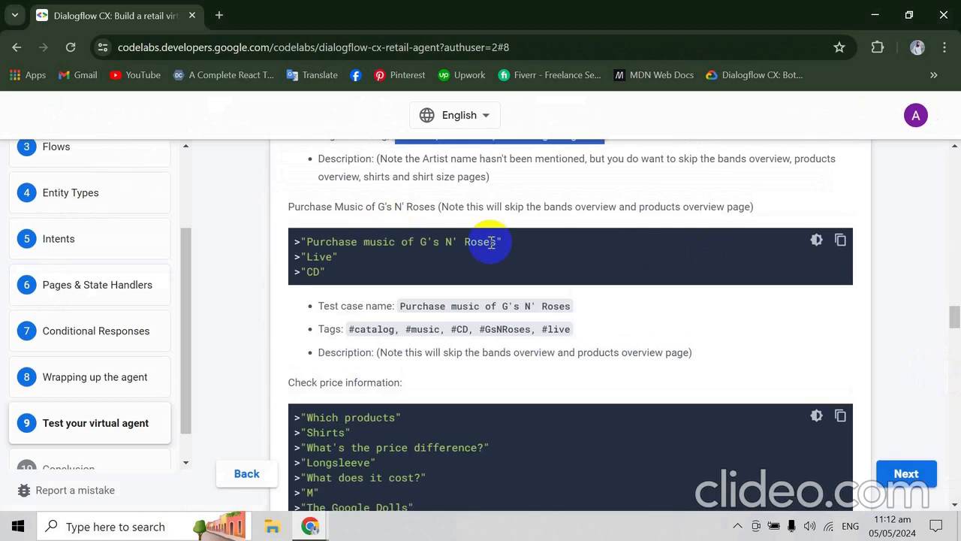
key(alt+Tab)
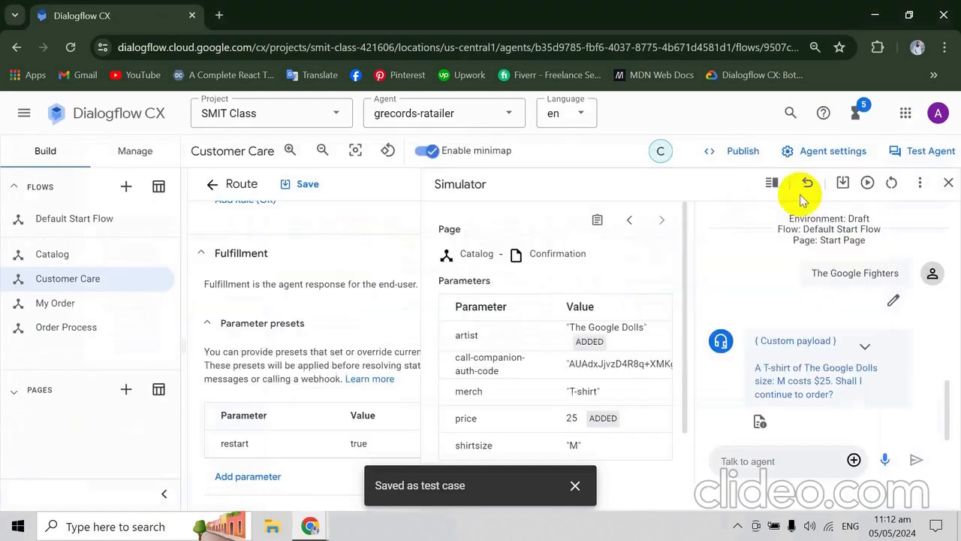
click(891, 183)
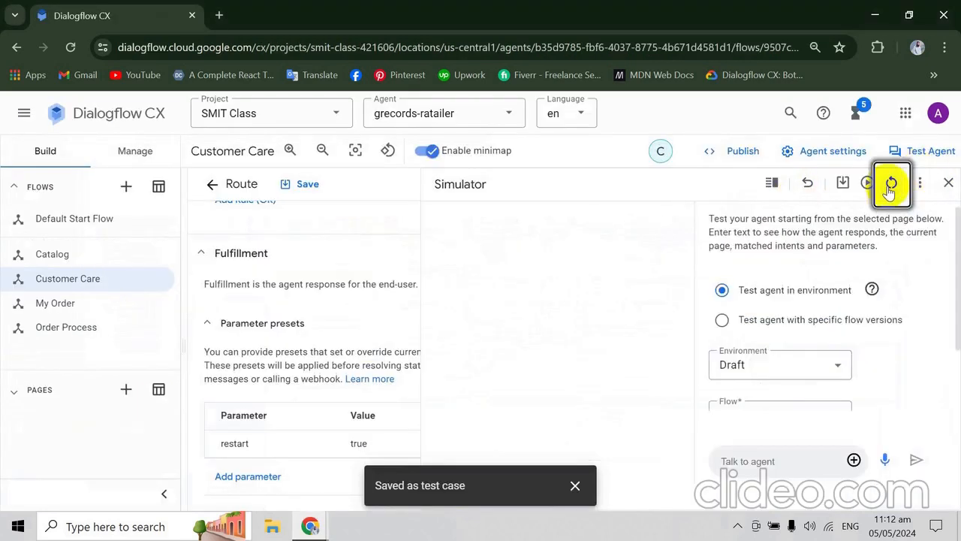
click(767, 460)
- Copy "Purchase music of G's N' Roses" from the codelab and send it to the agent in the Dialogflow CX simulator
key(alt+Tab)
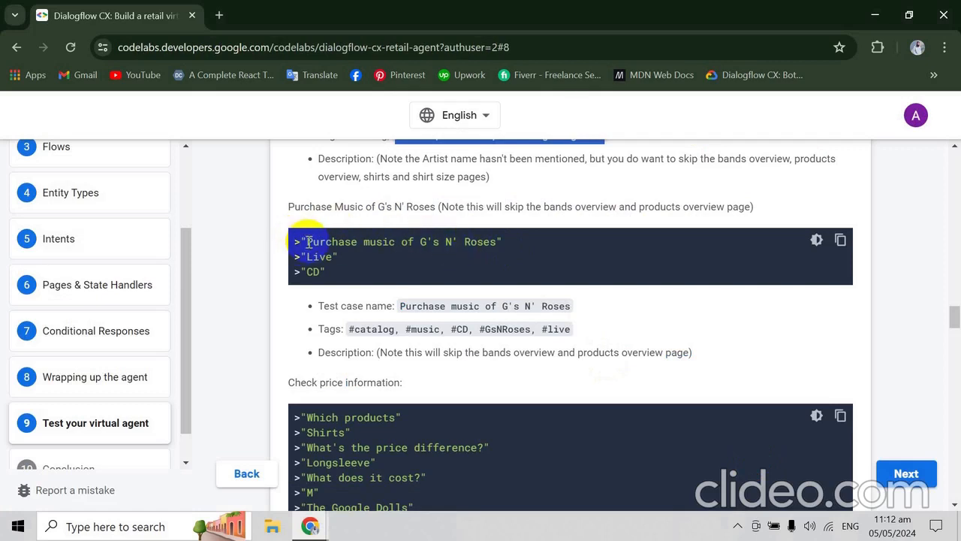
drag(307, 241, 503, 246)
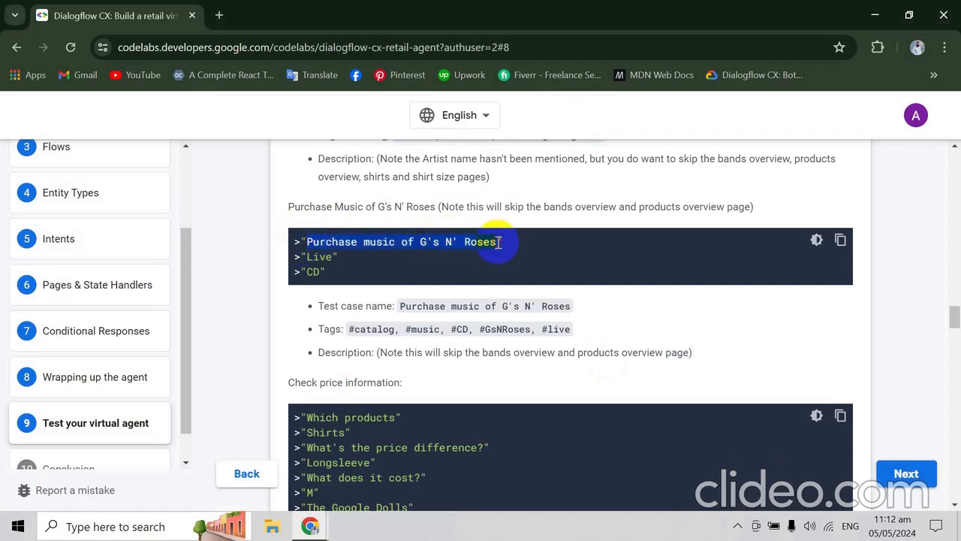
key(ctrl+c)
key(alt+Tab)
key(ctrl+v)
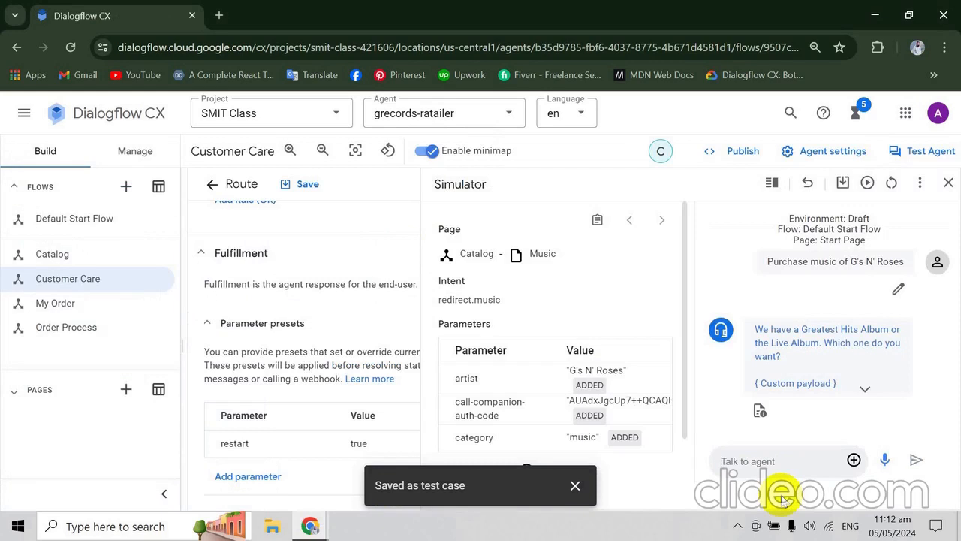
- Check the codelab's next phrase, then expand the custom payload in the agent's reply and examine the album options
key(alt+Tab)
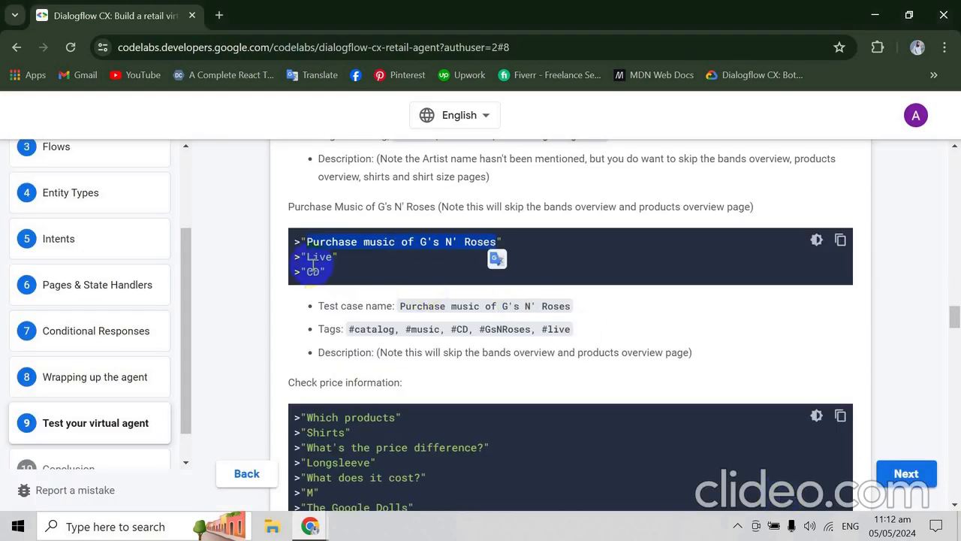
key(alt+Tab)
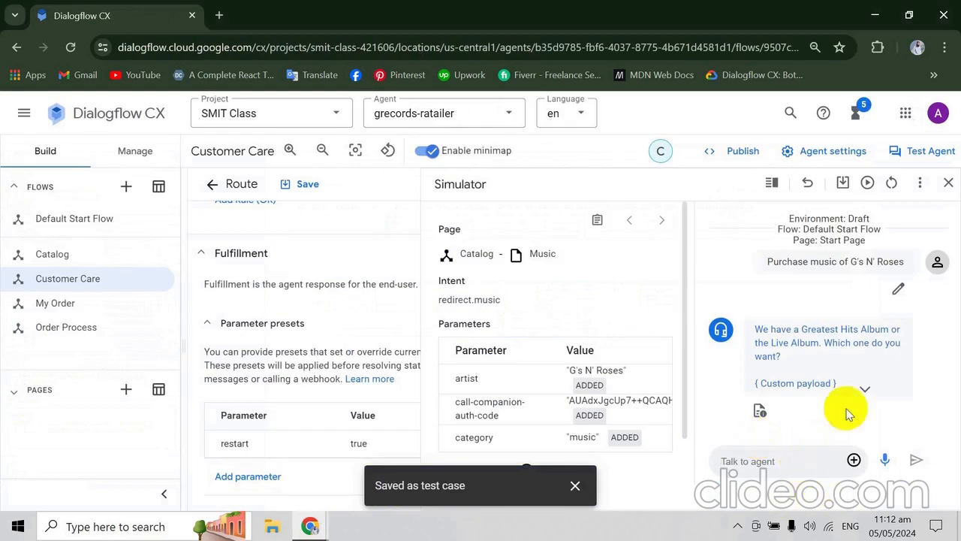
key(alt+Tab)
key(alt+Tab)
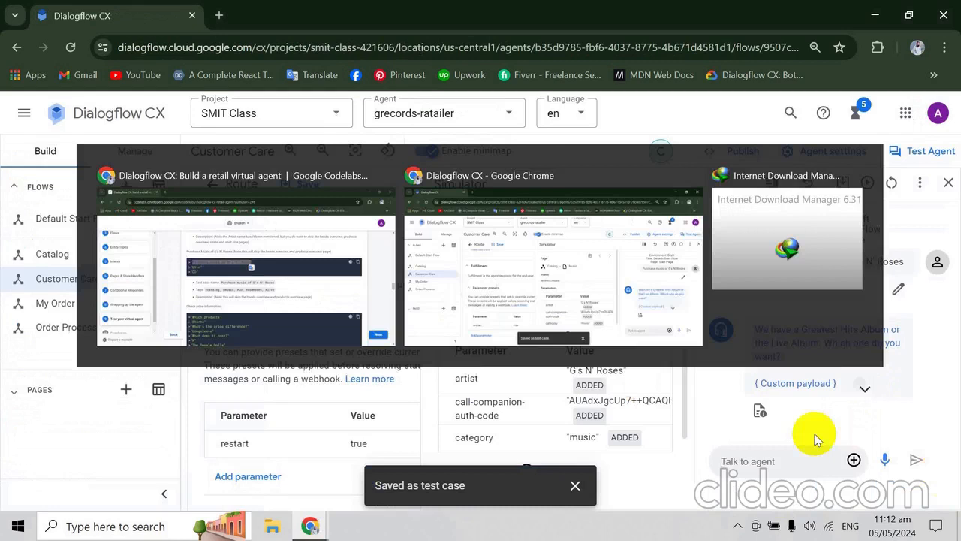
click(862, 389)
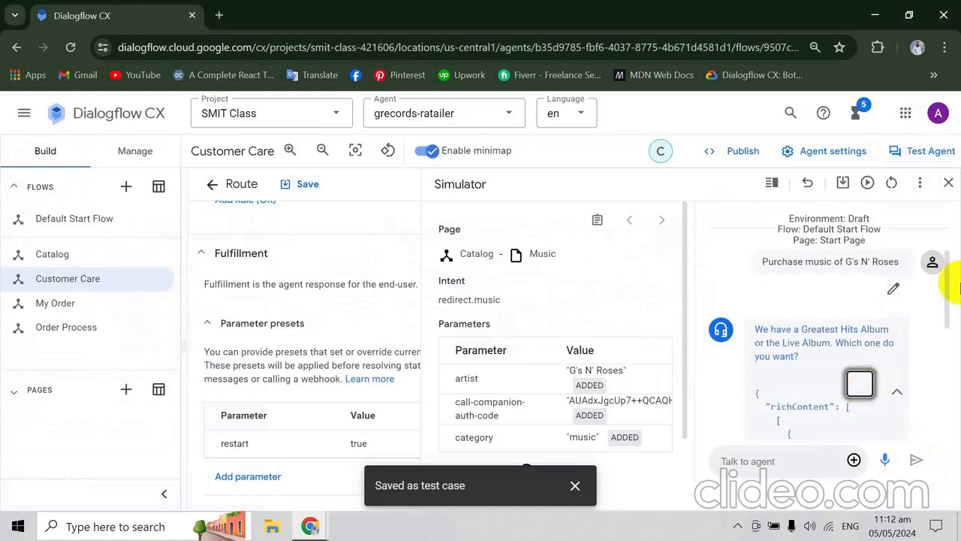
drag(946, 324, 944, 354)
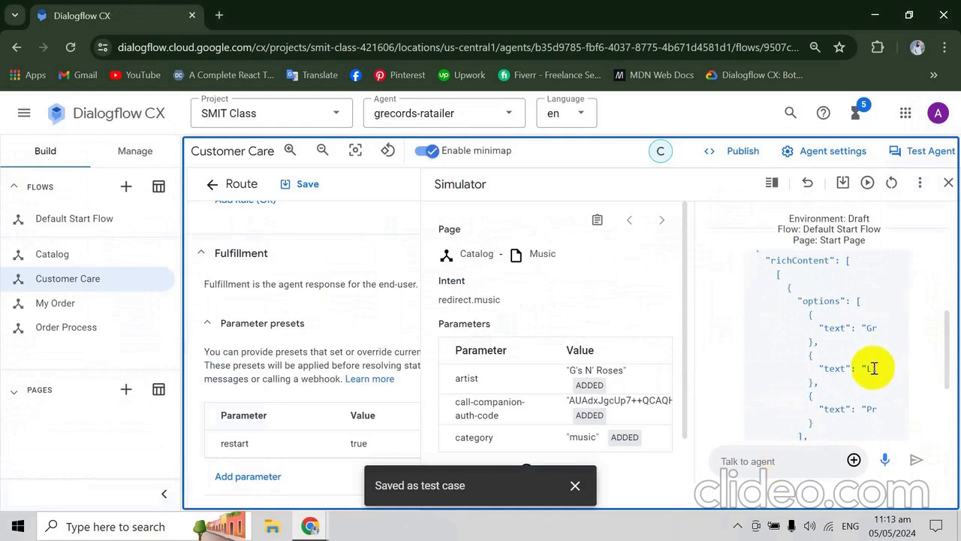
- Check the album phrase in the codelab and send "Live" to the agent in the Dialogflow CX simulator
click(786, 463)
key(alt+Tab)
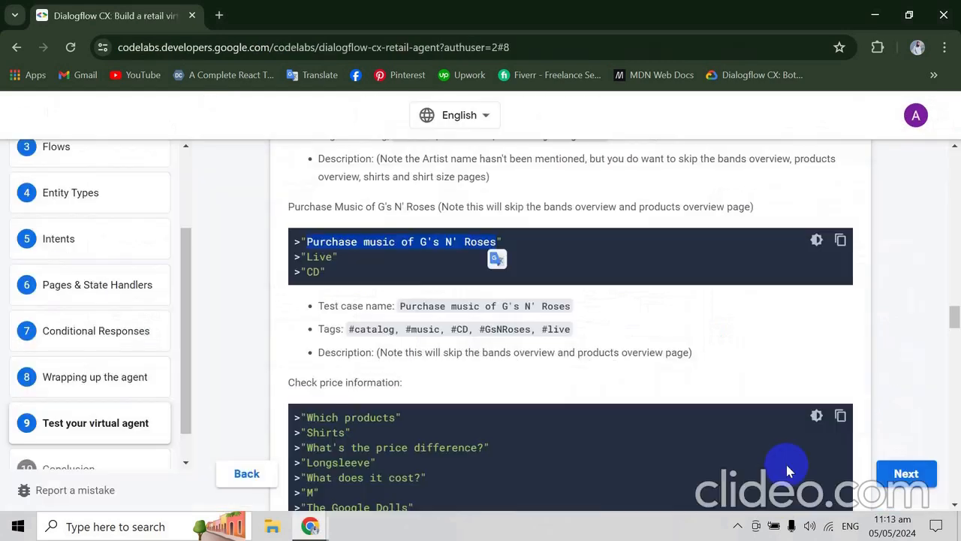
key(alt+Tab)
text(L)
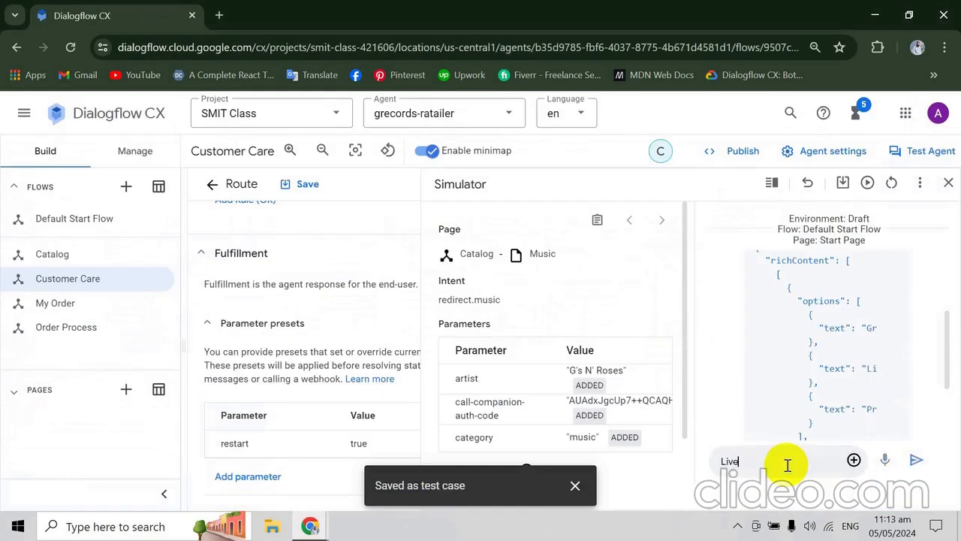
text(ive)
key(Return)
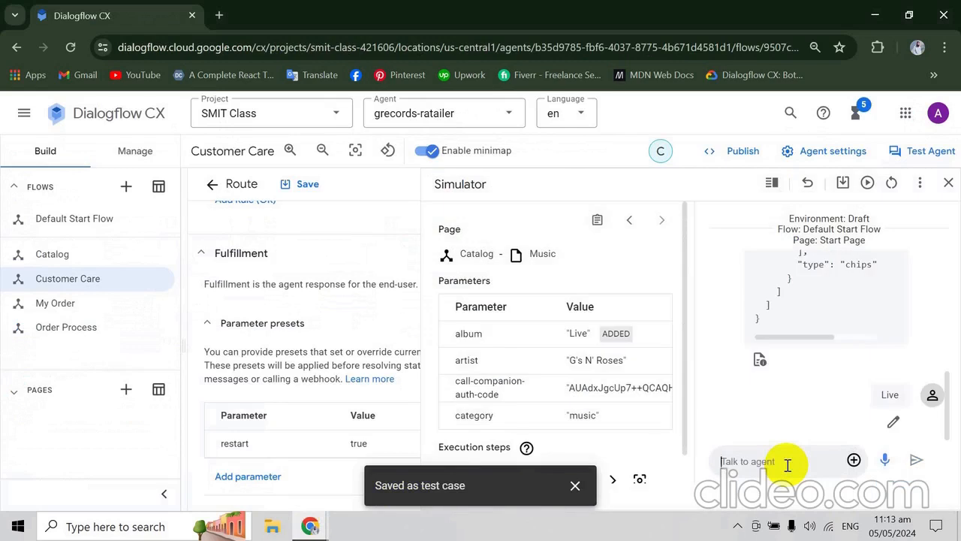
- Review the conversation against the codelab, reset the Dialogflow CX simulator, and send "Purchase music of G's N' Roses" again
key(alt+Tab)
key(alt+Tab)
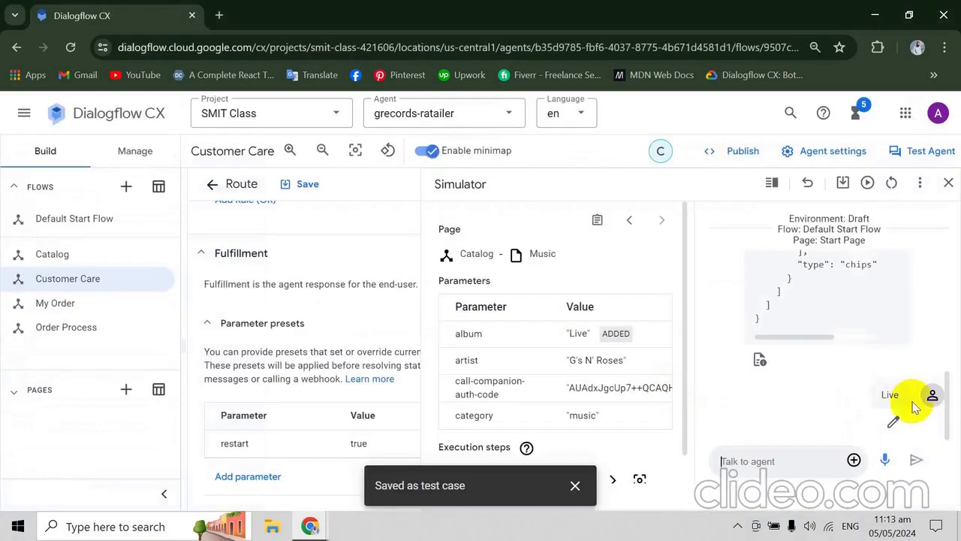
click(949, 406)
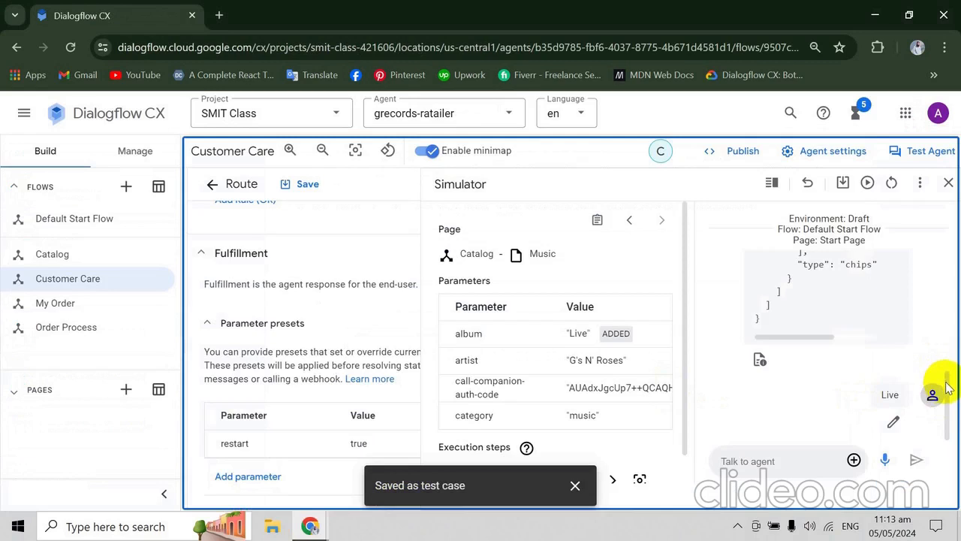
drag(946, 383, 885, 178)
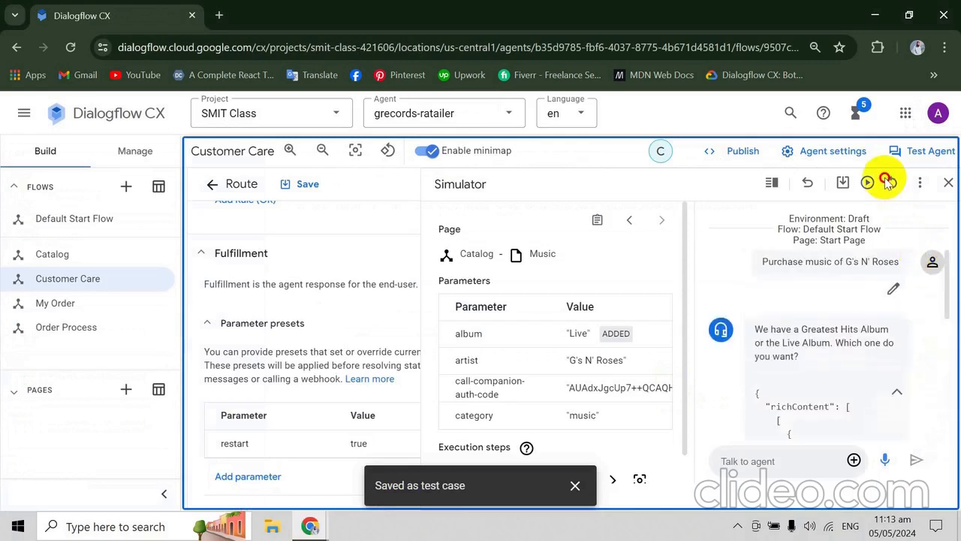
click(892, 183)
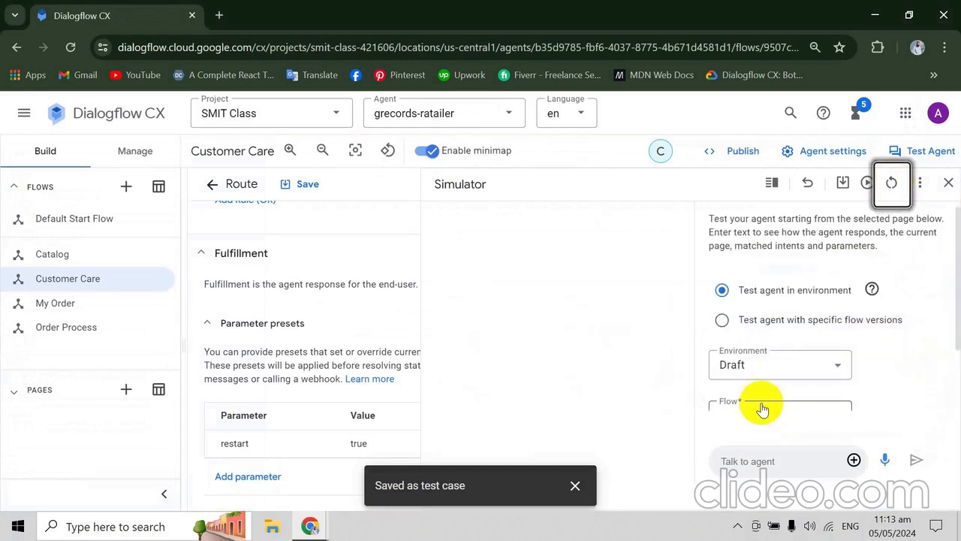
key(alt+Tab)
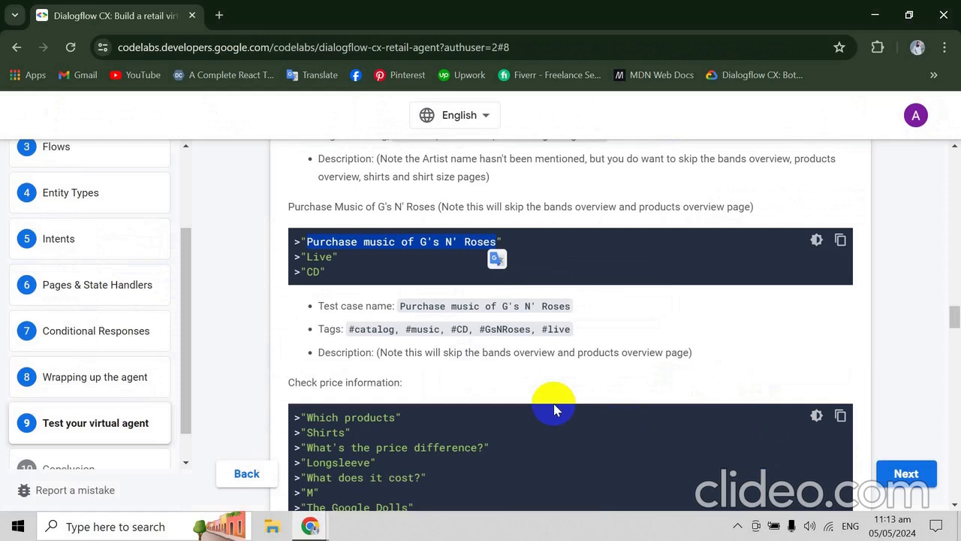
key(alt+Tab)
click(771, 458)
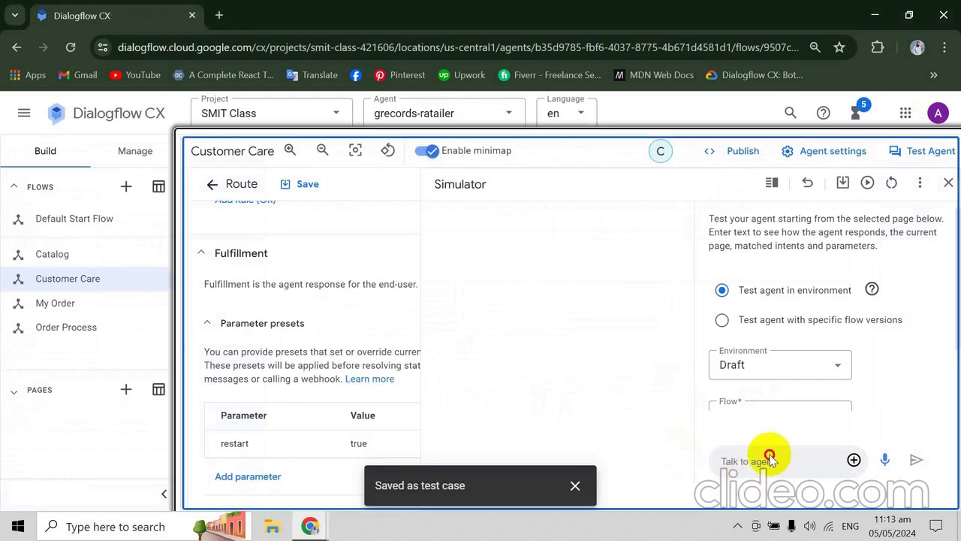
key(ctrl+v)
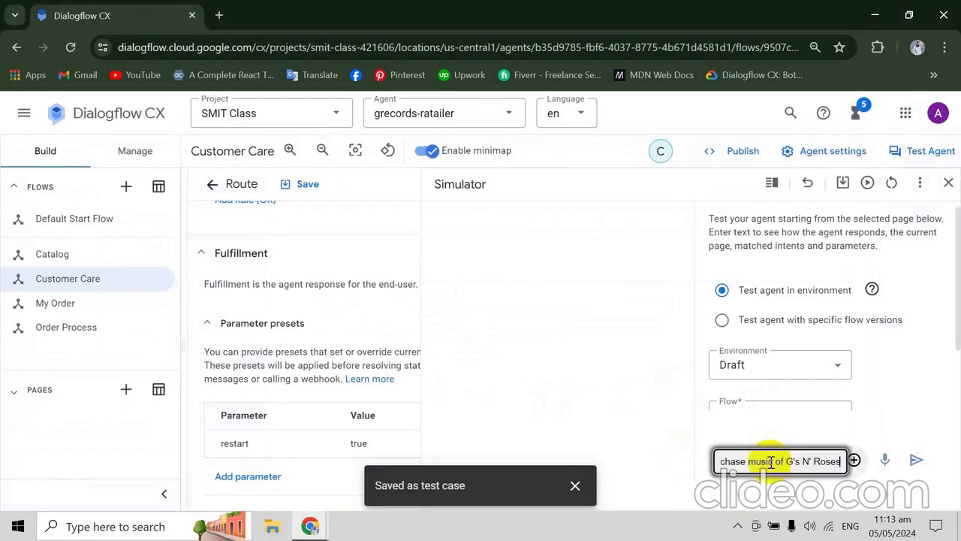
key(Return)
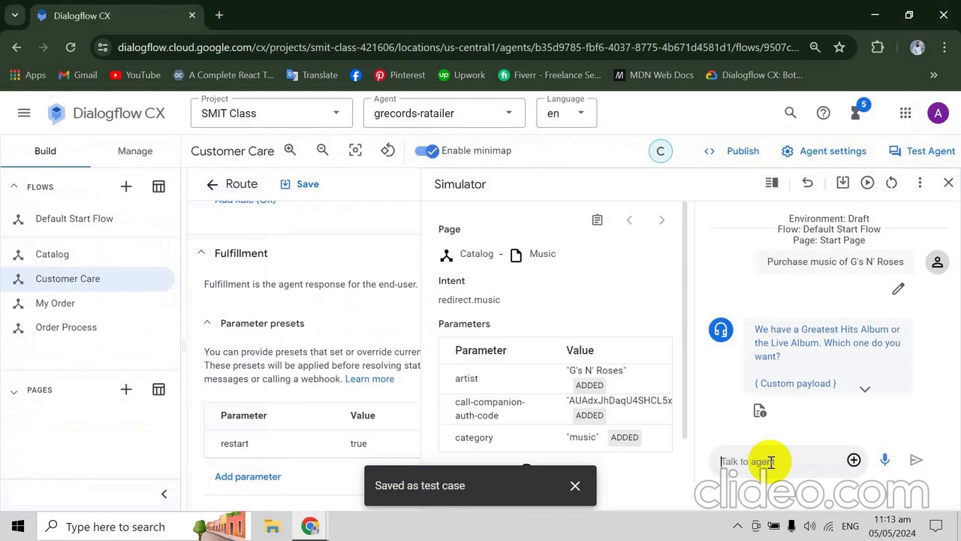
- Send "Live" to the agent in the Dialogflow CX simulator as the album choice
key(alt+f)
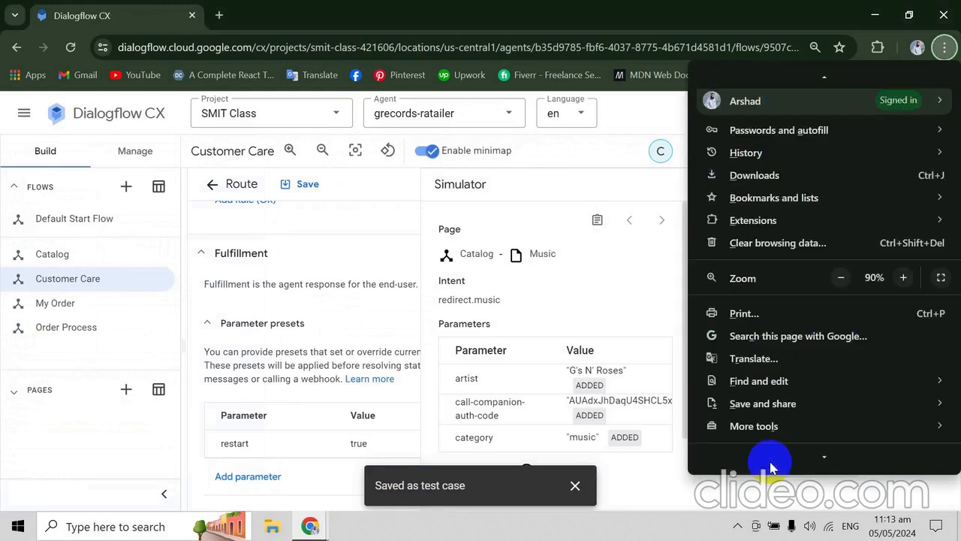
key(Escape)
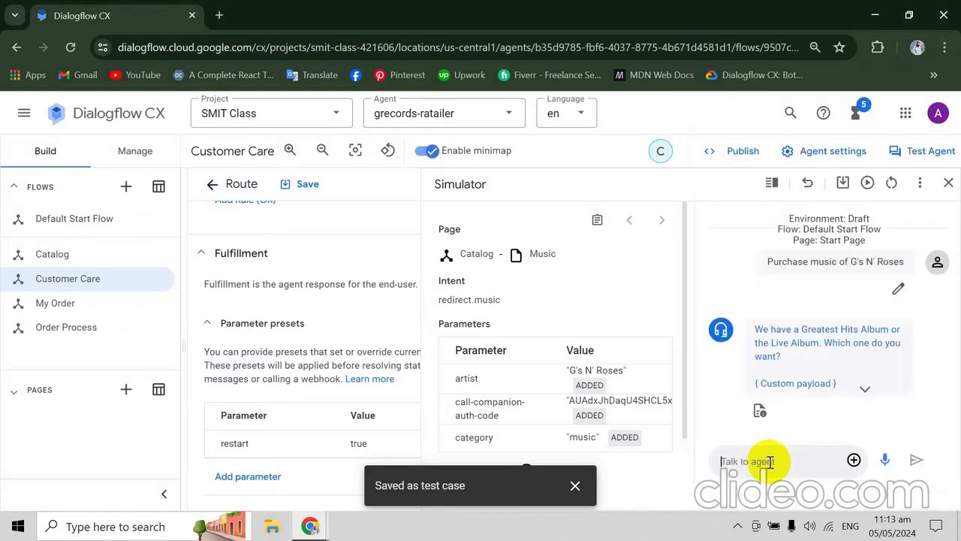
key(Return)
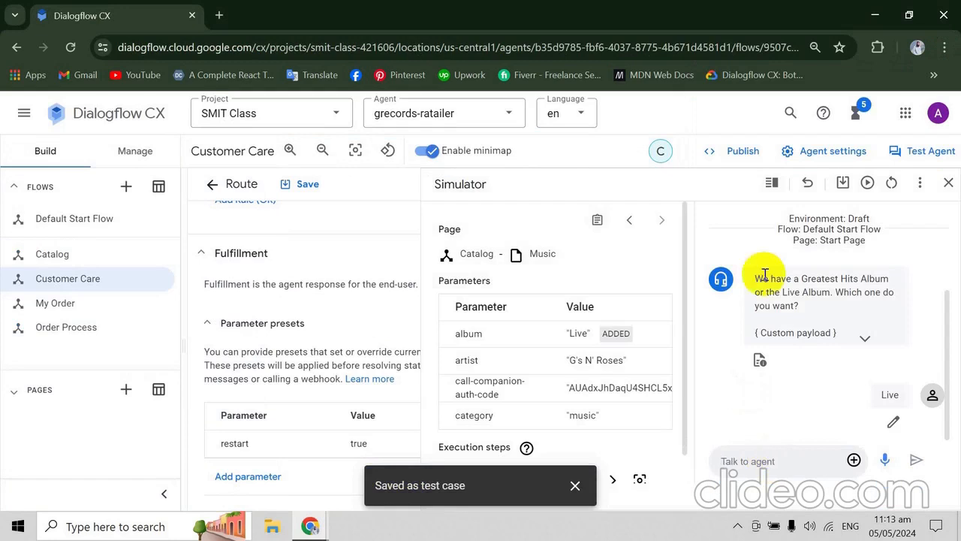
- Try to open the bookmarked Dialogflow CX console in a new browser tab under another Google account
click(219, 15)
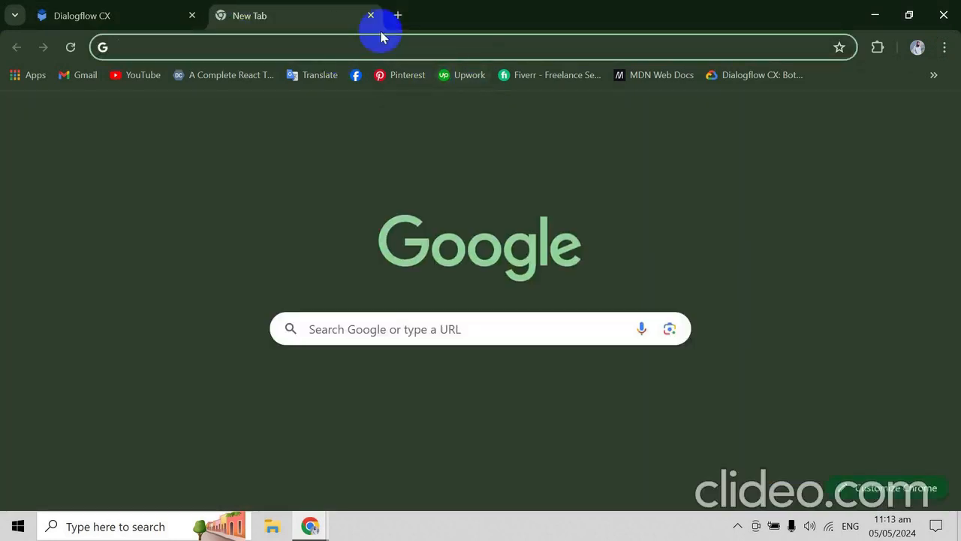
click(936, 76)
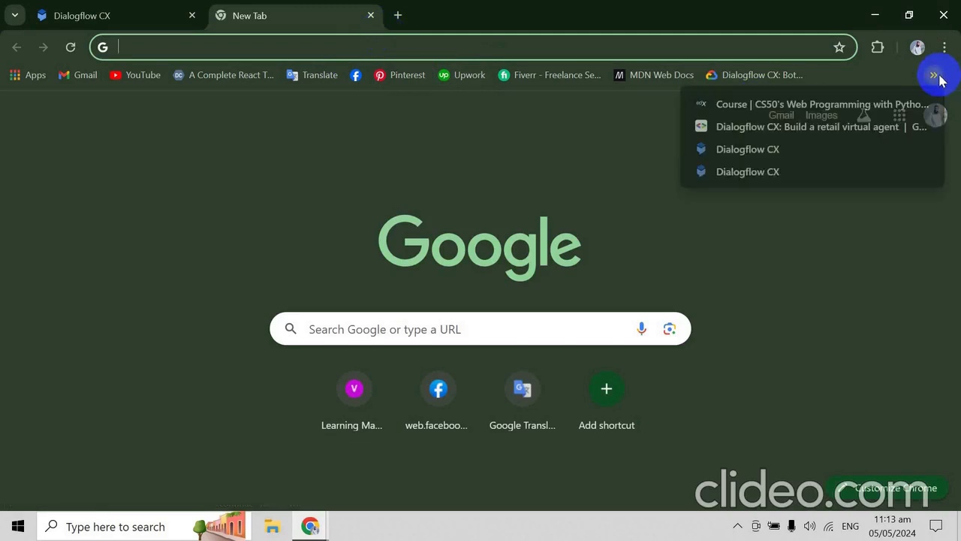
click(802, 172)
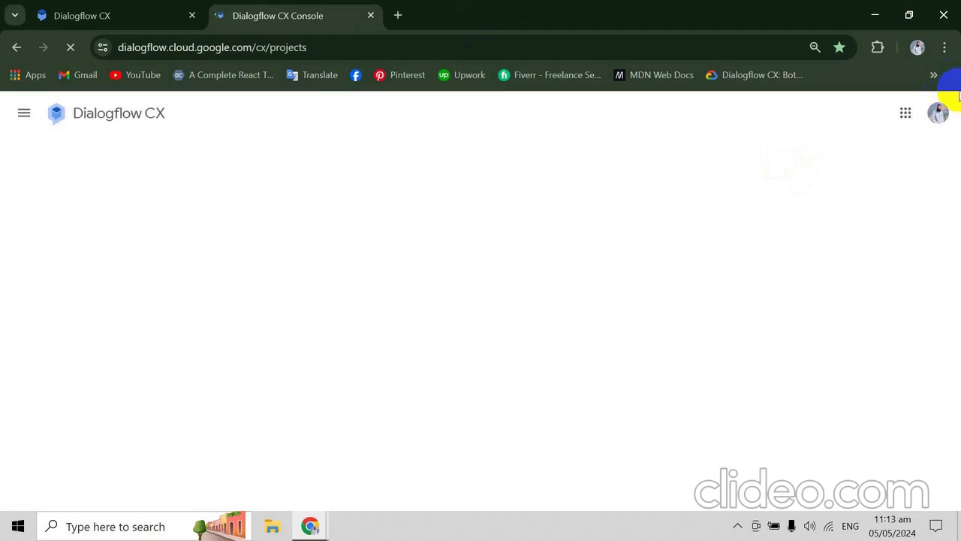
click(939, 115)
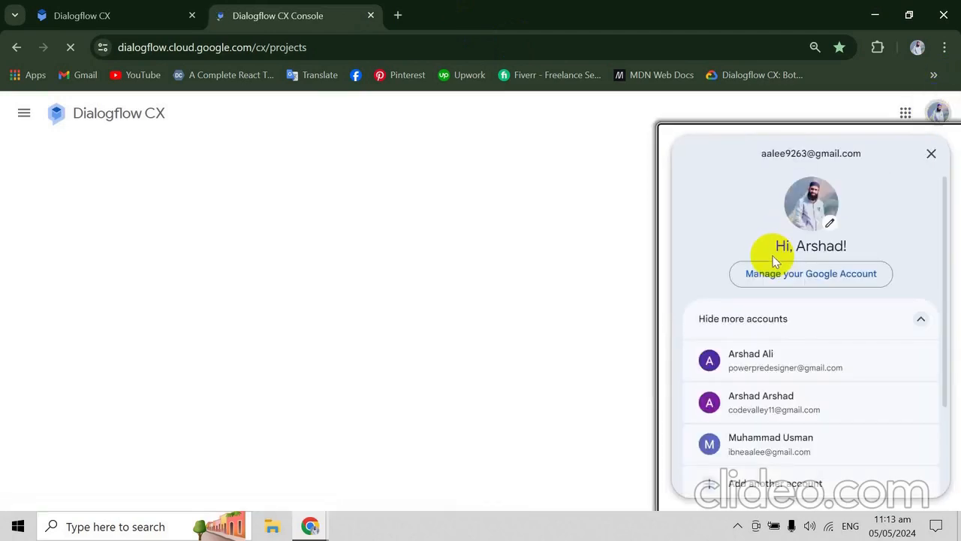
click(742, 403)
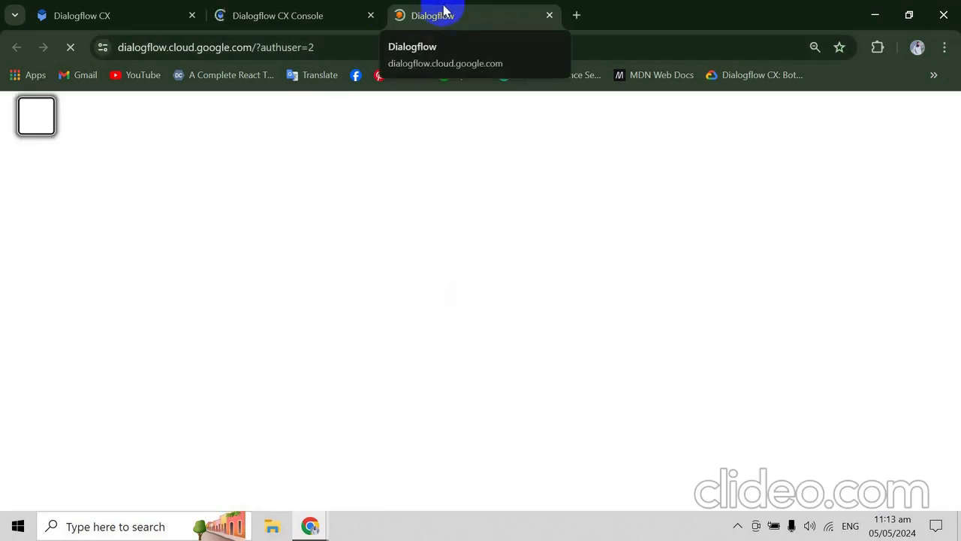
click(370, 15)
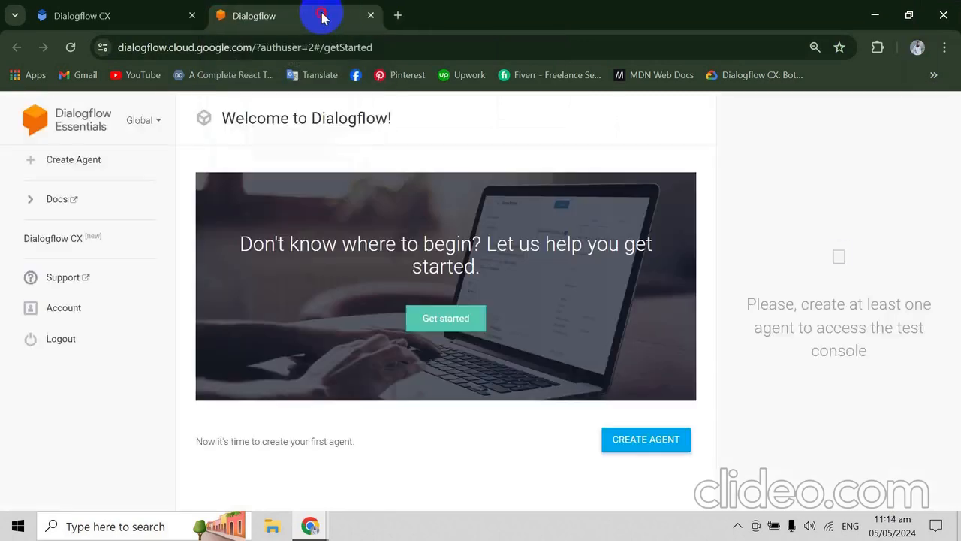
click(932, 75)
click(839, 174)
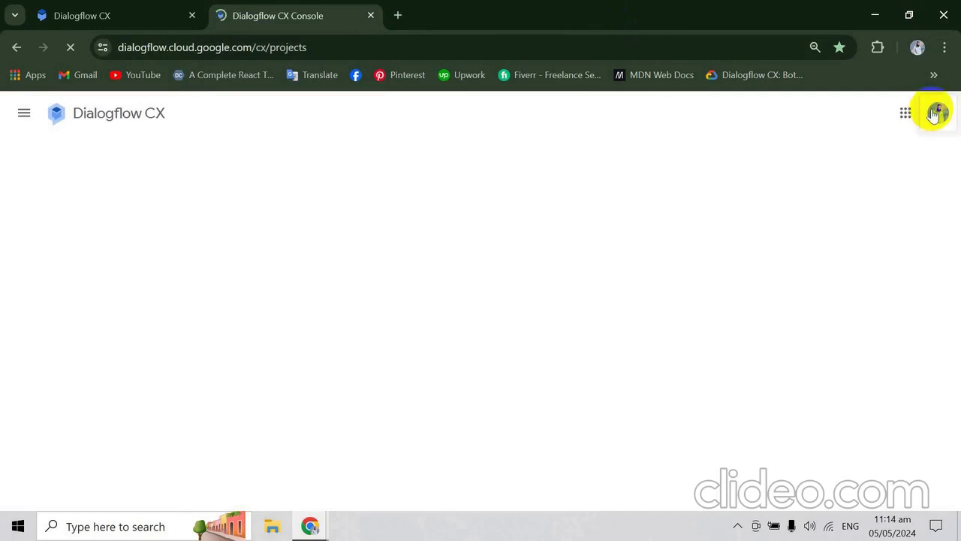
click(935, 113)
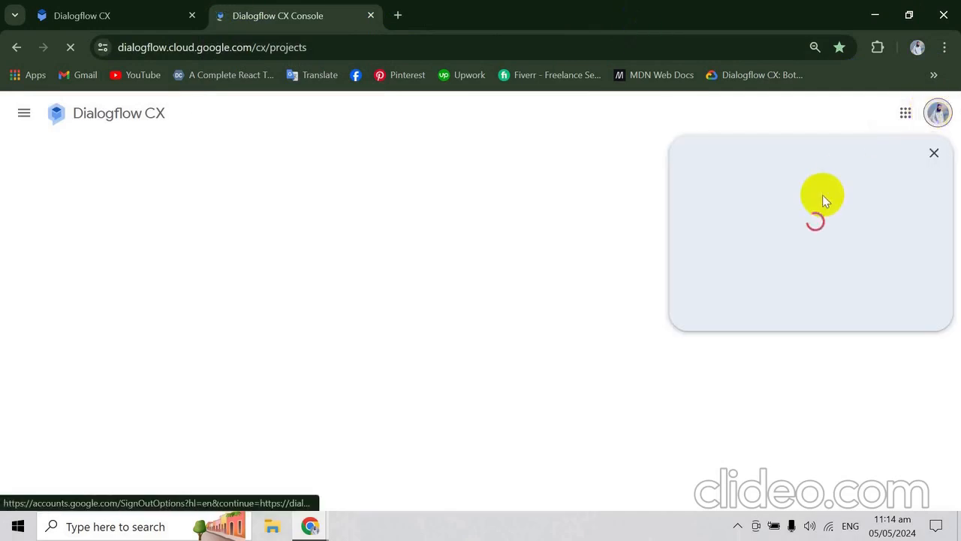
click(752, 405)
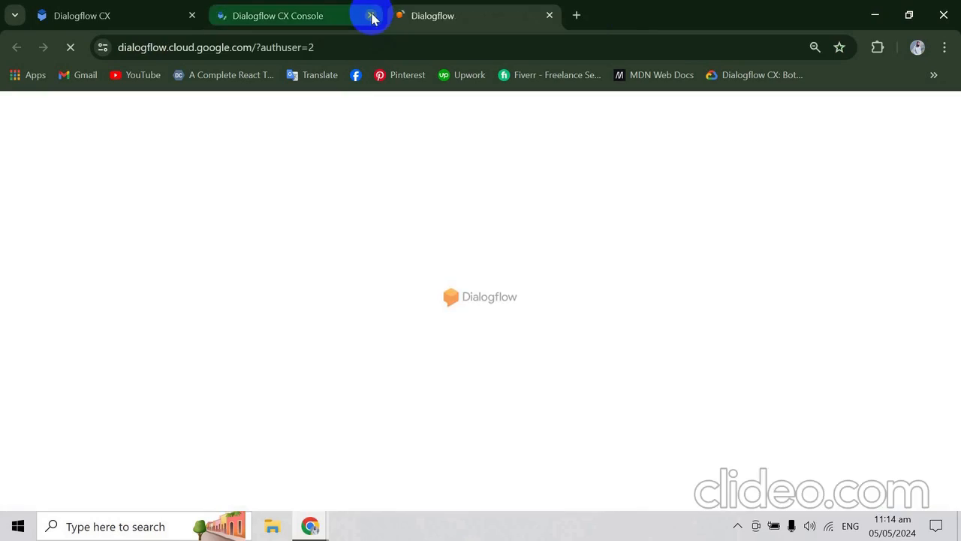
click(372, 17)
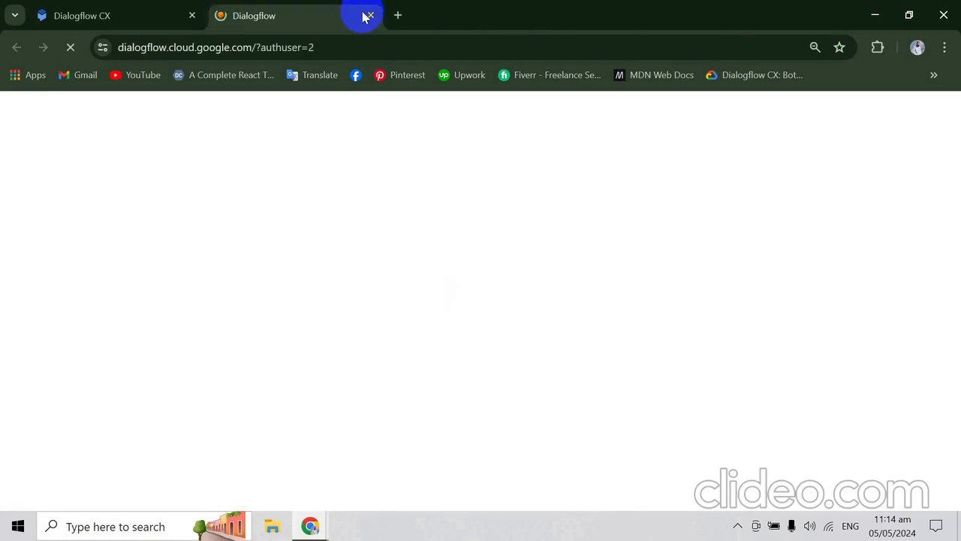
click(372, 16)
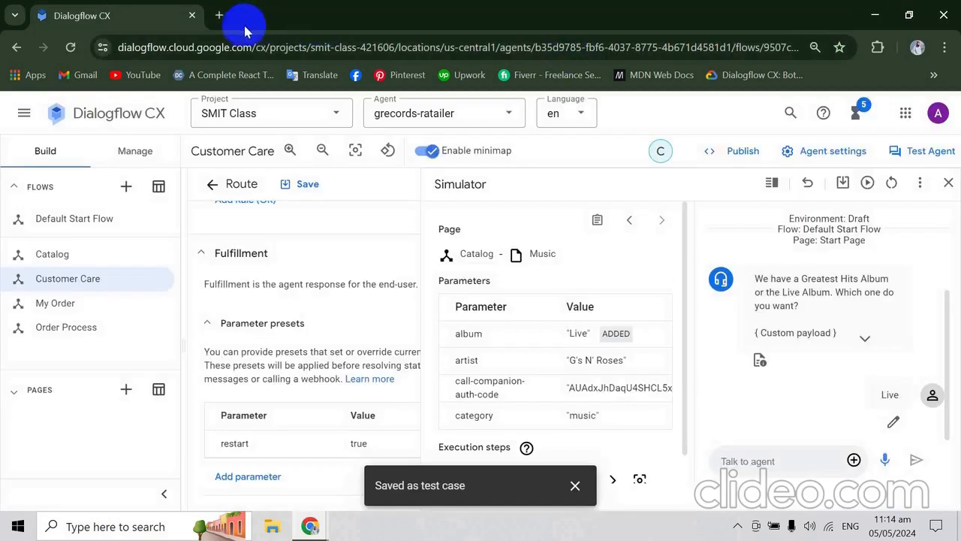
- Open the codelab-linked Dialogflow CX project selection from the bookmarks in a new tab, and return to the grecords-ratailer agent's tab
click(222, 20)
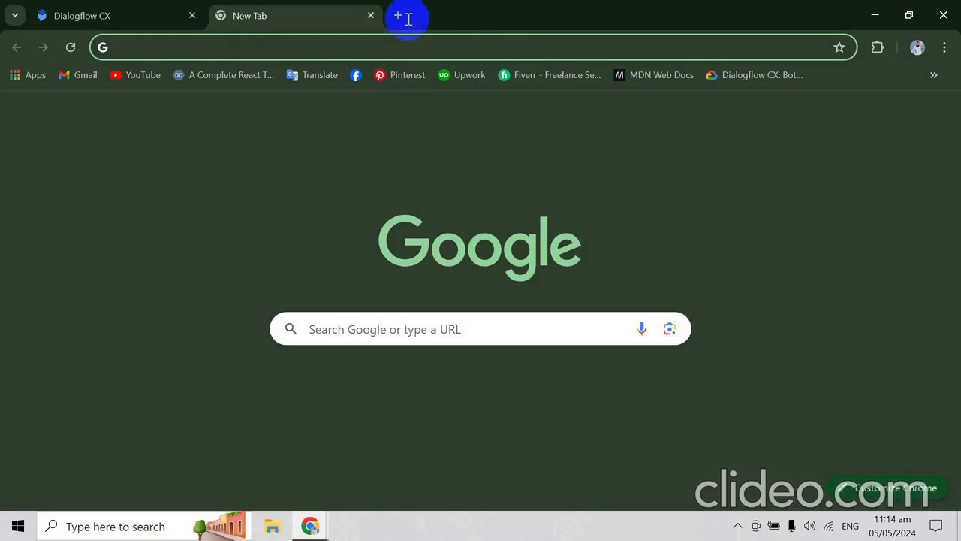
click(934, 75)
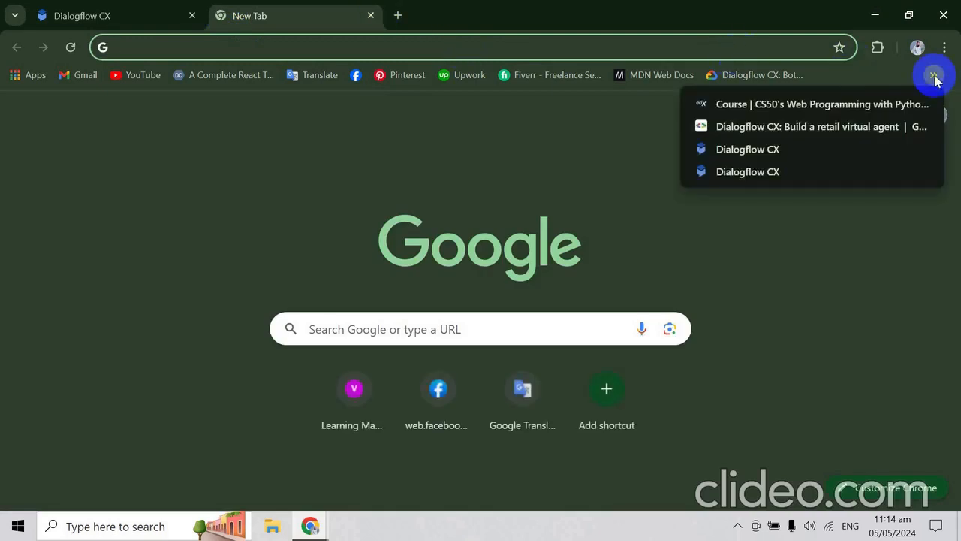
click(754, 159)
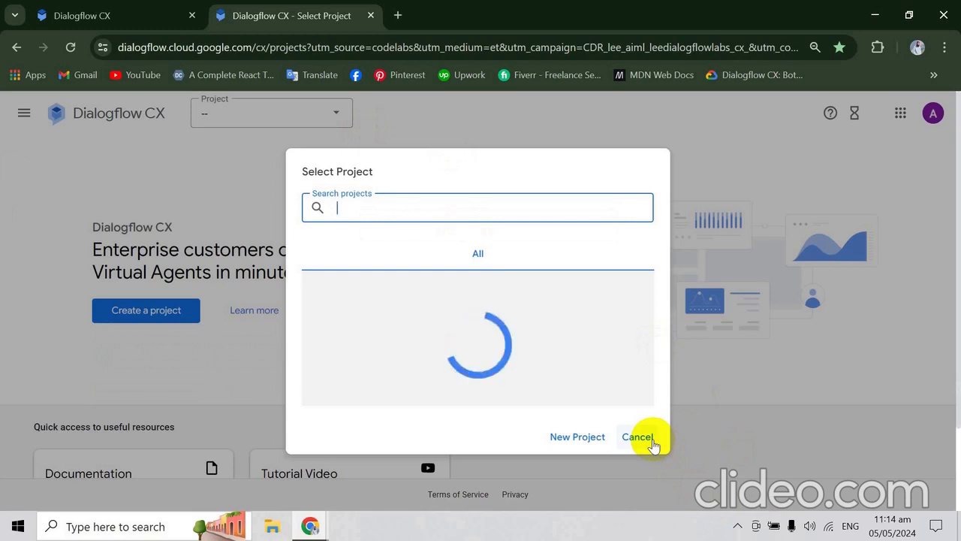
click(154, 6)
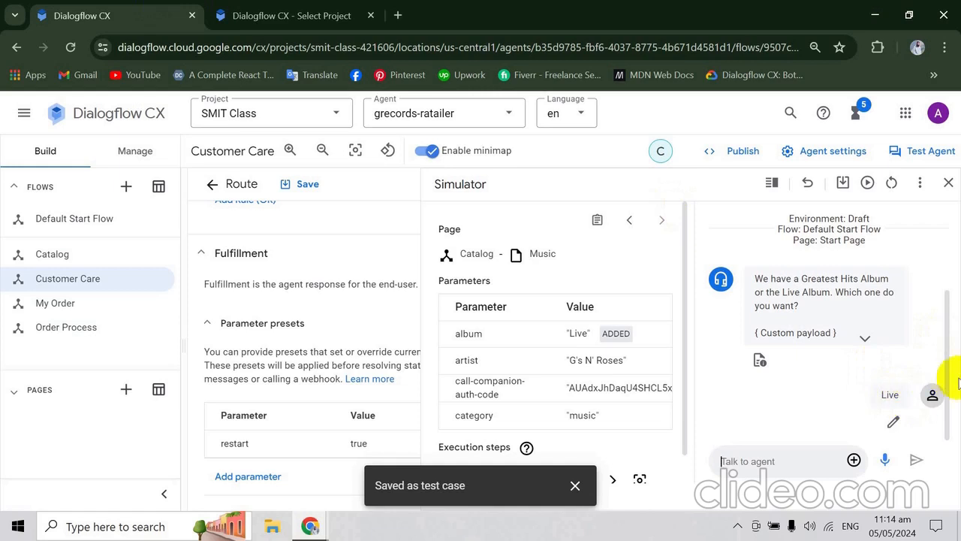
- Copy "Which products" from the codelab's price information conversation, reset the Dialogflow CX simulator, and send the phrase to the agent
key(alt+Tab)
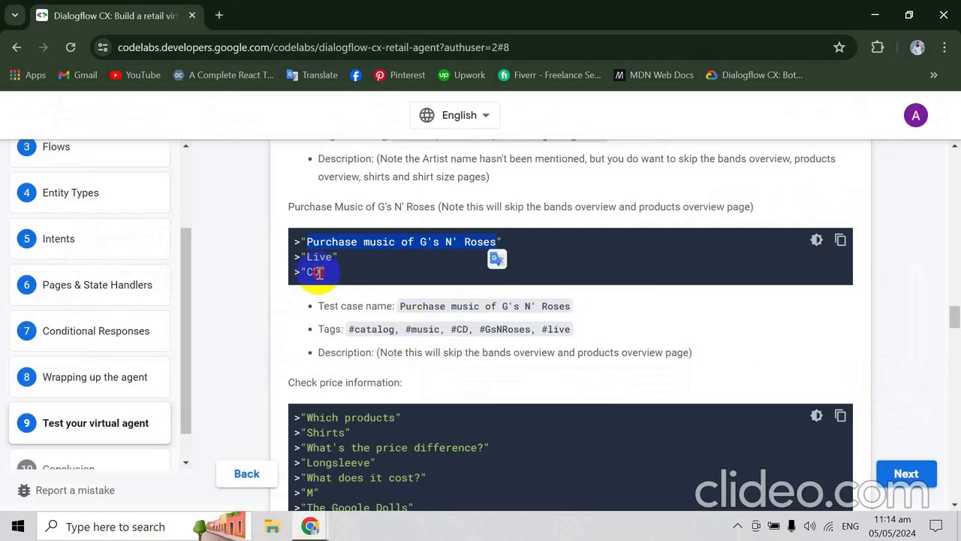
drag(318, 272, 307, 274)
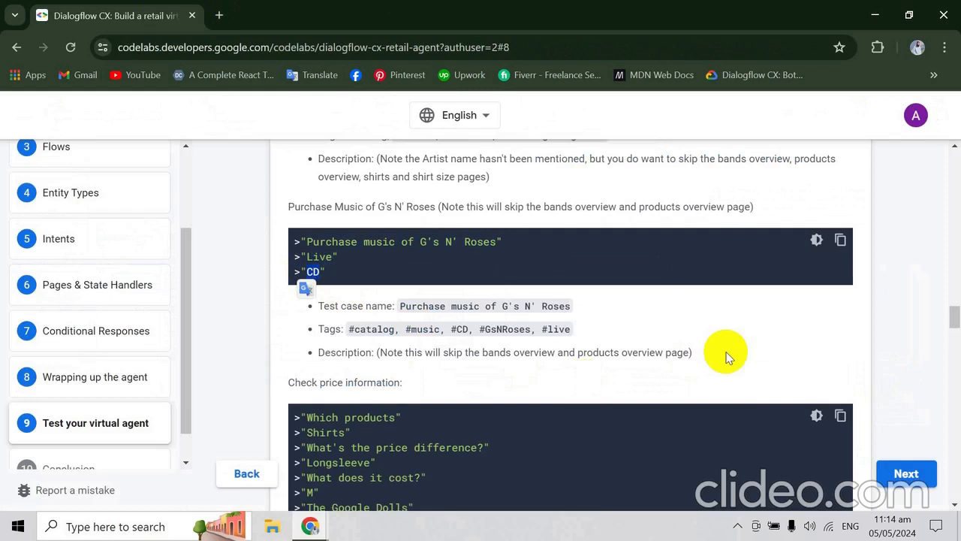
scroll(725, 348, down, 3)
scroll(725, 357, down, 1)
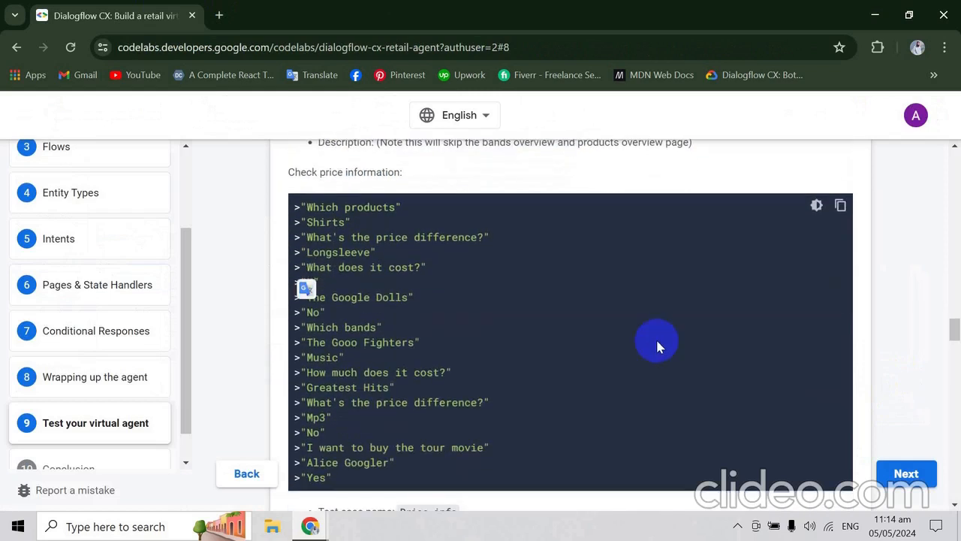
drag(308, 206, 394, 205)
key(ctrl+c)
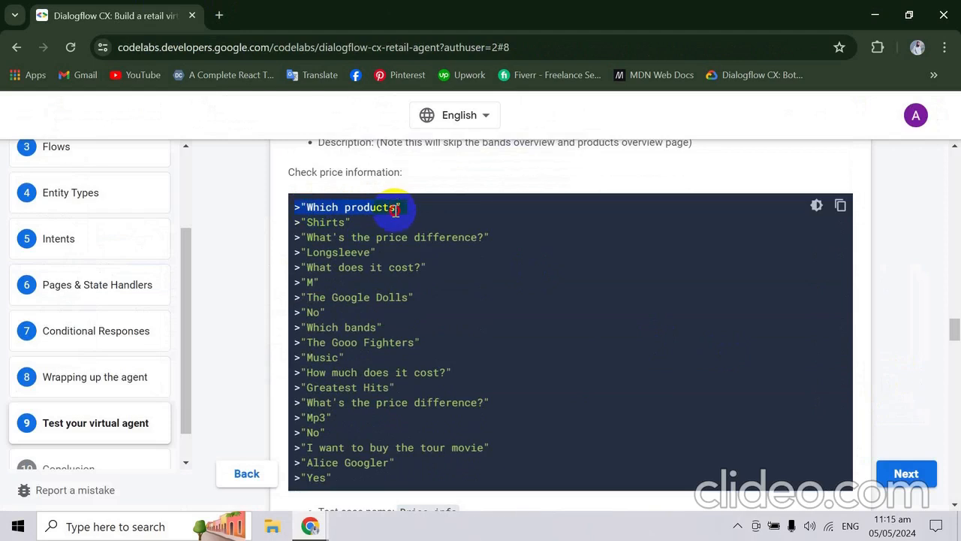
drag(326, 218, 318, 211)
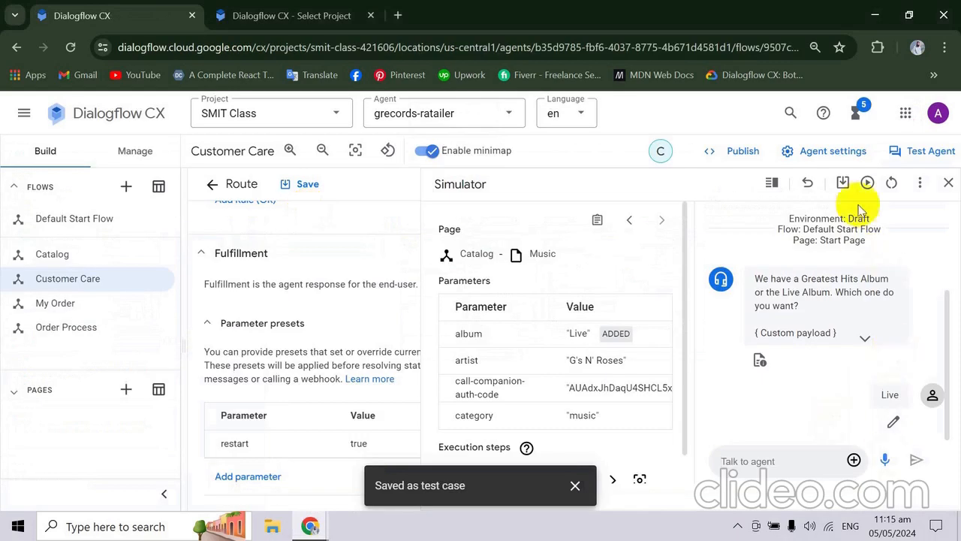
click(893, 184)
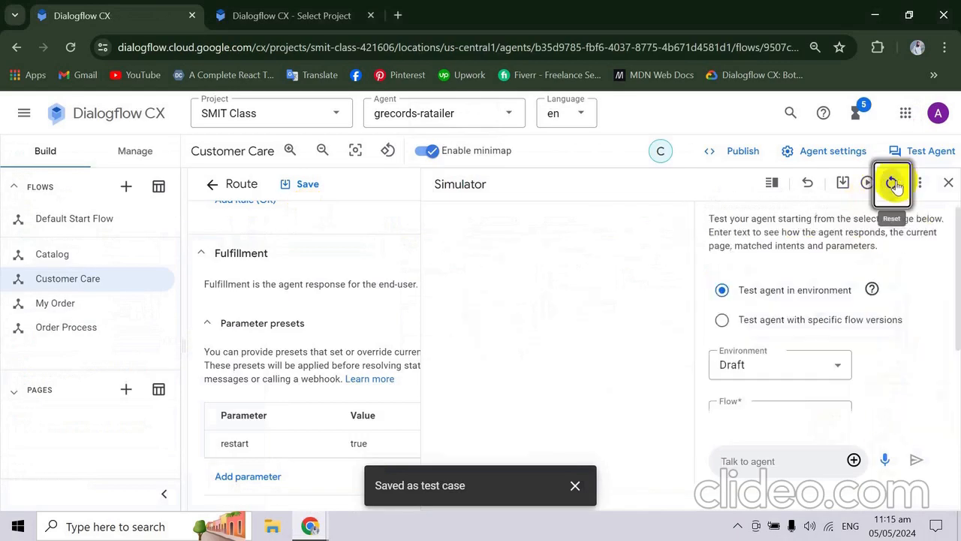
click(765, 462)
key(ctrl+v)
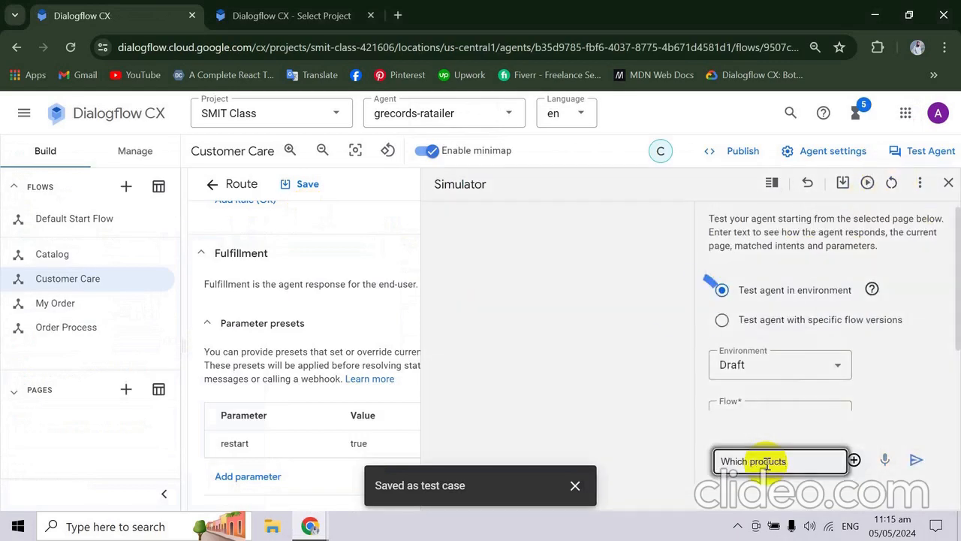
key(Return)
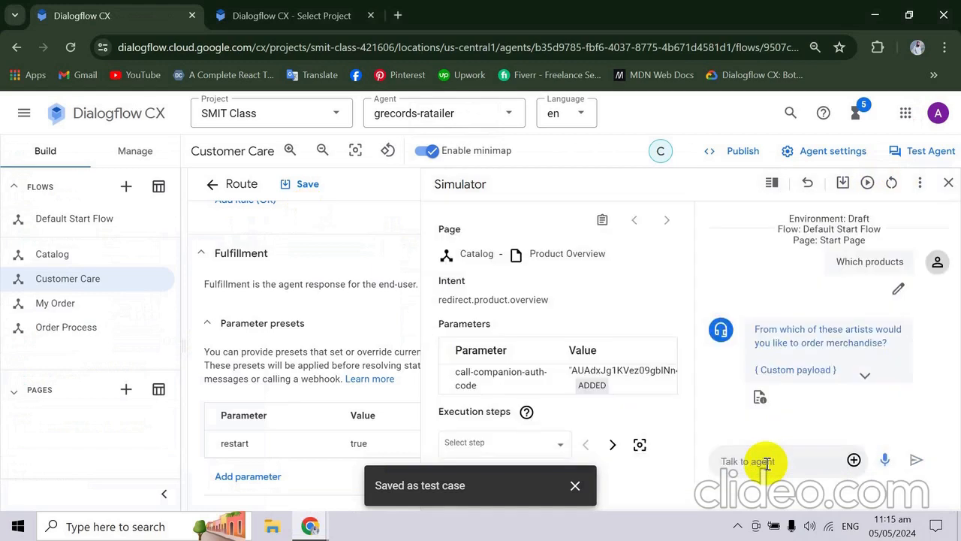
- Expand the custom payload in the agent's reply to examine the artist options, and check the codelab's next phrase
click(865, 376)
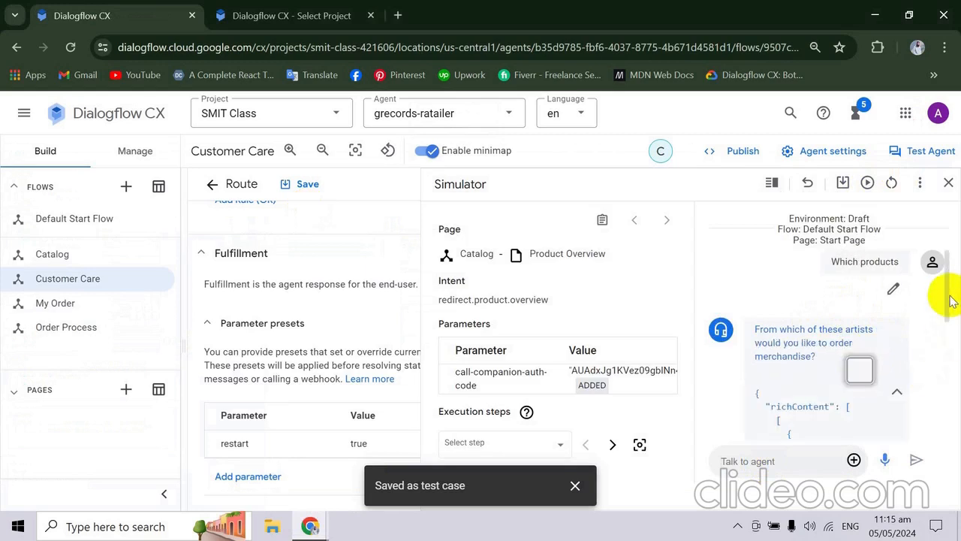
drag(945, 289, 955, 397)
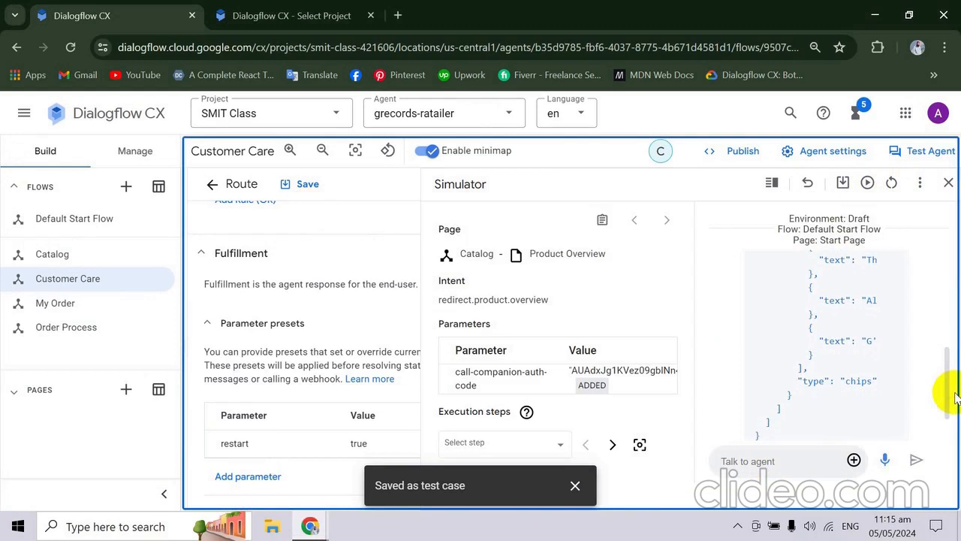
key(alt+Tab)
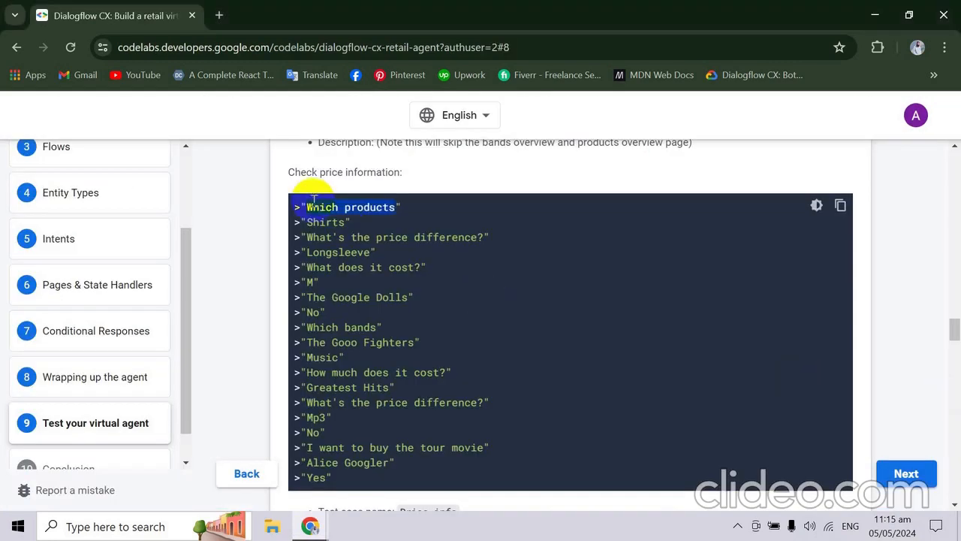
key(alt+Tab)
- Send "Shrits" to the agent in the Dialogflow CX simulator, followed by the corrected spelling "Shirts"
click(763, 458)
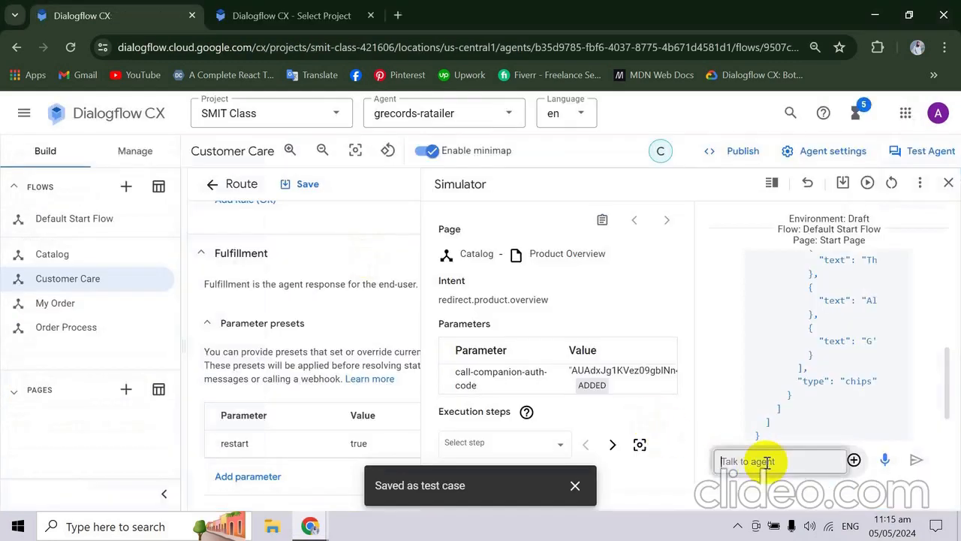
text(Sh)
text(irts)
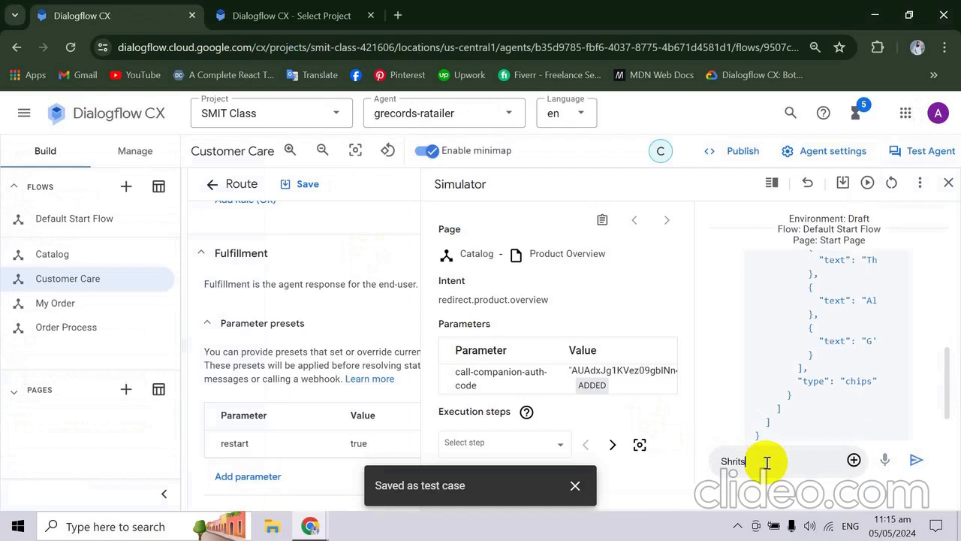
key(Return)
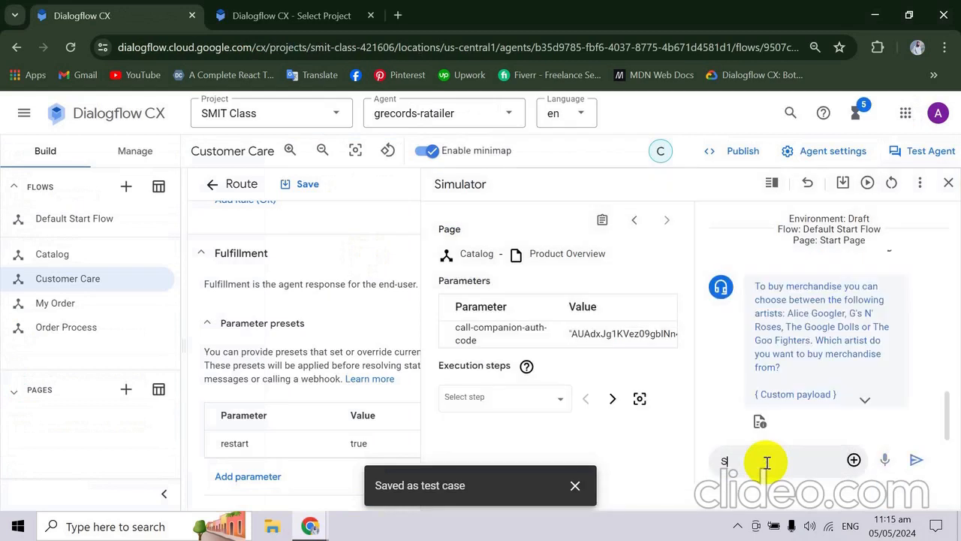
key(Return)
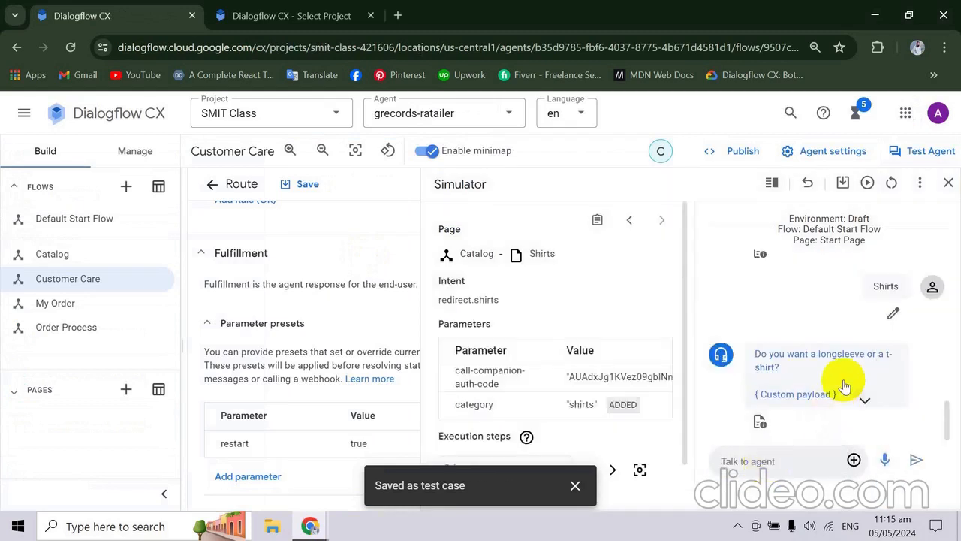
- Copy "What's the price difference?" from the codelab's price information conversation and send it to the agent in the Dialogflow CX simulator
key(alt+Tab)
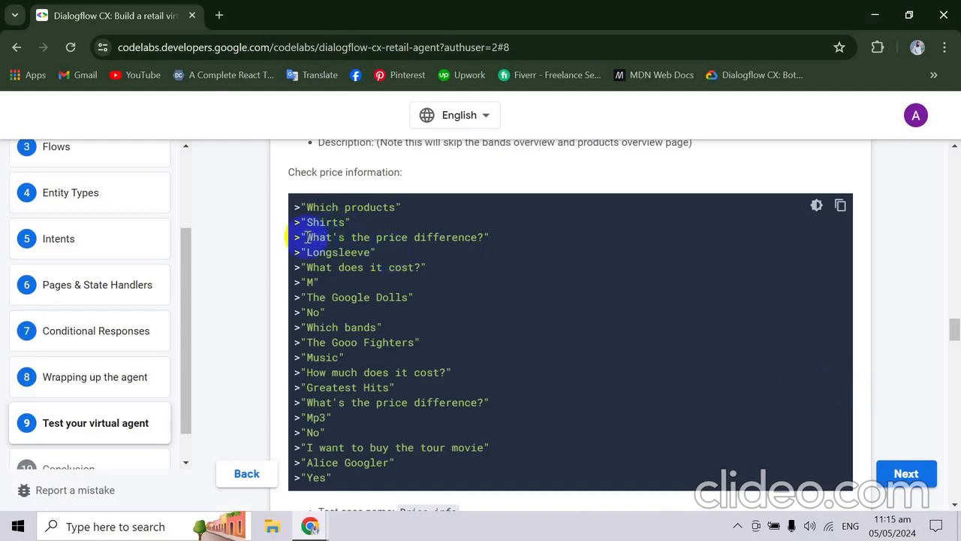
drag(308, 237, 474, 241)
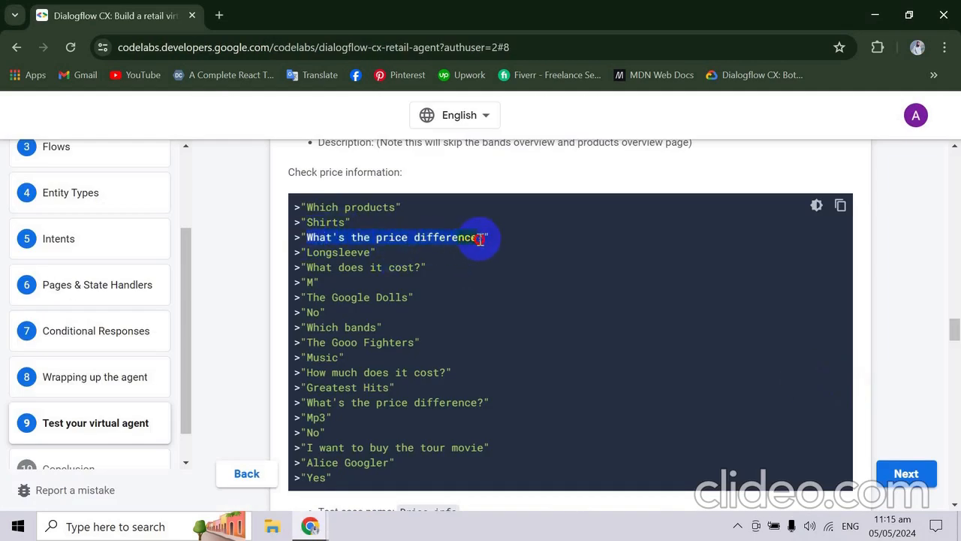
key(alt+Tab)
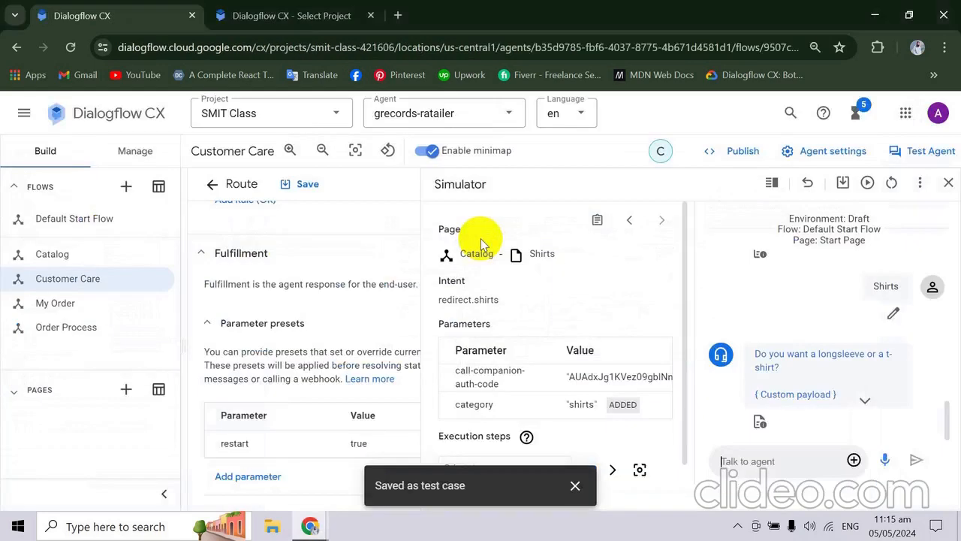
key(alt+Tab)
key(alt+Tab)
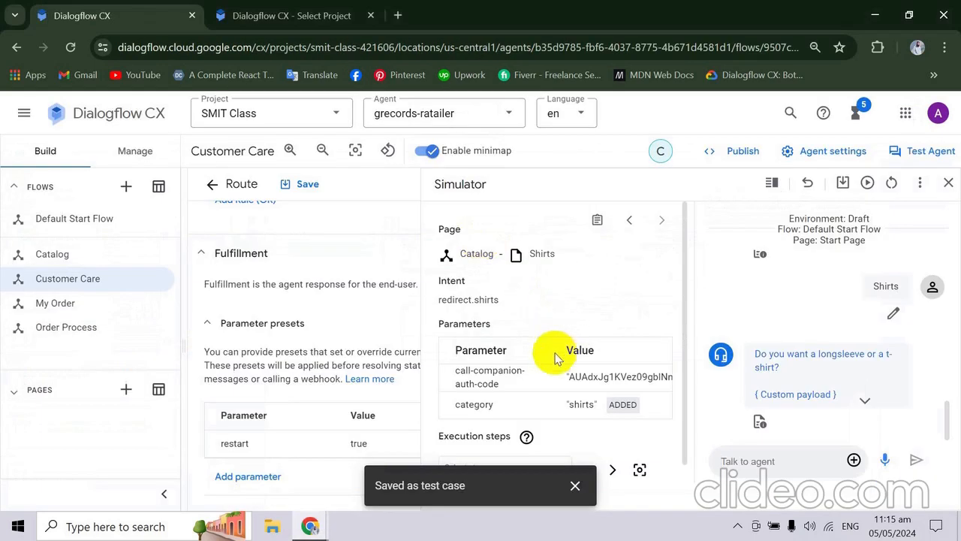
click(795, 458)
text(What's the price difference?)
key(Return)
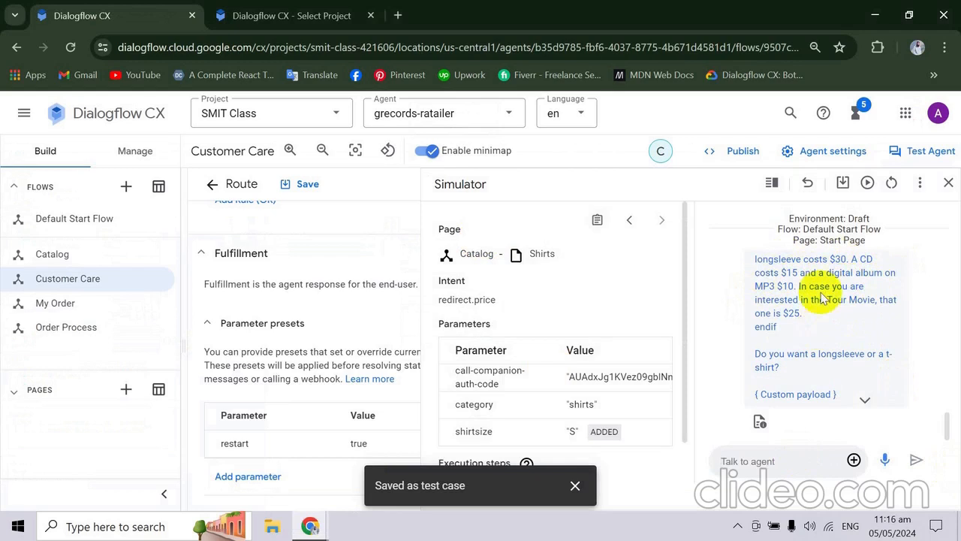
- Check the codelab's next phrase and send "Longsleeve" to the agent in the Dialogflow CX simulator
key(alt+Tab)
scroll(803, 343, down, 1)
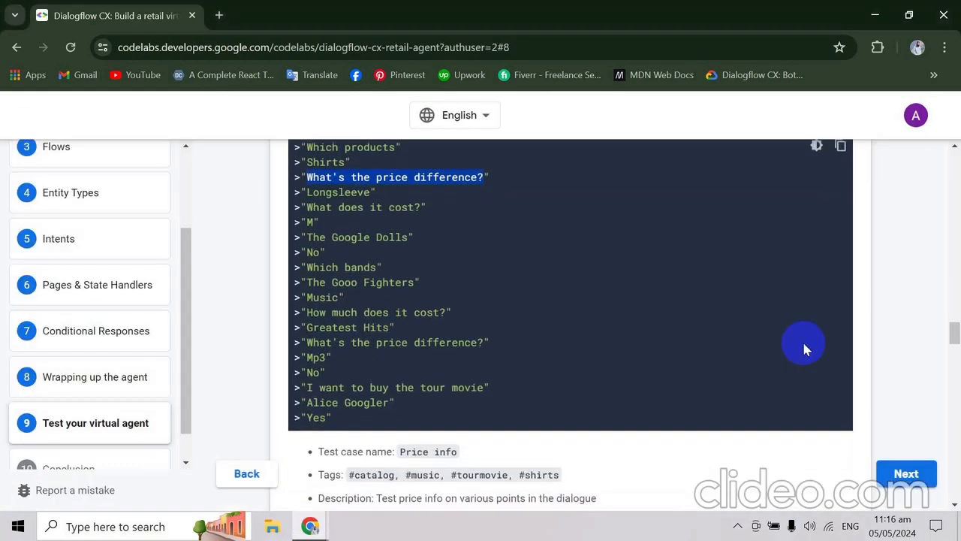
key(alt+Tab)
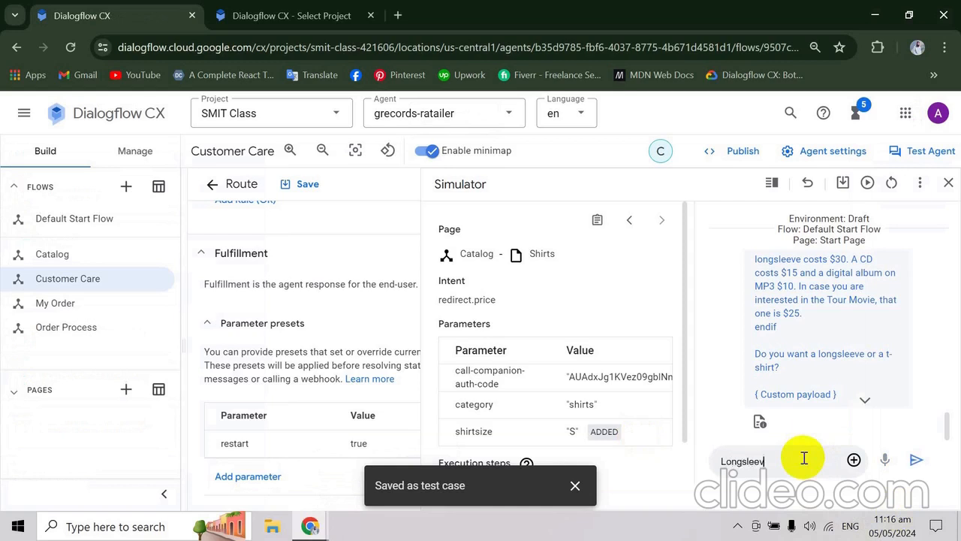
key(Return)
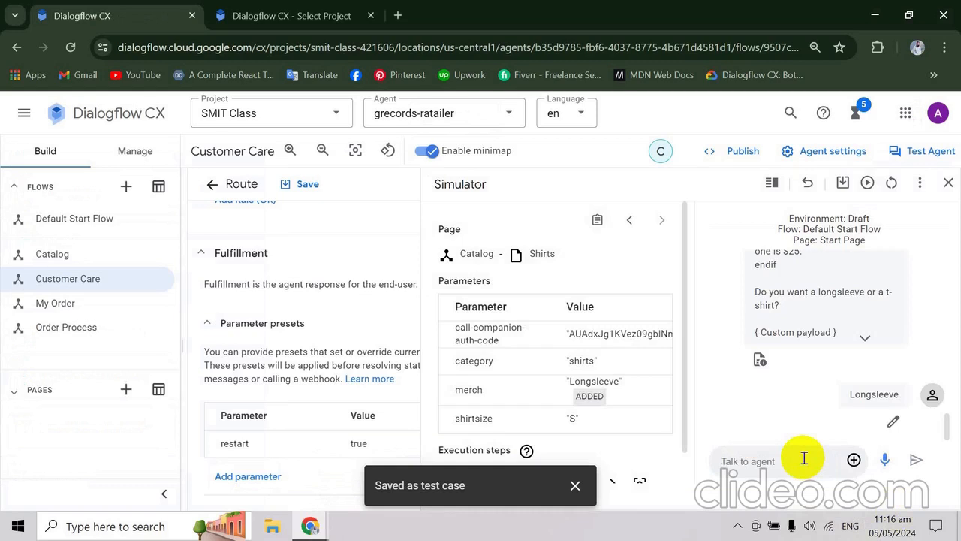
- Copy "What does it cost?" from the codelab's price conversation and send it to the agent in the Dialogflow CX simulator
key(alt+Tab)
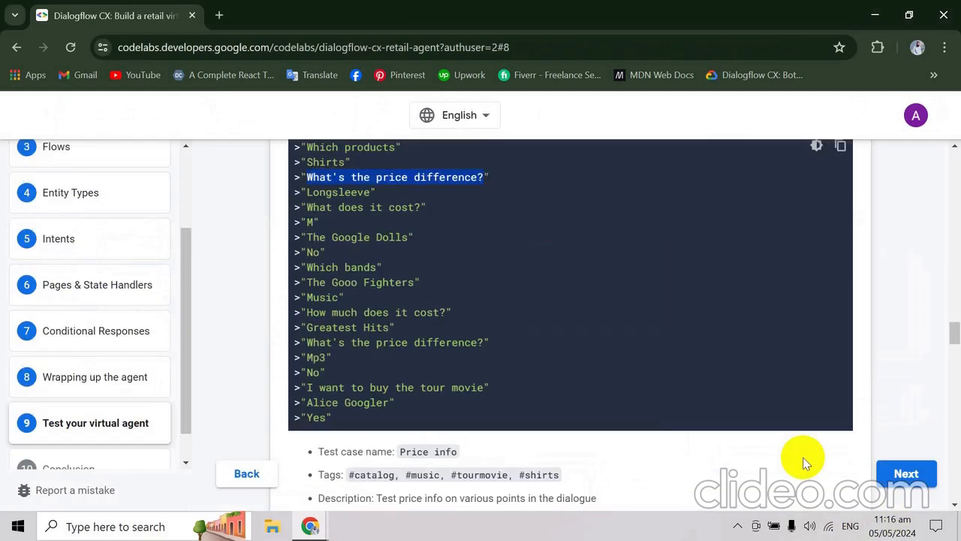
scroll(804, 458, down, 1)
scroll(804, 458, up, 1)
scroll(805, 461, down, 1)
drag(309, 211, 418, 222)
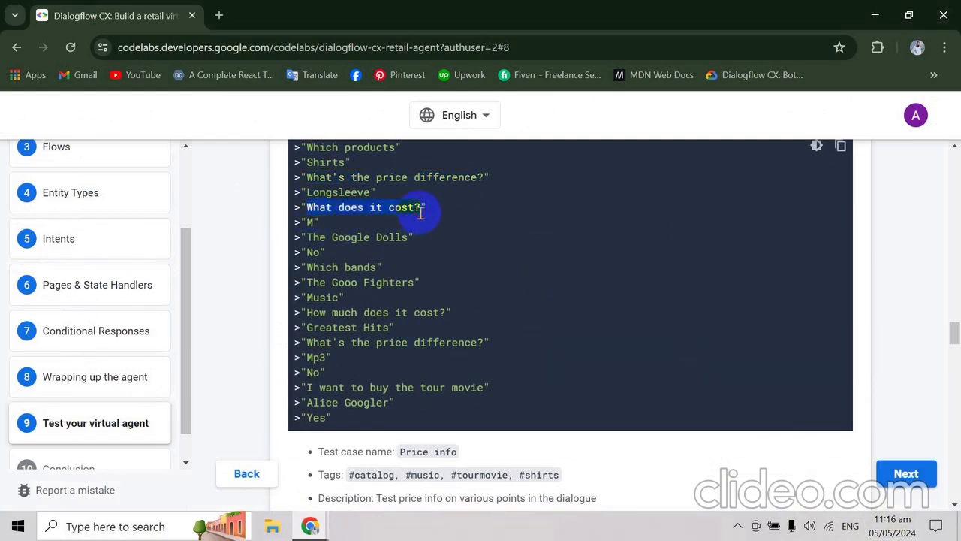
key(alt+Tab)
text(What does it cost?)
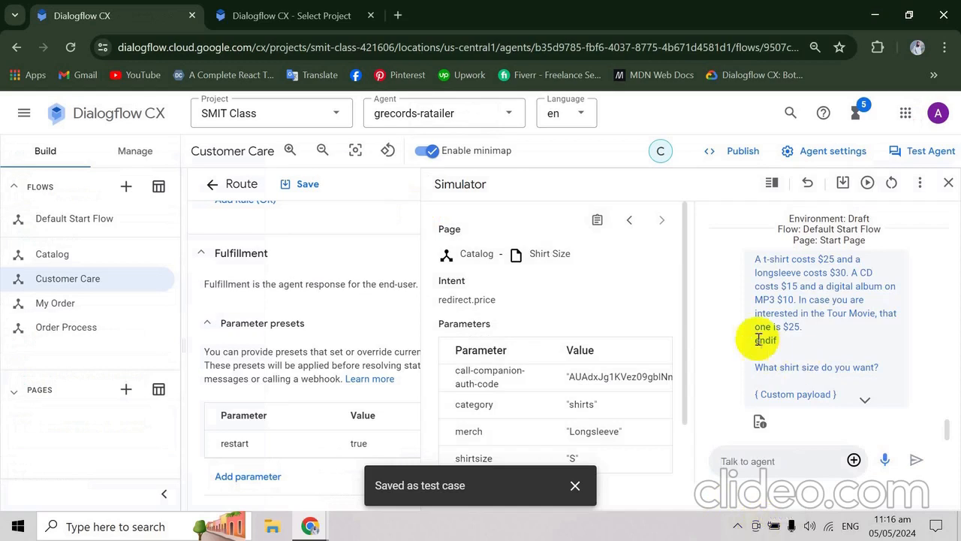
- Switch to the Dialogflow CX project selection tab, reload it, and open project-AICB to view its agents
click(348, 13)
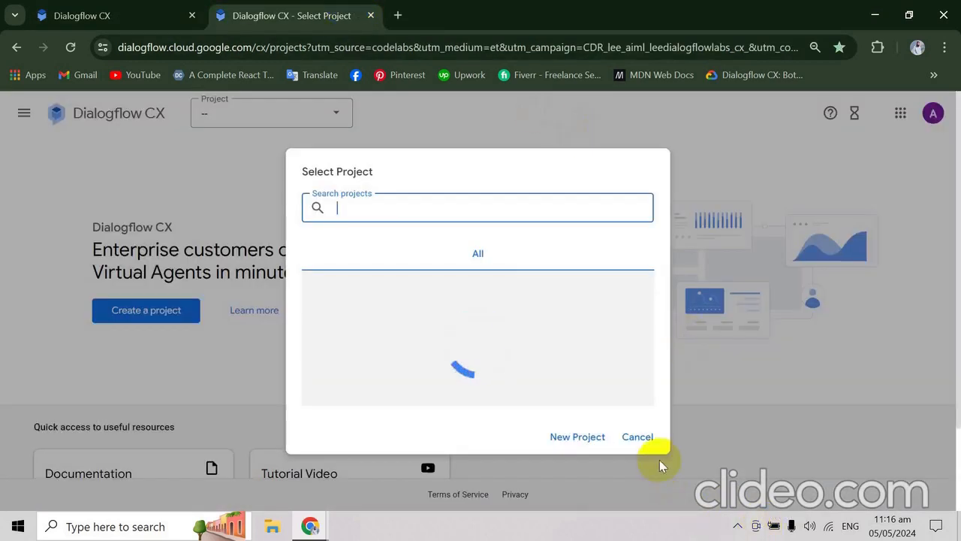
click(643, 441)
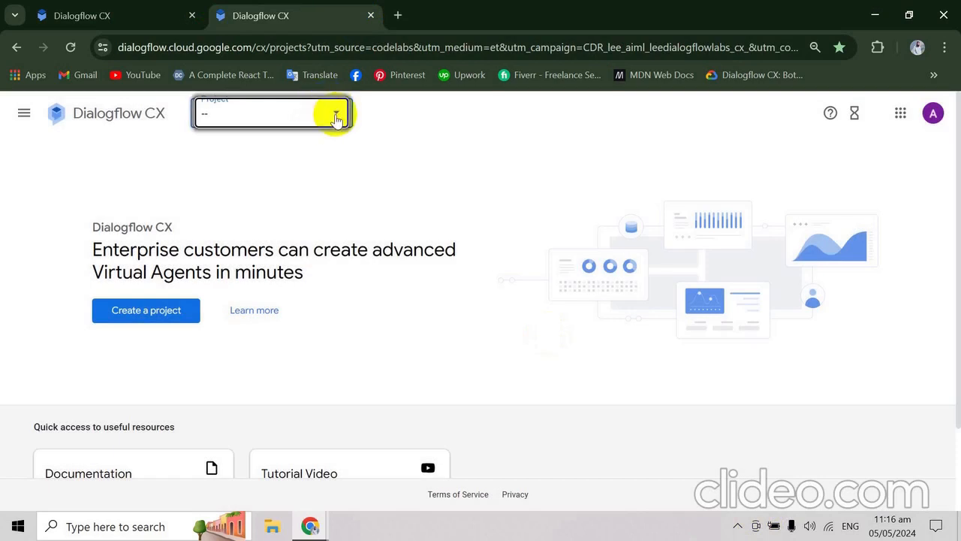
click(336, 120)
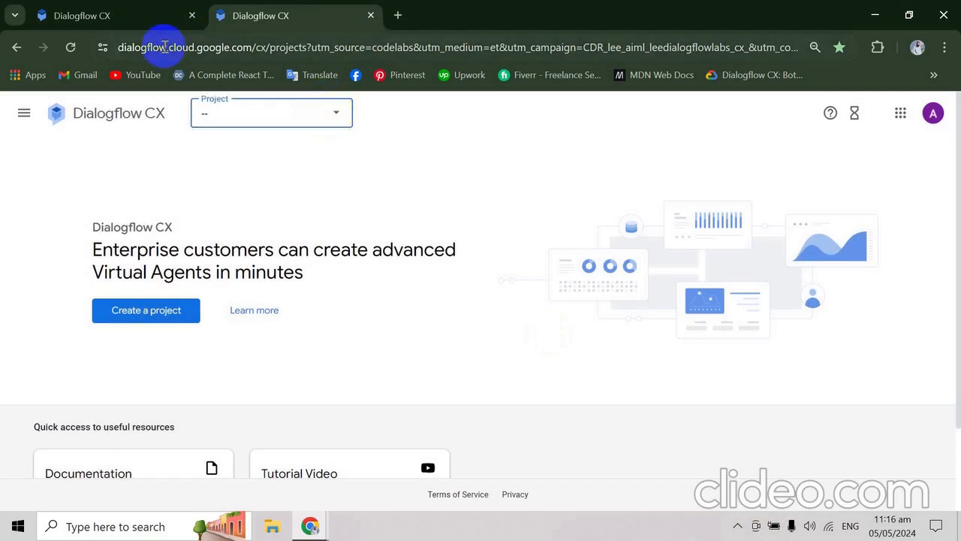
click(71, 53)
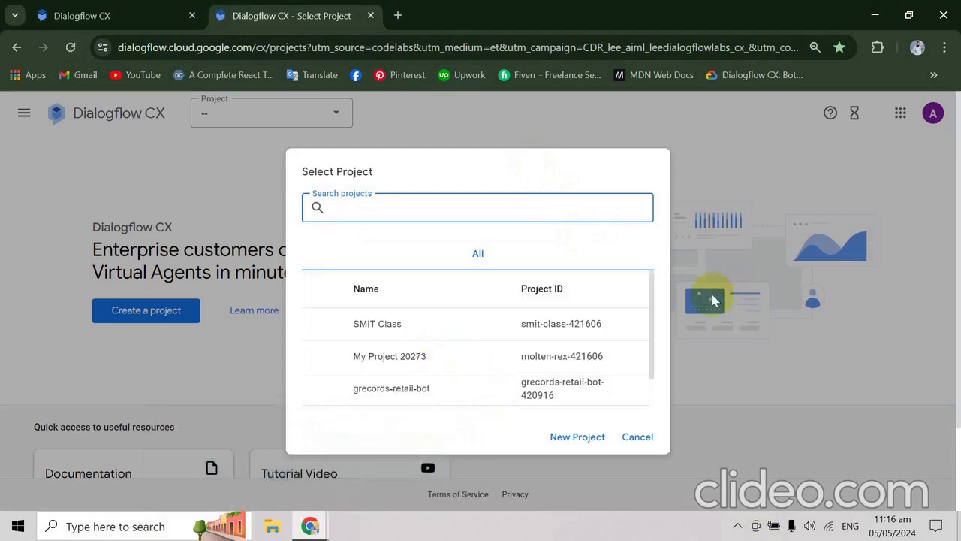
drag(651, 321, 650, 350)
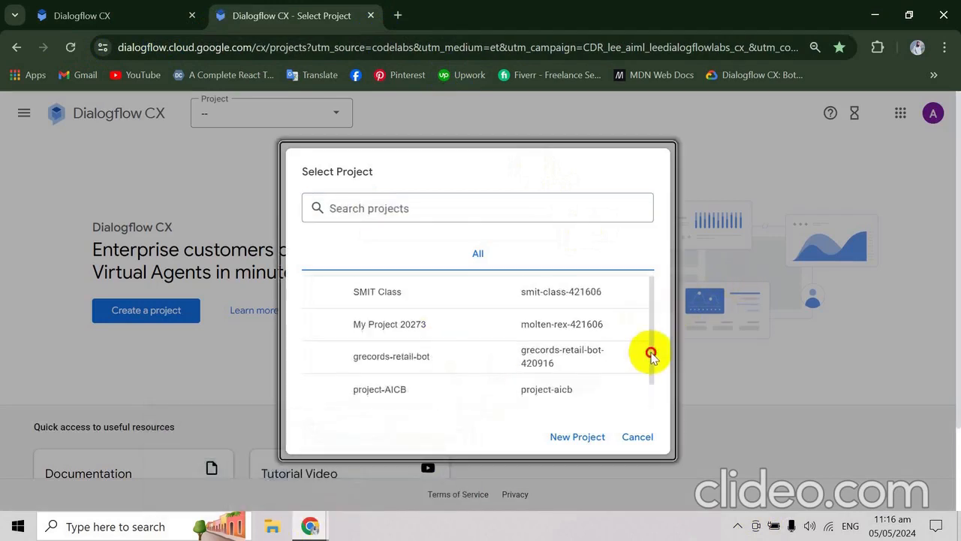
click(386, 389)
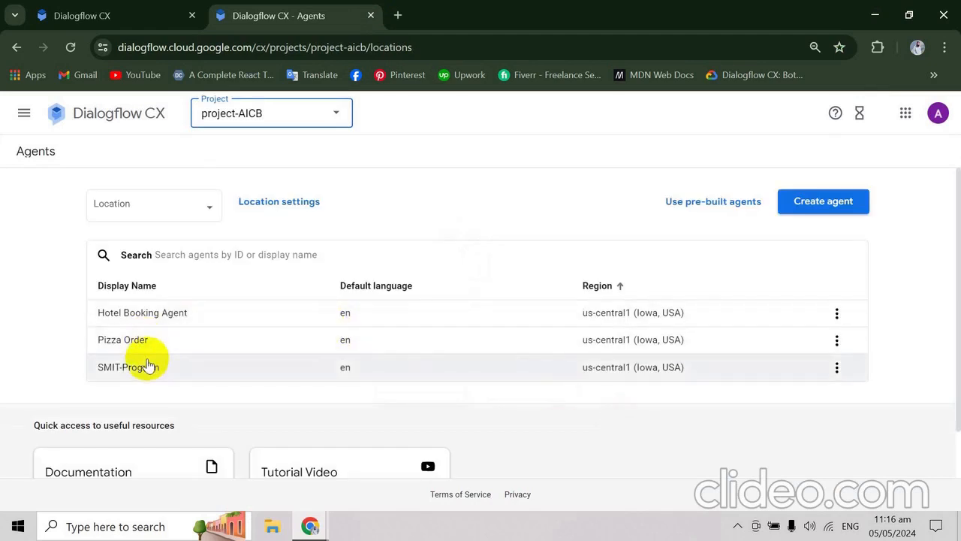
- Switch to the grecords-retail-bot project and open the grecords-retailer agent with its test simulator
click(339, 111)
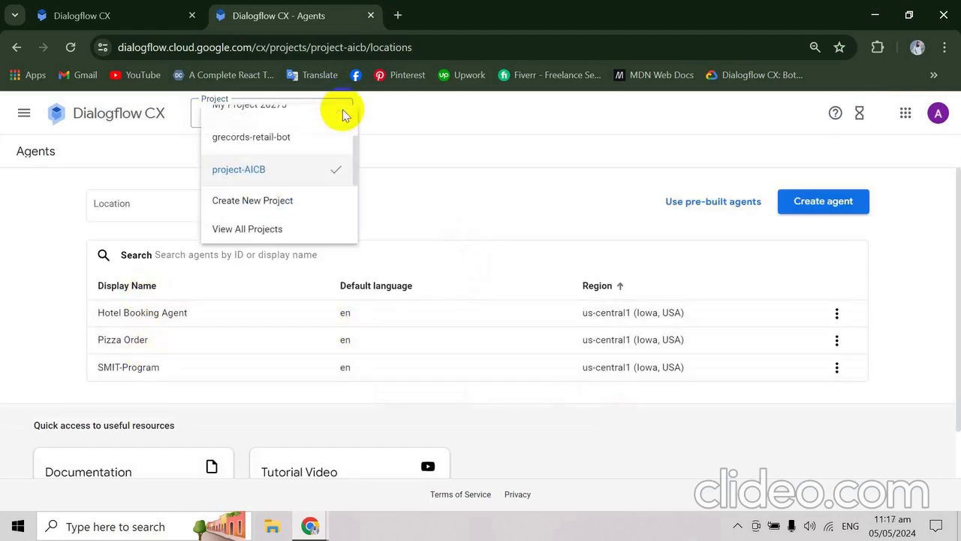
click(272, 139)
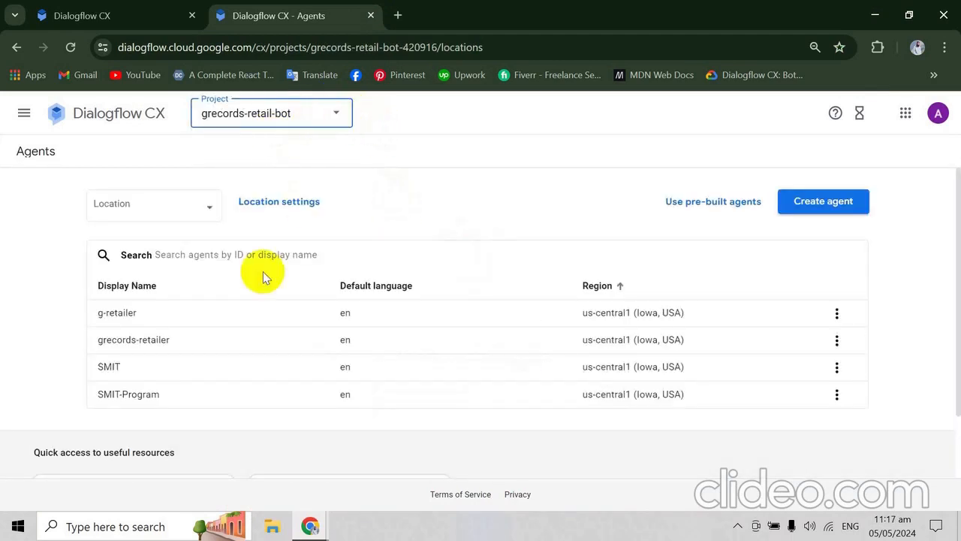
click(174, 345)
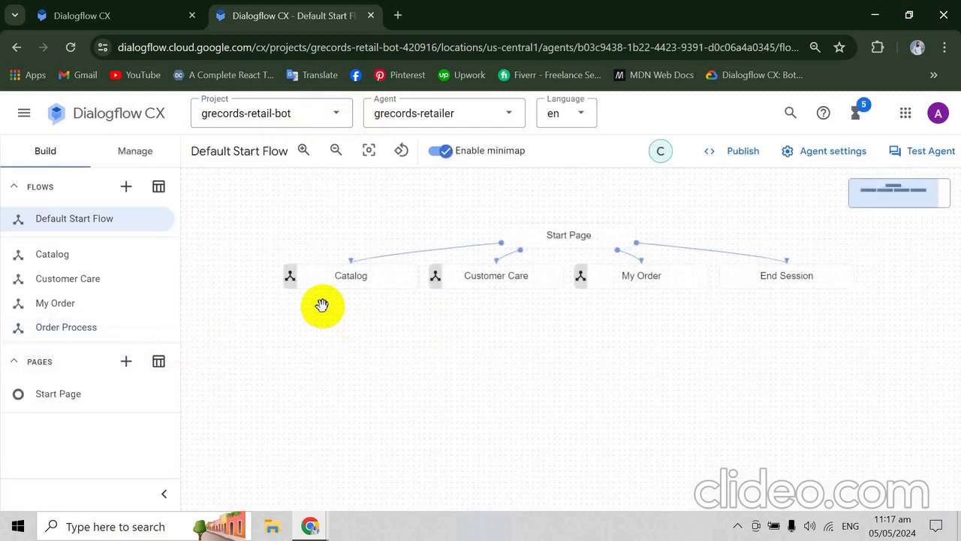
click(916, 154)
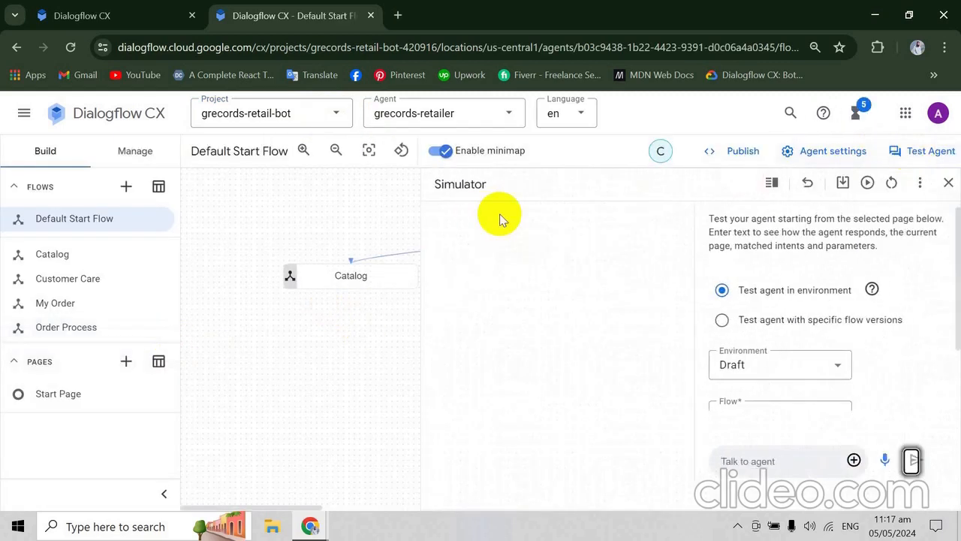
- Copy "Which products" from the codelab's price information conversation and enter it as the message in the grecords-retailer agent's simulator
key(alt+Tab)
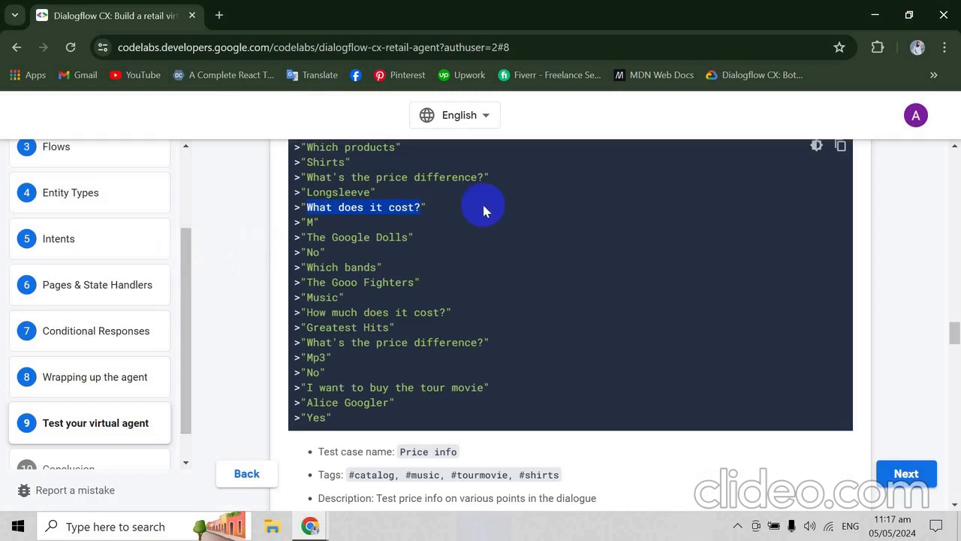
scroll(482, 202, up, 1)
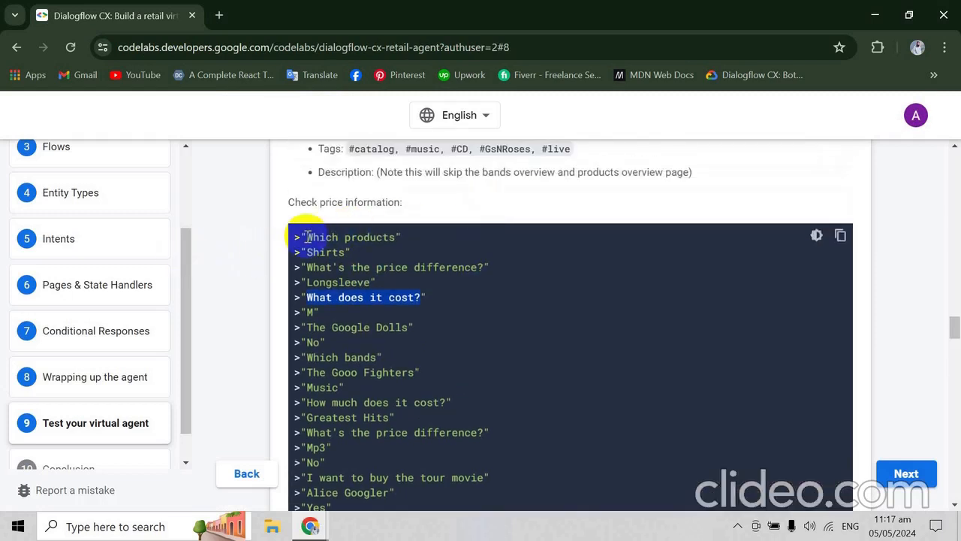
drag(306, 236, 390, 241)
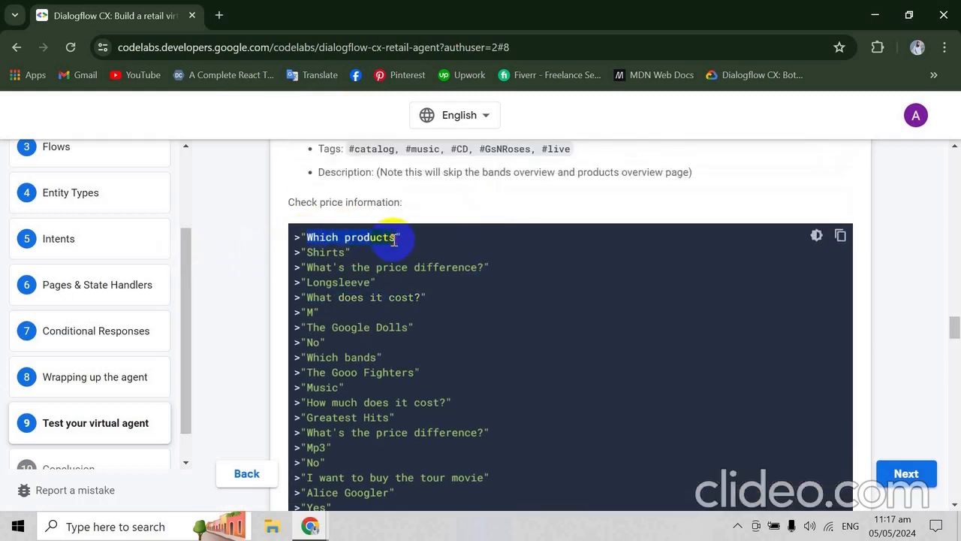
key(ctrl+c)
key(alt+Tab)
key(ctrl+v)
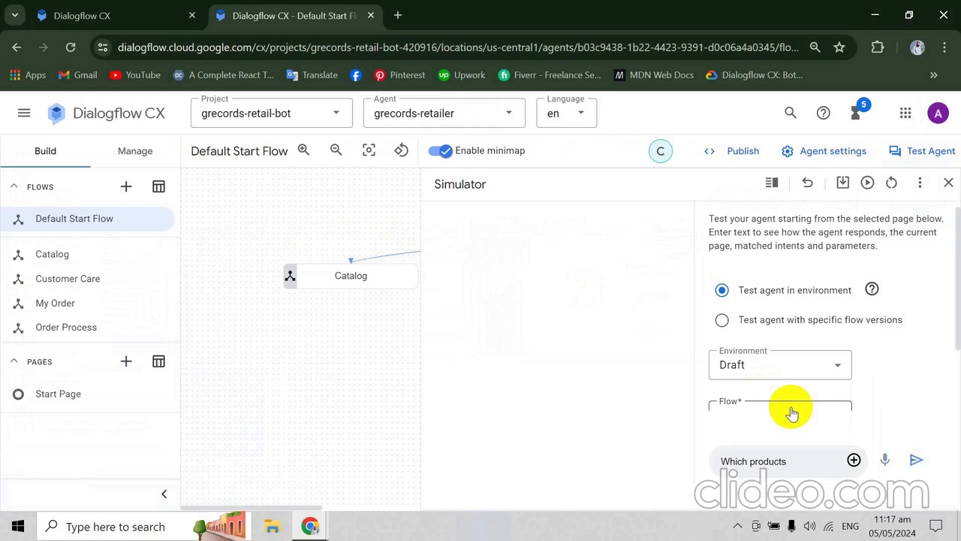
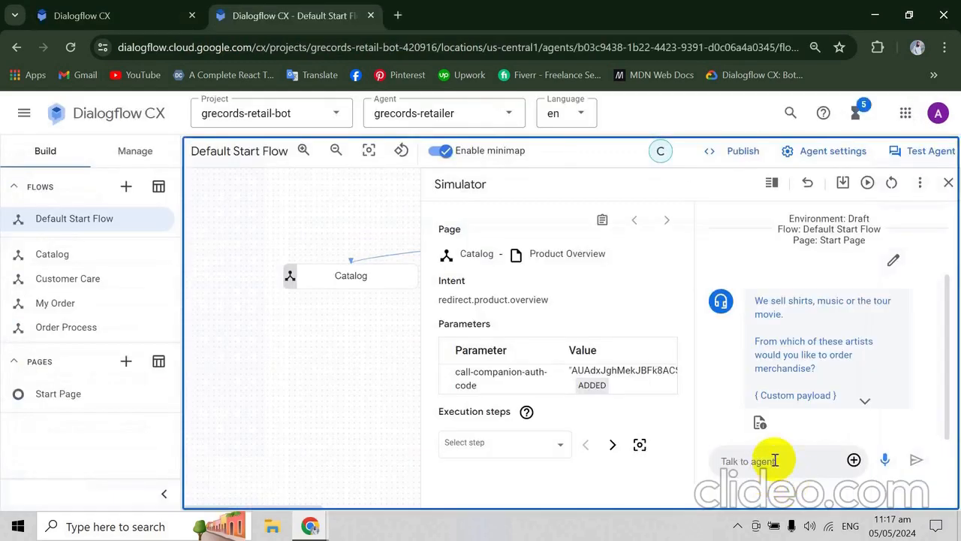
- Send "Shirts" to the grecords-retailer agent in the simulator
click(774, 459)
text(Shirts)
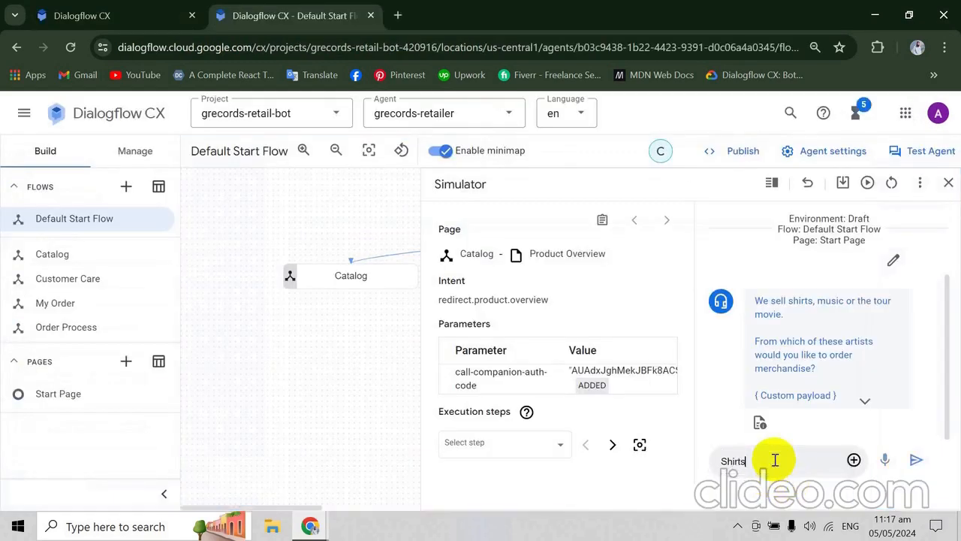
key(Return)
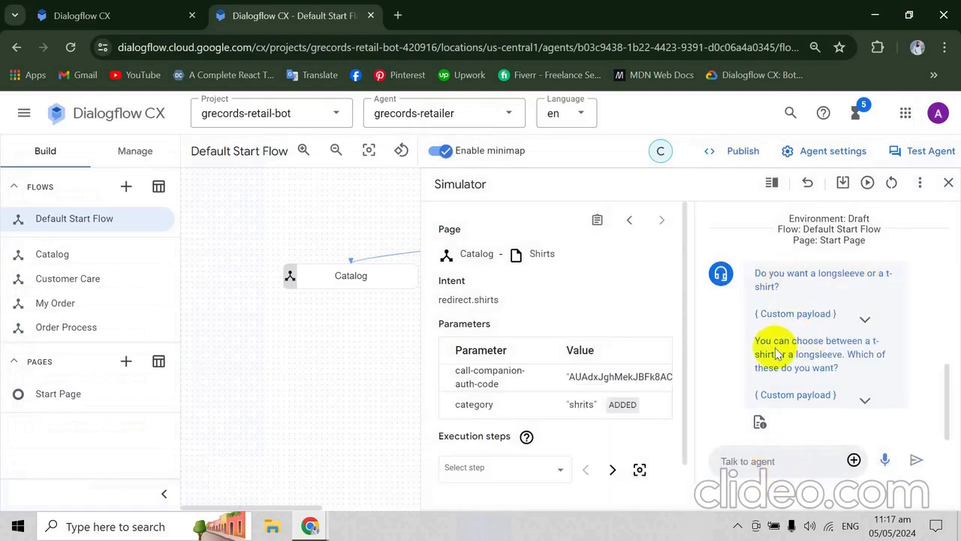
- Copy "What's the price difference?" from the codelab's price information conversation and send it to the agent in the simulator
key(alt+Tab)
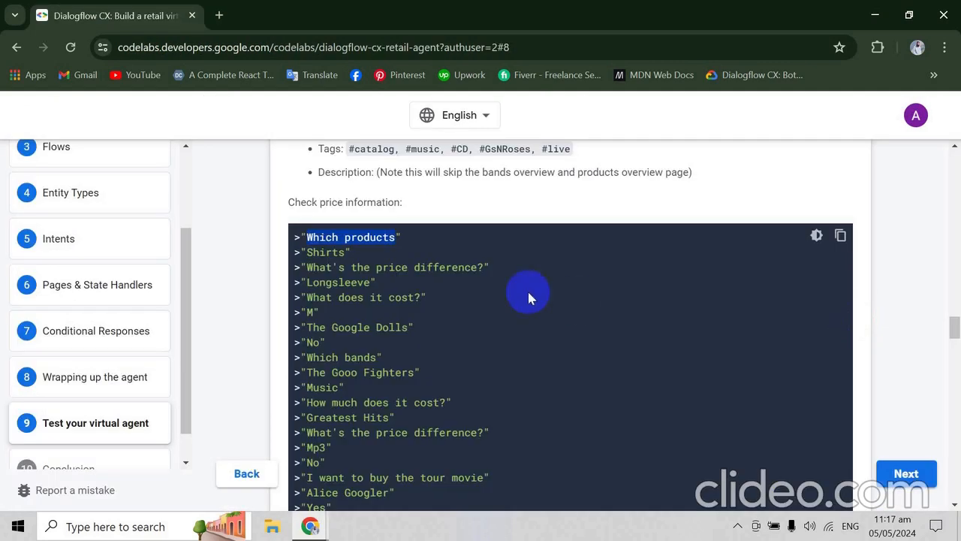
drag(306, 267, 454, 268)
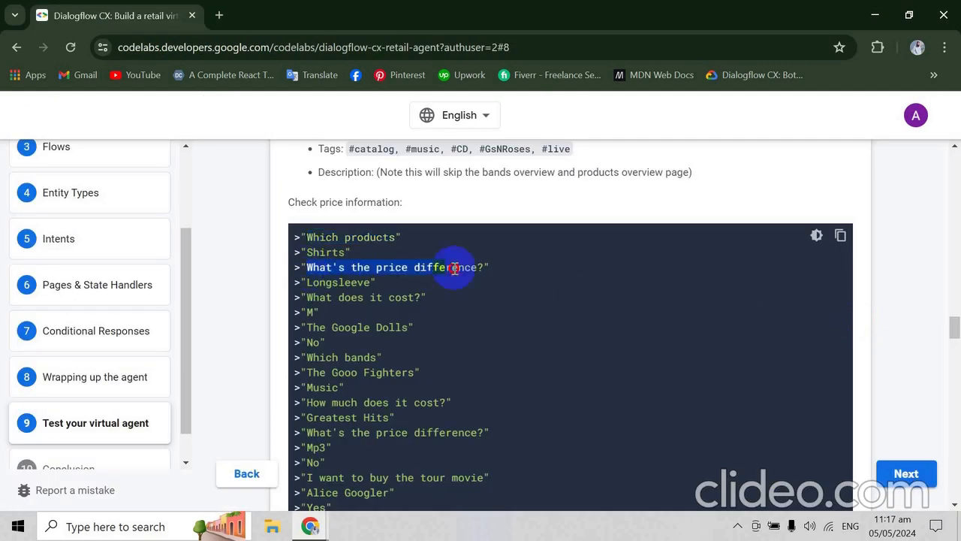
key(ctrl+c)
key(alt+Tab)
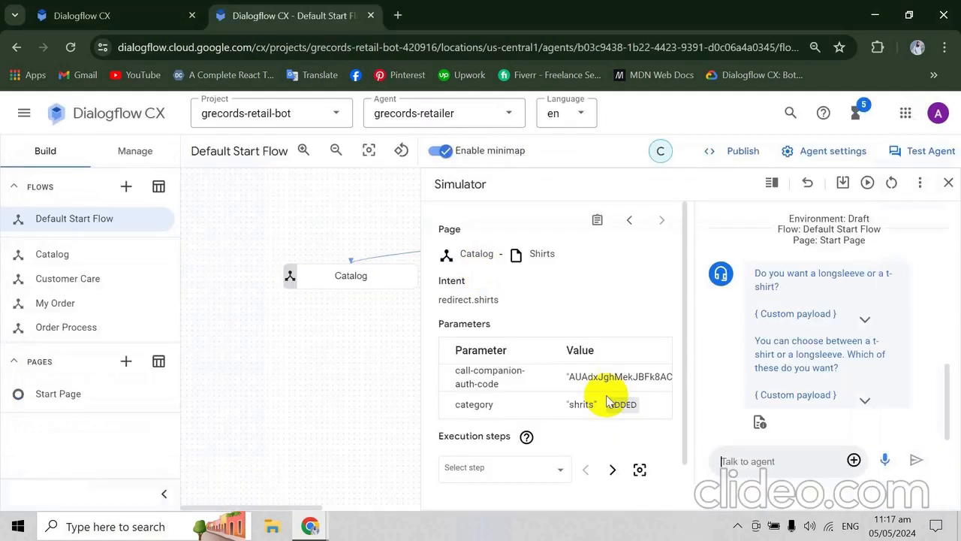
key(ctrl+v)
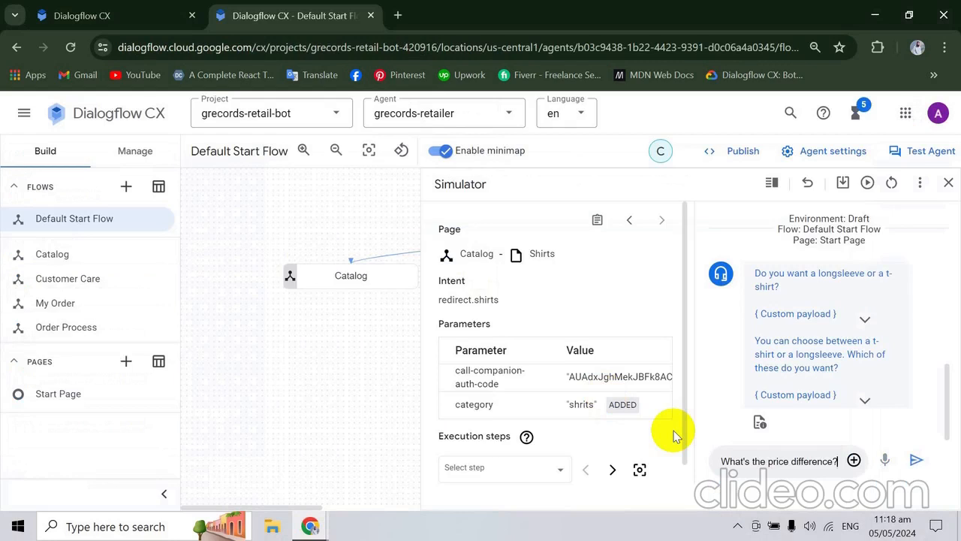
key(Return)
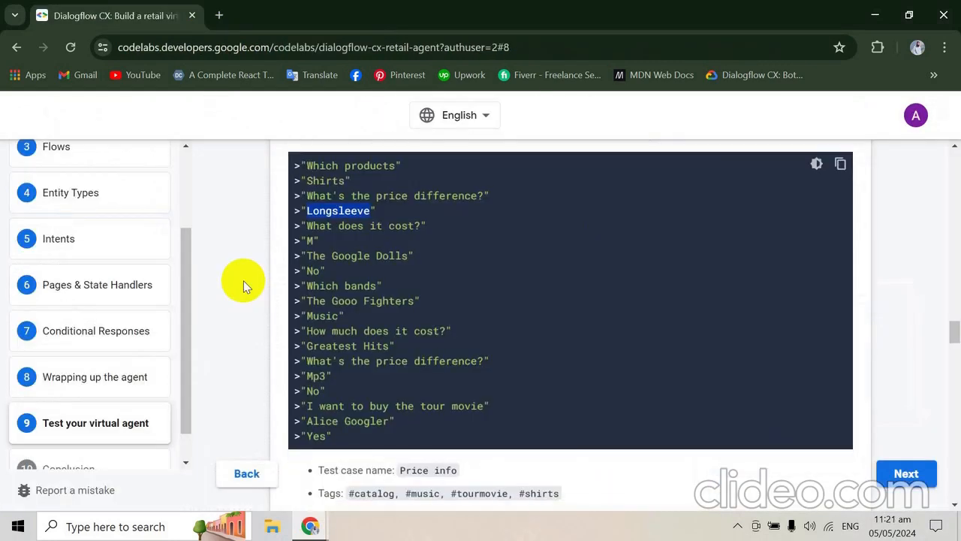
- Review the codelab's testing chapter from the Customer Care Flow setup through the test case conversations to the failed Shipping test explanation
scroll(243, 280, up, 3)
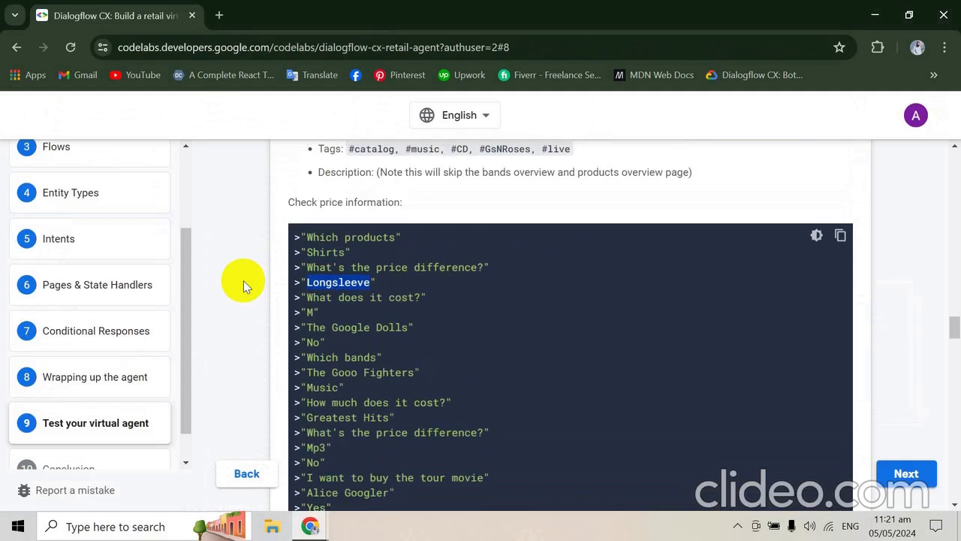
scroll(243, 280, down, 5)
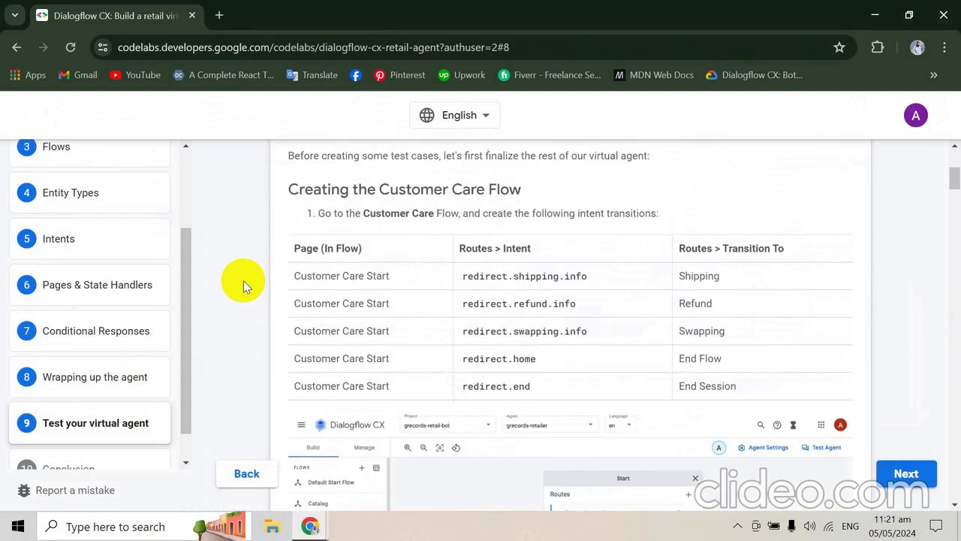
scroll(244, 280, down, 6)
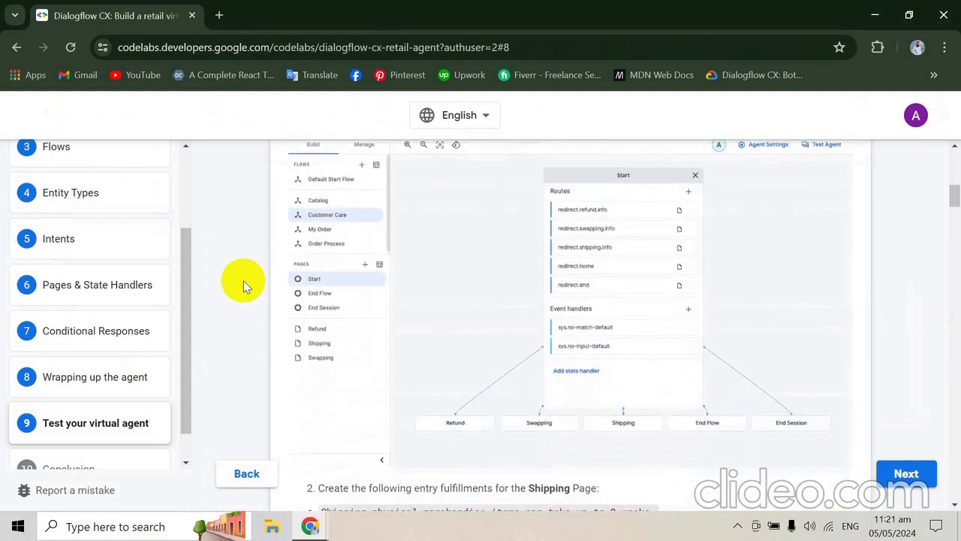
scroll(243, 280, down, 4)
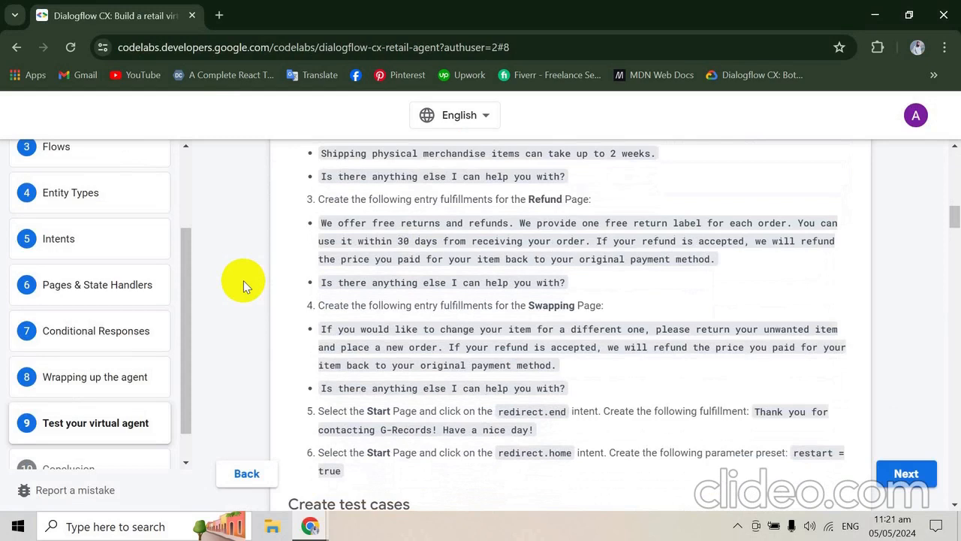
scroll(243, 280, down, 4)
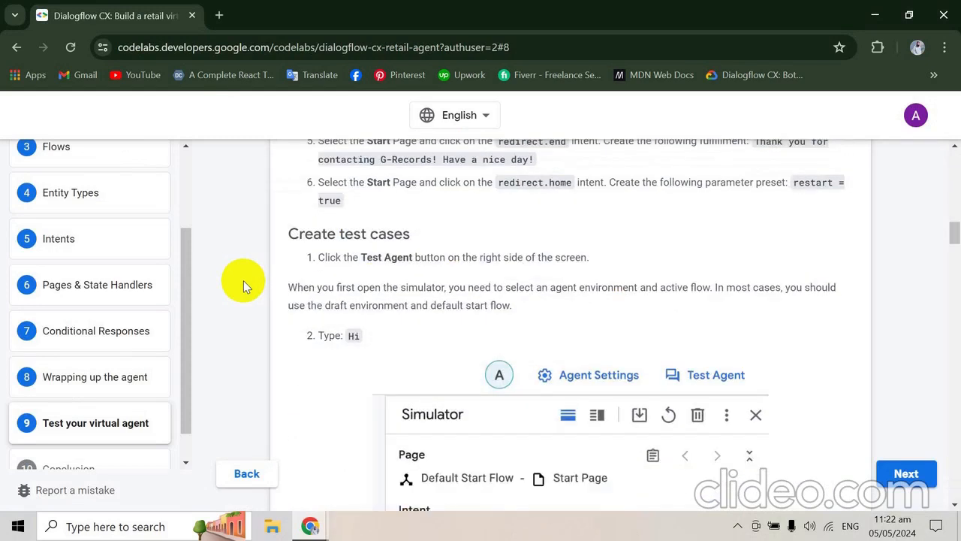
scroll(243, 280, down, 6)
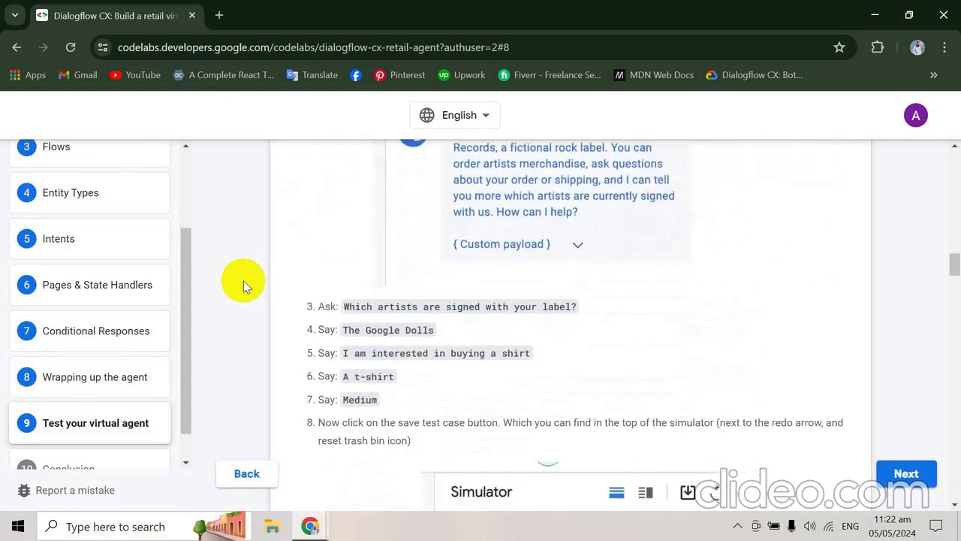
scroll(243, 280, down, 10)
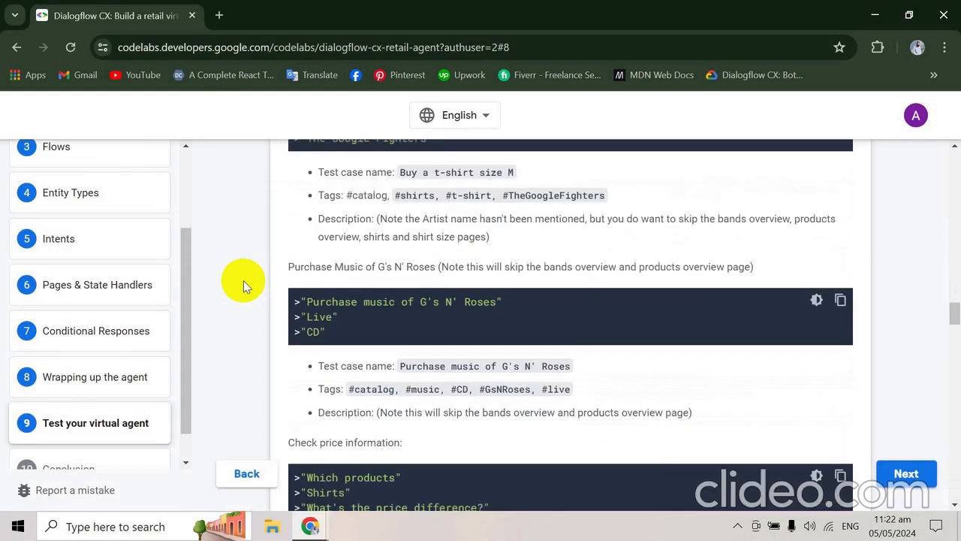
scroll(243, 280, down, 6)
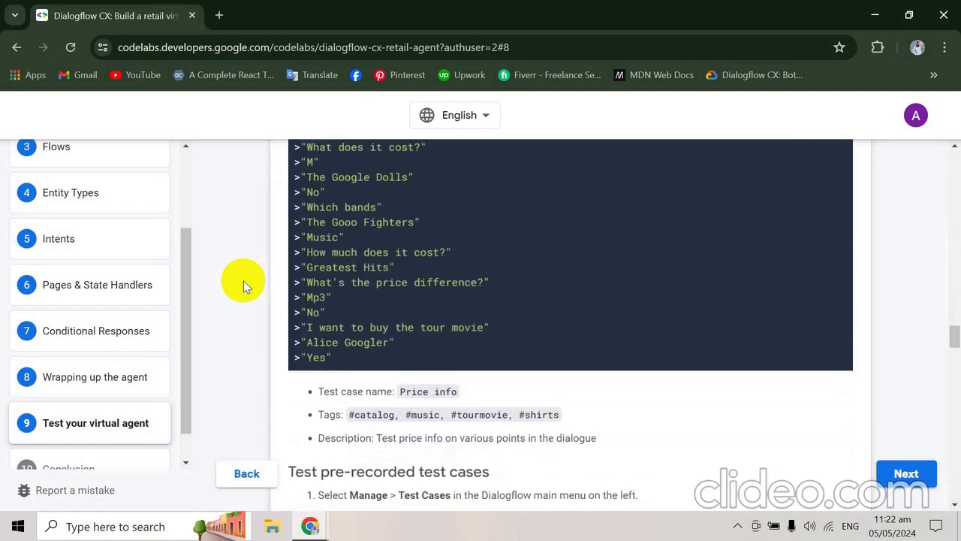
scroll(244, 280, down, 7)
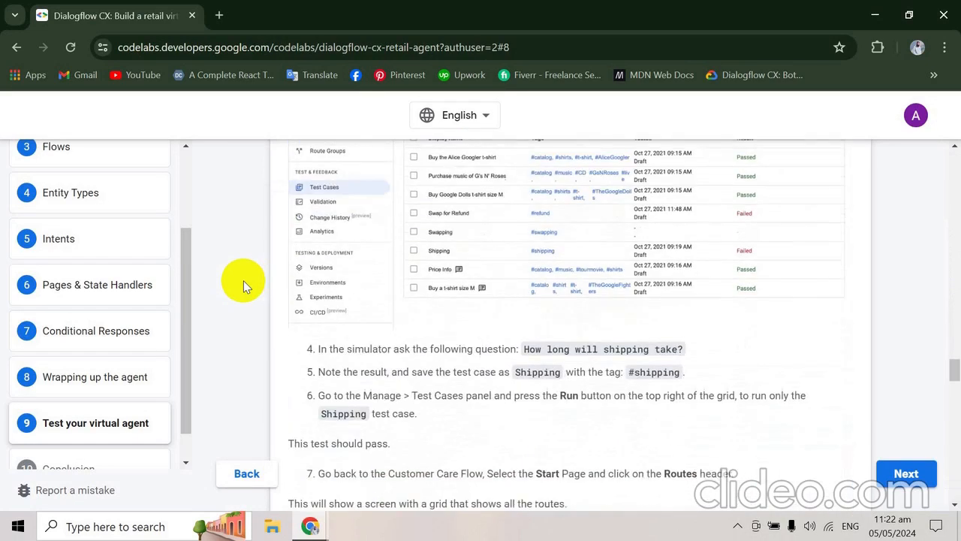
scroll(243, 280, down, 5)
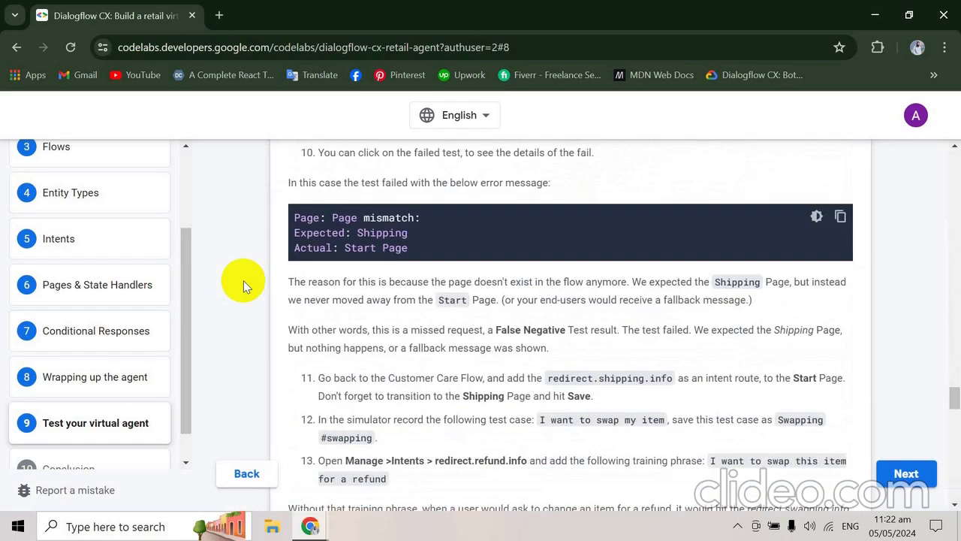
- Read the codelab's "Test pre-recorded test cases" instructions, comparing them with the price information conversation and the Shipping test steps
scroll(243, 280, up, 3)
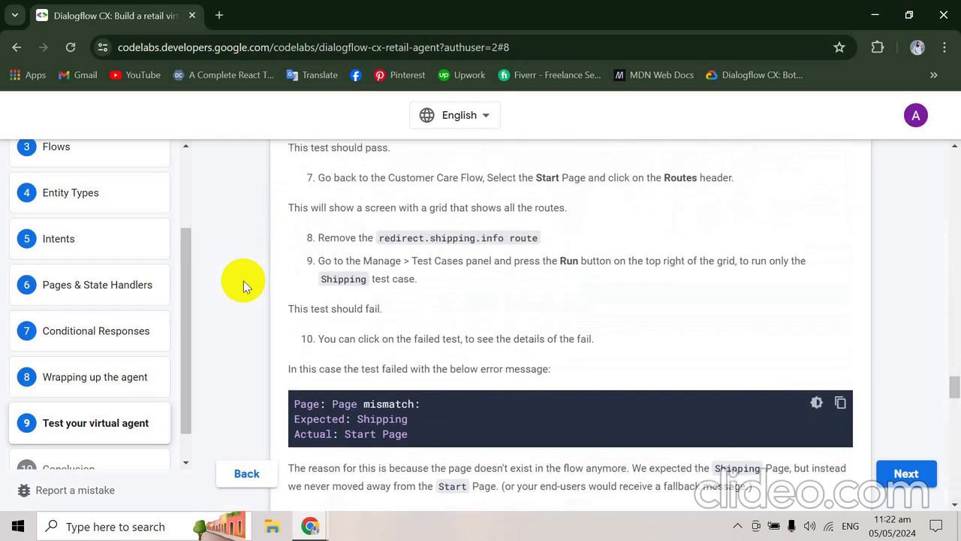
scroll(243, 280, up, 3)
scroll(244, 280, up, 1)
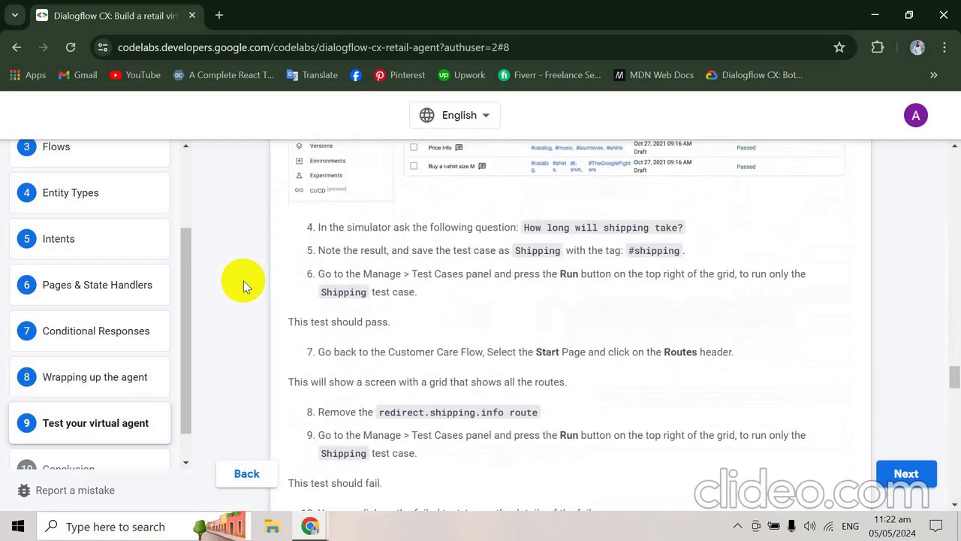
scroll(244, 280, down, 1)
scroll(243, 280, up, 3)
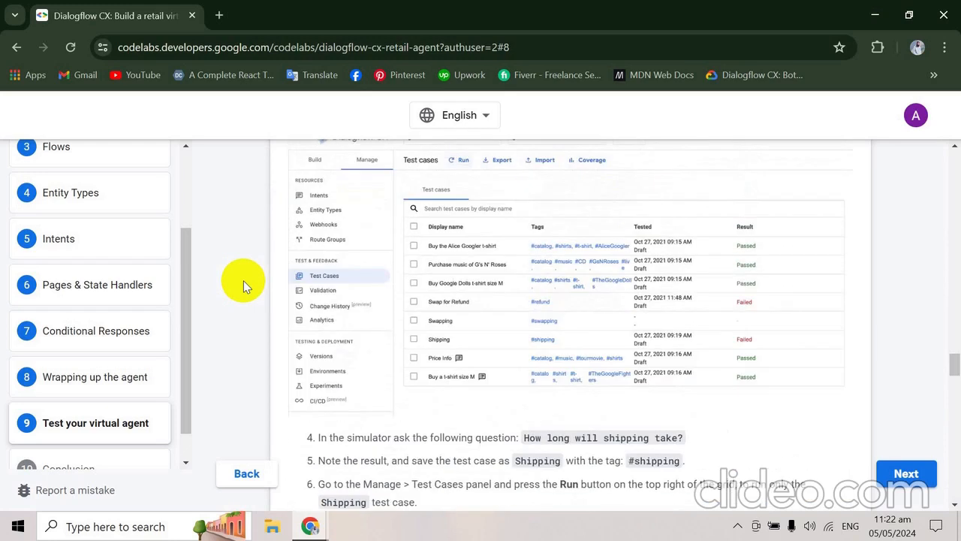
scroll(244, 280, up, 4)
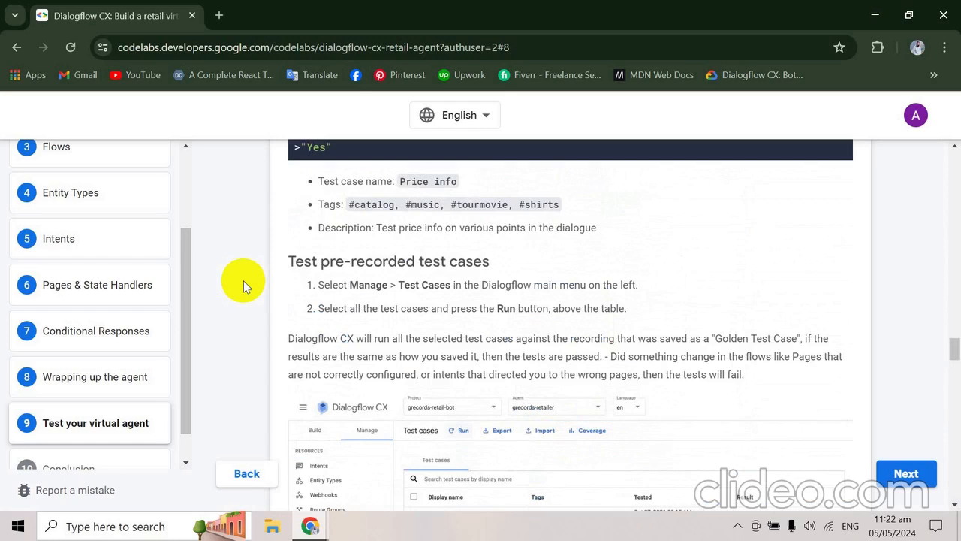
scroll(243, 280, down, 2)
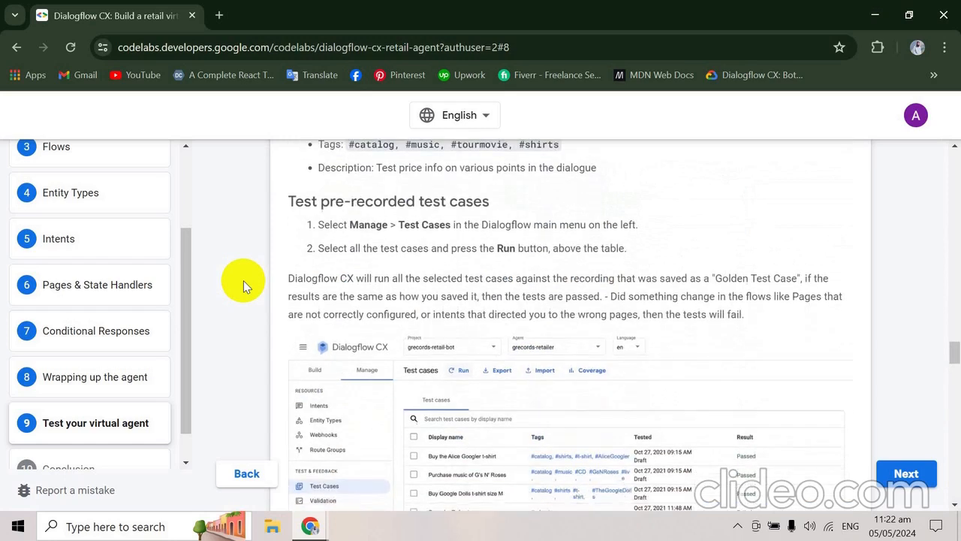
scroll(244, 280, up, 1)
scroll(243, 280, down, 3)
scroll(243, 280, down, 3)
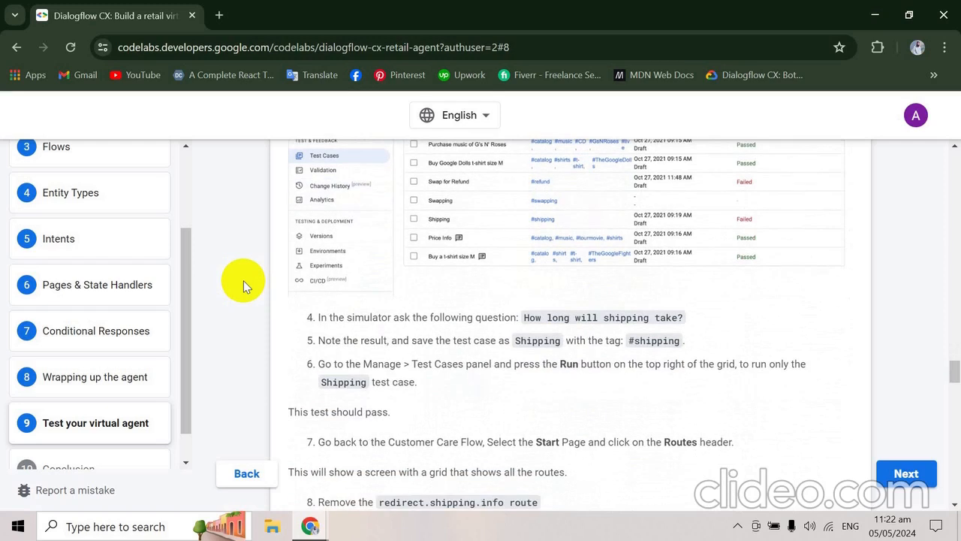
scroll(243, 280, up, 6)
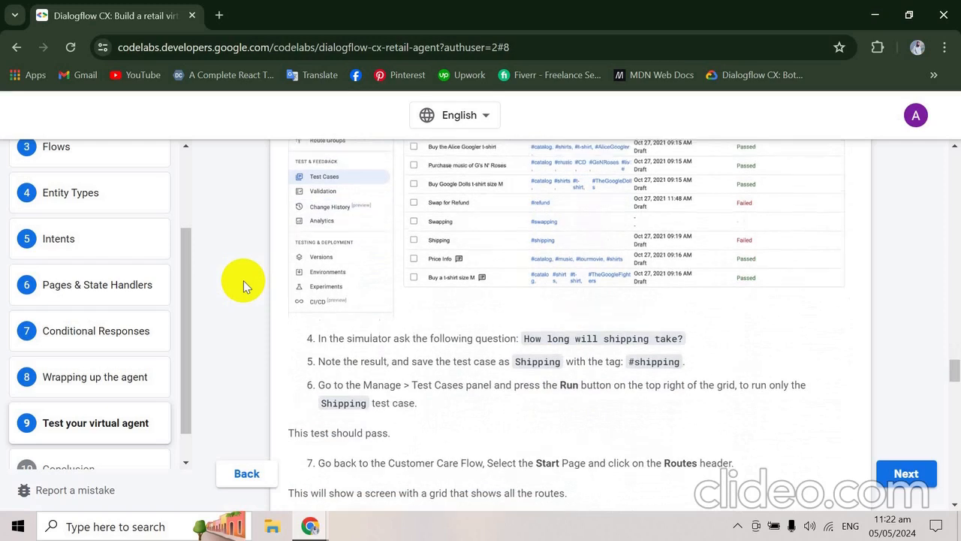
scroll(243, 280, up, 4)
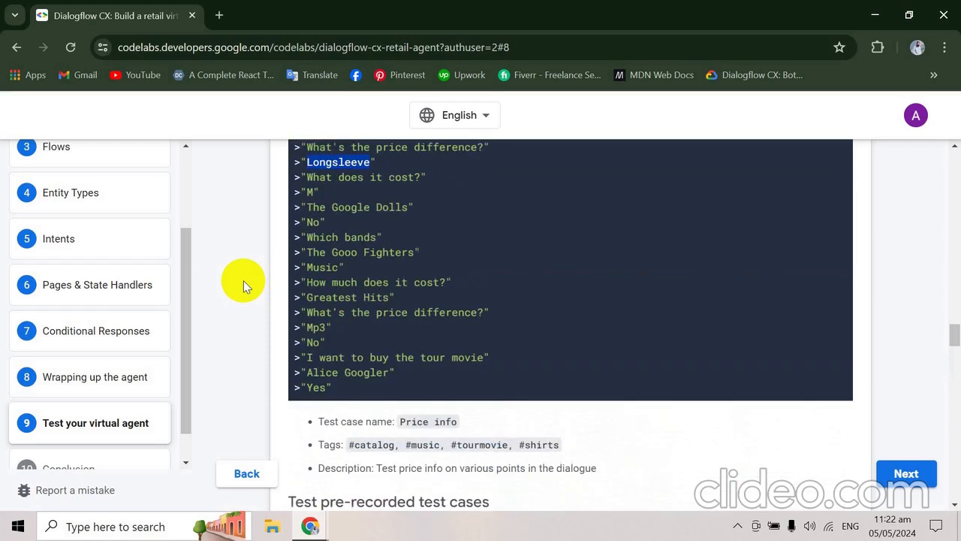
scroll(243, 280, down, 3)
scroll(244, 280, up, 3)
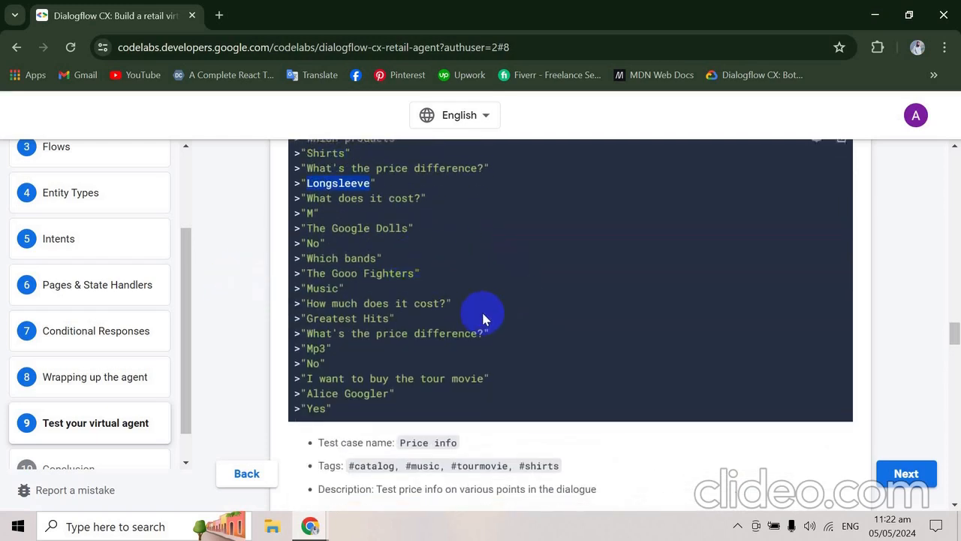
scroll(482, 309, down, 4)
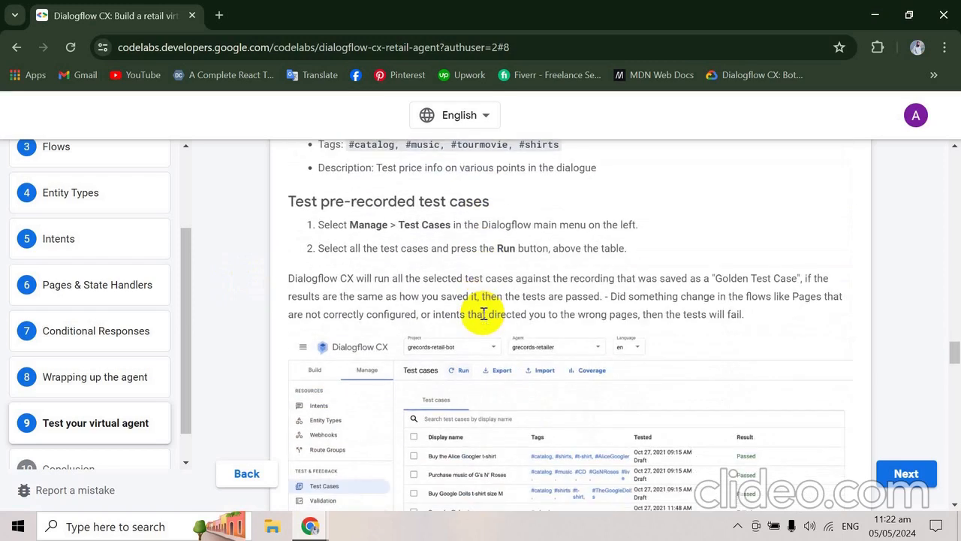
scroll(483, 314, down, 2)
scroll(483, 315, down, 2)
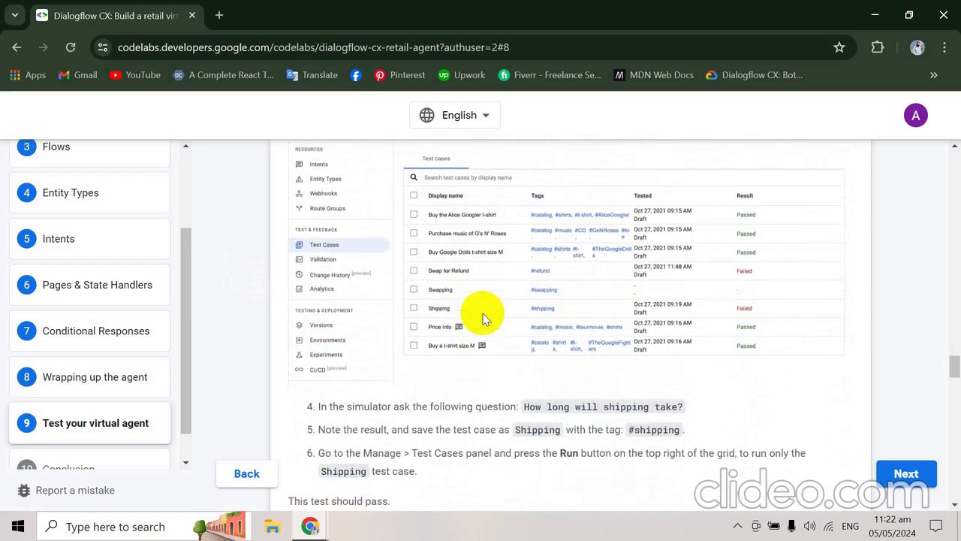
scroll(483, 315, up, 2)
scroll(483, 317, up, 1)
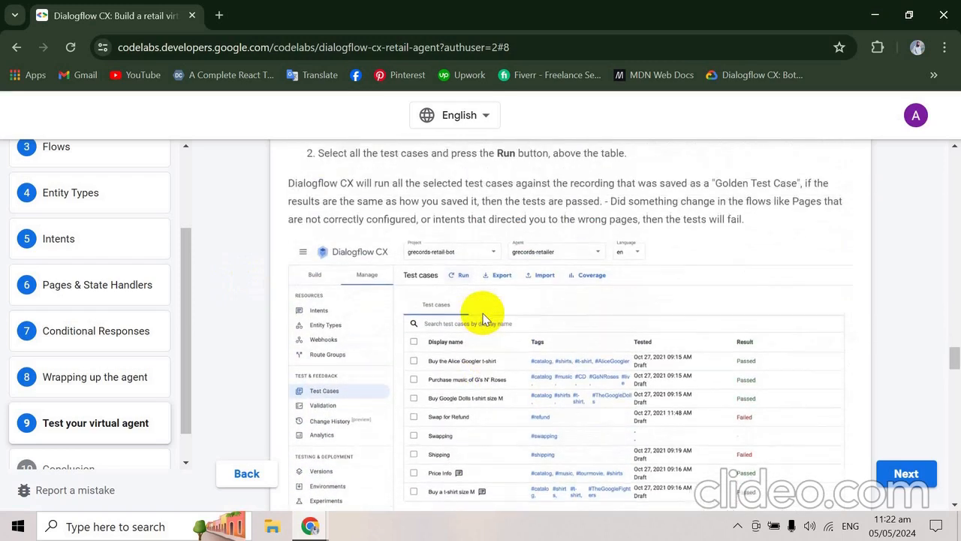
scroll(484, 318, up, 1)
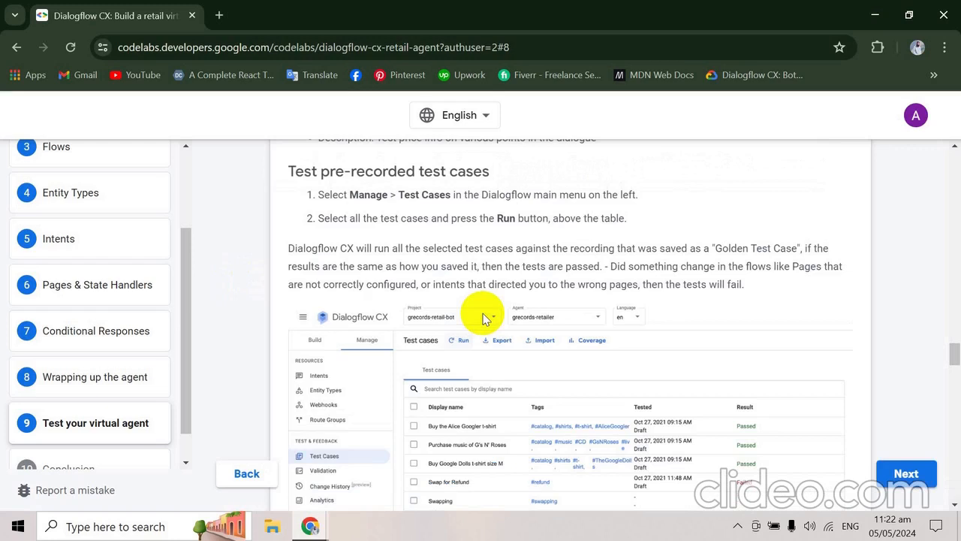
- Copy "How long will shipping take?" from the codelab and send it to the grecords-retailer agent in a restarted simulator session
scroll(483, 318, down, 4)
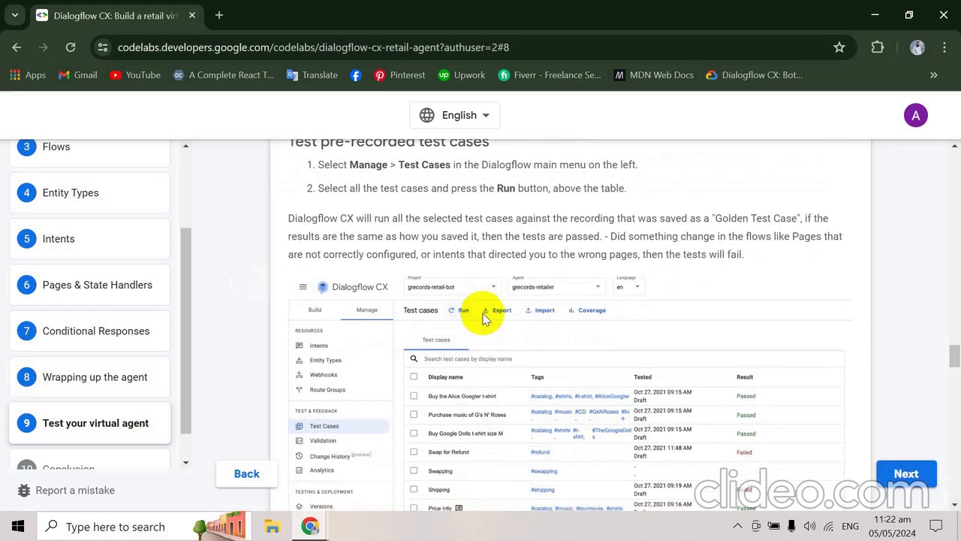
scroll(483, 314, down, 1)
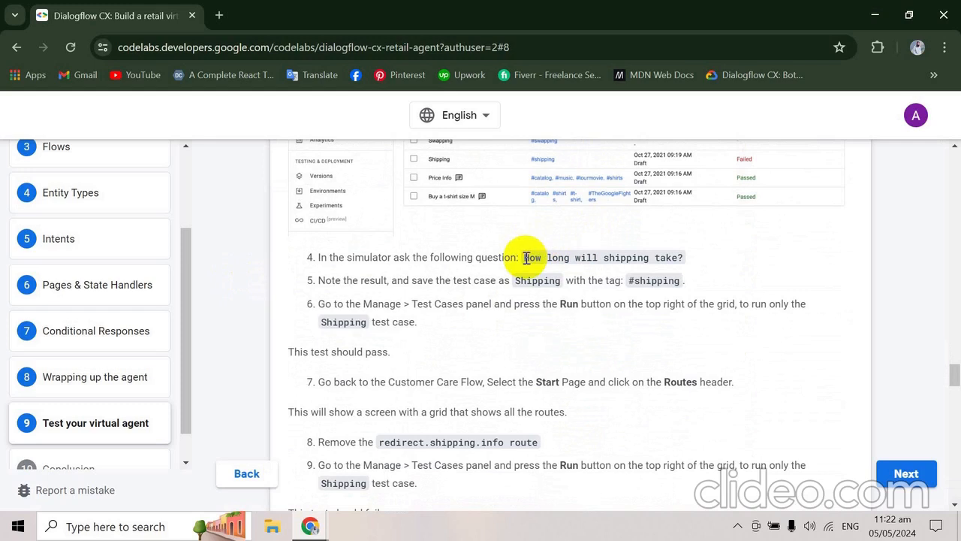
drag(527, 257, 677, 256)
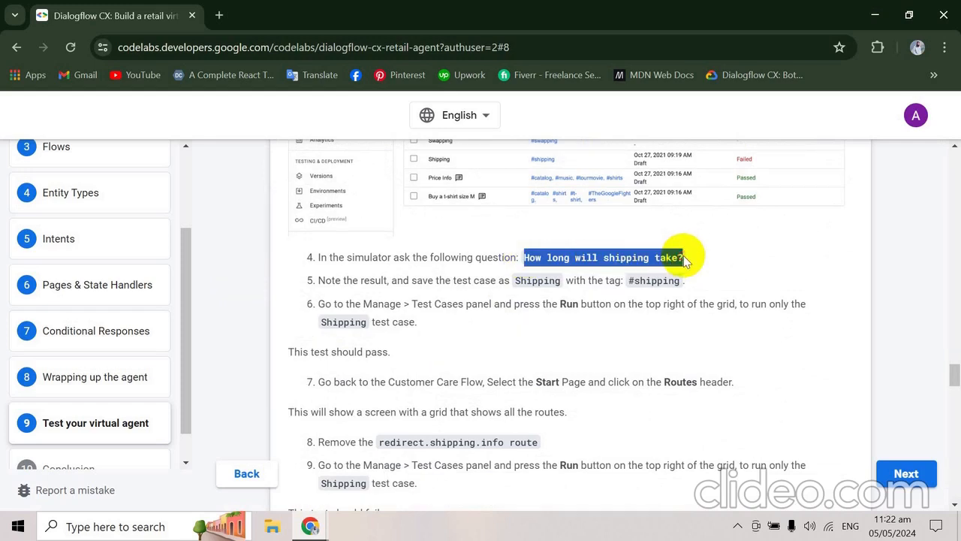
key(alt+Tab)
key(alt+Tab)
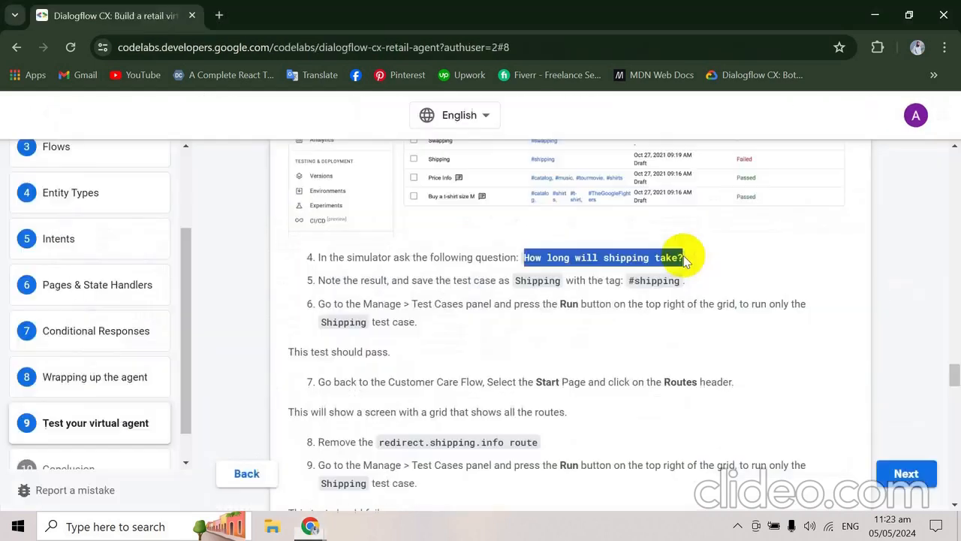
key(alt+Tab)
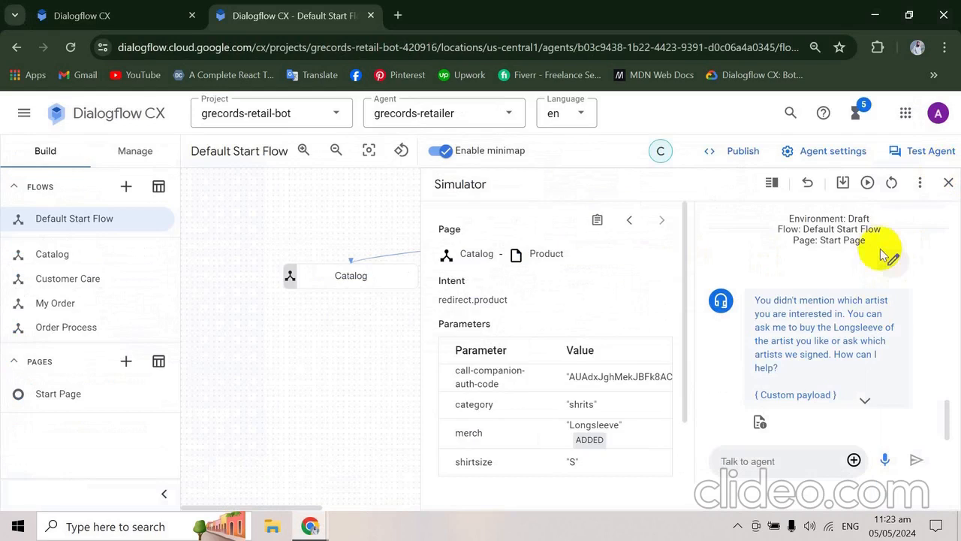
click(892, 186)
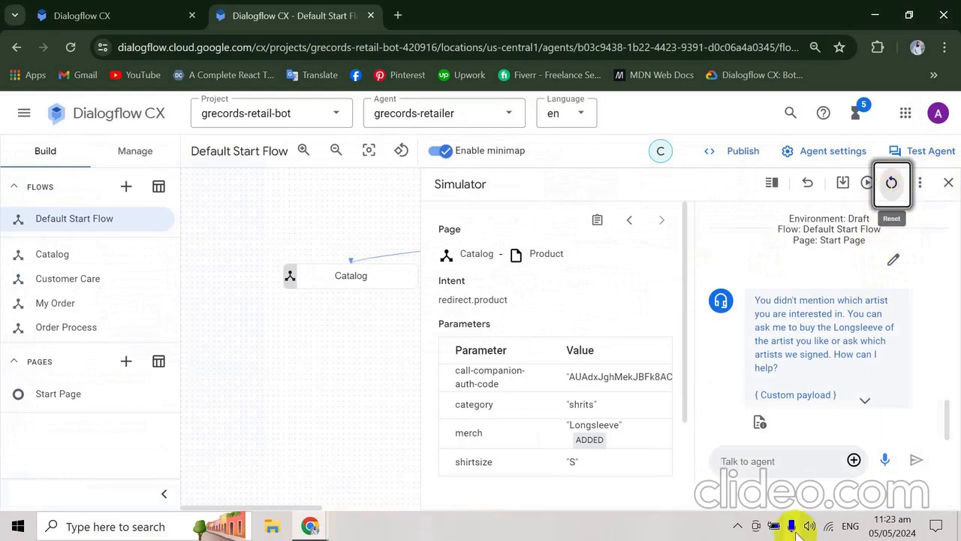
click(781, 466)
key(Return)
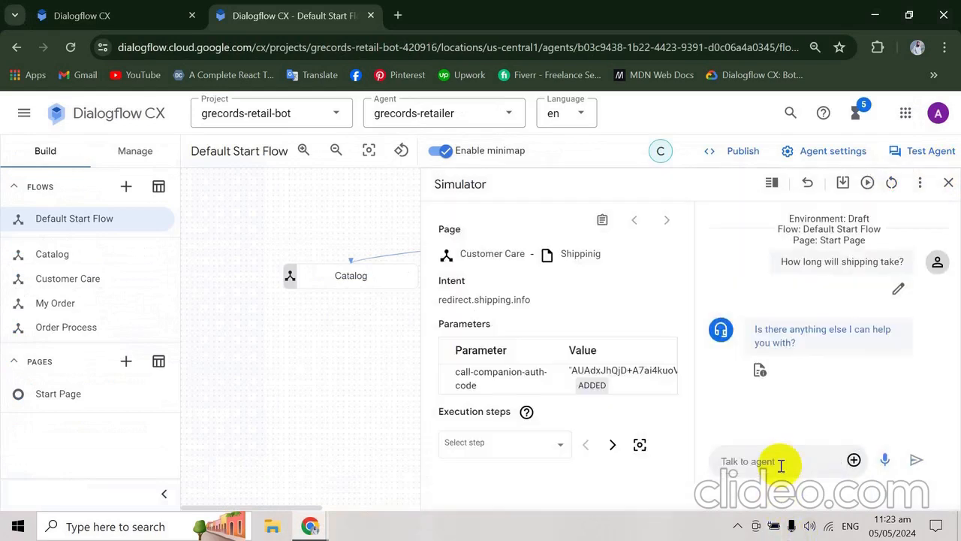
- Restart the simulator of the grecords-ratailer agent in the SMIT Class project and send it "How long will shipping take?"
key(alt+Tab)
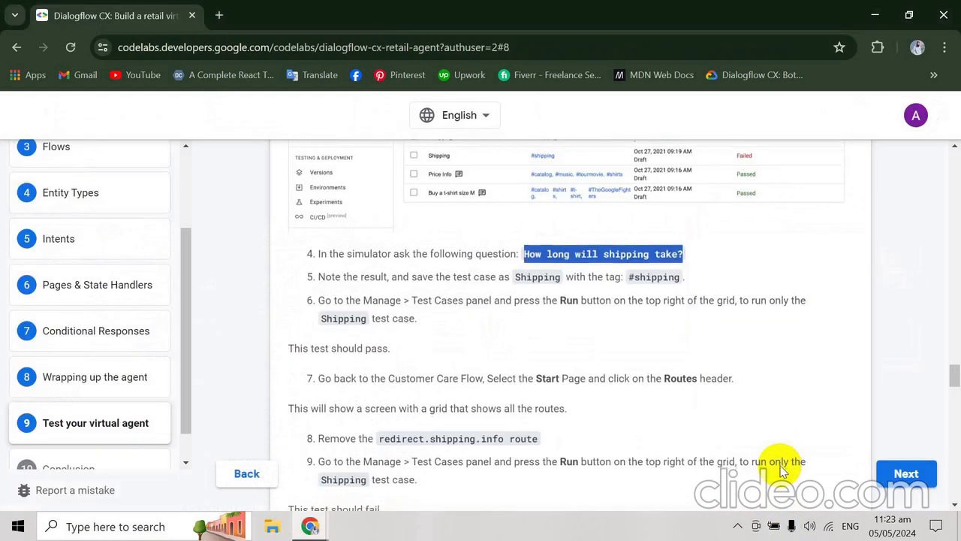
scroll(781, 469, down, 1)
key(alt+Tab)
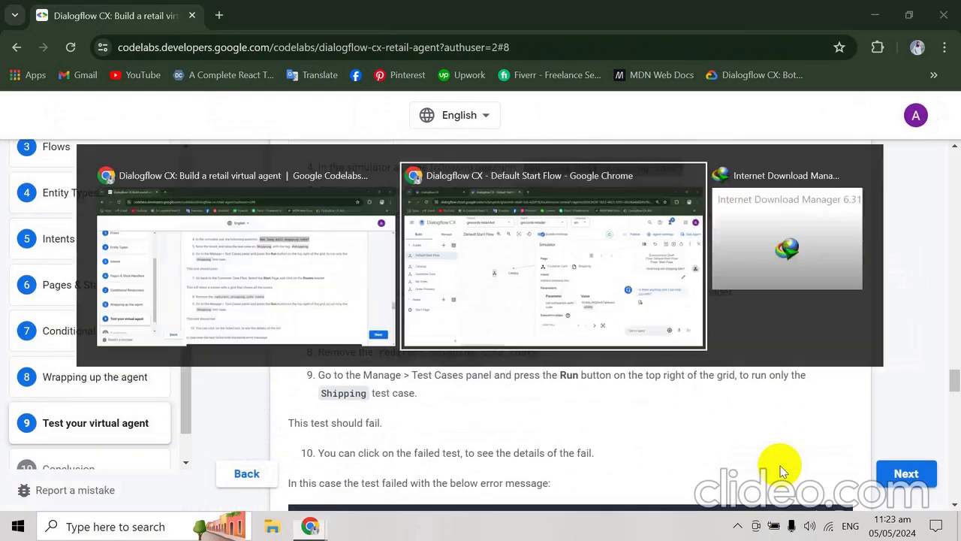
click(113, 15)
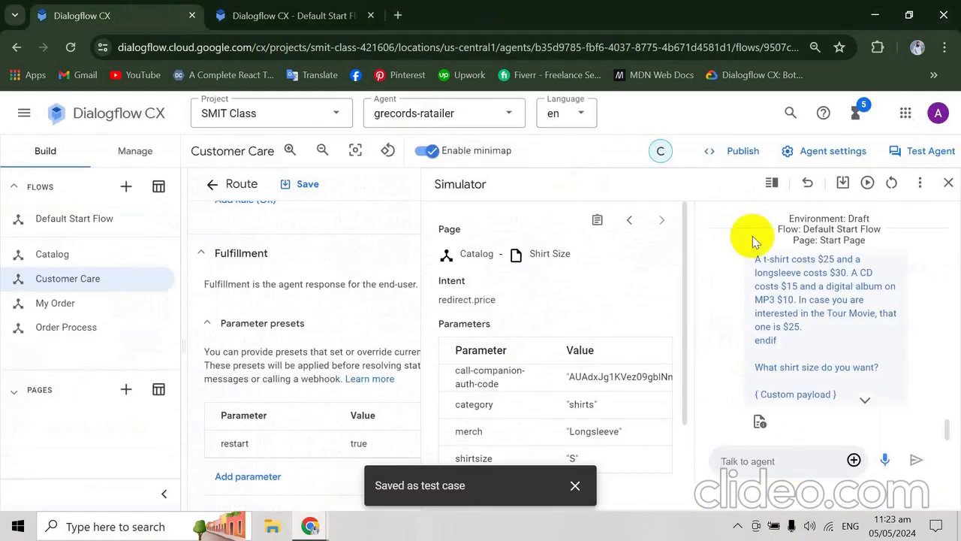
click(890, 184)
click(783, 468)
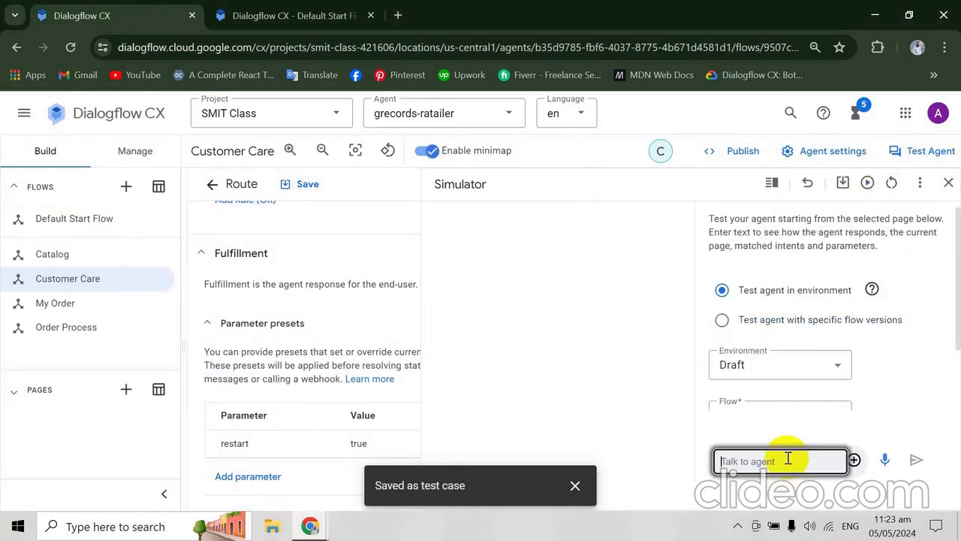
key(Return)
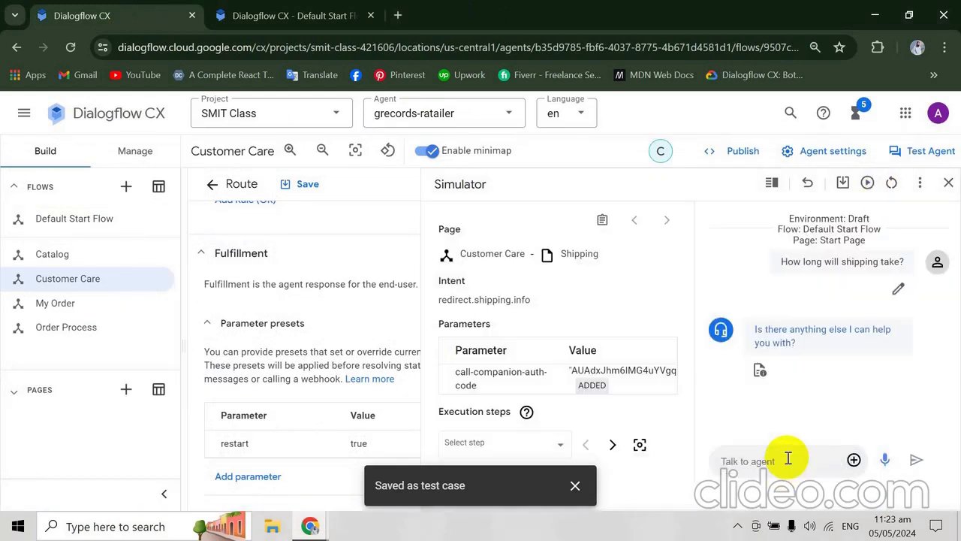
- Read the rest of the codelab's testing chapter, from the Shipping, Swapping and Swap for Refund test cases through the Coverage section
key(alt+Tab)
scroll(787, 457, down, 1)
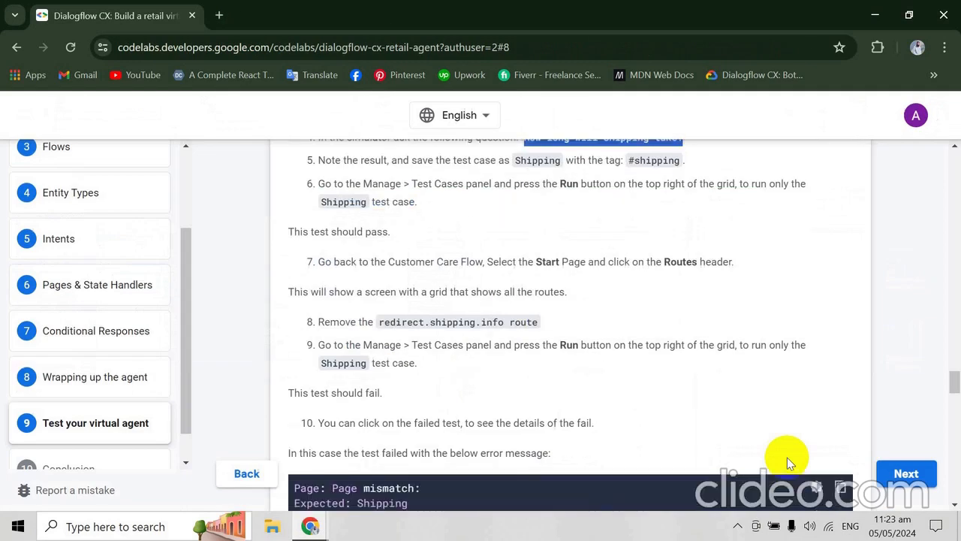
scroll(786, 457, down, 4)
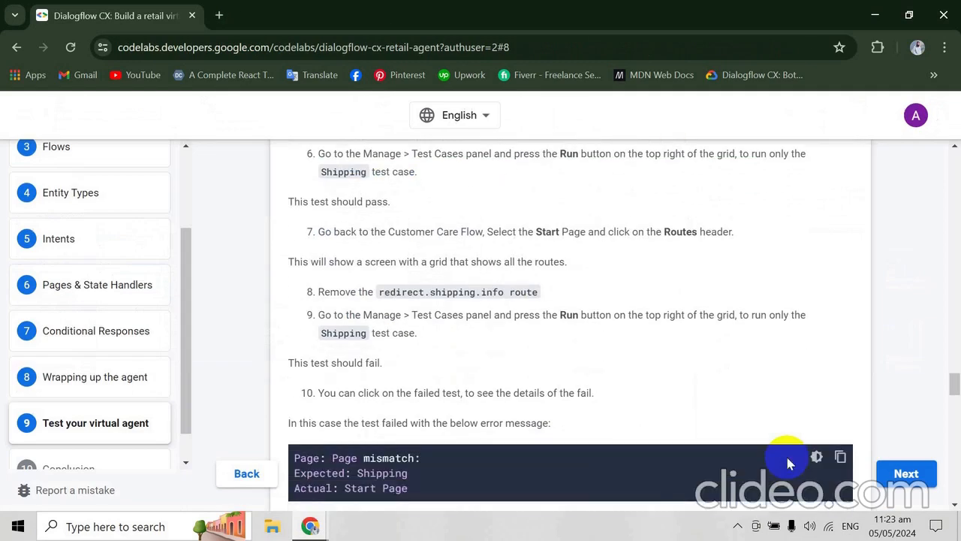
scroll(788, 462, down, 5)
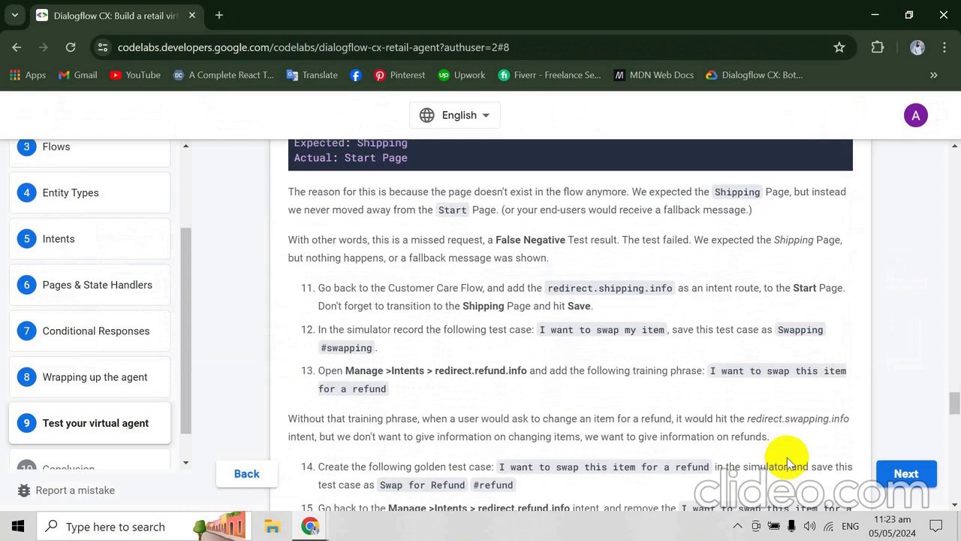
scroll(787, 457, down, 2)
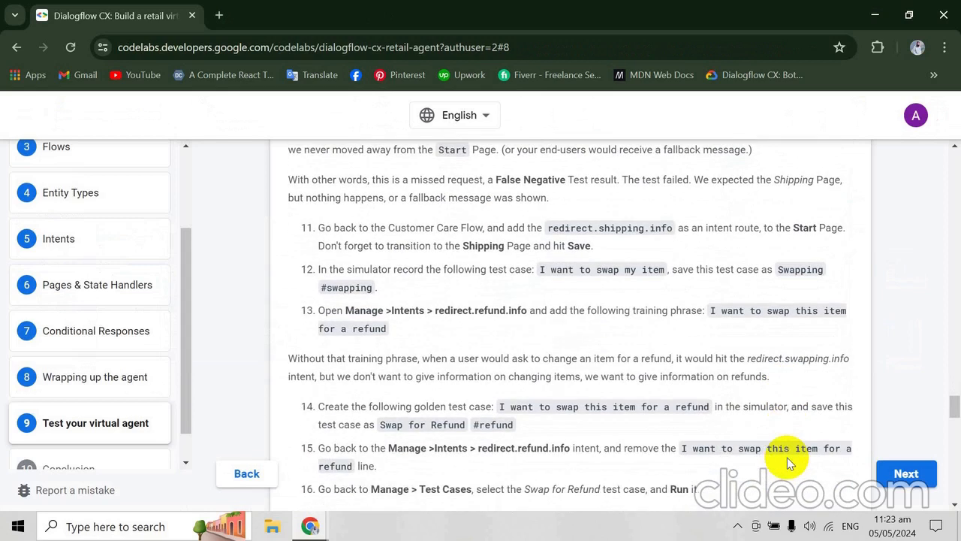
scroll(787, 457, up, 2)
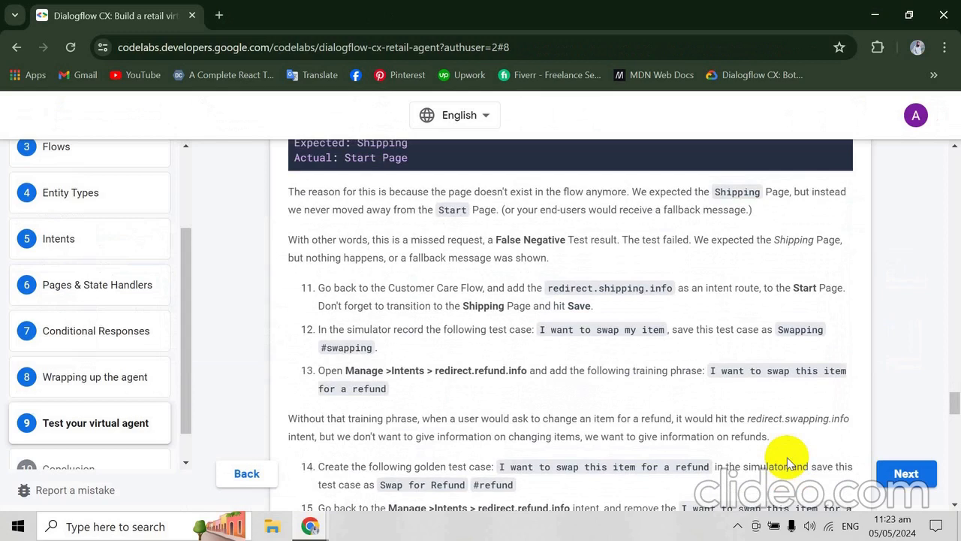
scroll(787, 457, down, 2)
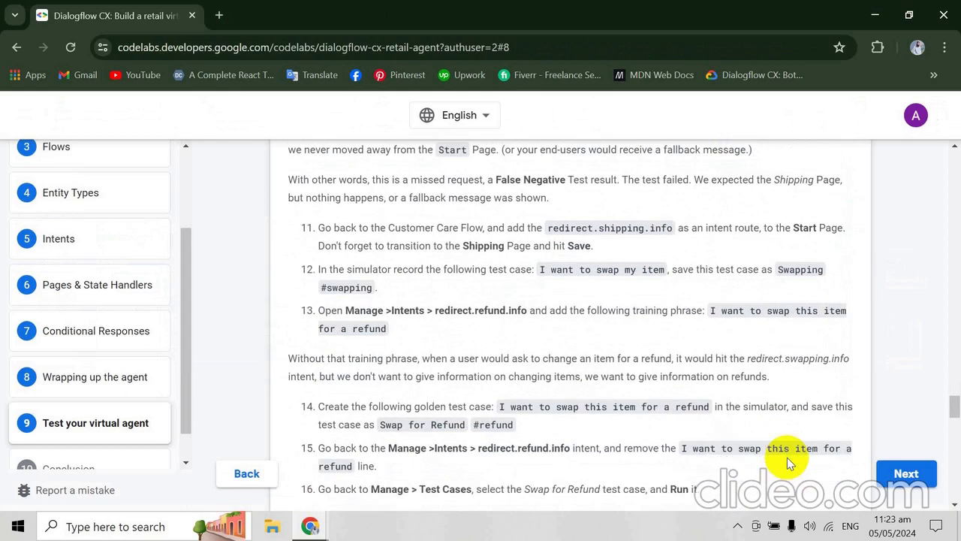
scroll(787, 457, down, 3)
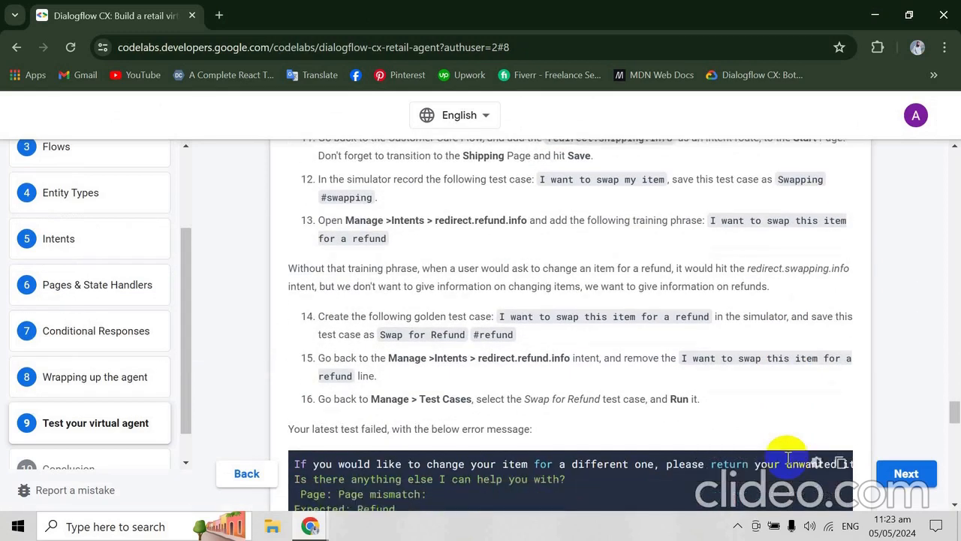
scroll(787, 457, down, 3)
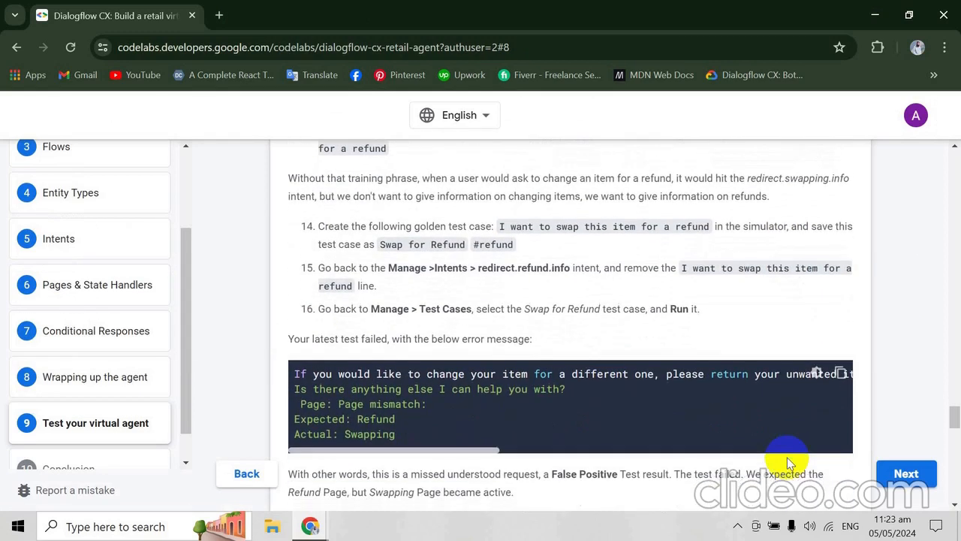
scroll(787, 458, down, 10)
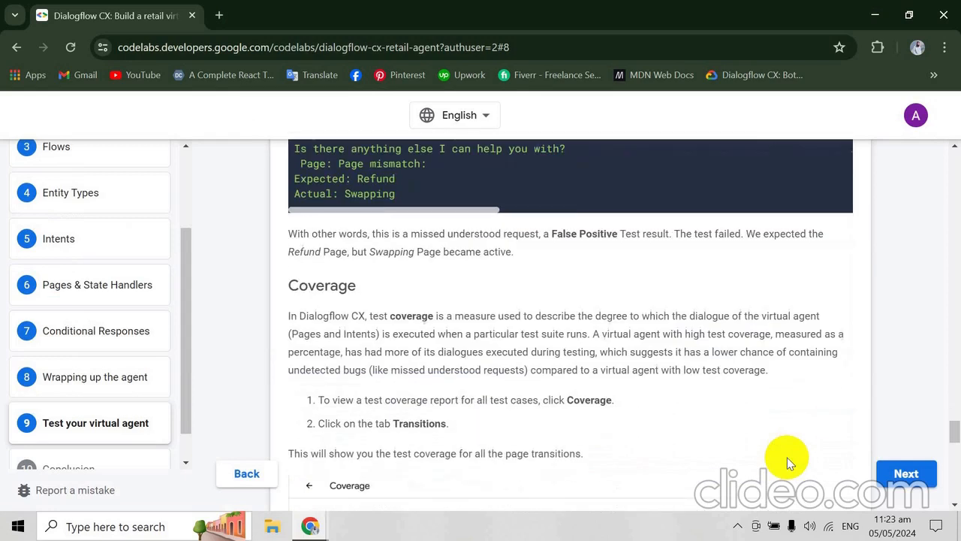
scroll(787, 457, down, 3)
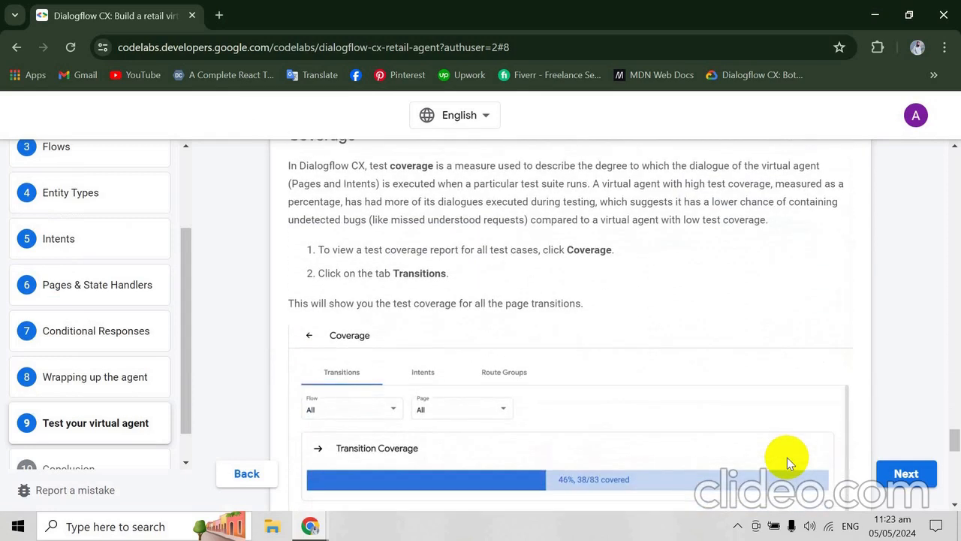
scroll(787, 457, down, 5)
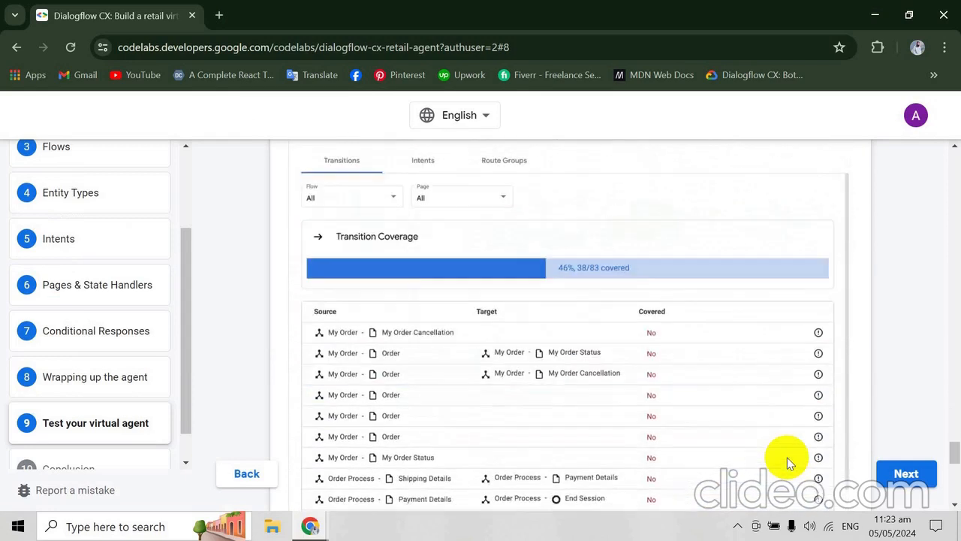
scroll(787, 458, down, 5)
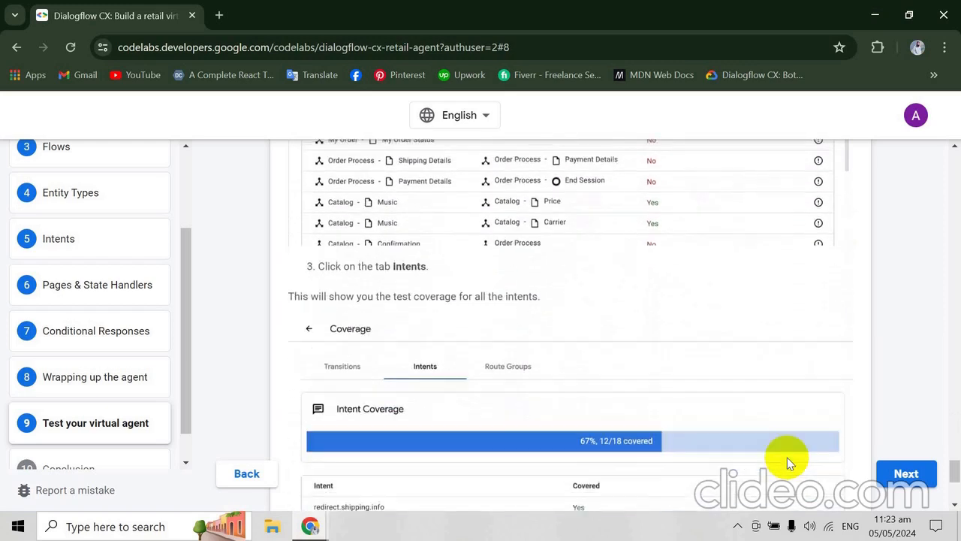
scroll(787, 457, down, 3)
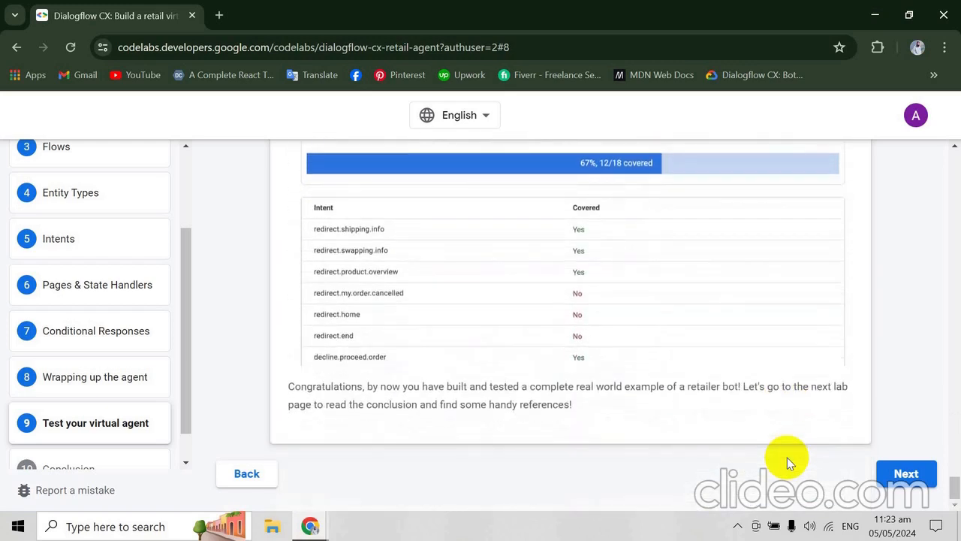
- Open the codelab's Conclusion chapter, dismiss the Learning badge offer and review the chapter's summary of concepts
key(Right)
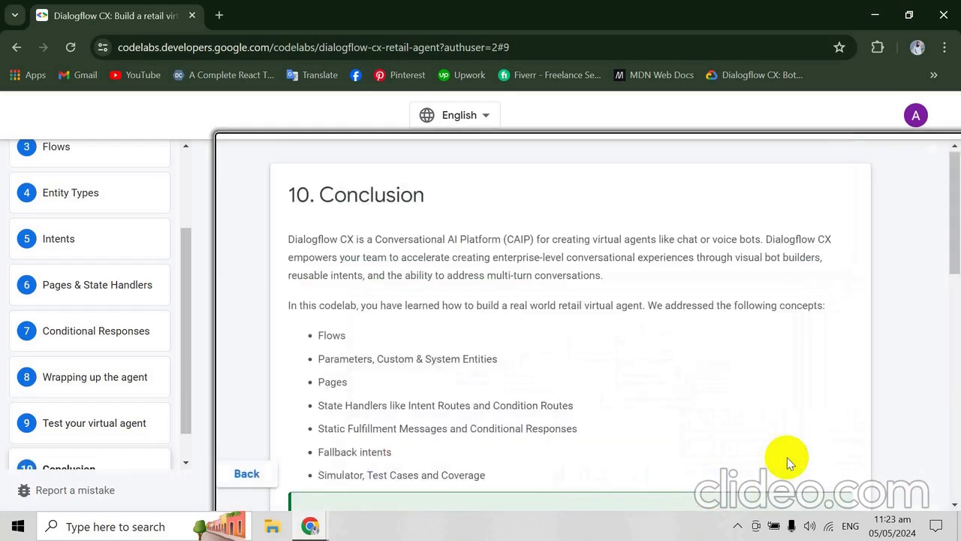
scroll(787, 457, down, 2)
scroll(787, 457, down, 4)
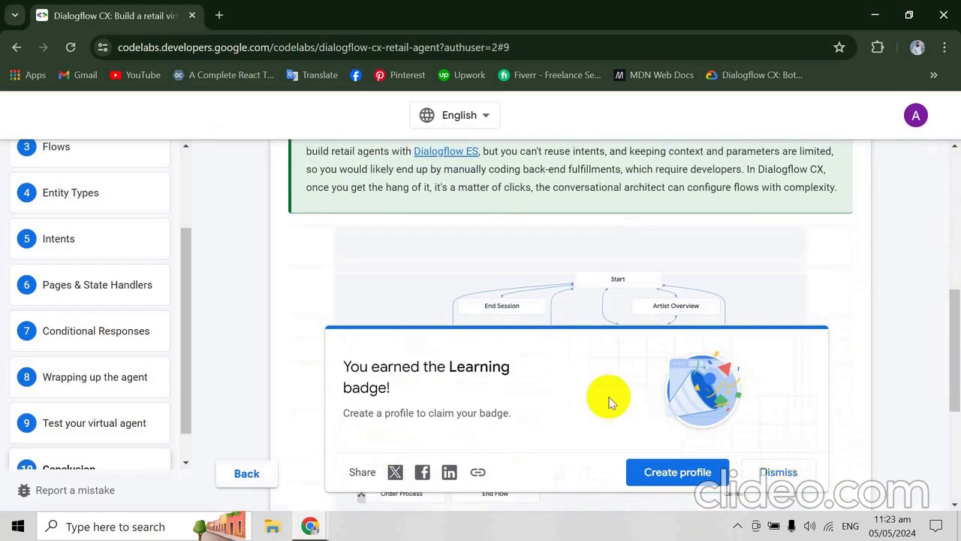
click(777, 467)
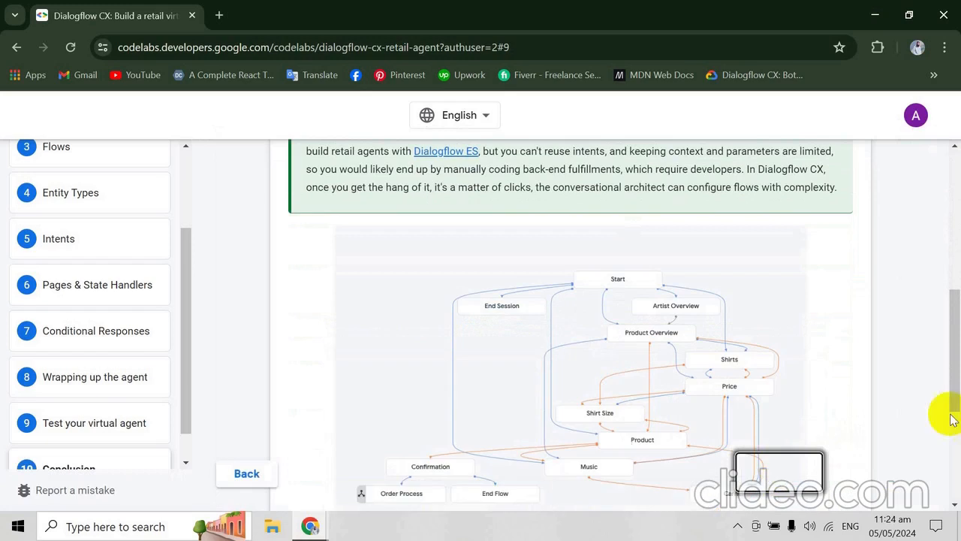
click(953, 360)
drag(954, 360, 955, 197)
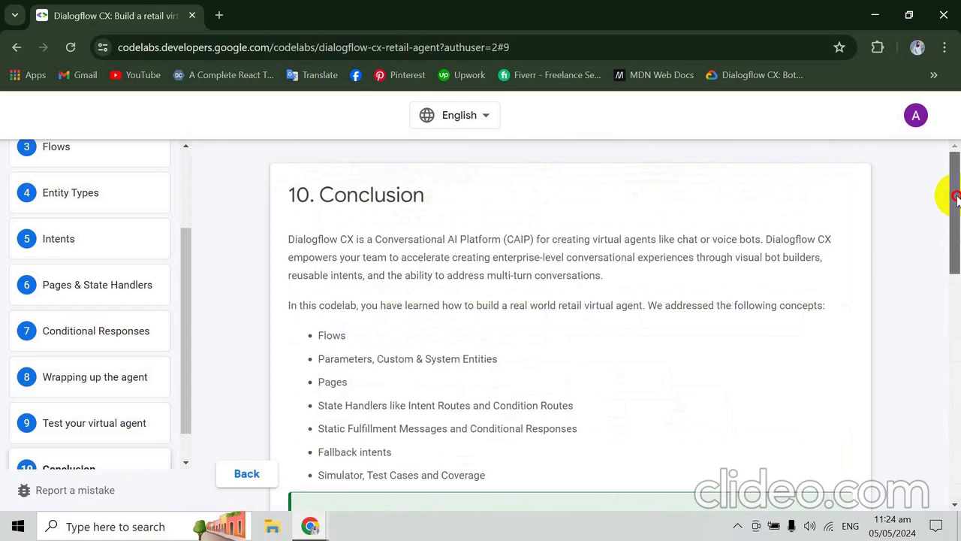
drag(957, 198, 956, 200)
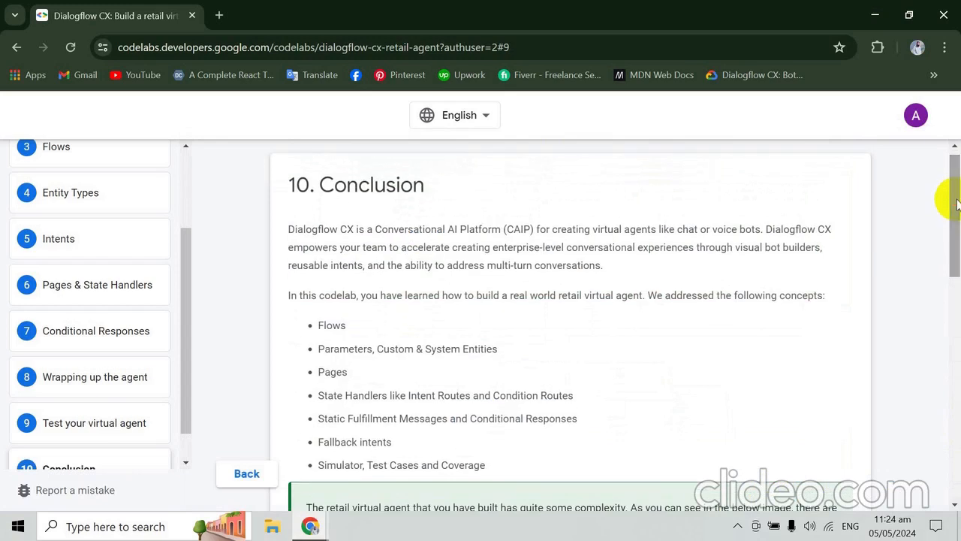
- Return to the codelab's "Test your virtual agent" chapter and review it from the Customer Care Flow setup to the intent coverage table
click(105, 424)
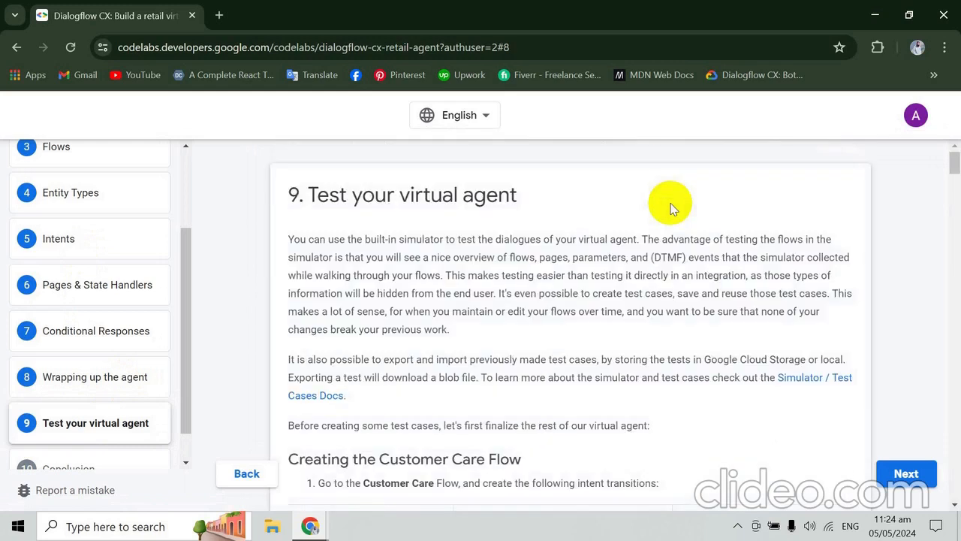
scroll(671, 209, down, 3)
scroll(670, 208, down, 8)
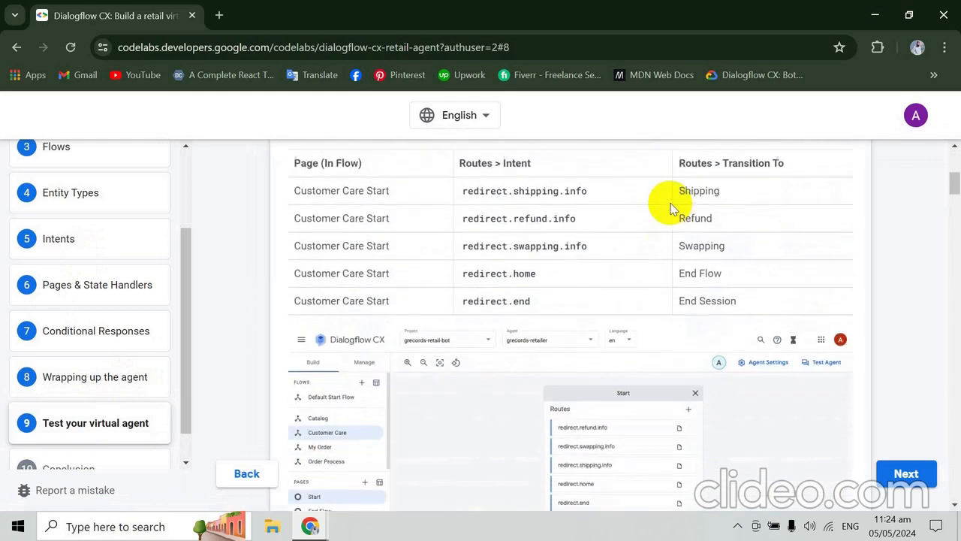
scroll(672, 209, down, 4)
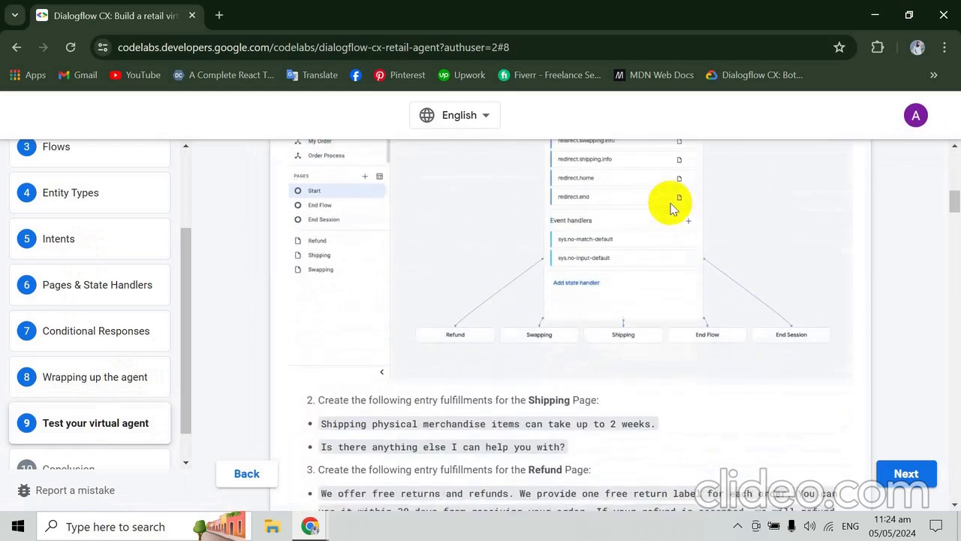
scroll(670, 208, down, 5)
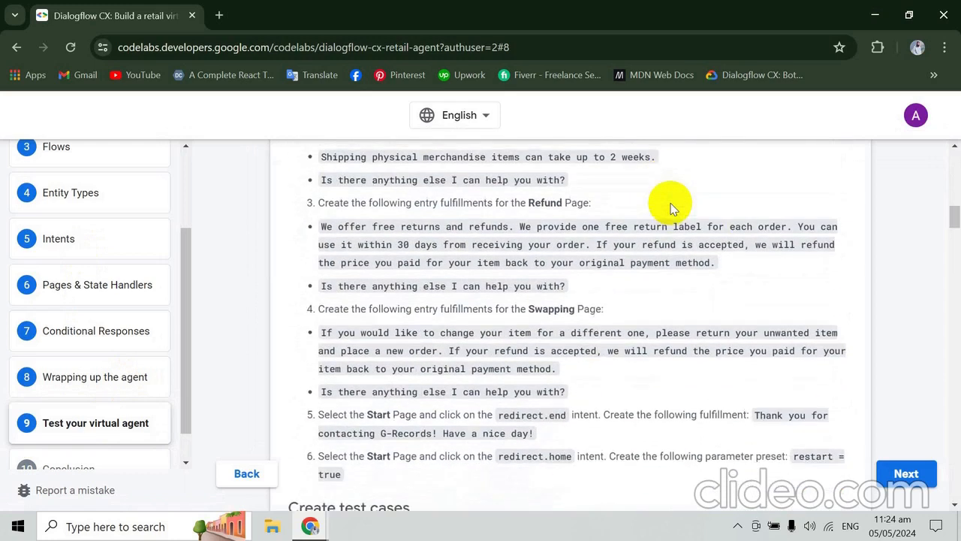
scroll(672, 209, down, 5)
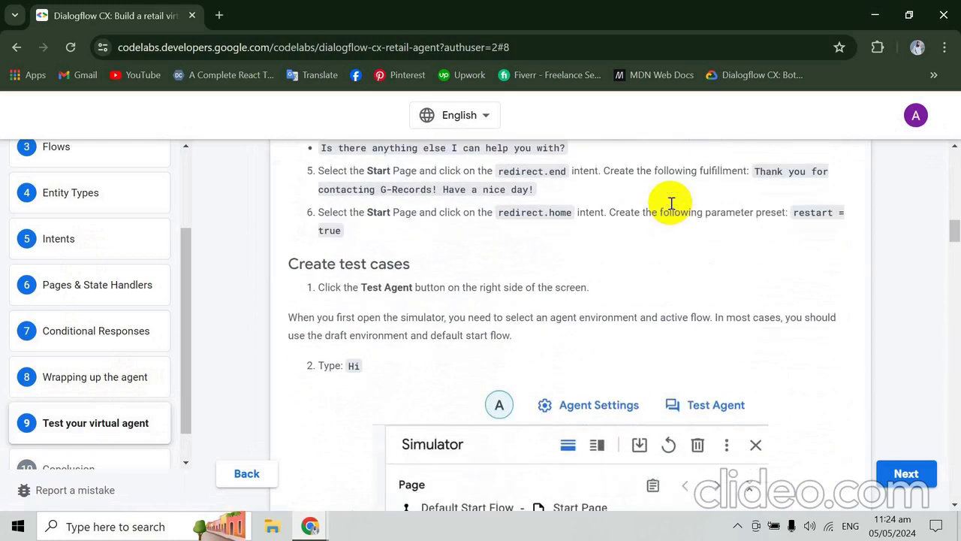
scroll(672, 209, down, 5)
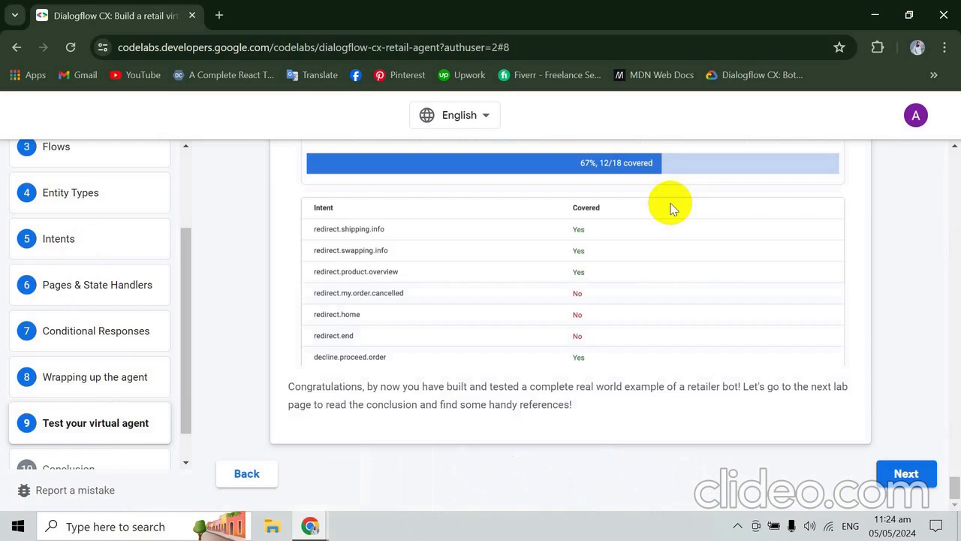
click(738, 527)
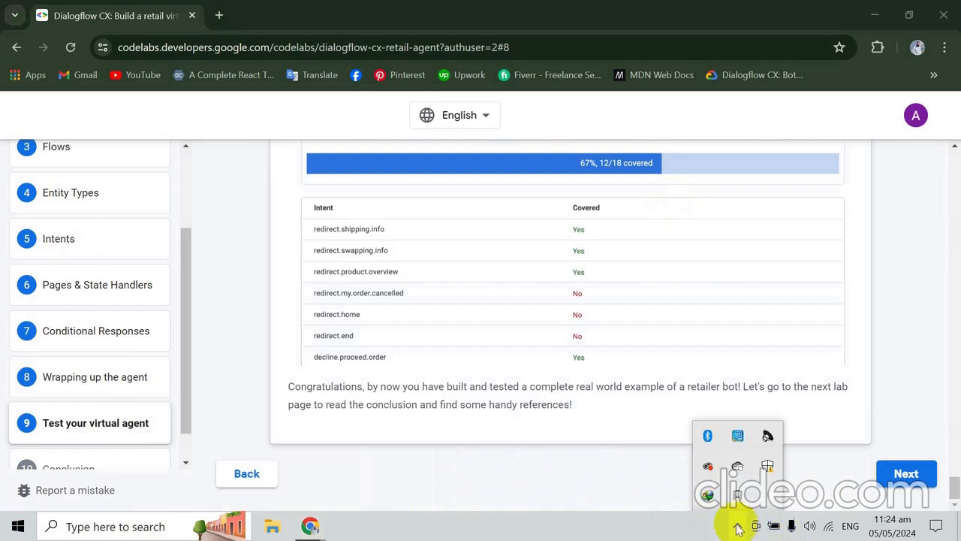